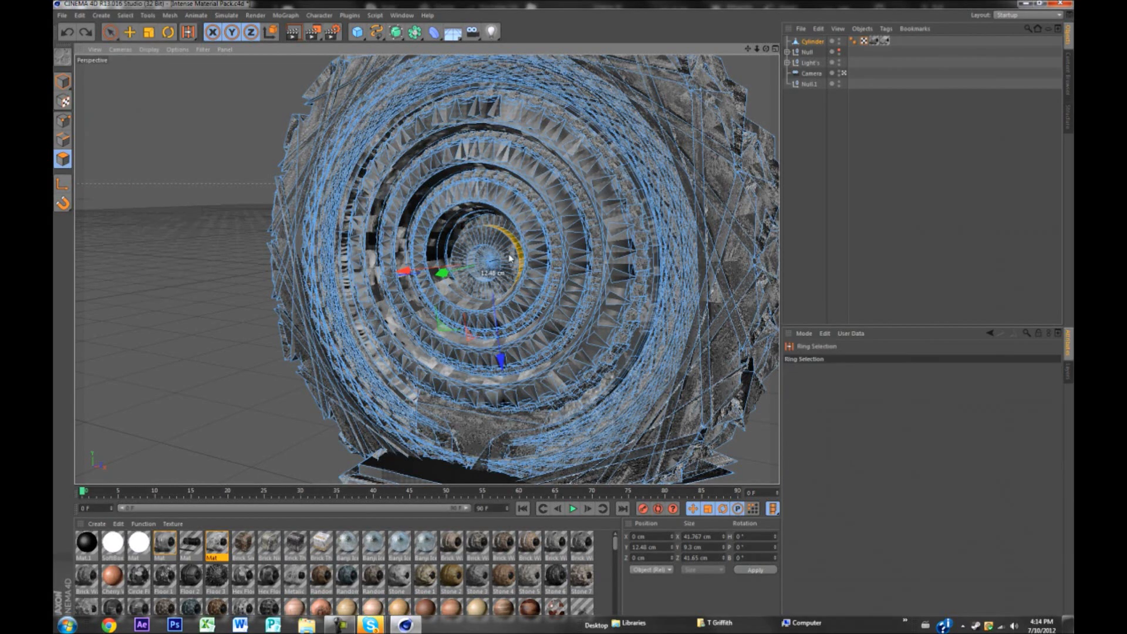
# Ring-select the Cylinder's central cap, the innermost ring, a few polygons of the middle ring and the thin outer ring.
pyautogui.click(480, 270)
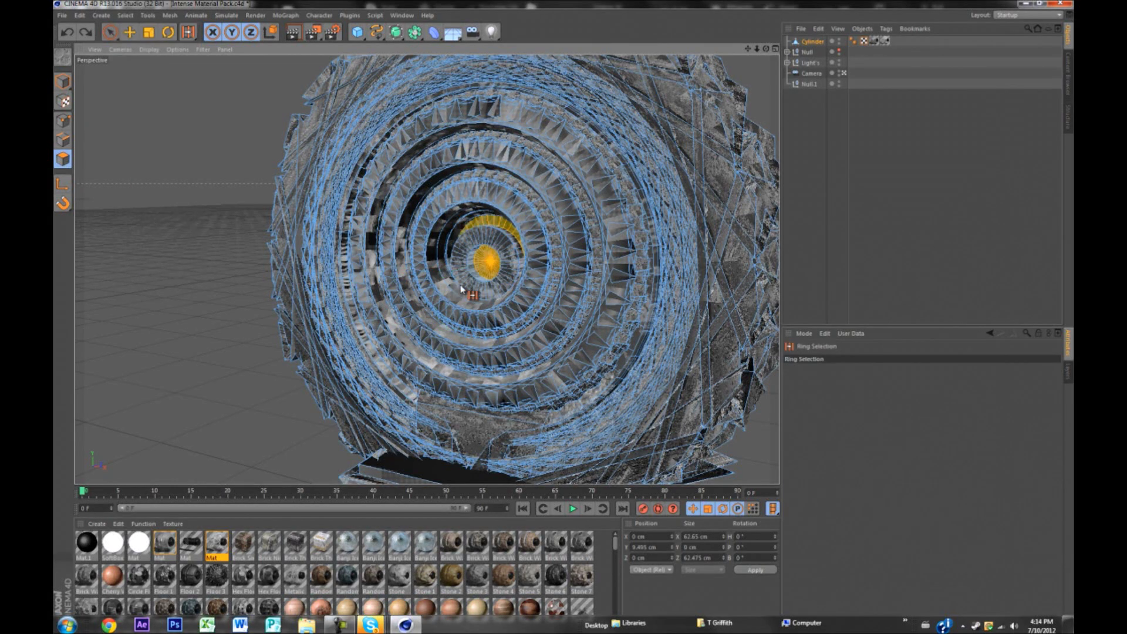
pyautogui.keyDown('shift'); pyautogui.click(550, 223); pyautogui.keyUp('shift')
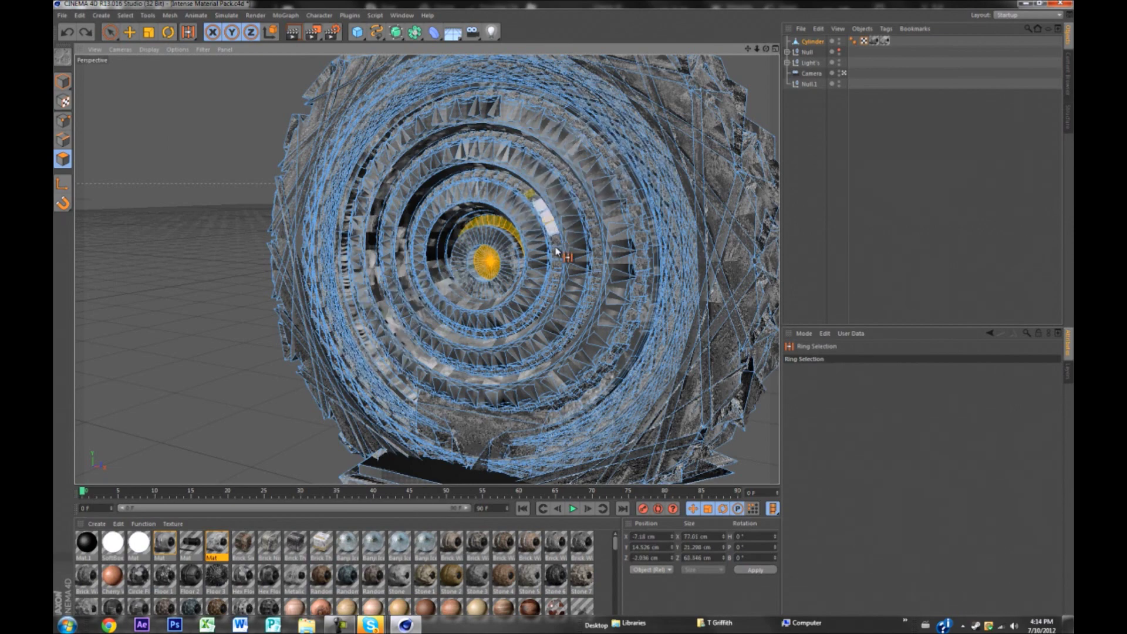
pyautogui.keyDown('shift'); pyautogui.click(558, 262); pyautogui.keyUp('shift')
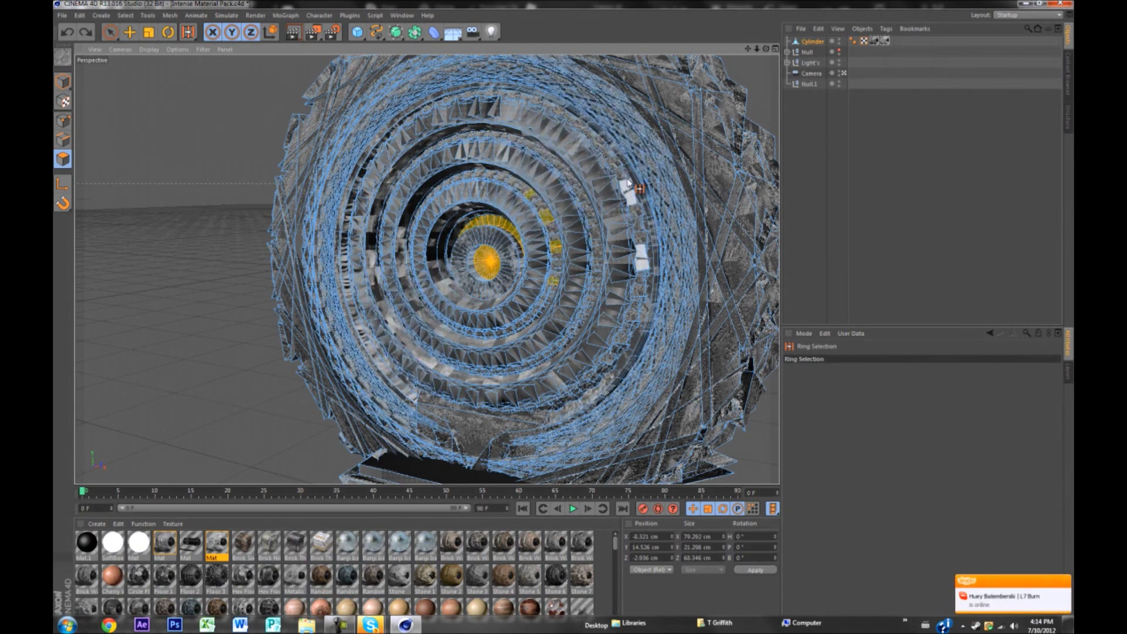
pyautogui.keyDown('shift'); pyautogui.click(635, 196); pyautogui.keyUp('shift')
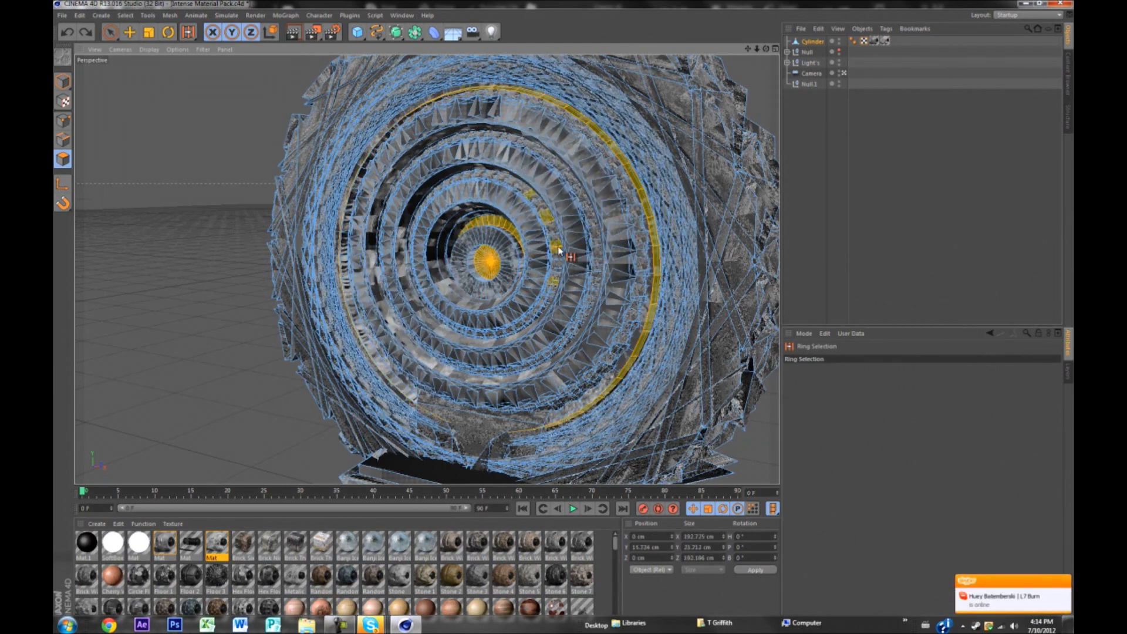
# Add the polygons along the lower arc of the middle ring groove to the selection with Live Selection.
pyautogui.keyDown('alt'); pyautogui.moveTo(586, 255); pyautogui.dragTo(605, 259); pyautogui.keyUp('alt')
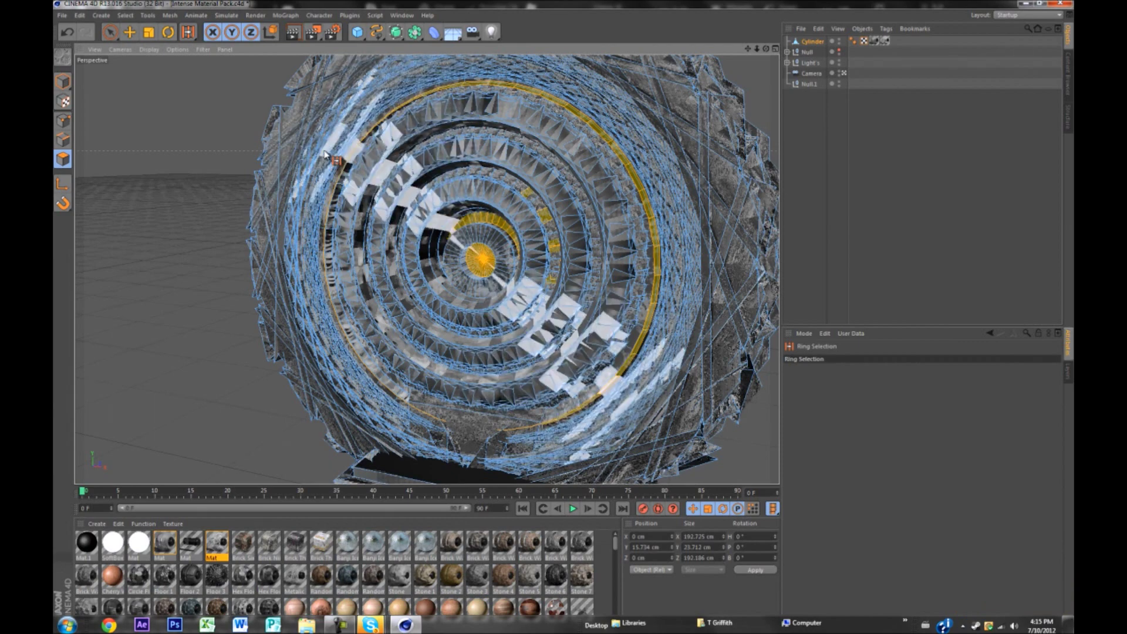
pyautogui.keyDown('alt'); pyautogui.moveTo(392, 258); pyautogui.dragTo(498, 294, button='right'); pyautogui.keyUp('alt')
pyautogui.scroll(3, 499, 294)
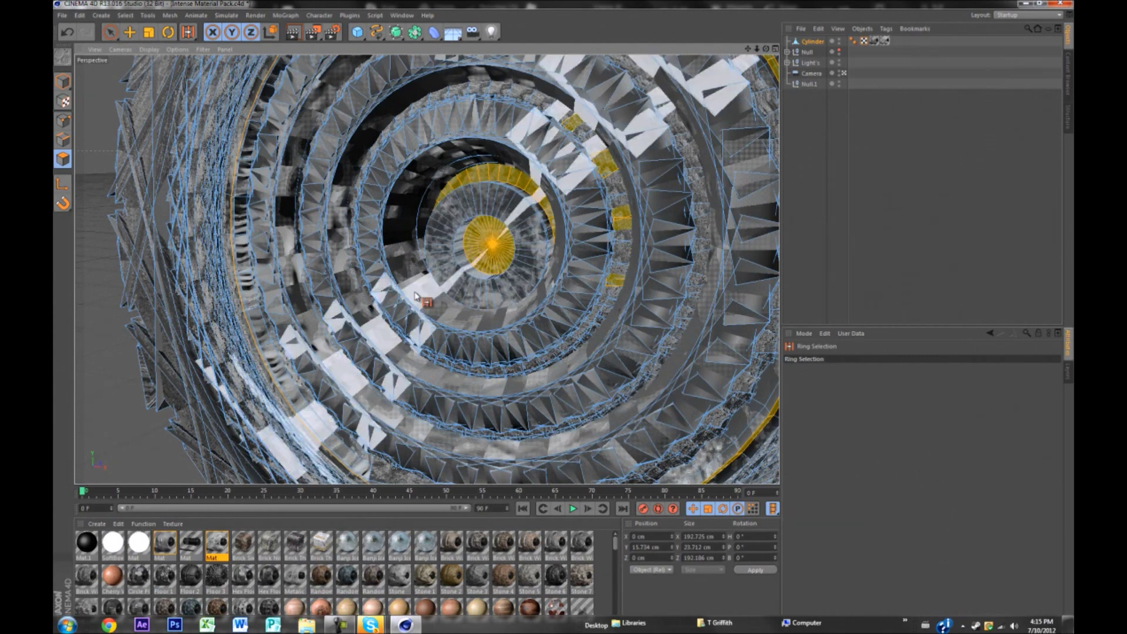
pyautogui.keyDown('alt'); pyautogui.moveTo(432, 309); pyautogui.dragTo(544, 332); pyautogui.keyUp('alt')
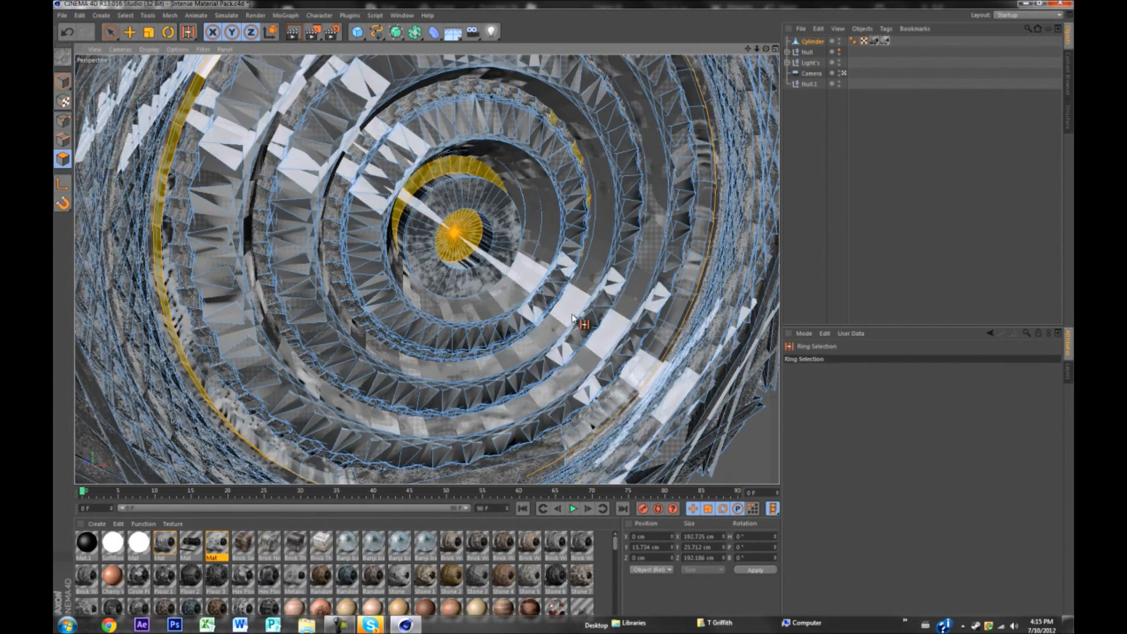
pyautogui.press('space')
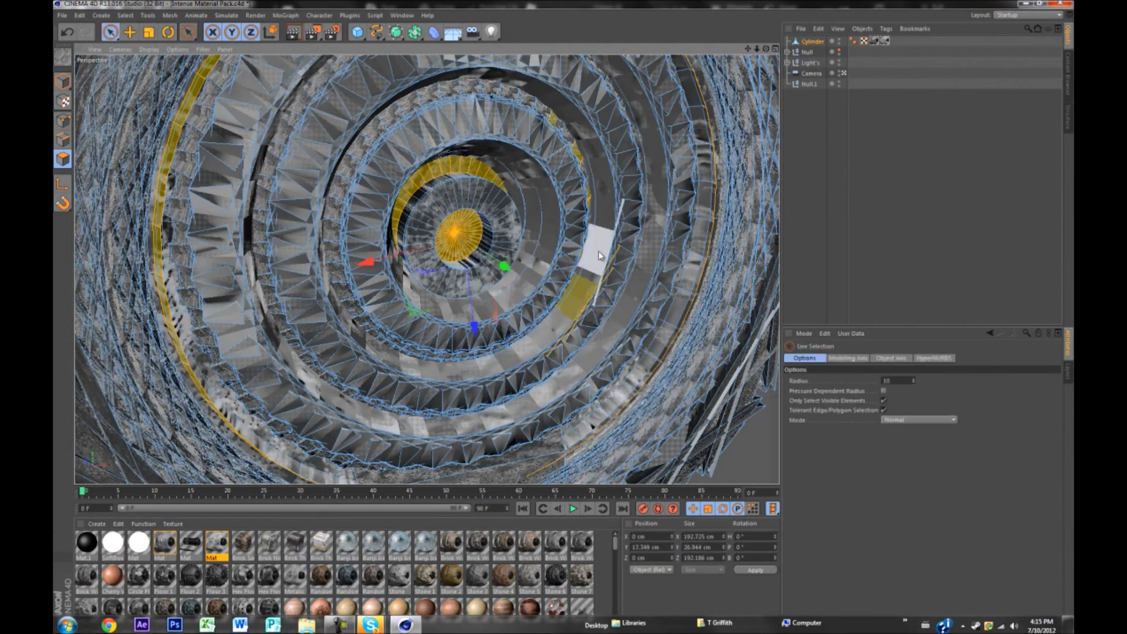
pyautogui.keyDown('shift'); pyautogui.click(590, 278); pyautogui.keyUp('shift')
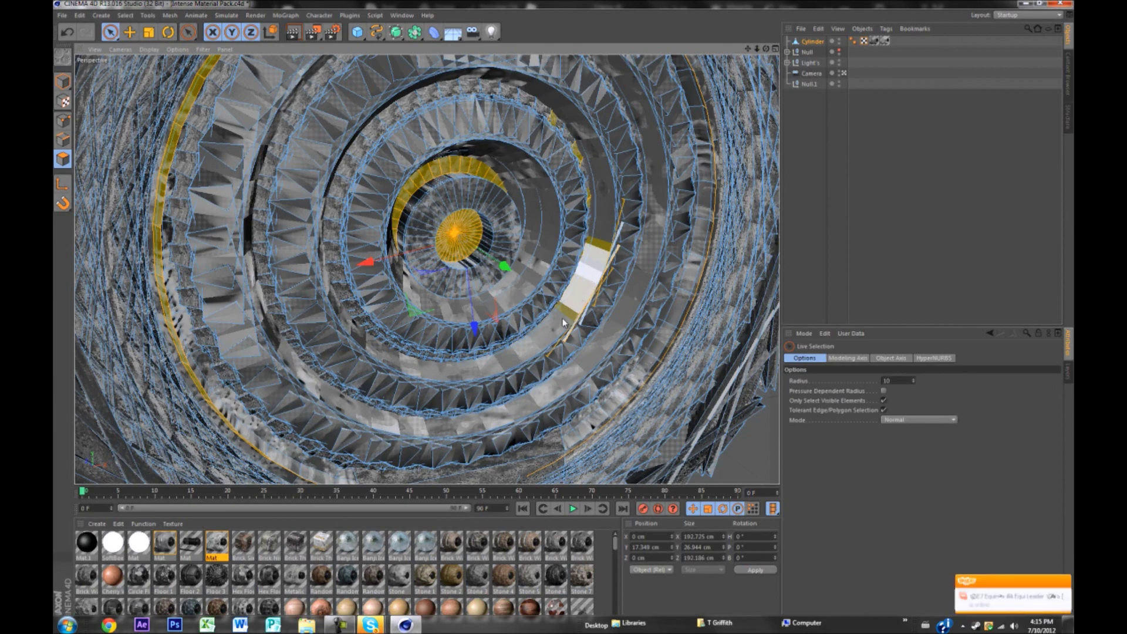
pyautogui.keyDown('shift'); pyautogui.click(535, 344); pyautogui.keyUp('shift')
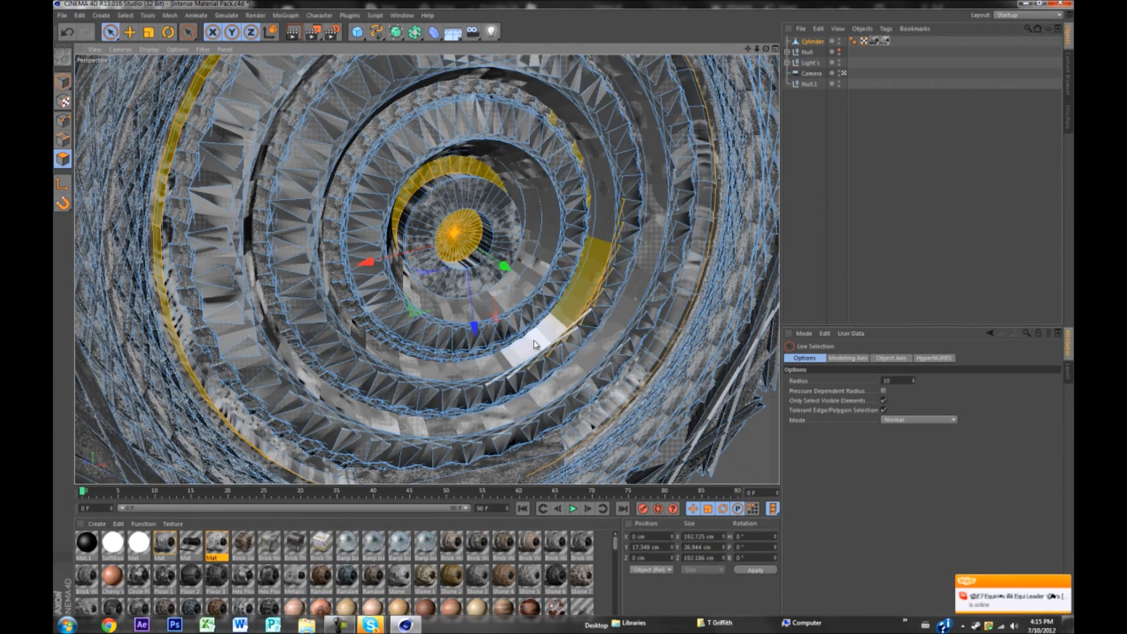
pyautogui.keyDown('shift'); pyautogui.click(491, 361); pyautogui.keyUp('shift')
pyautogui.keyDown('shift'); pyautogui.click(512, 368); pyautogui.keyUp('shift')
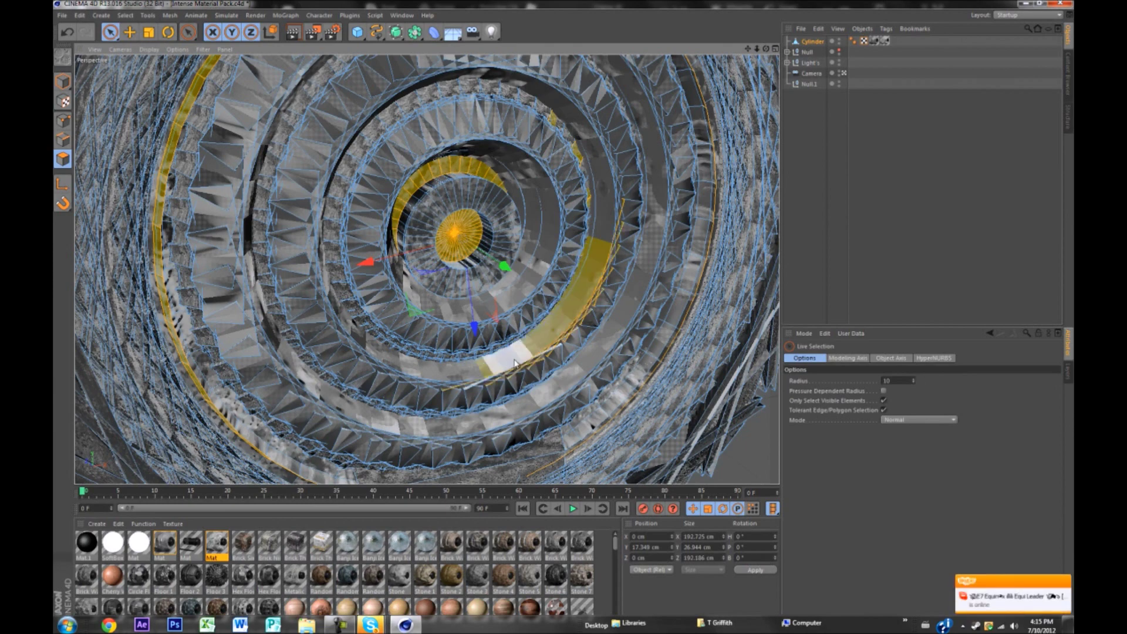
pyautogui.keyDown('shift'); pyautogui.click(461, 372); pyautogui.keyUp('shift')
pyautogui.keyDown('shift'); pyautogui.click(473, 374); pyautogui.keyUp('shift')
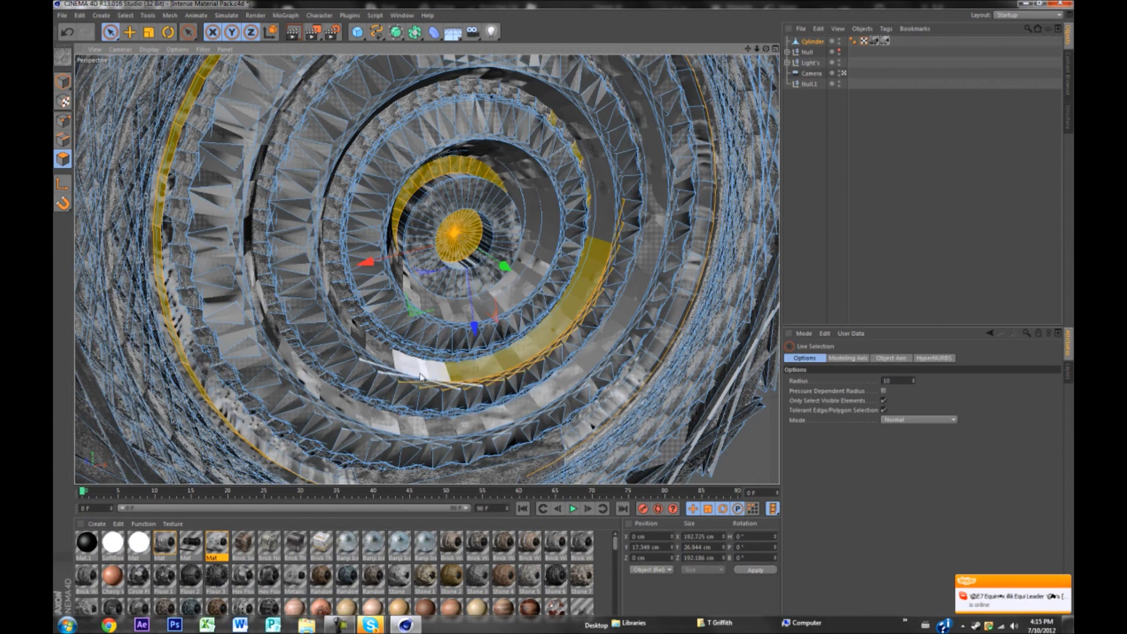
pyautogui.keyDown('shift'); pyautogui.click(381, 360); pyautogui.keyUp('shift')
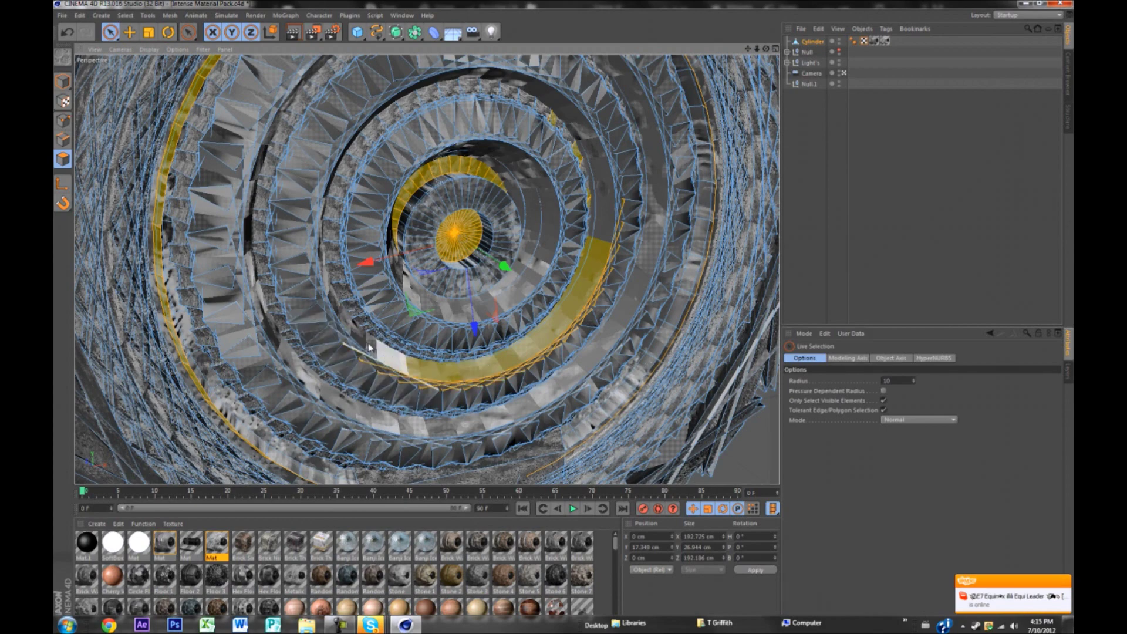
# Extend the polygon selection around the remaining side and top of the middle ring groove to close the circle.
pyautogui.moveTo(368, 348)
pyautogui.keyDown('shift'); pyautogui.mouseDown()
pyautogui.moveTo(399, 329)
pyautogui.moveTo(309, 337)
pyautogui.mouseUp(); pyautogui.keyUp('shift')
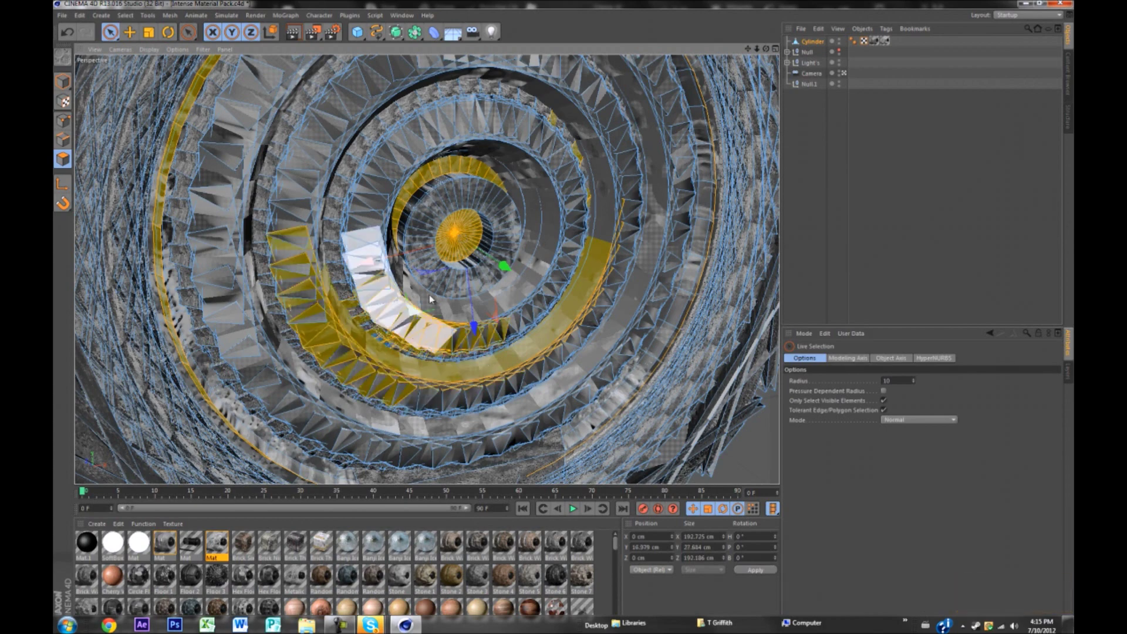
pyautogui.hotkey('ctrl', 'z')
pyautogui.keyDown('alt'); pyautogui.moveTo(467, 335); pyautogui.dragTo(380, 330); pyautogui.keyUp('alt')
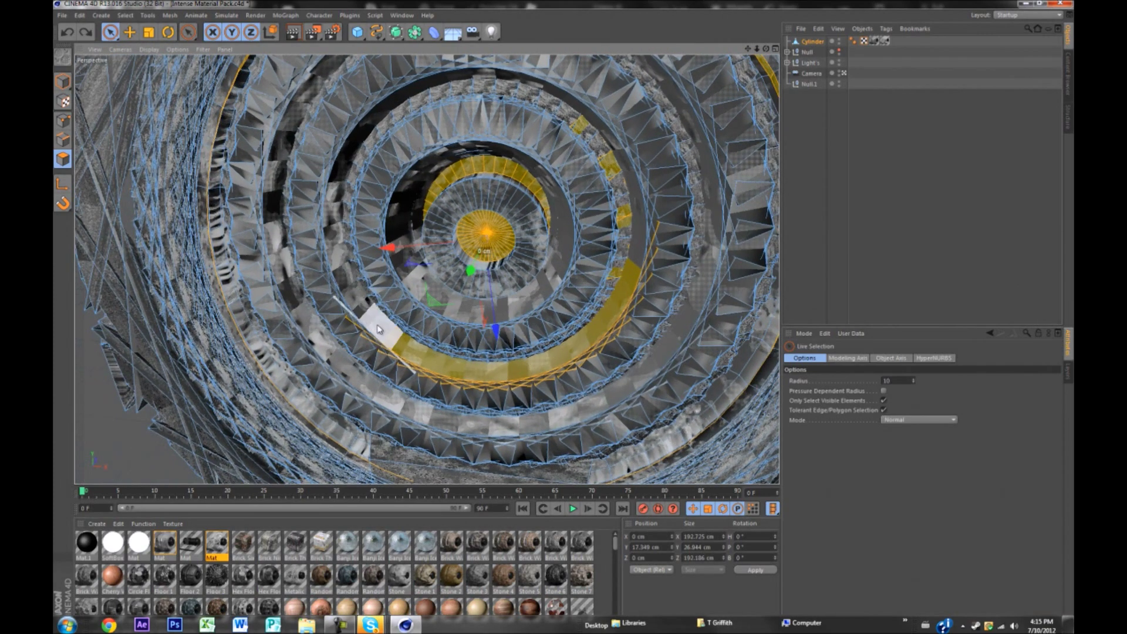
pyautogui.keyDown('shift'); pyautogui.click(371, 314); pyautogui.keyUp('shift')
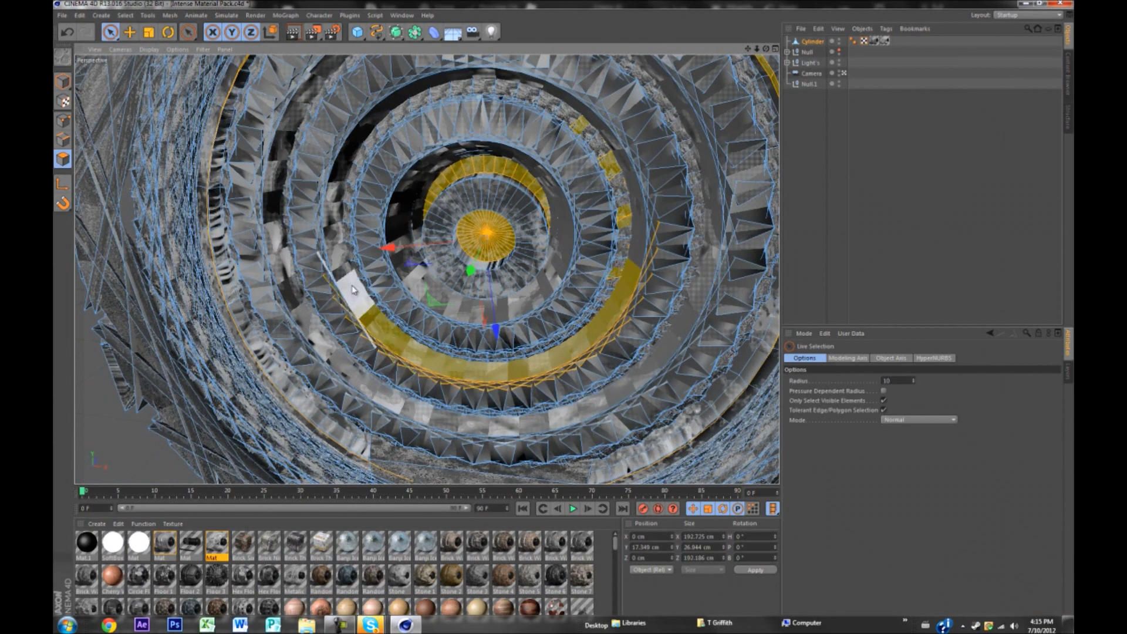
pyautogui.keyDown('shift'); pyautogui.click(330, 229); pyautogui.keyUp('shift')
pyautogui.keyDown('shift'); pyautogui.click(339, 229); pyautogui.keyUp('shift')
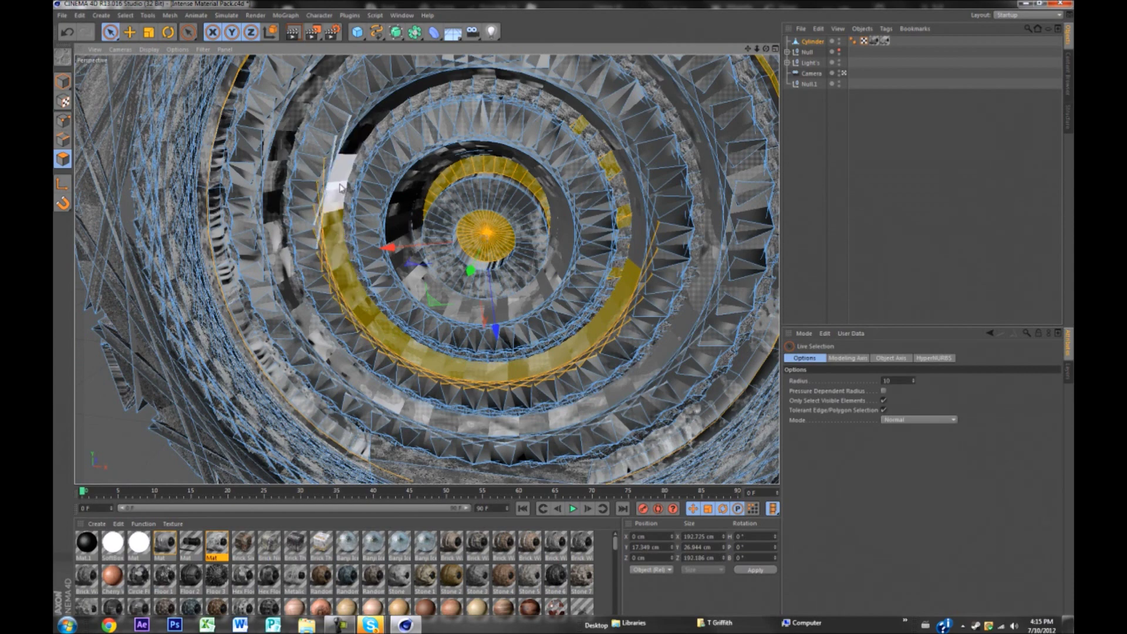
pyautogui.keyDown('shift'); pyautogui.click(378, 118); pyautogui.keyUp('shift')
pyautogui.moveTo(379, 117)
pyautogui.keyDown('alt'); pyautogui.mouseDown()
pyautogui.moveTo(433, 136)
pyautogui.moveTo(473, 64)
pyautogui.mouseUp(); pyautogui.keyUp('alt')
pyautogui.keyDown('alt'); pyautogui.moveTo(398, 117); pyautogui.dragTo(568, 154); pyautogui.keyUp('alt')
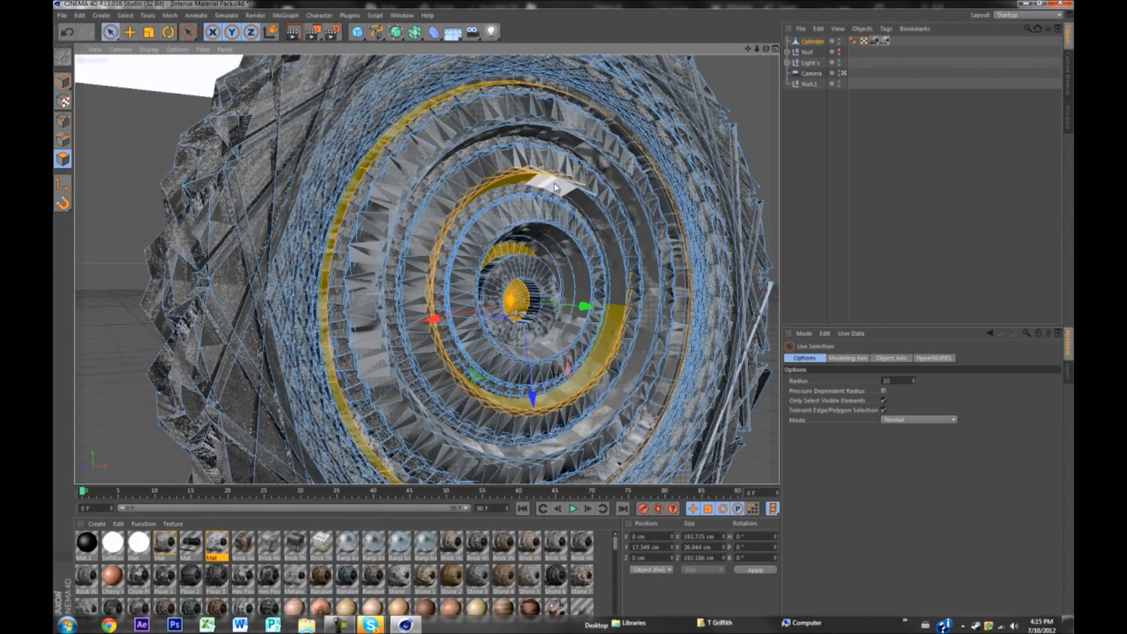
pyautogui.moveTo(582, 200)
pyautogui.keyDown('shift'); pyautogui.mouseDown()
pyautogui.moveTo(608, 238)
pyautogui.moveTo(620, 310)
pyautogui.moveTo(562, 176)
pyautogui.mouseUp(); pyautogui.keyUp('shift')
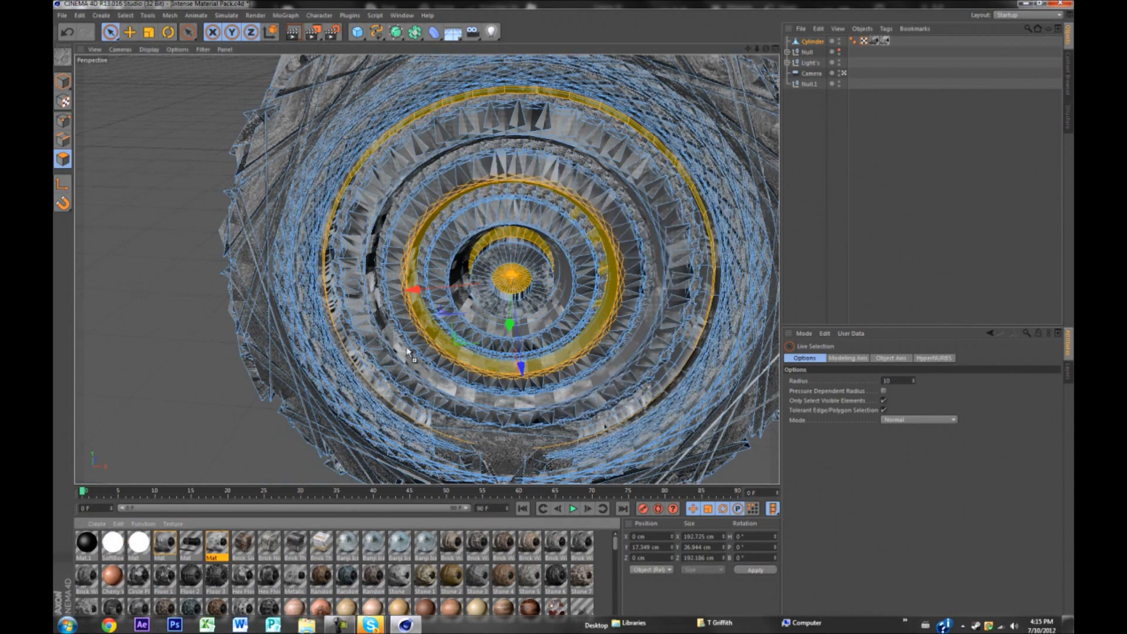
# Apply the SoftBox material to the selected ring polygons, clear the selection and return to model mode.
pyautogui.moveTo(429, 331); pyautogui.dragTo(431, 332)
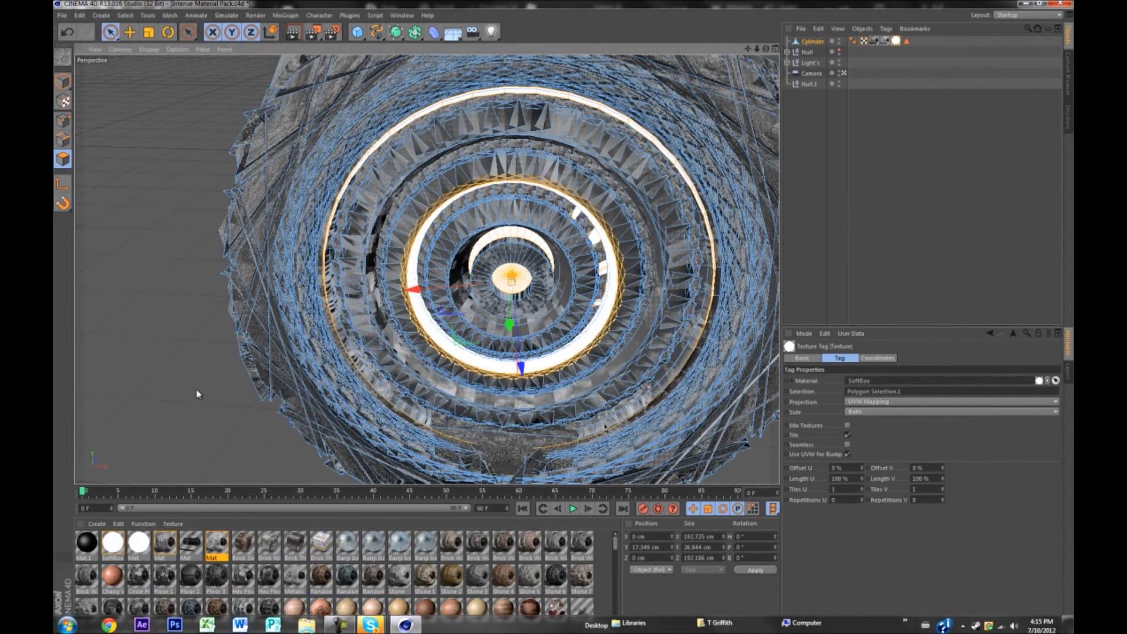
pyautogui.click(187, 334)
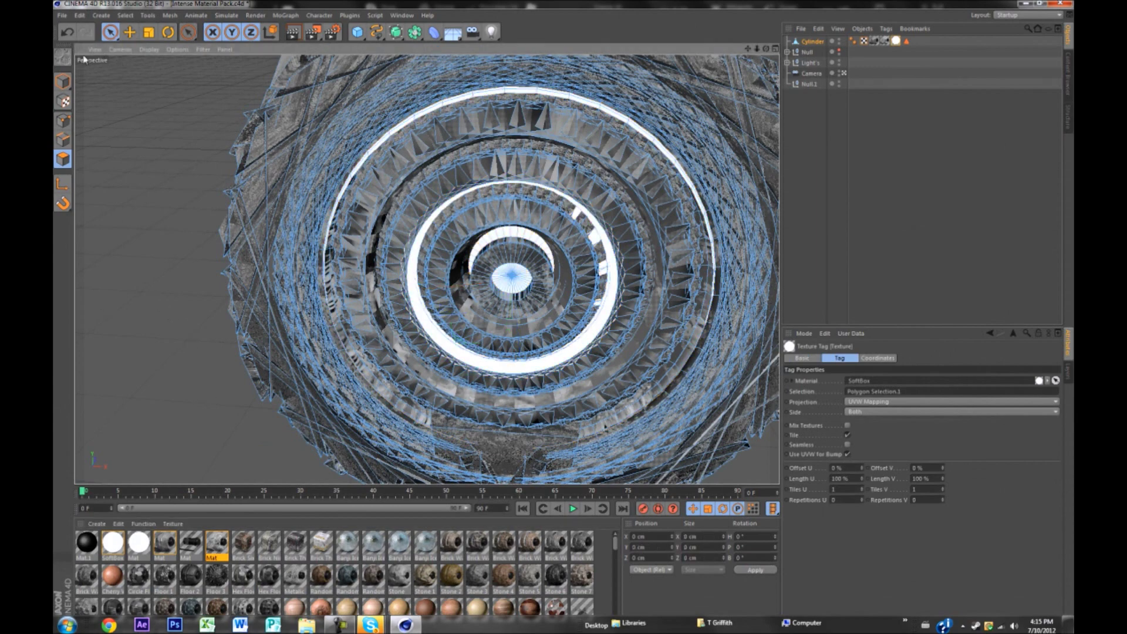
pyautogui.click(62, 81)
pyautogui.click(168, 254)
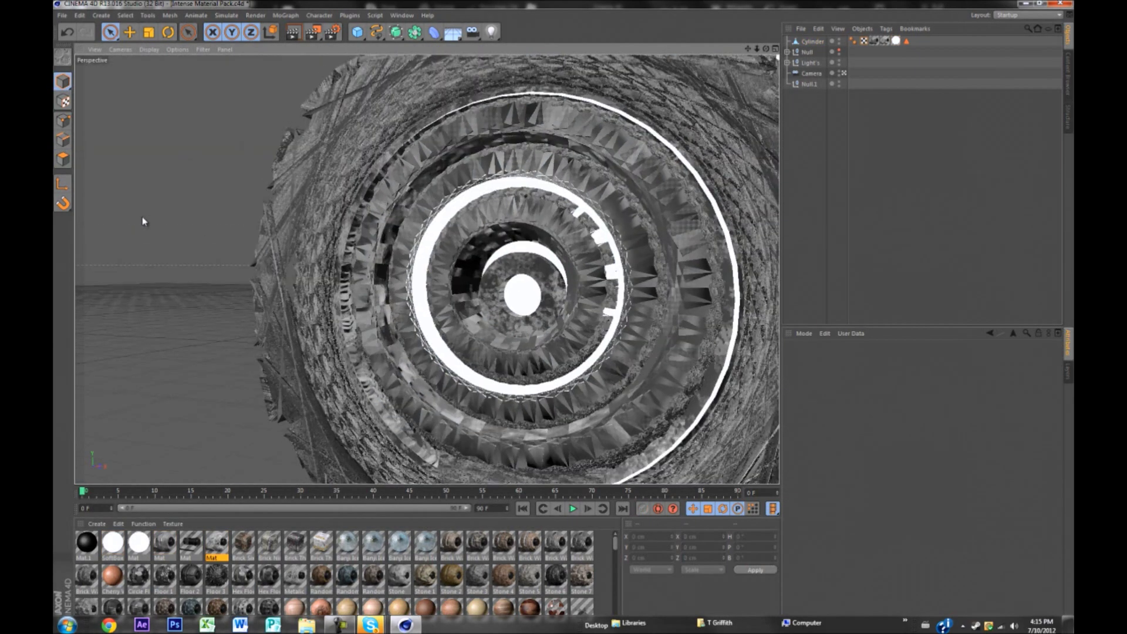
# Select the flat top polygon of the slab beneath the wheel on the Cylinder and apply the SoftBox material to it.
pyautogui.scroll(-5, 142, 217)
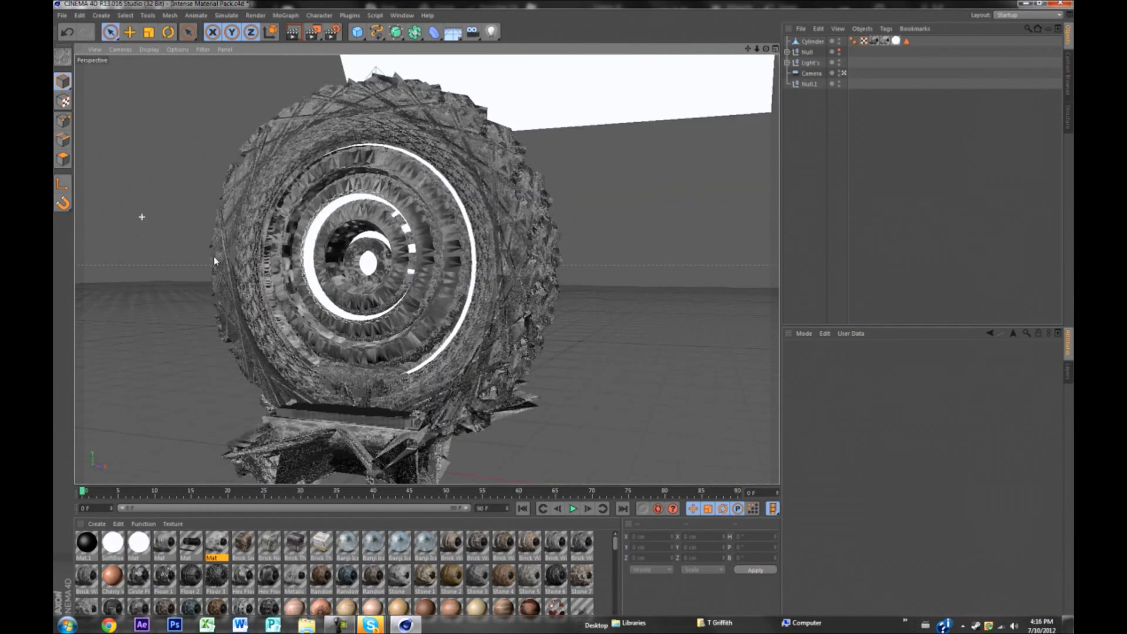
pyautogui.keyDown('alt'); pyautogui.moveTo(214, 258); pyautogui.dragTo(358, 416); pyautogui.keyUp('alt')
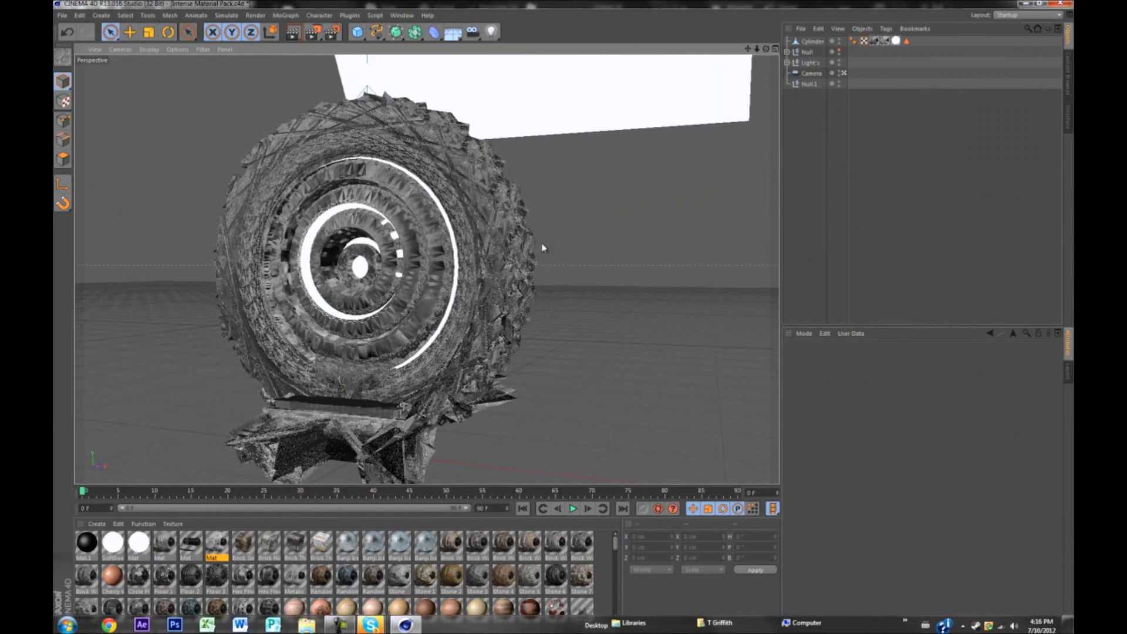
pyautogui.click(344, 356)
pyautogui.keyDown('alt'); pyautogui.moveTo(325, 399); pyautogui.dragTo(320, 496); pyautogui.keyUp('alt')
pyautogui.scroll(5, 321, 443)
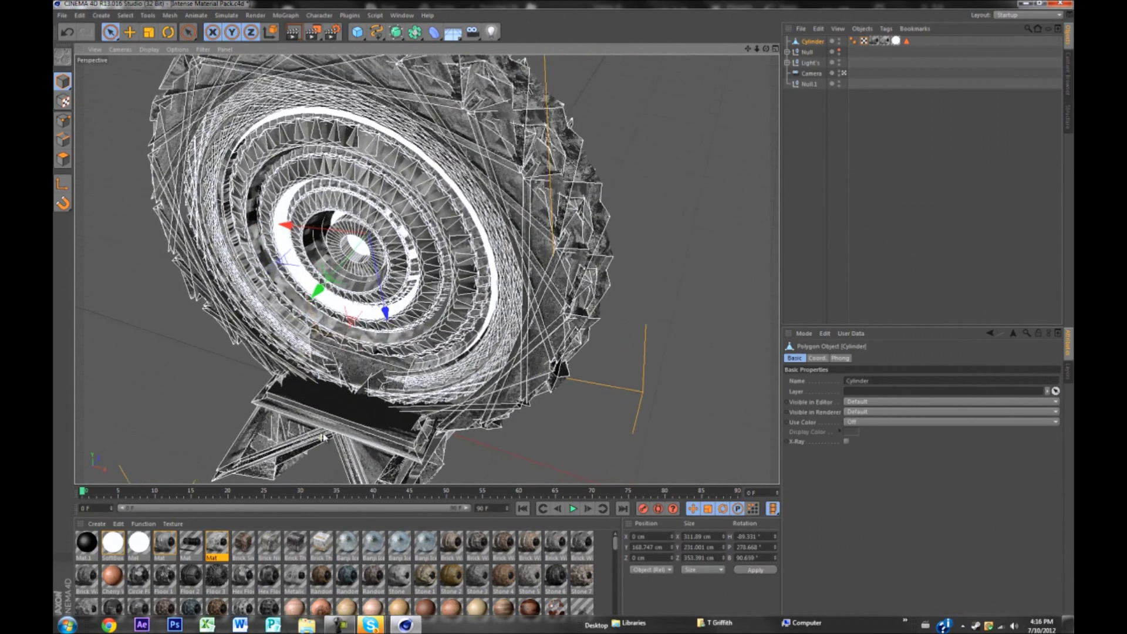
pyautogui.click(63, 158)
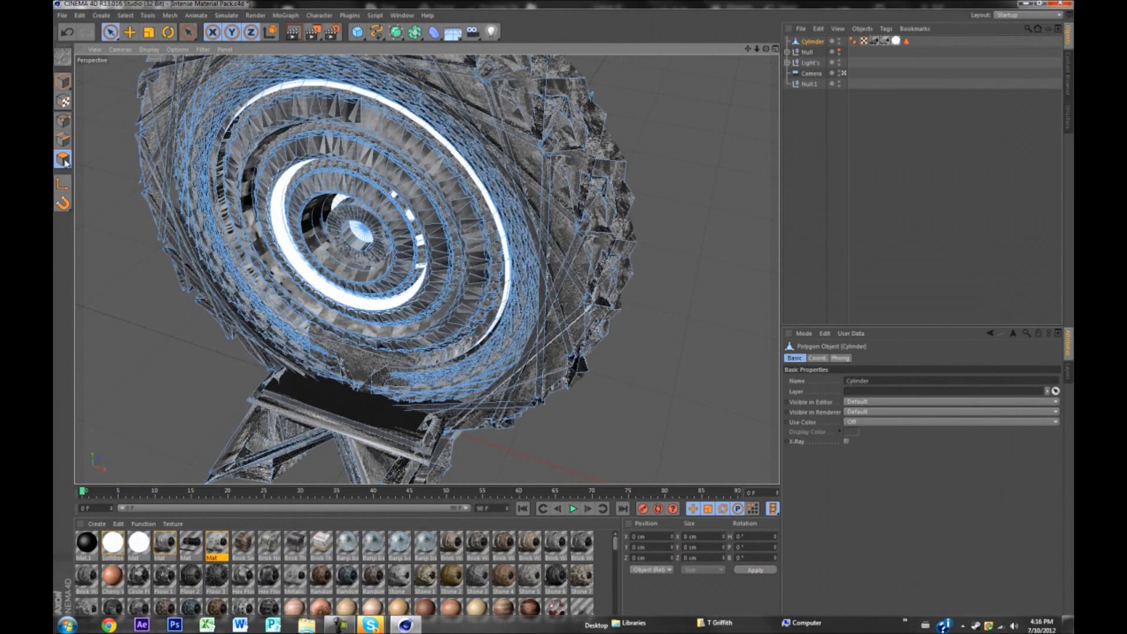
pyautogui.click(355, 412)
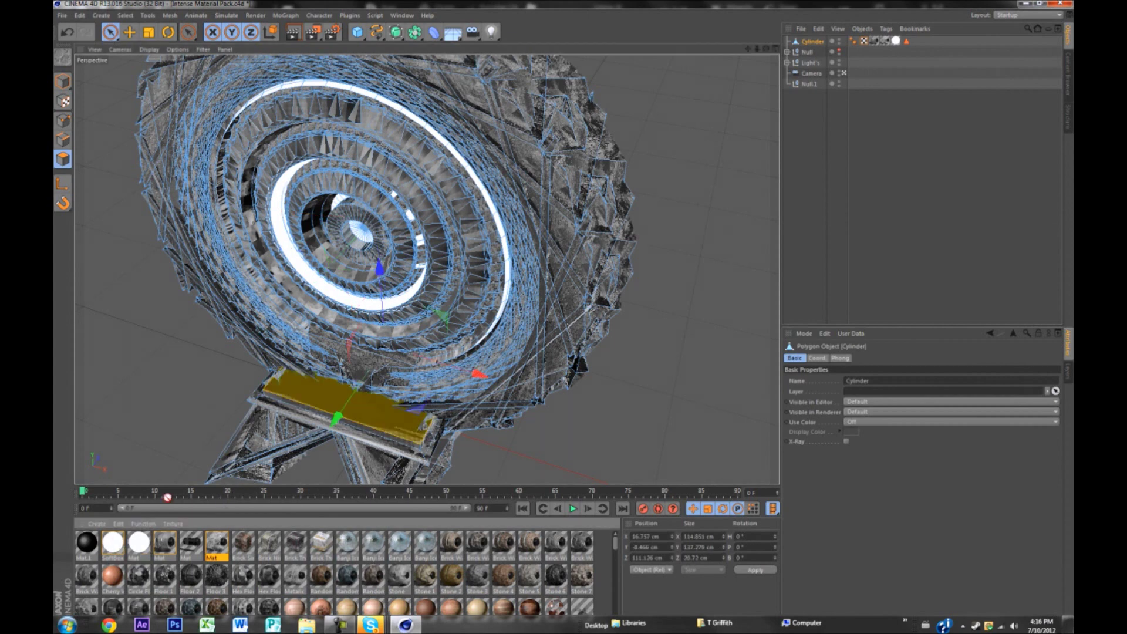
pyautogui.moveTo(168, 497); pyautogui.dragTo(354, 407)
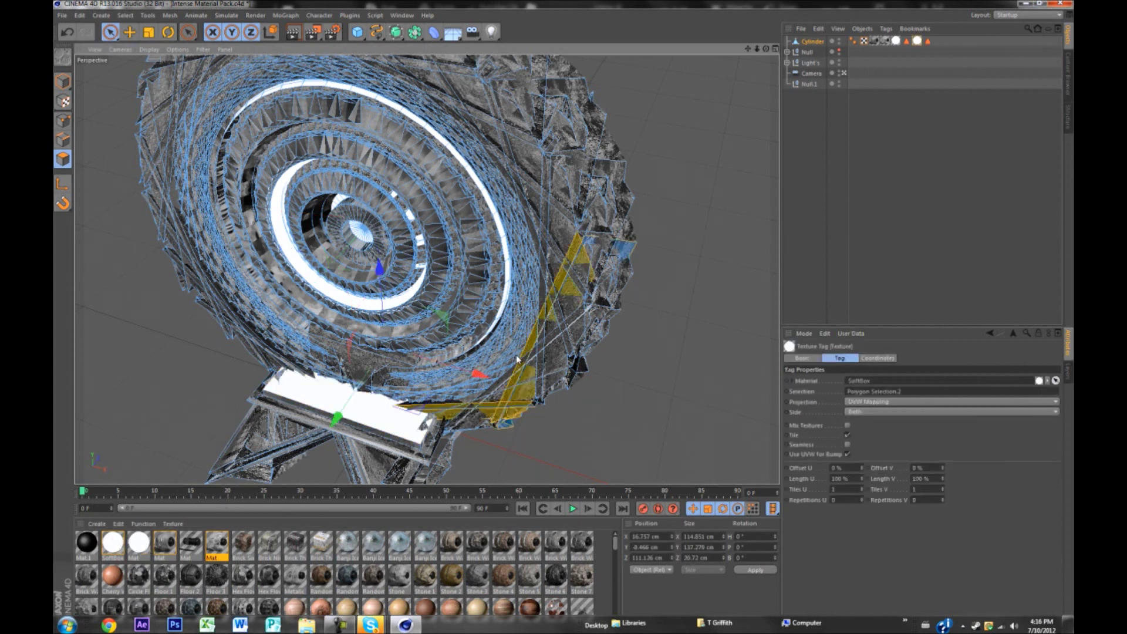
# Return from polygon to model mode and deselect everything.
pyautogui.moveTo(538, 296); pyautogui.dragTo(532, 279)
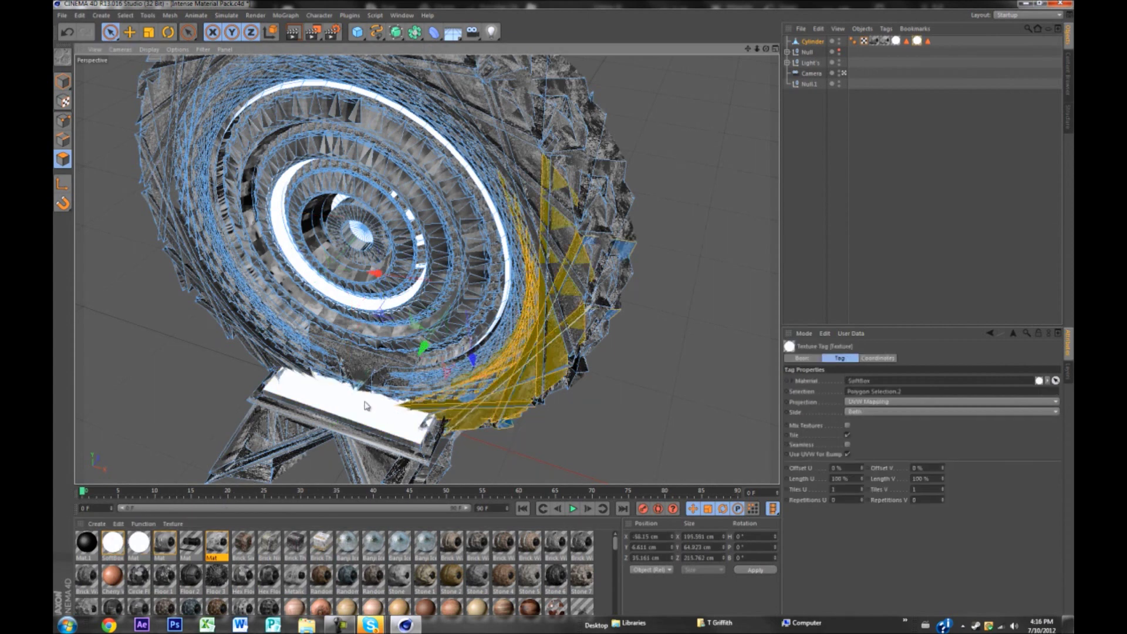
pyautogui.keyDown('alt'); pyautogui.moveTo(693, 349); pyautogui.dragTo(546, 241); pyautogui.keyUp('alt')
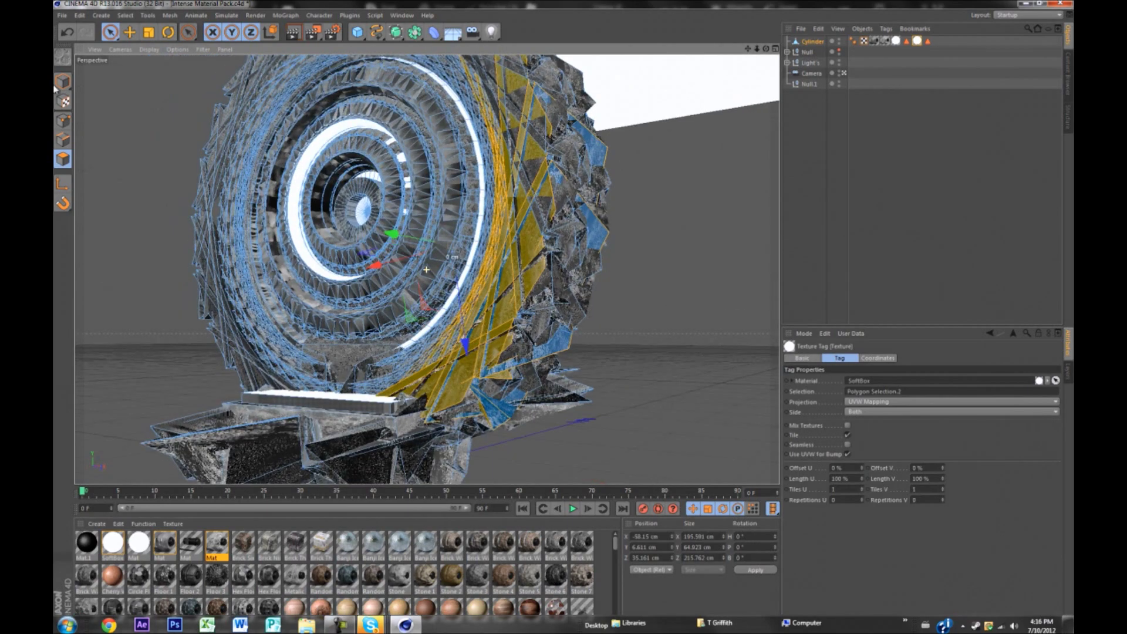
pyautogui.click(63, 83)
pyautogui.keyDown('alt'); pyautogui.moveTo(329, 305); pyautogui.dragTo(307, 317); pyautogui.keyUp('alt')
pyautogui.hotkey('ctrl', 'shift', 'a')
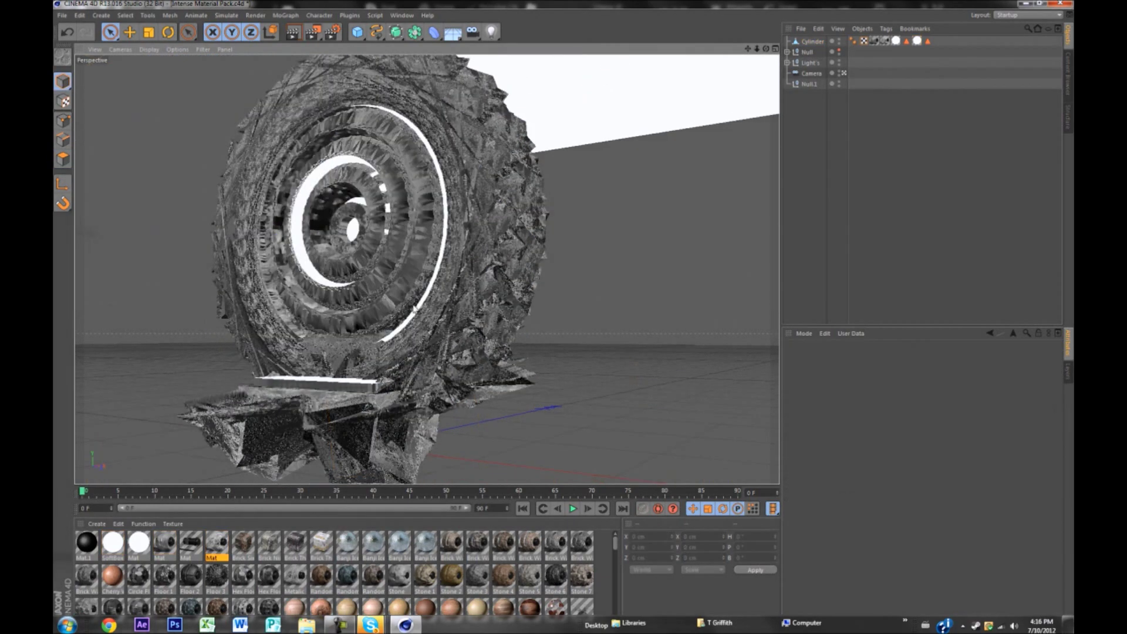
pyautogui.keyDown('alt'); pyautogui.moveTo(414, 307); pyautogui.dragTo(439, 293); pyautogui.keyUp('alt')
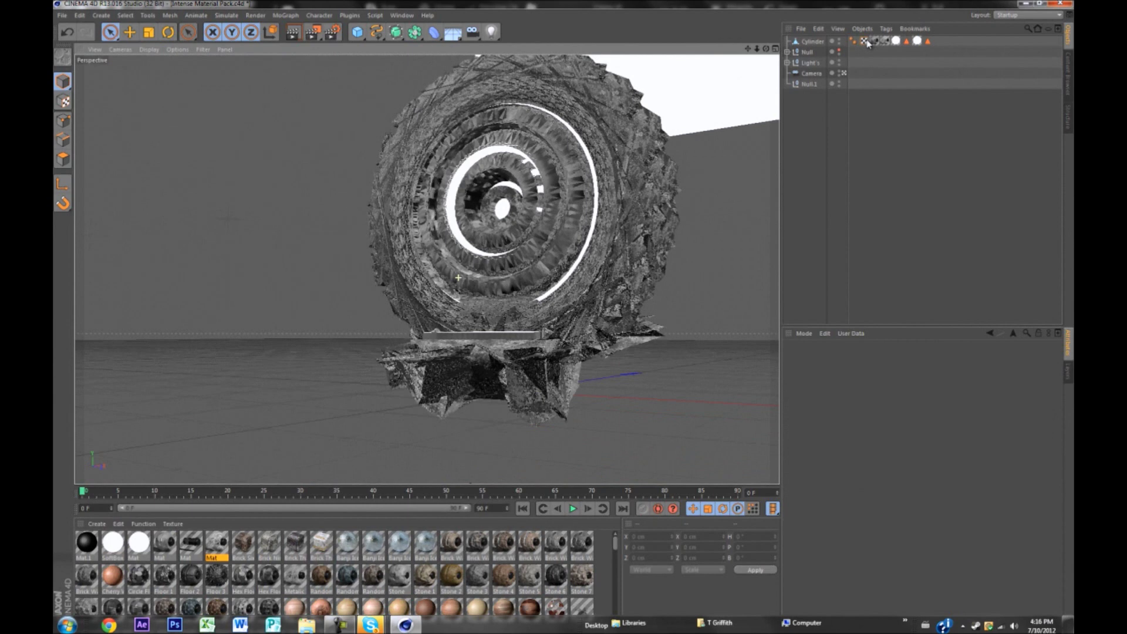
# Copy the Cylinder's first two texture tags onto the Null object, then unhide the Null in the viewport and select it.
pyautogui.click(875, 42)
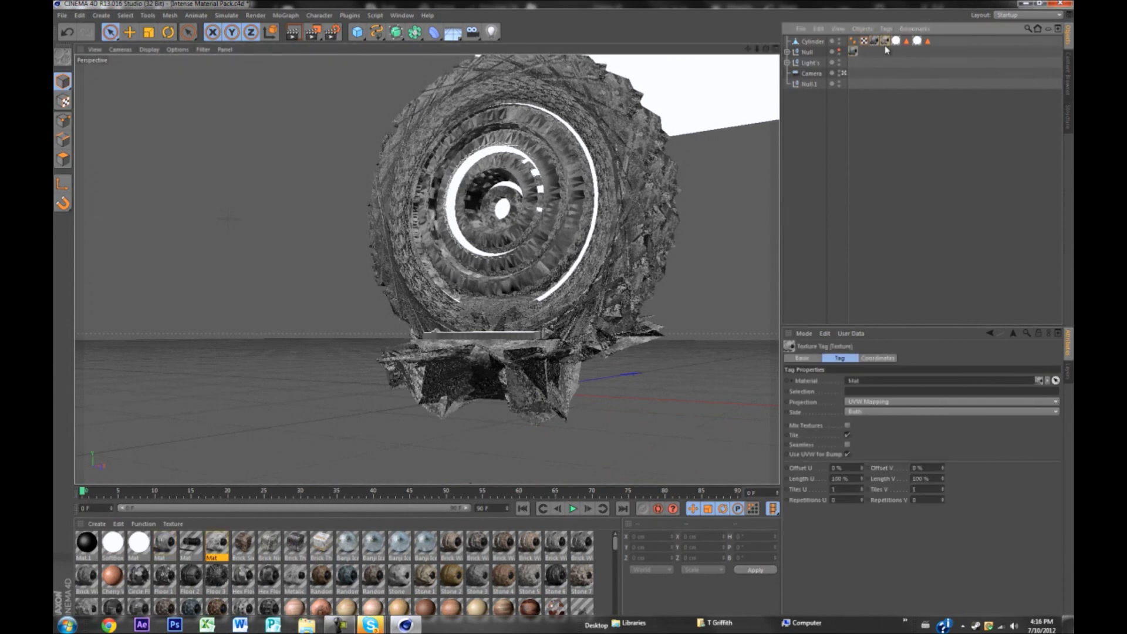
pyautogui.keyDown('ctrl'); pyautogui.moveTo(870, 57); pyautogui.dragTo(847, 53); pyautogui.keyUp('ctrl')
pyautogui.click(840, 52)
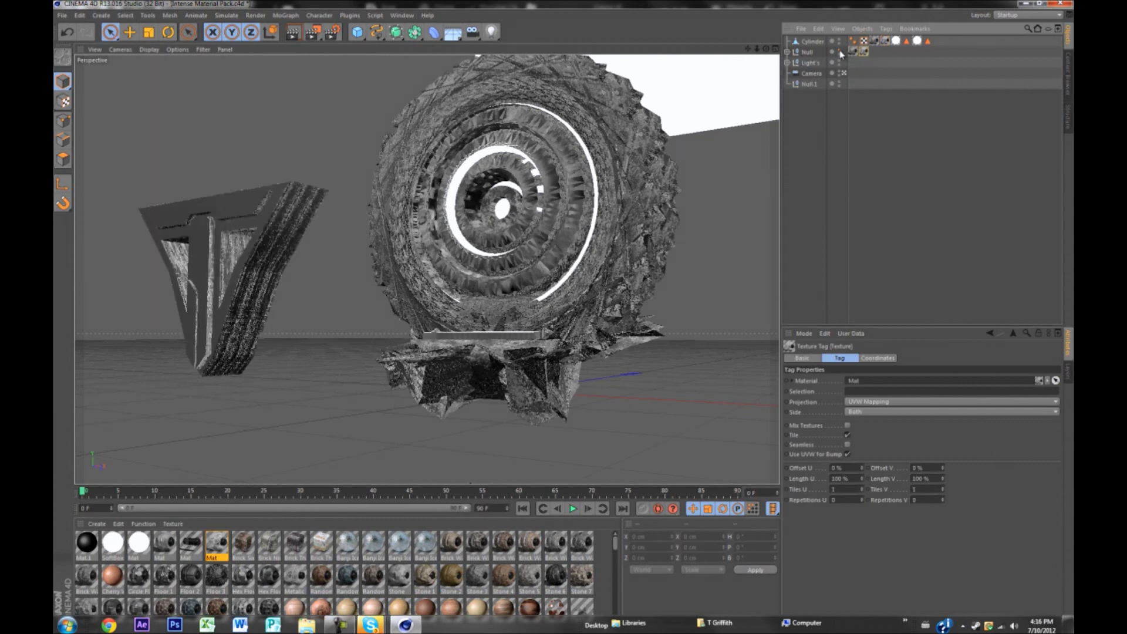
pyautogui.click(807, 52)
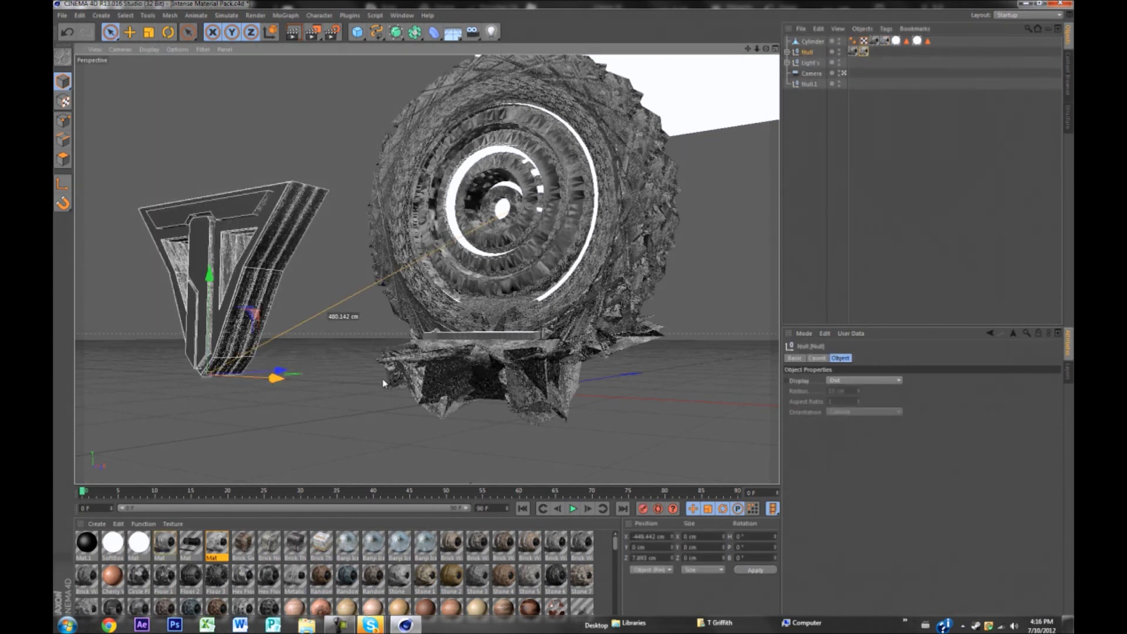
# Move the T logo's Null sideways and up into the wheel, to about X -13 cm and Y 77 cm.
pyautogui.moveTo(267, 374); pyautogui.dragTo(441, 340)
pyautogui.scroll(-1, 442, 340)
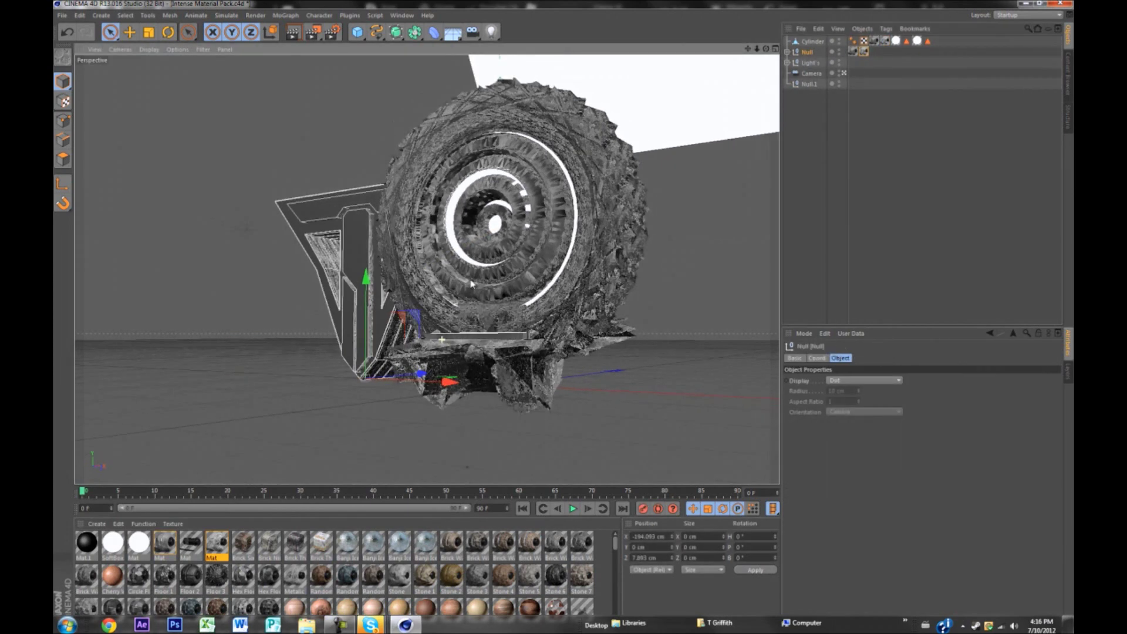
pyautogui.keyDown('alt'); pyautogui.moveTo(463, 306); pyautogui.dragTo(452, 356, button='middle'); pyautogui.keyUp('alt')
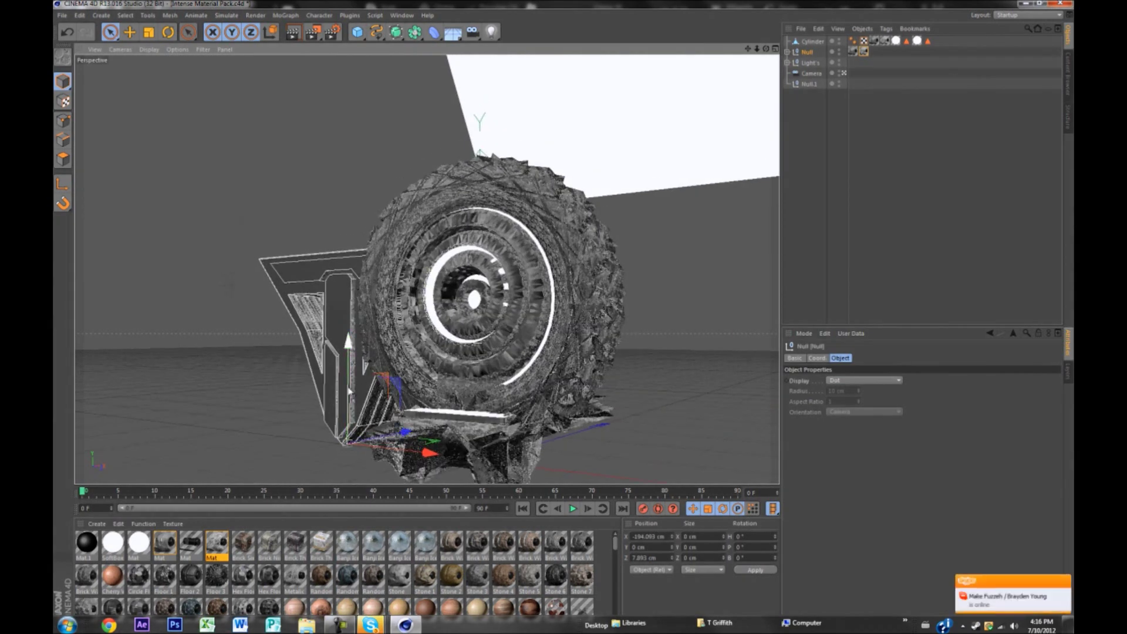
pyautogui.moveTo(355, 385); pyautogui.dragTo(355, 326)
pyautogui.moveTo(427, 389); pyautogui.dragTo(558, 386)
# Scale the T logo down to fit the wheel's hub and move it in front, to about X 1.4, Y 117 and Z -31 cm.
pyautogui.press('t')
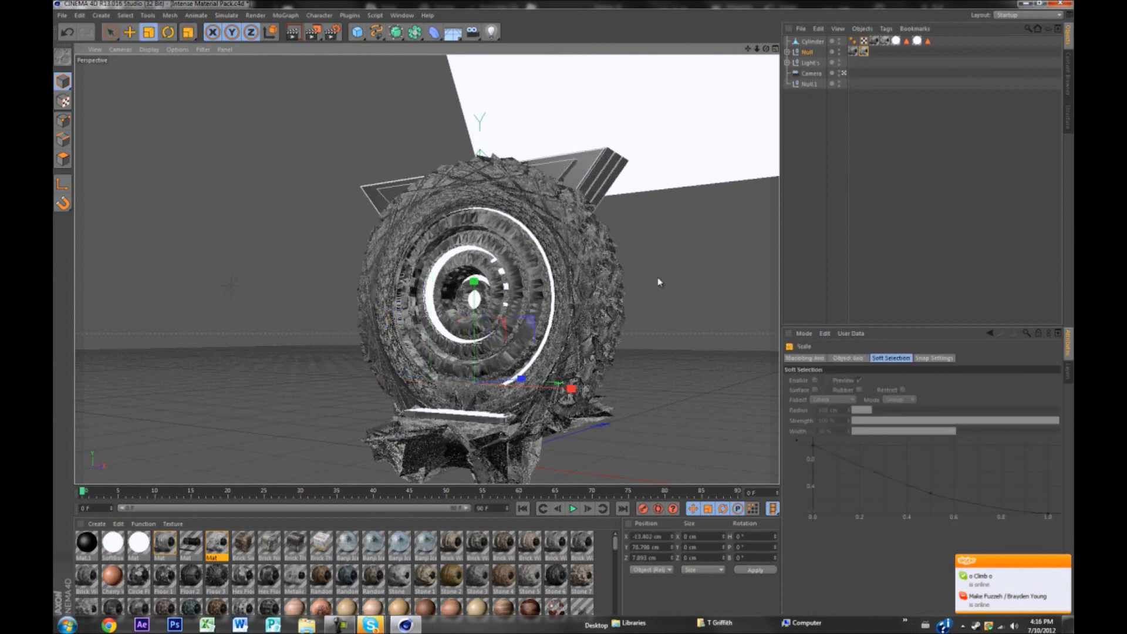
pyautogui.moveTo(661, 280); pyautogui.dragTo(466, 380)
pyautogui.press('r')
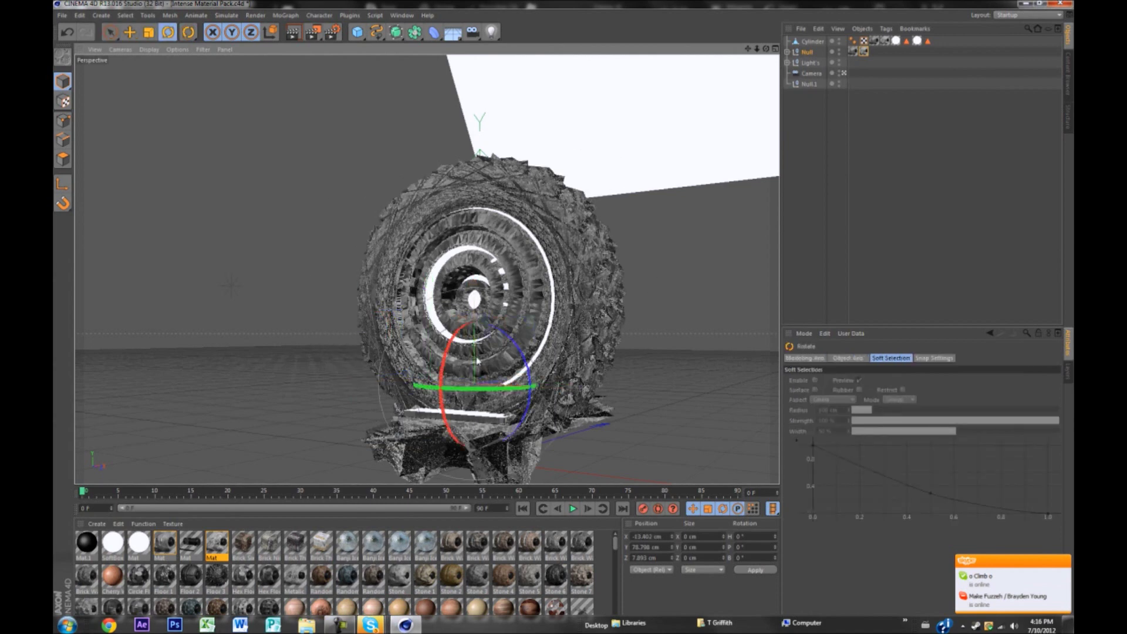
pyautogui.press('e')
pyautogui.moveTo(505, 383); pyautogui.dragTo(462, 297)
pyautogui.moveTo(548, 352); pyautogui.dragTo(559, 354)
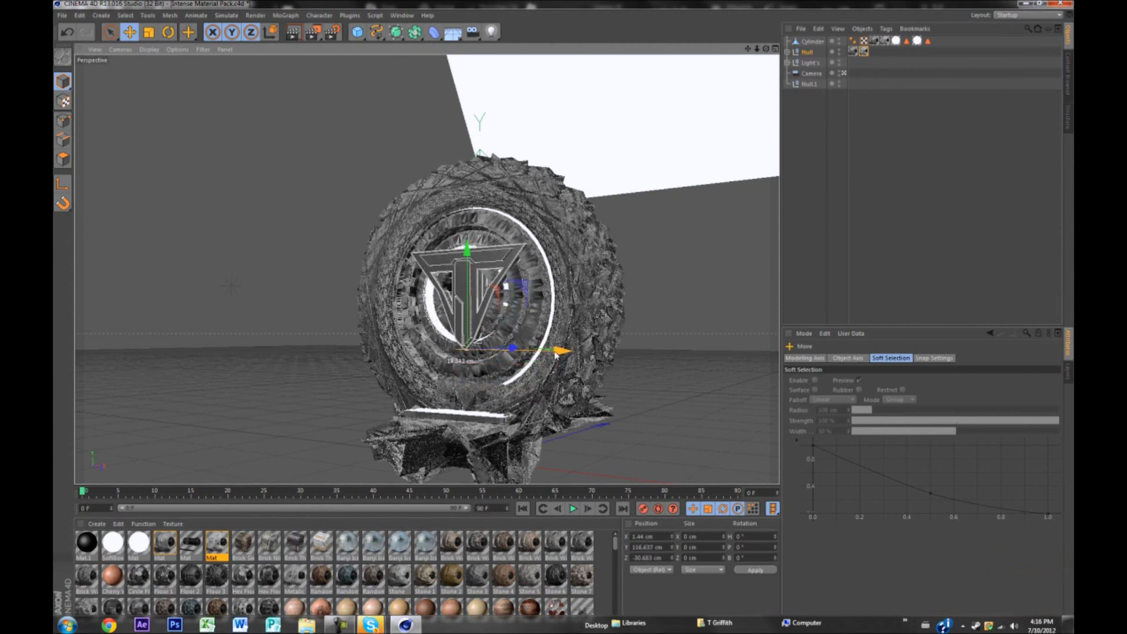
# In the front view, enlarge the T logo slightly and lower it over the wheel's hub to about Y 85 cm.
pyautogui.middleClick(508, 215)
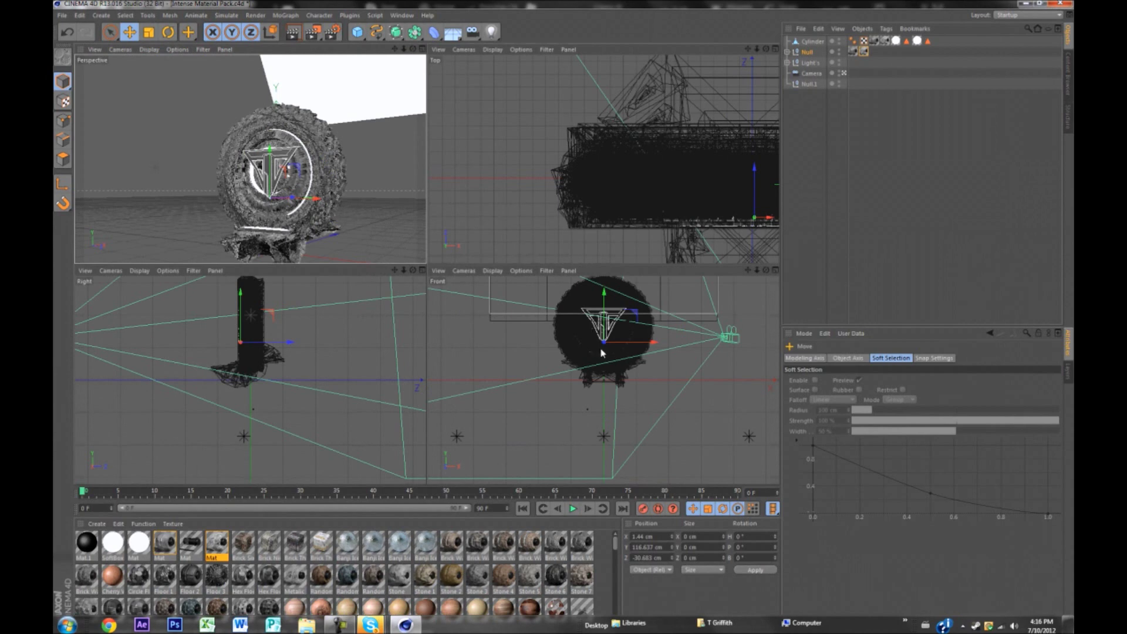
pyautogui.middleClick(601, 350)
pyautogui.moveTo(428, 114); pyautogui.dragTo(428, 122)
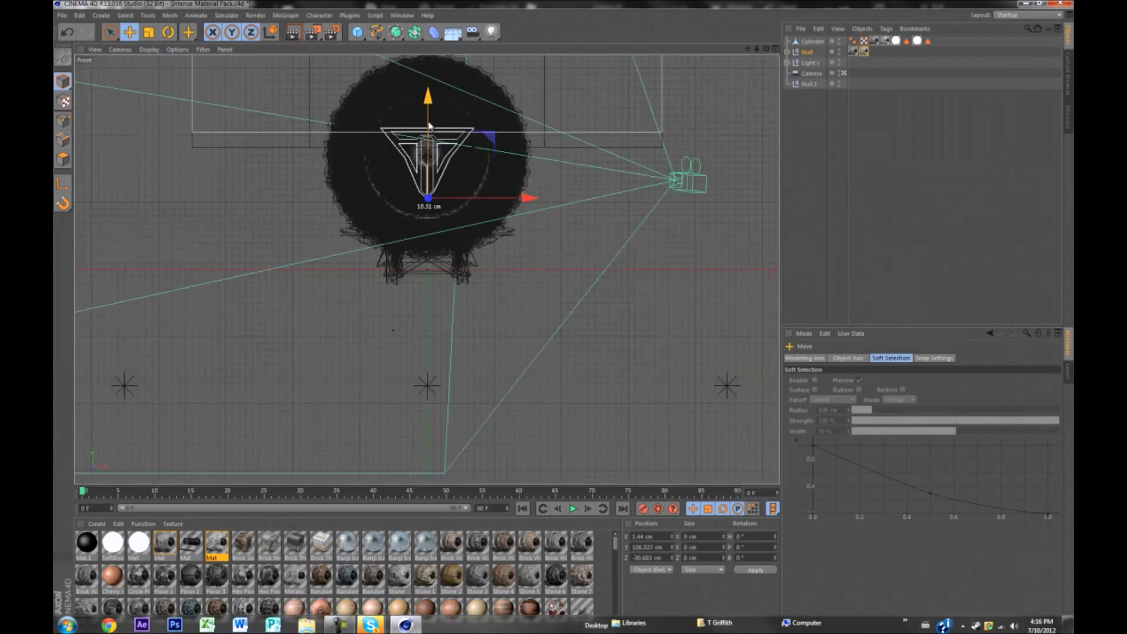
pyautogui.press('t')
pyautogui.moveTo(513, 160); pyautogui.dragTo(654, 156)
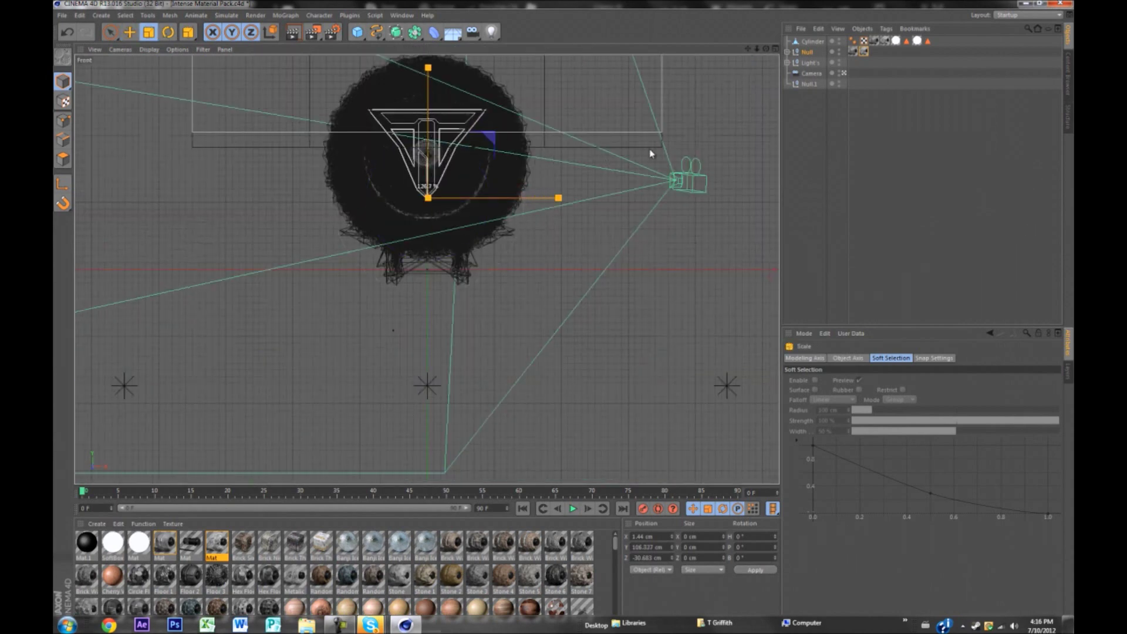
pyautogui.scroll(3, 593, 211)
pyautogui.scroll(1, 476, 215)
pyautogui.press('e')
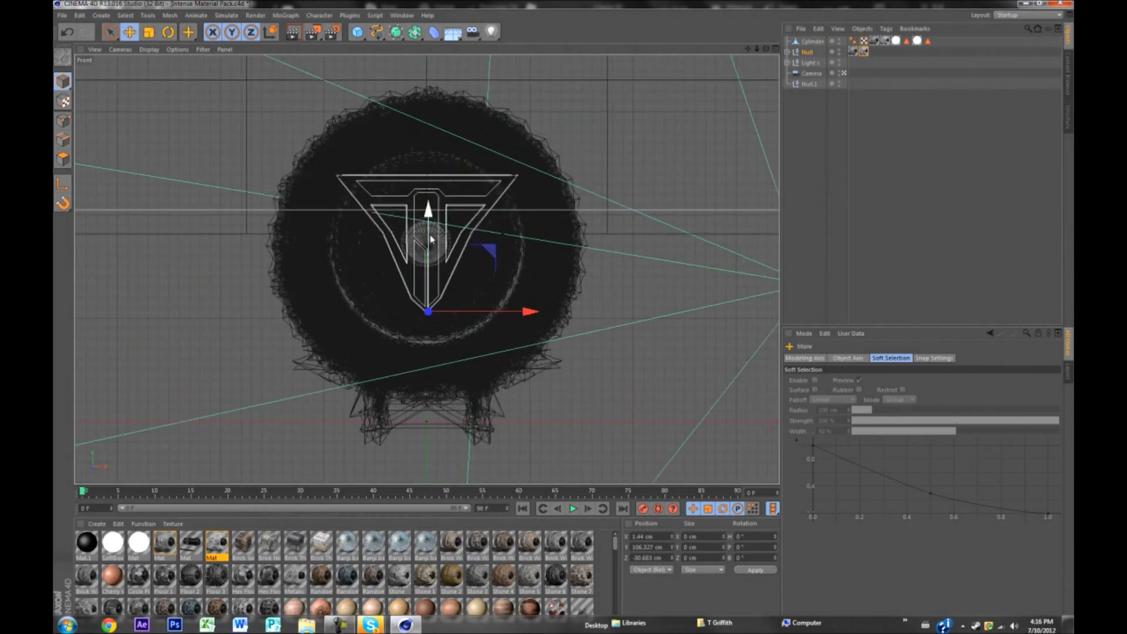
pyautogui.moveTo(431, 238); pyautogui.dragTo(430, 262)
# Scale the Cylinder wheel up uniformly to about 450 x 333 x 510 cm and return to the perspective view.
pyautogui.click(813, 41)
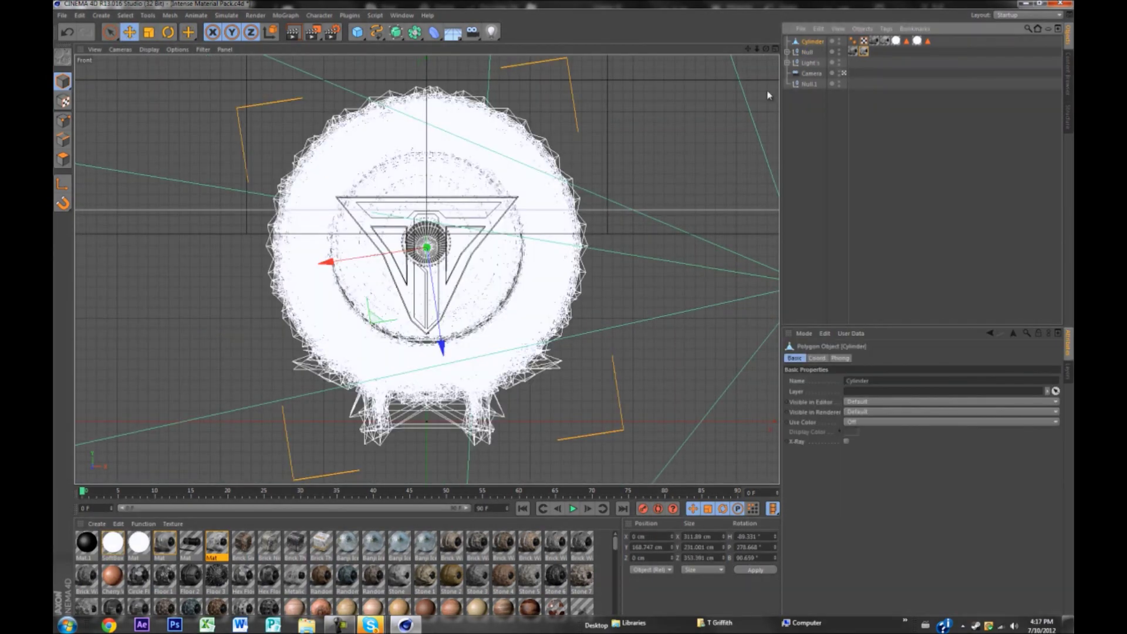
pyautogui.press('t')
pyautogui.moveTo(649, 201); pyautogui.dragTo(730, 183)
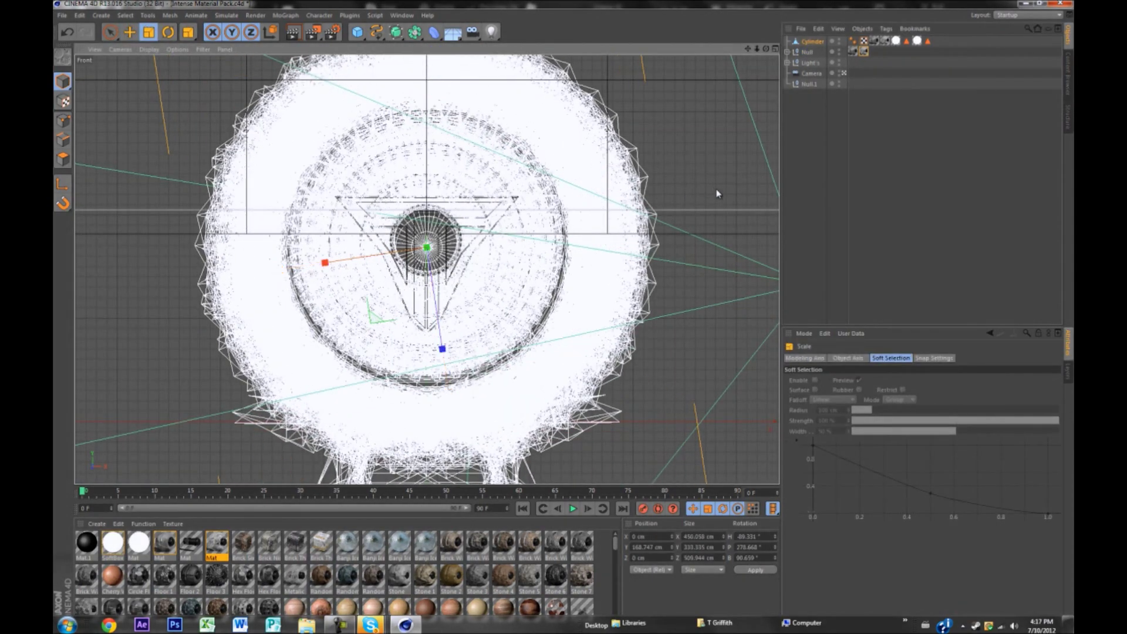
pyautogui.middleClick(678, 216)
pyautogui.middleClick(358, 206)
pyautogui.scroll(-1, 344, 238)
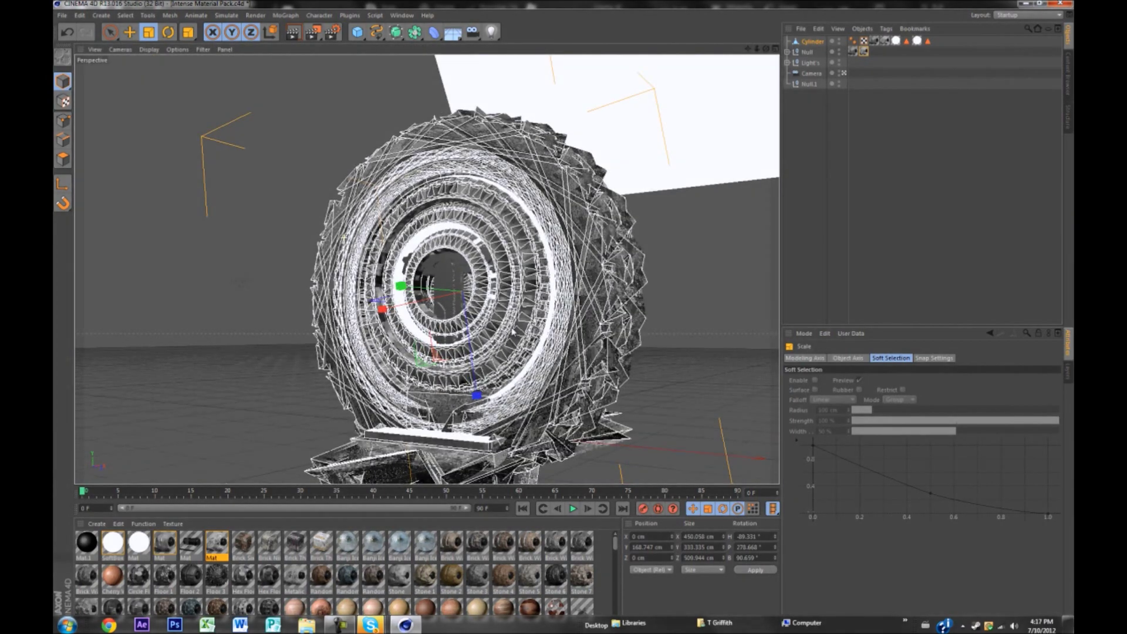
# Pull the T logo's Null forward out of the enlarged wheel to about Z -67 cm, and clear the selection.
pyautogui.click(807, 53)
pyautogui.press('e')
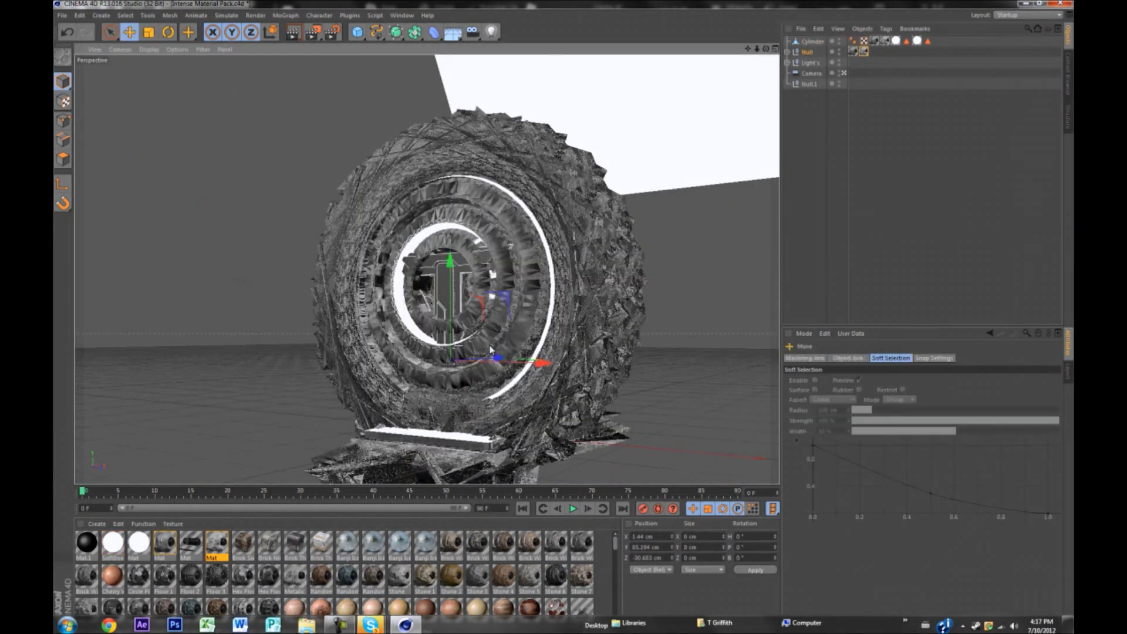
pyautogui.moveTo(492, 357); pyautogui.dragTo(479, 359)
pyautogui.click(737, 346)
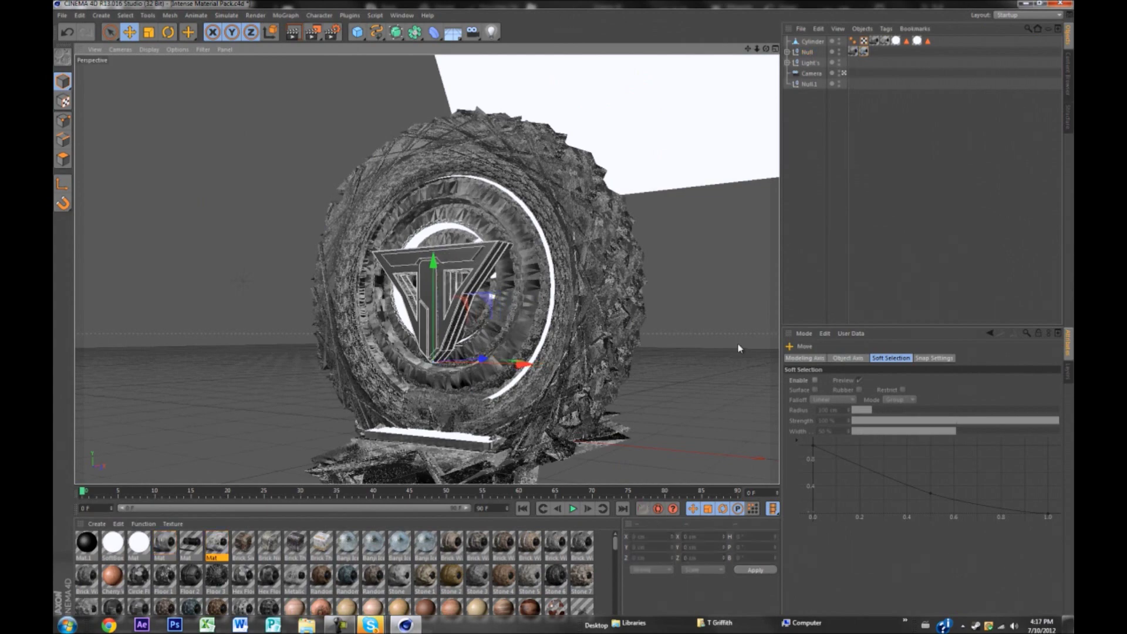
pyautogui.keyDown('alt'); pyautogui.moveTo(661, 390); pyautogui.dragTo(652, 354, button='middle'); pyautogui.keyUp('alt')
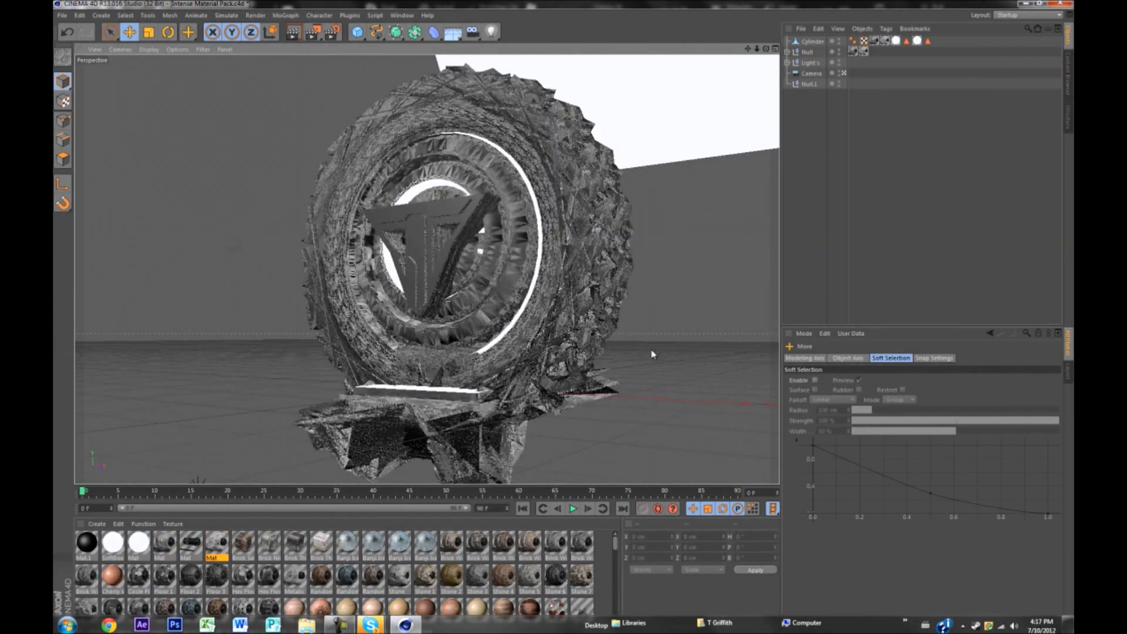
pyautogui.keyDown('alt'); pyautogui.moveTo(651, 354); pyautogui.dragTo(652, 352); pyautogui.keyUp('alt')
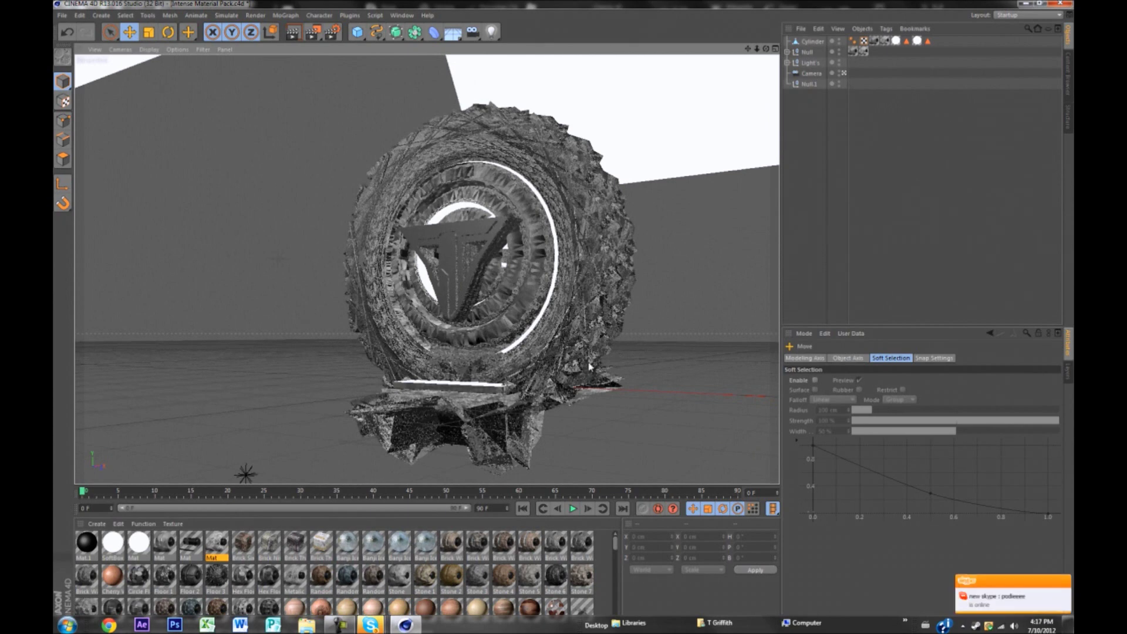
# Select all seven Extrude NURBS inside the logo's Null and break them with Thrausi into 18 pieces each.
pyautogui.click(805, 53)
pyautogui.click(787, 52)
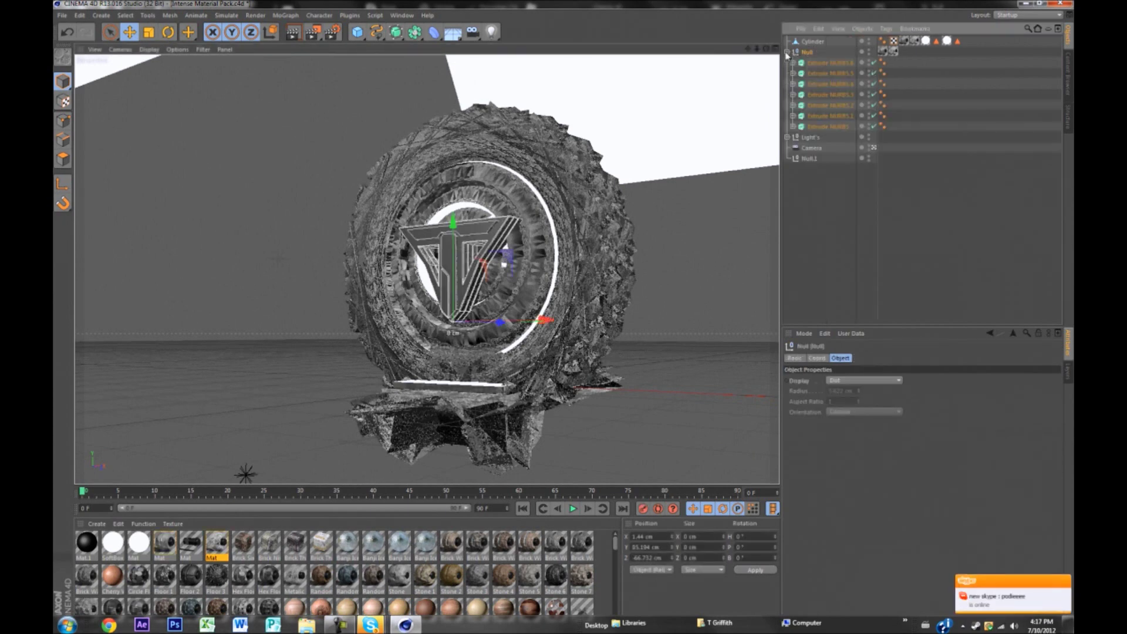
pyautogui.click(806, 62)
pyautogui.keyDown('shift'); pyautogui.click(822, 127); pyautogui.keyUp('shift')
pyautogui.click(319, 15)
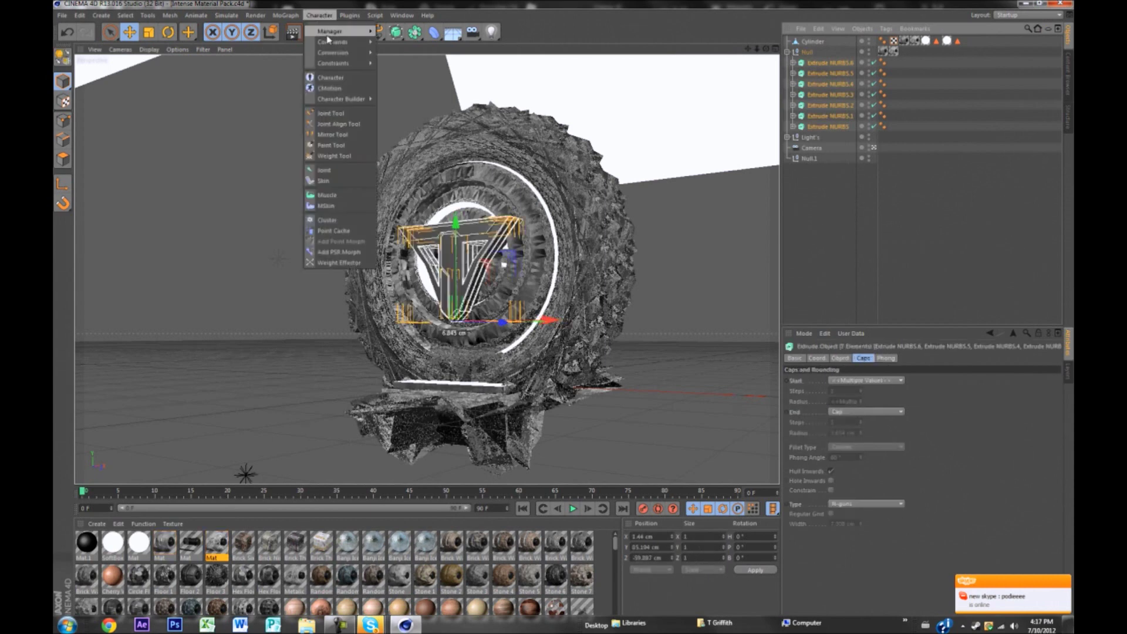
pyautogui.moveTo(381, 46)
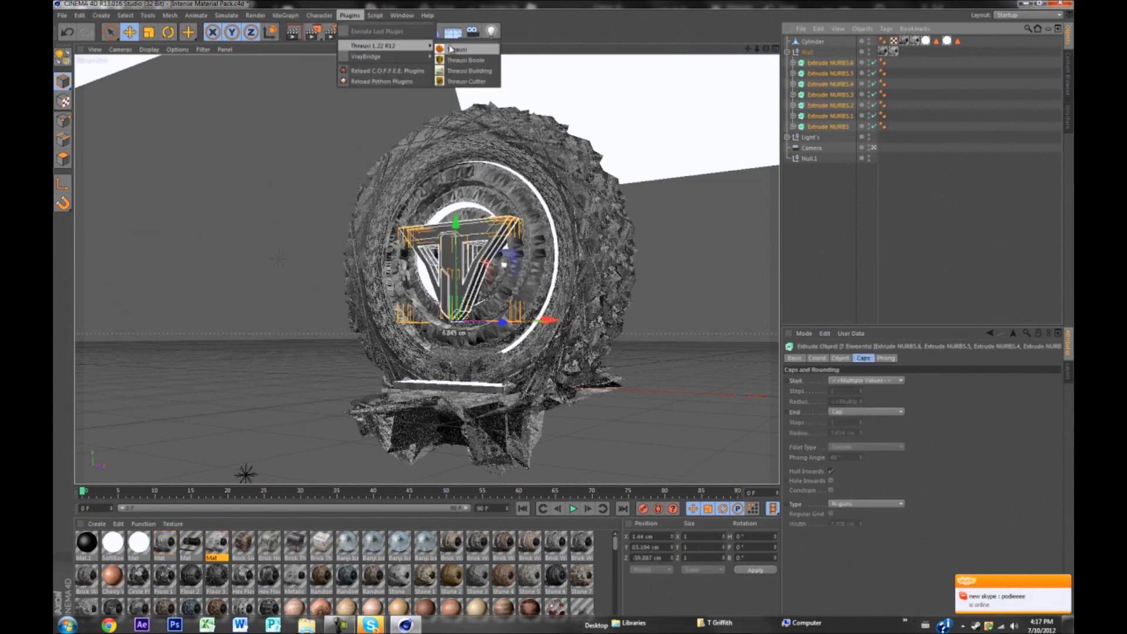
pyautogui.click(455, 47)
pyautogui.write('18')
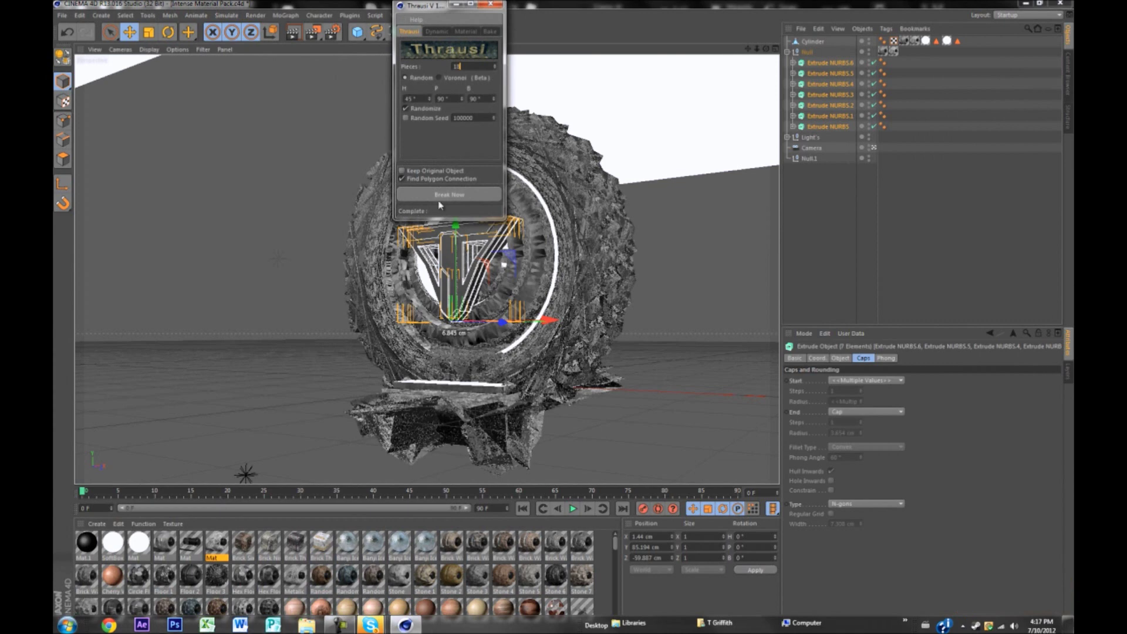
pyautogui.click(439, 197)
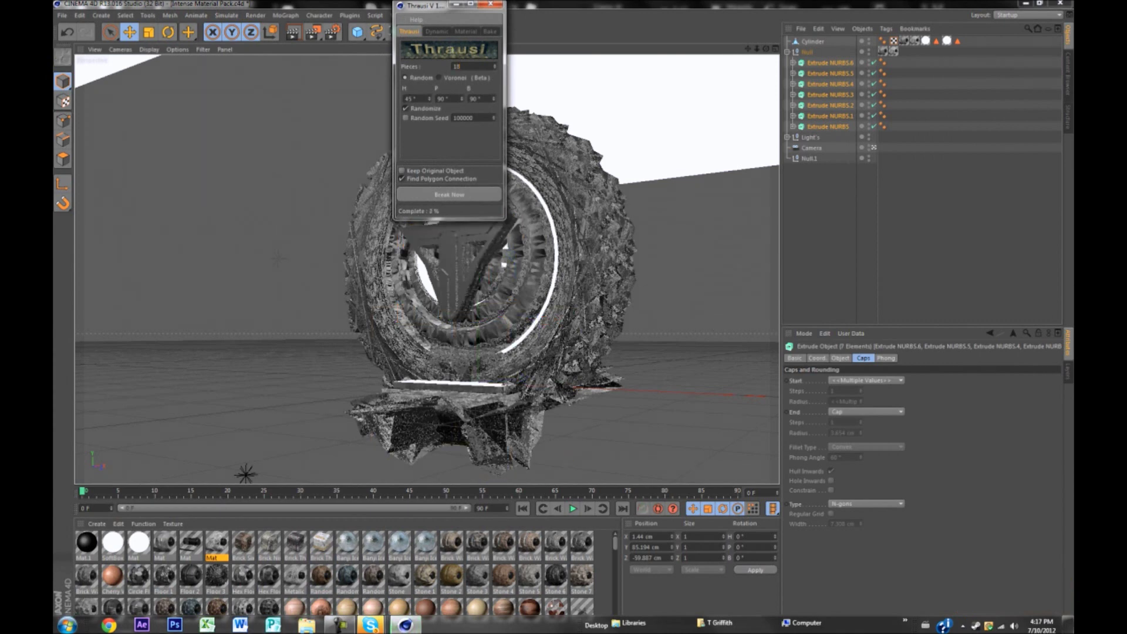
pyautogui.click(339, 625)
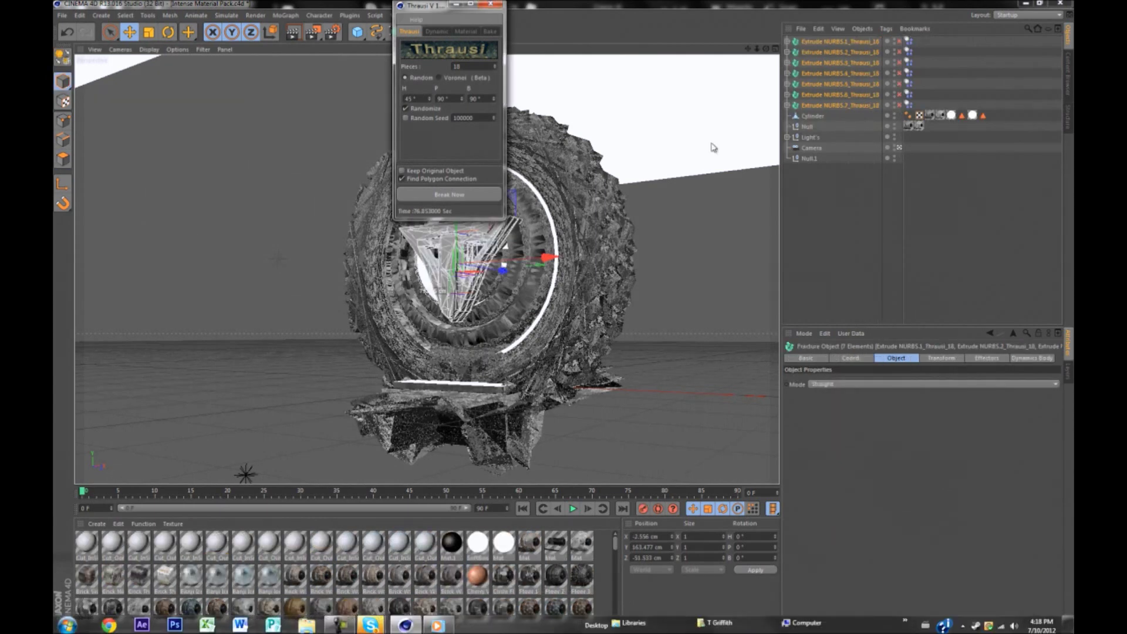
pyautogui.click(491, 4)
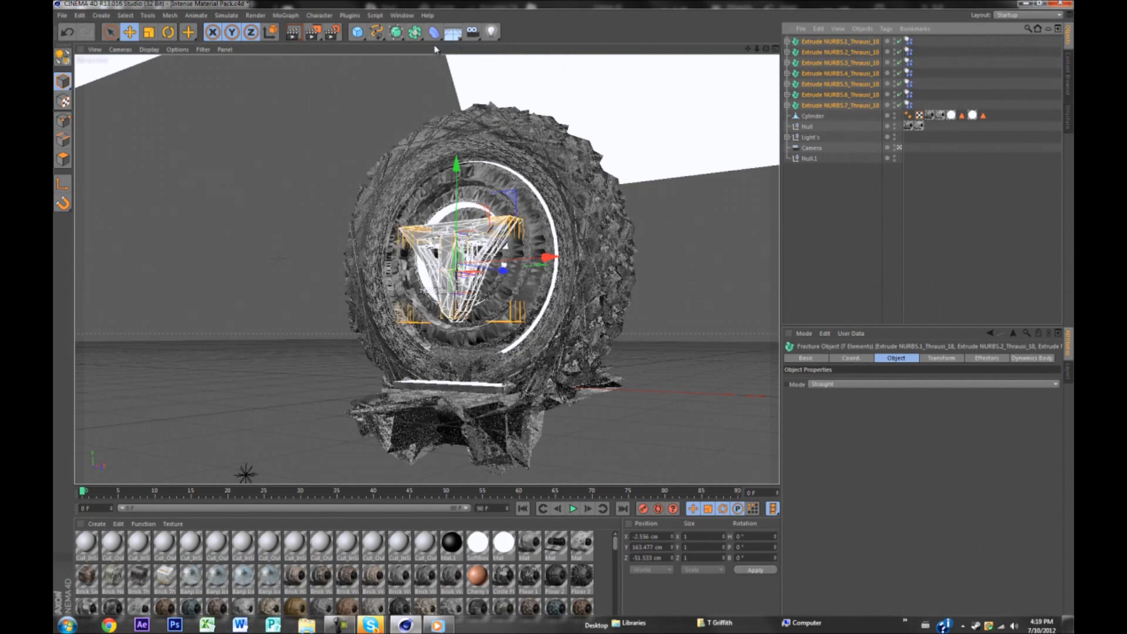
# Try a Random effector with Polygon deformation on the seven fractured logo objects, and delete it.
pyautogui.click(287, 15)
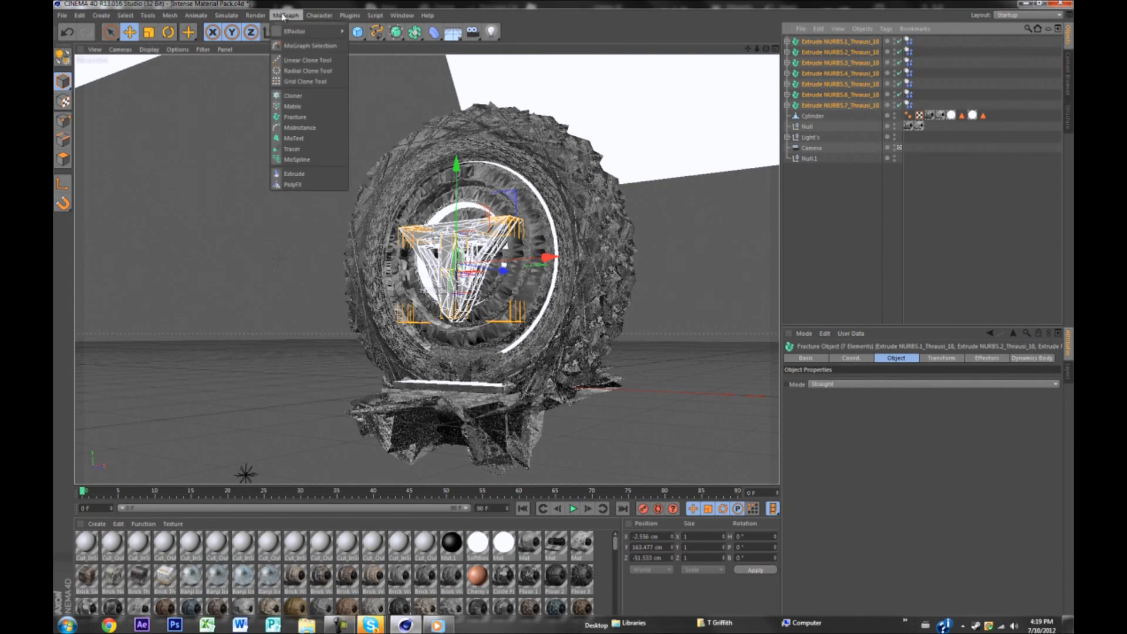
pyautogui.moveTo(311, 32)
pyautogui.click(370, 113)
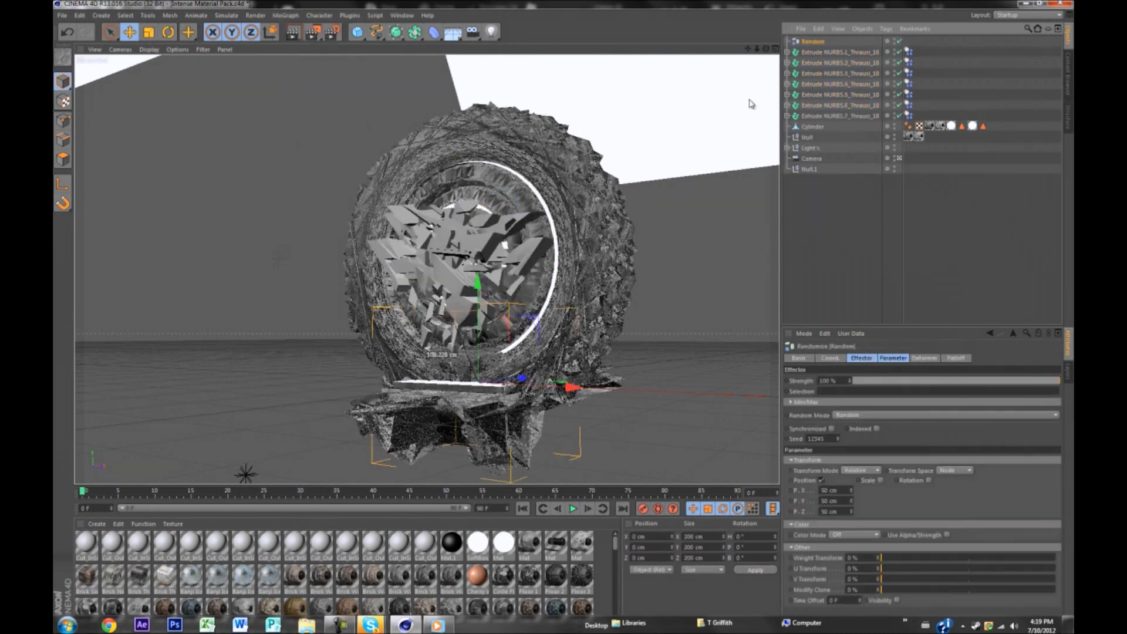
pyautogui.click(922, 358)
pyautogui.click(863, 380)
pyautogui.click(867, 428)
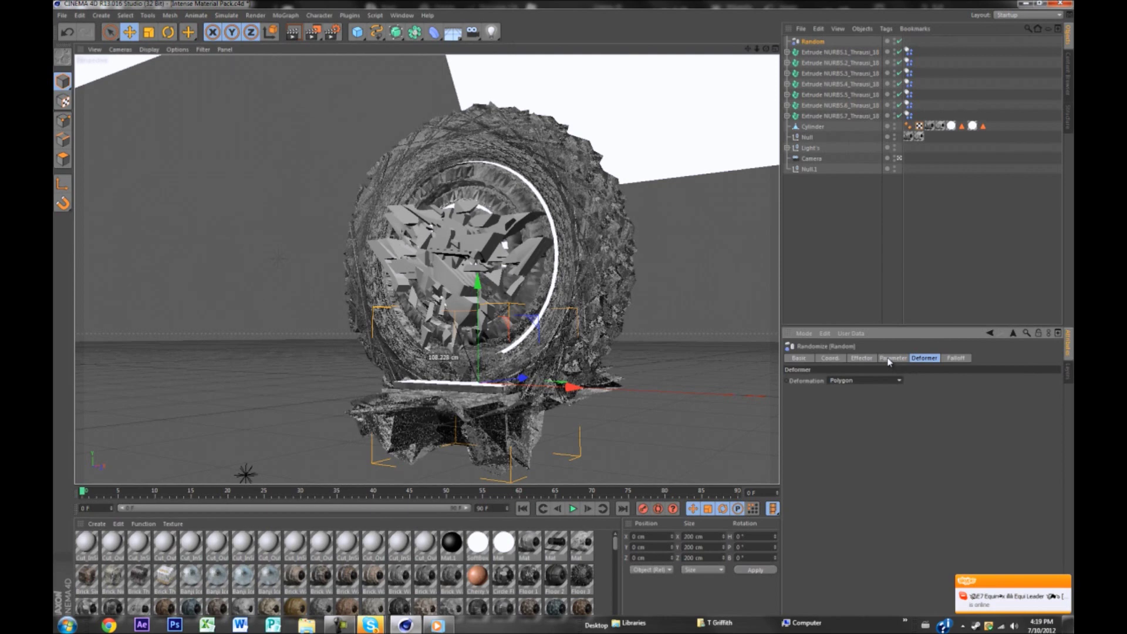
pyautogui.press('Delete')
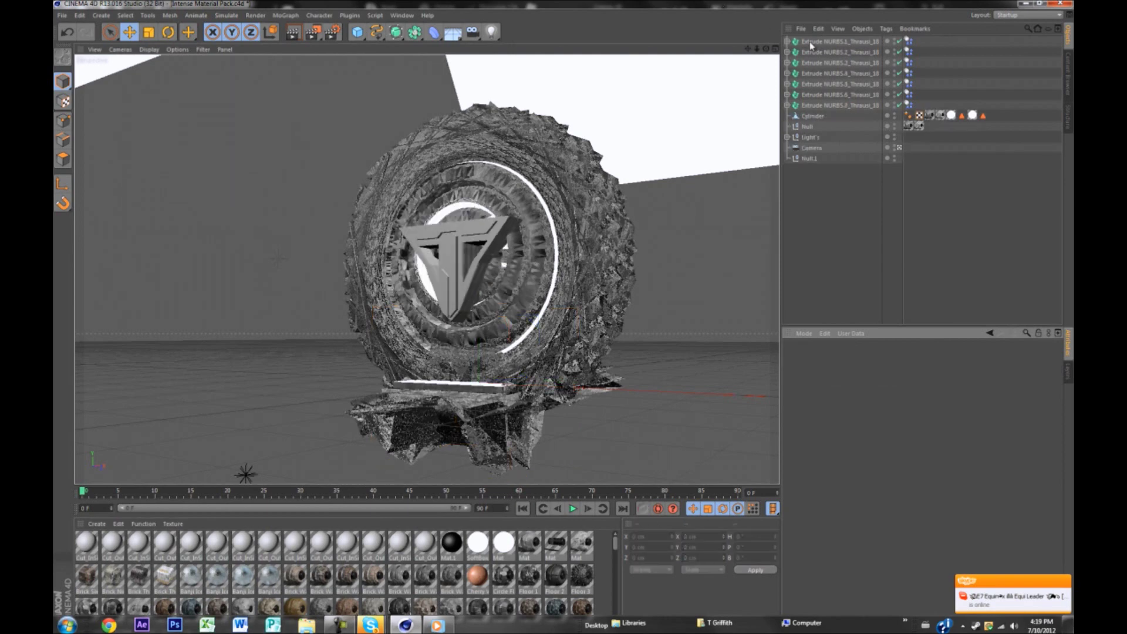
# Select the seven Thrausi fracture objects and group them under a new null.
pyautogui.click(813, 41)
pyautogui.rightClick(851, 41)
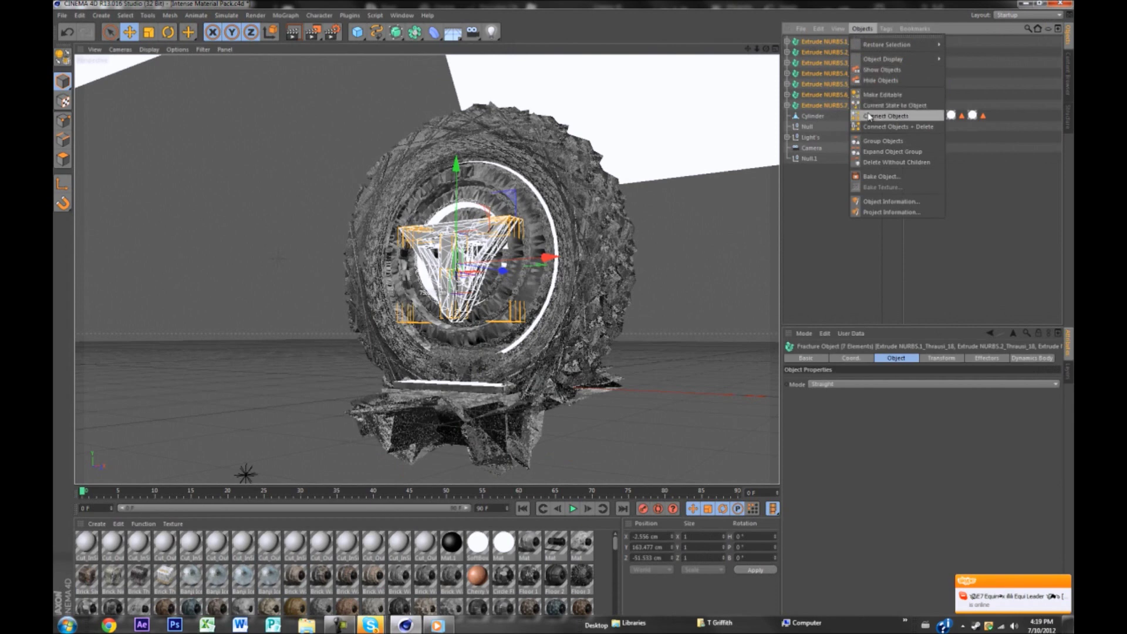
pyautogui.click(898, 125)
# Add a Random effector to the seven fracture objects and place it inside their group null.
pyautogui.click(788, 41)
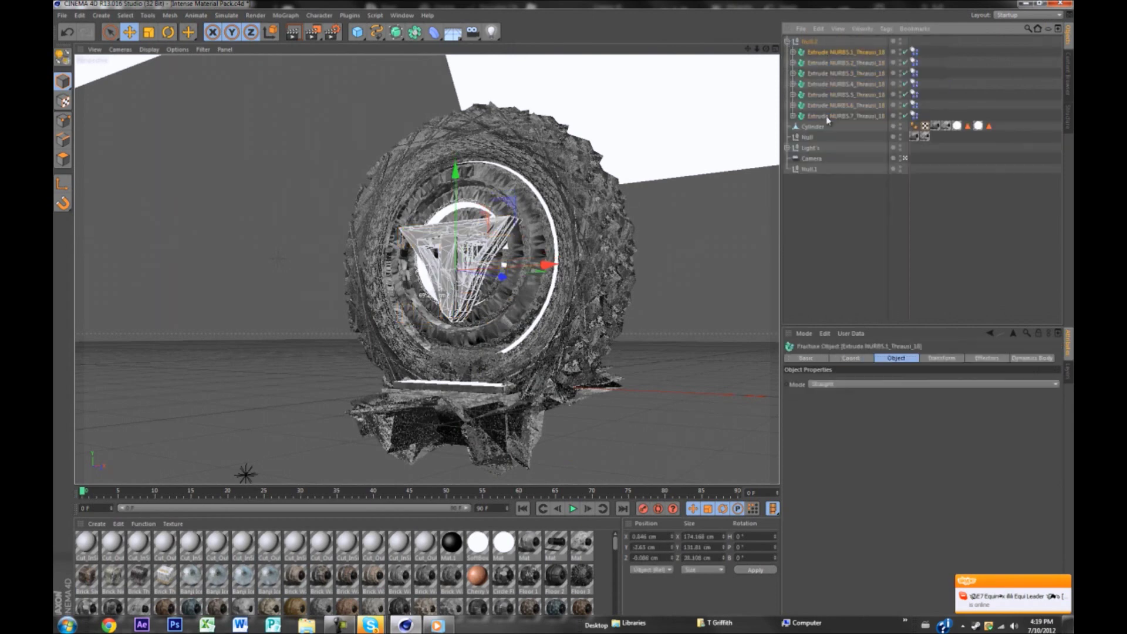
pyautogui.keyDown('shift'); pyautogui.click(828, 115); pyautogui.keyUp('shift')
pyautogui.click(320, 15)
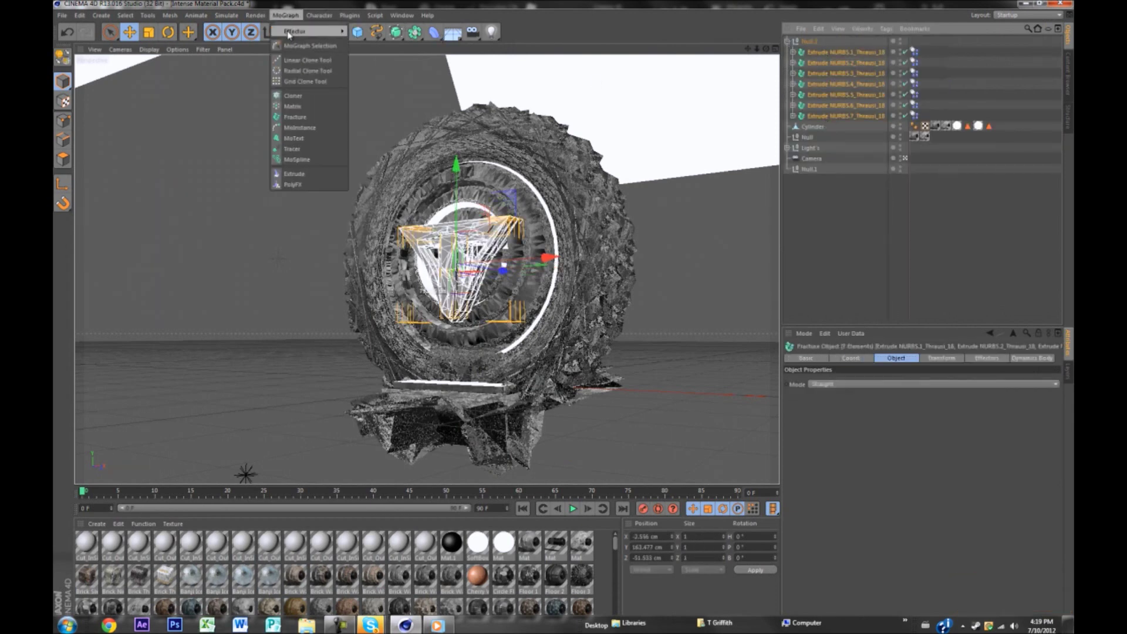
pyautogui.moveTo(289, 35)
pyautogui.click(372, 115)
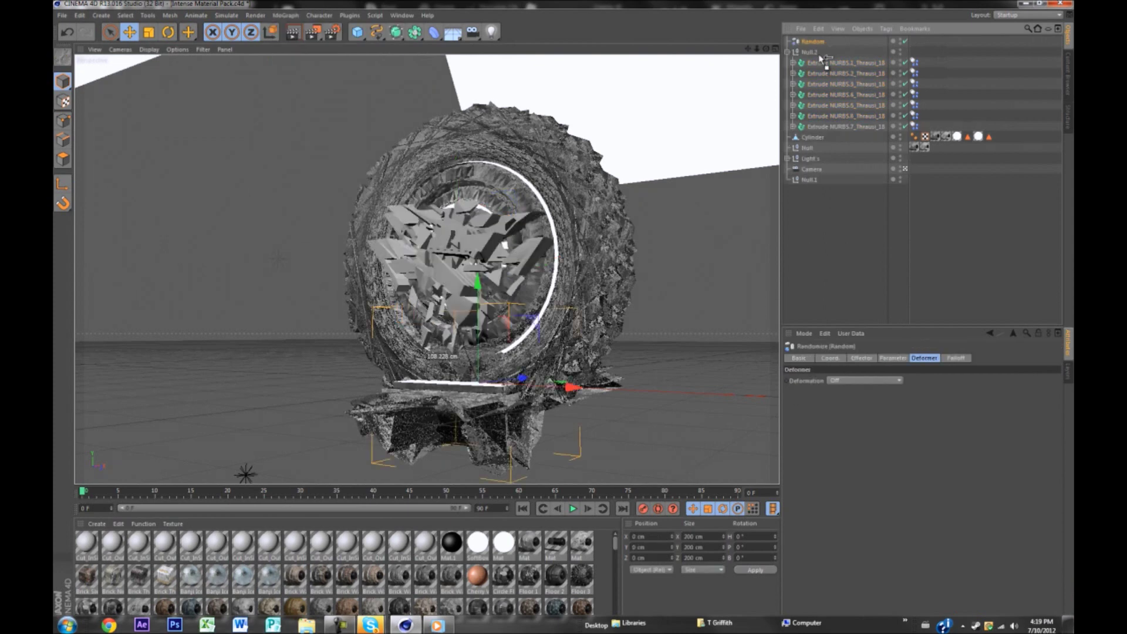
pyautogui.moveTo(821, 59); pyautogui.dragTo(819, 53)
# Set the Random effector's deformation mode to Polygon.
pyautogui.click(881, 381)
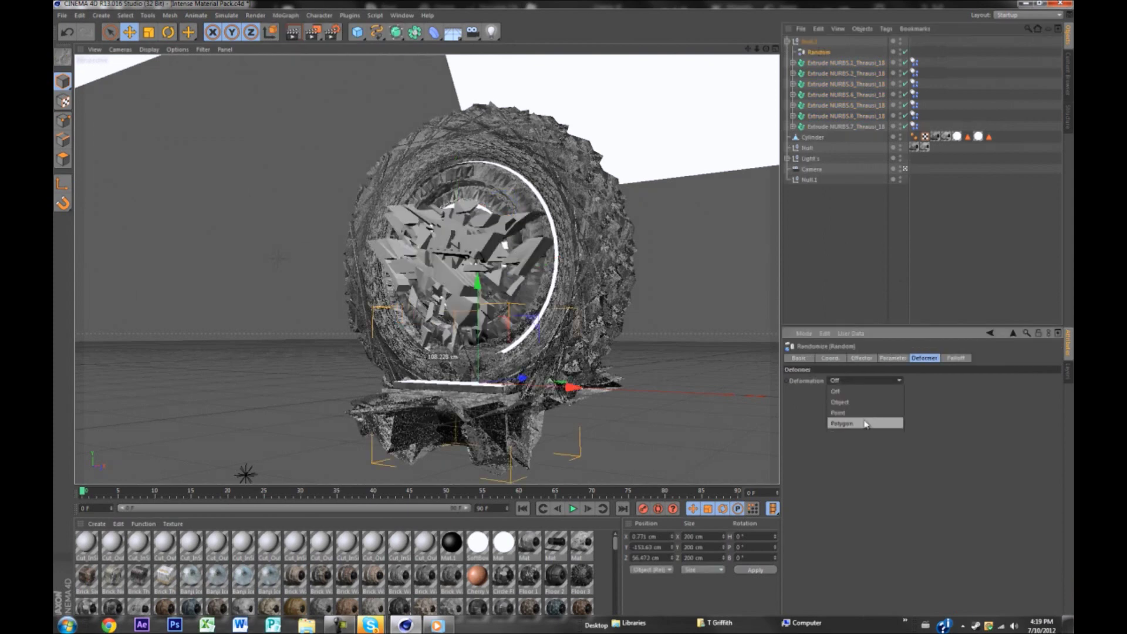
pyautogui.click(863, 422)
pyautogui.click(863, 380)
pyautogui.click(854, 423)
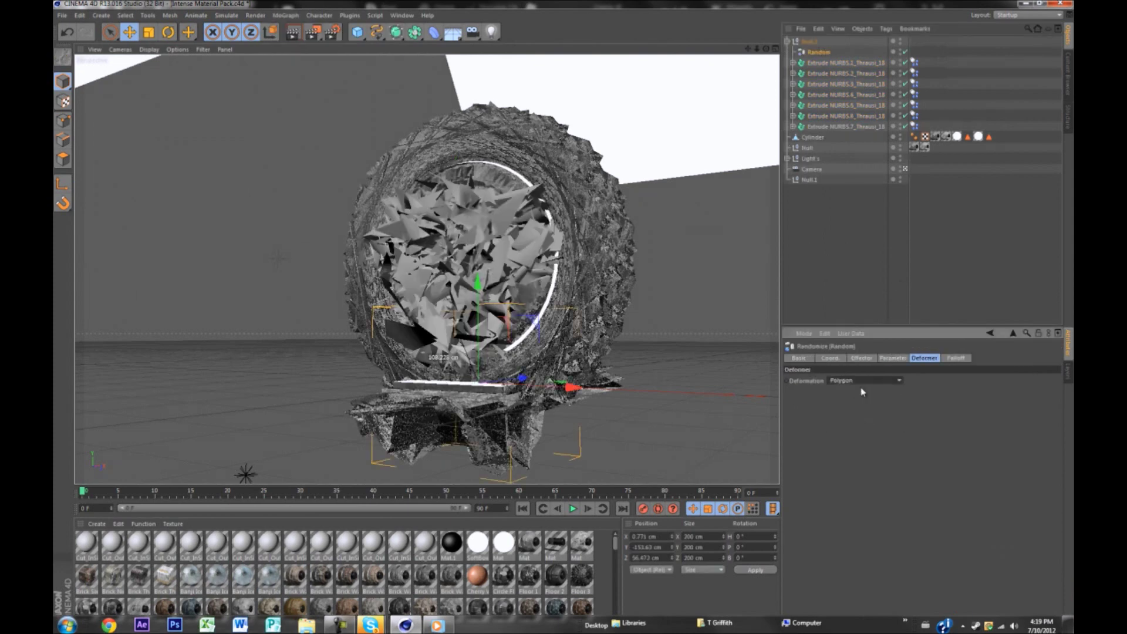
# Set the Random effector's position offsets to 2 cm in X, 1 cm in Y and 3 cm in Z.
pyautogui.click(862, 358)
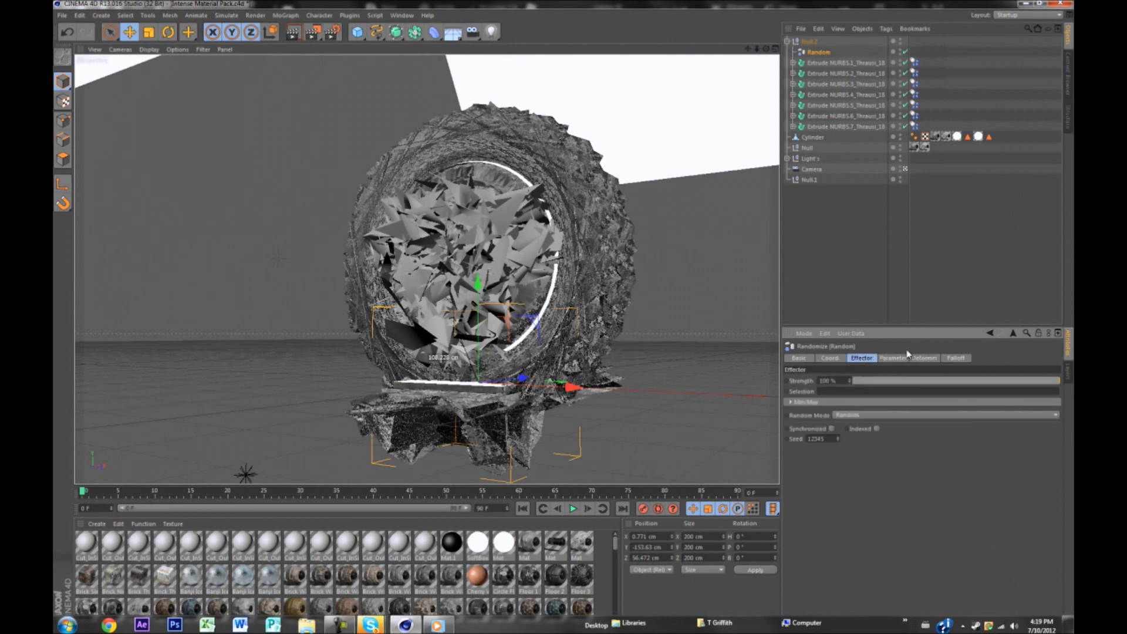
pyautogui.click(892, 358)
pyautogui.doubleClick(841, 409)
pyautogui.write('2')
pyautogui.doubleClick(842, 420)
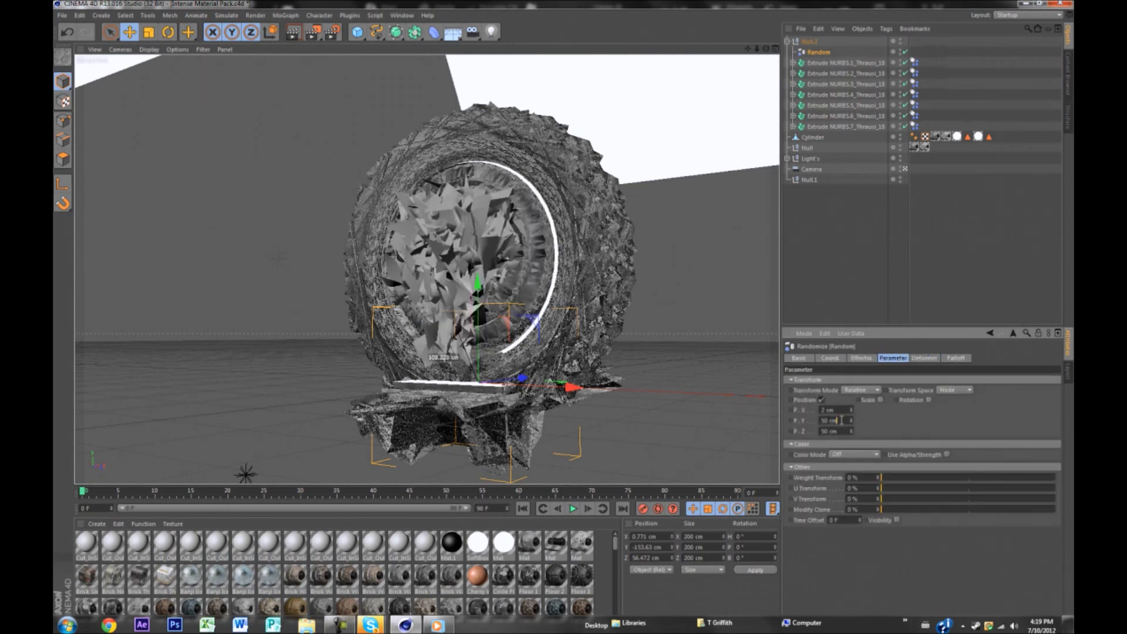
pyautogui.write('1')
pyautogui.press('Return')
pyautogui.write('3')
pyautogui.press('Return')
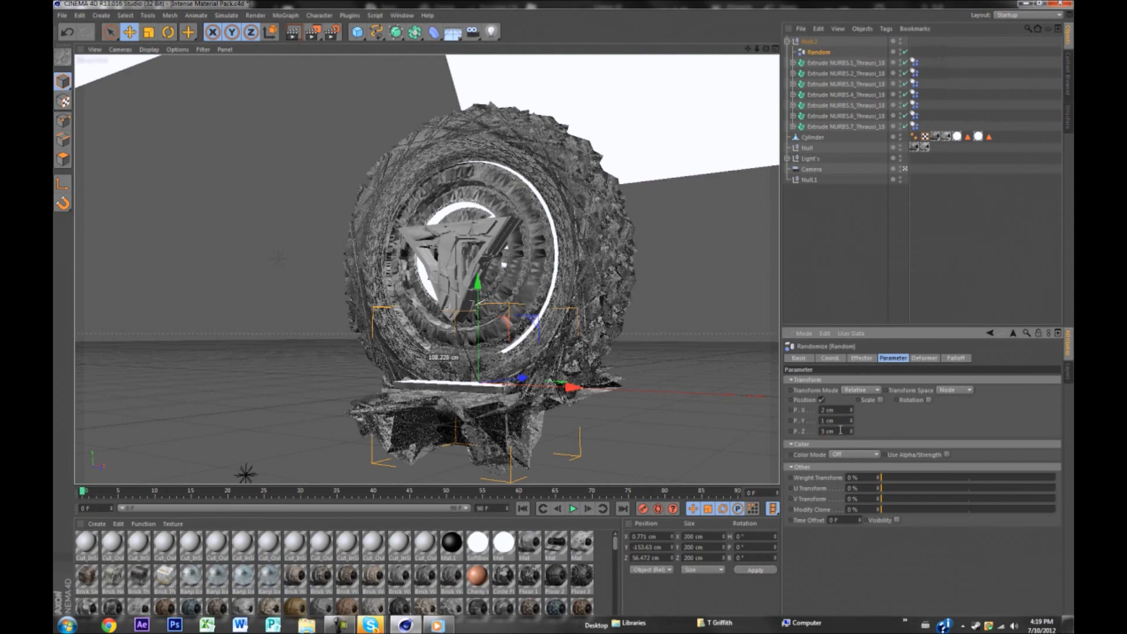
# Examine the pieces and their texture tags inside the fracture objects of the shattered logo.
pyautogui.click(630, 282)
pyautogui.moveTo(461, 231)
pyautogui.keyDown('alt'); pyautogui.mouseDown()
pyautogui.moveTo(537, 239)
pyautogui.moveTo(438, 235)
pyautogui.moveTo(463, 238)
pyautogui.mouseUp(); pyautogui.keyUp('alt')
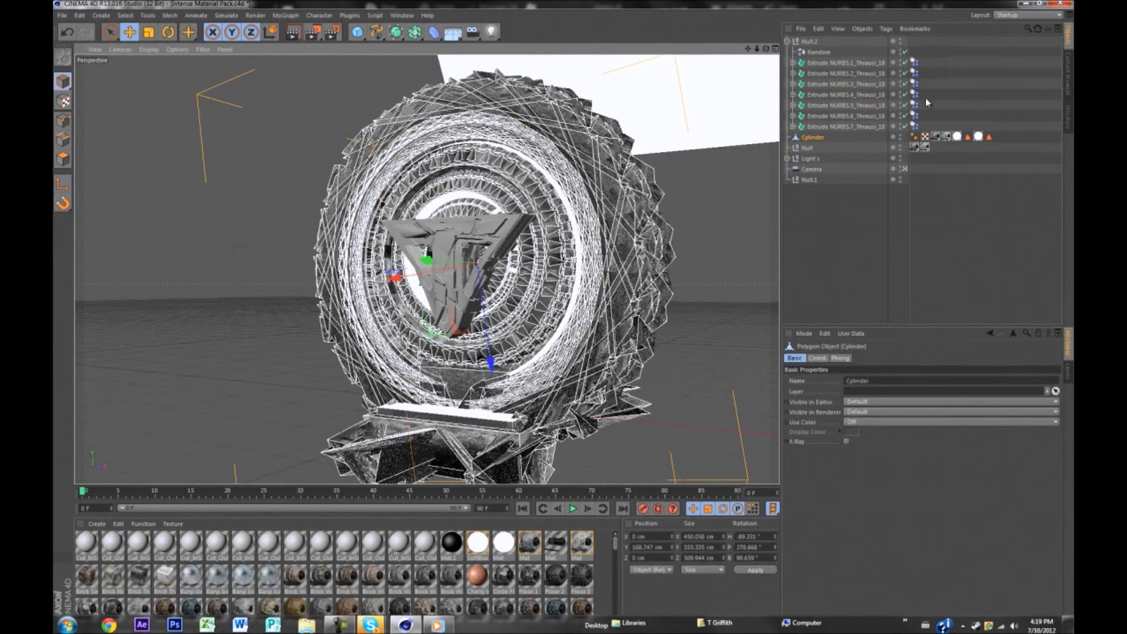
pyautogui.click(793, 63)
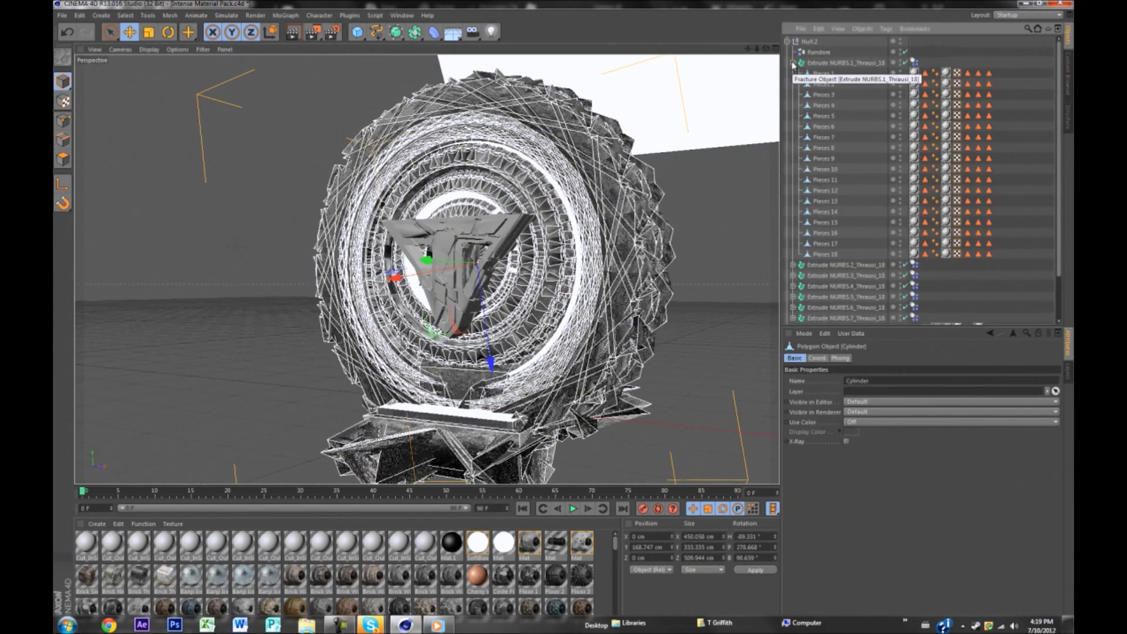
pyautogui.click(792, 63)
pyautogui.click(793, 73)
pyautogui.click(793, 73)
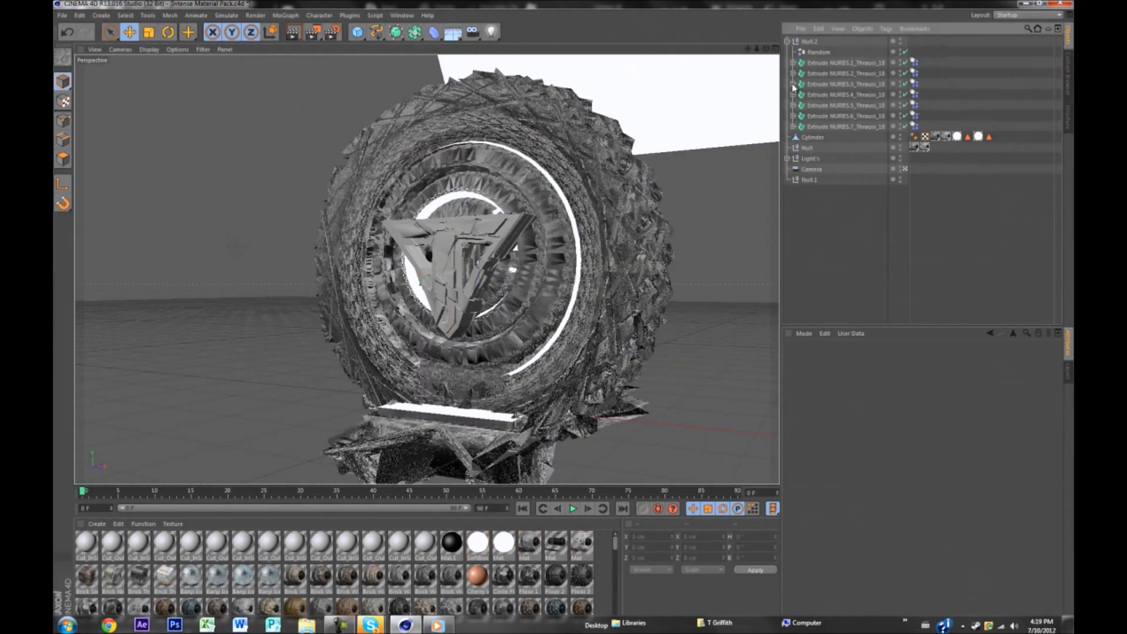
pyautogui.click(793, 105)
pyautogui.click(793, 105)
pyautogui.click(793, 105)
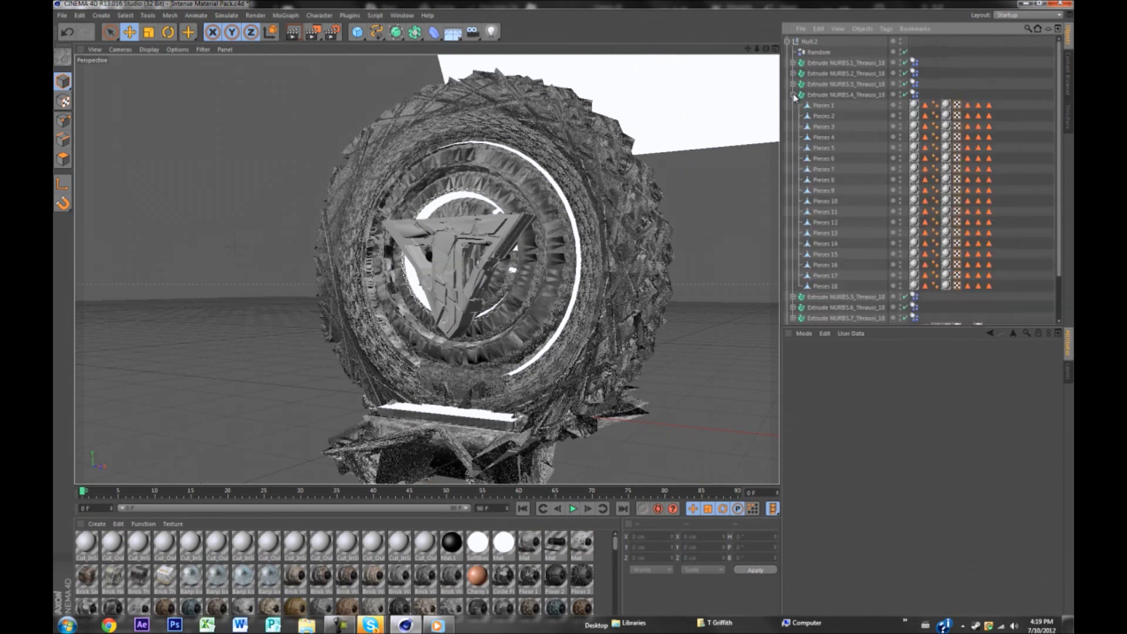
pyautogui.click(793, 105)
pyautogui.click(793, 116)
pyautogui.click(793, 116)
pyautogui.click(793, 116)
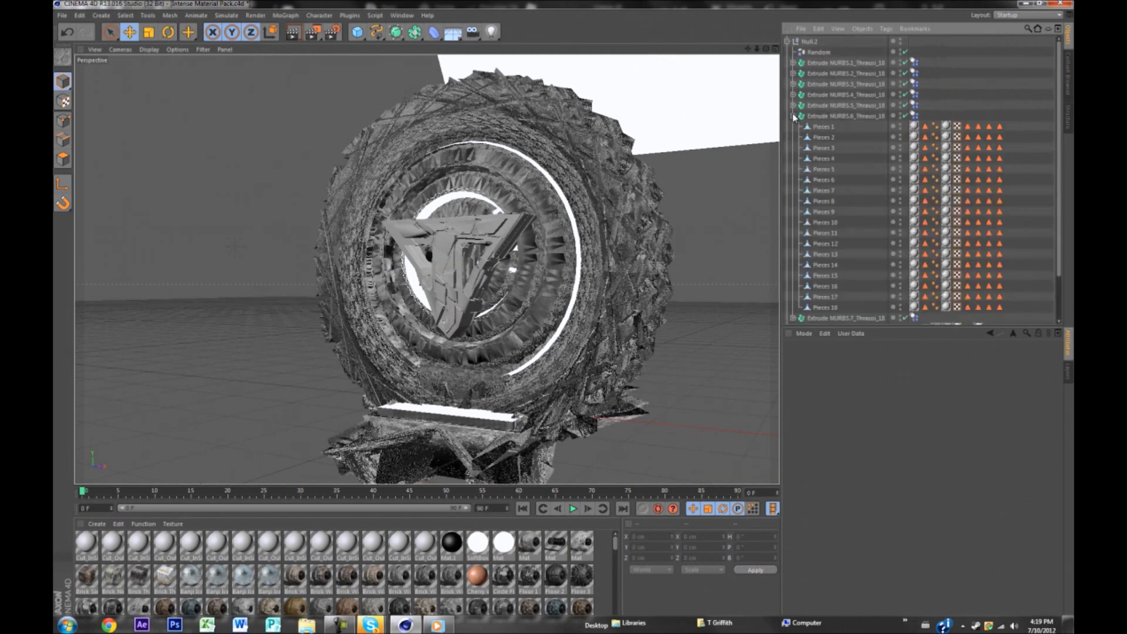
pyautogui.click(793, 116)
pyautogui.click(793, 116)
pyautogui.click(793, 116)
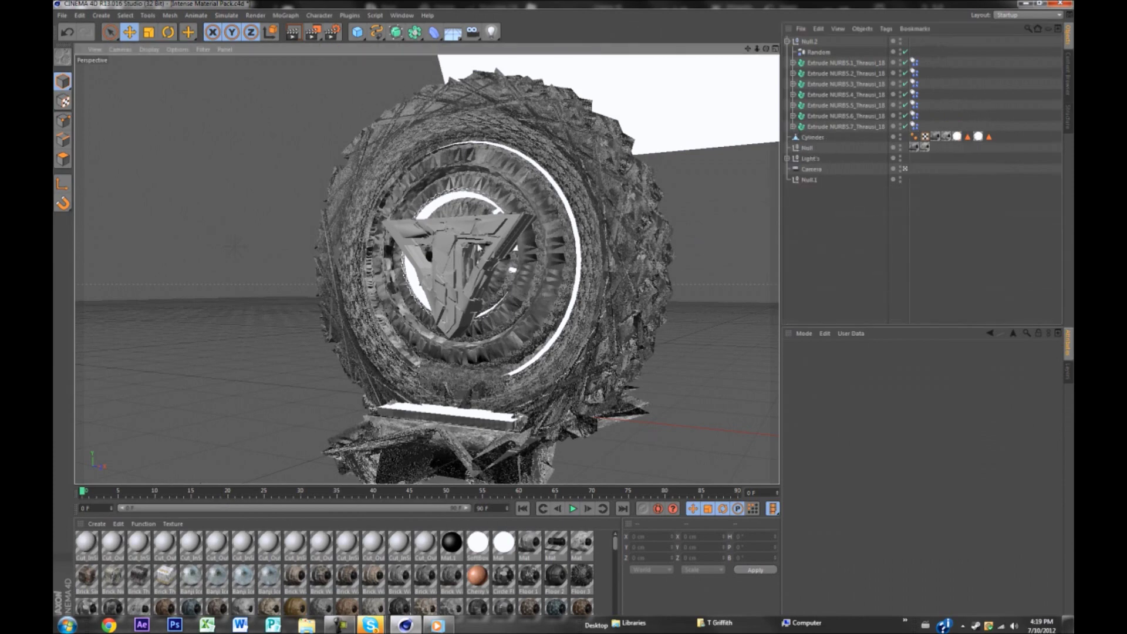
# Try the dark Mat material on the first fracture object and in the outside texture tag of its Pieces 18.
pyautogui.scroll(4, 476, 246)
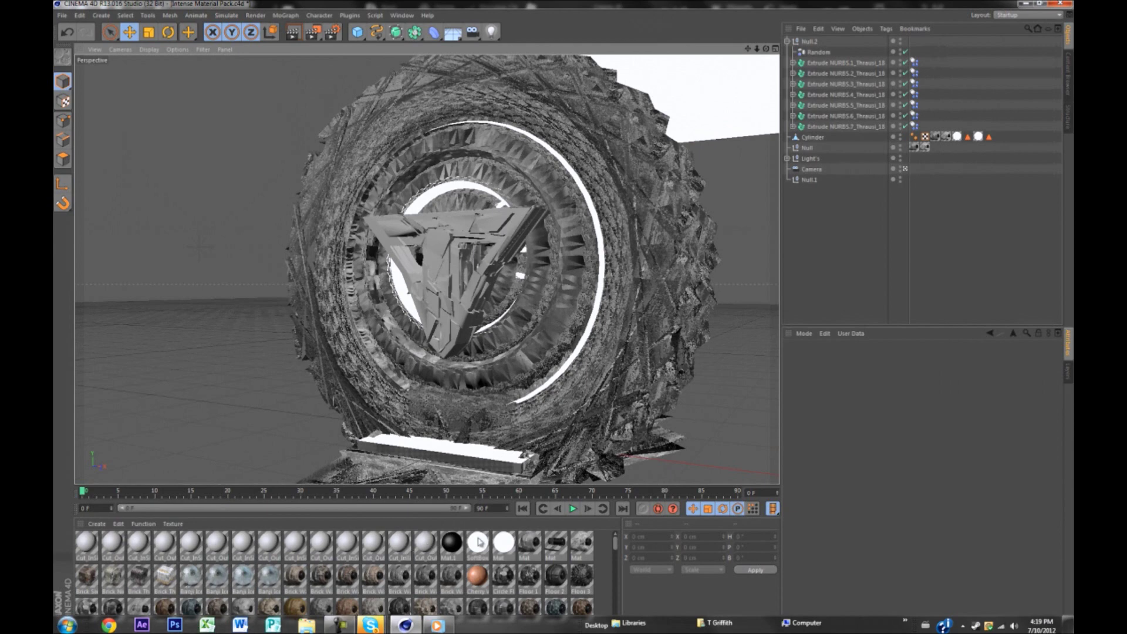
pyautogui.moveTo(529, 543); pyautogui.dragTo(461, 289)
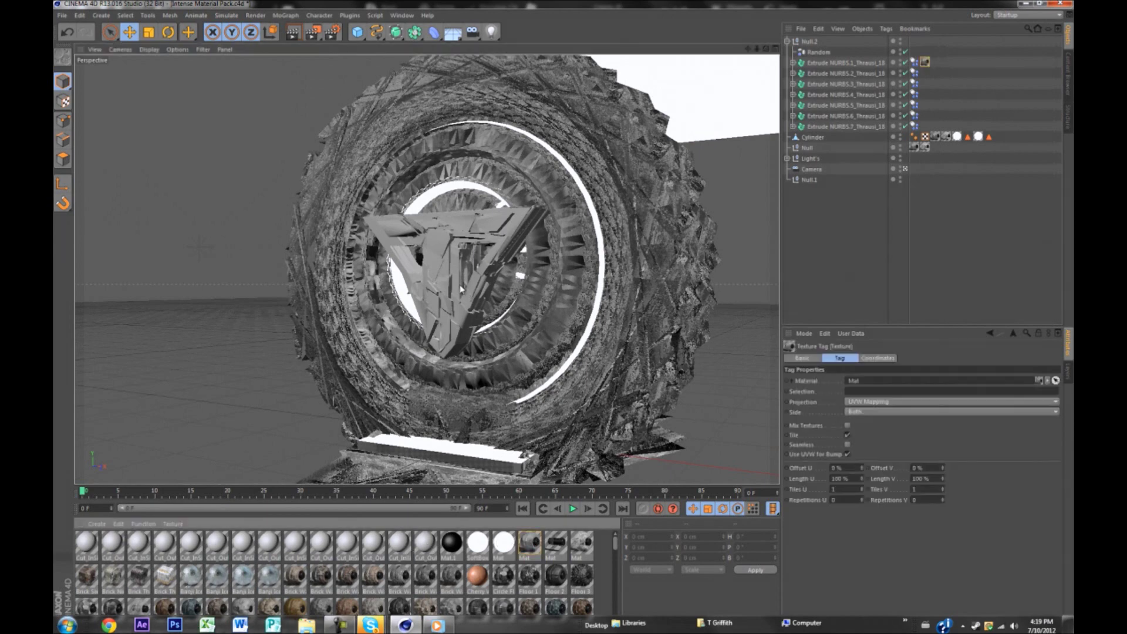
pyautogui.click(793, 63)
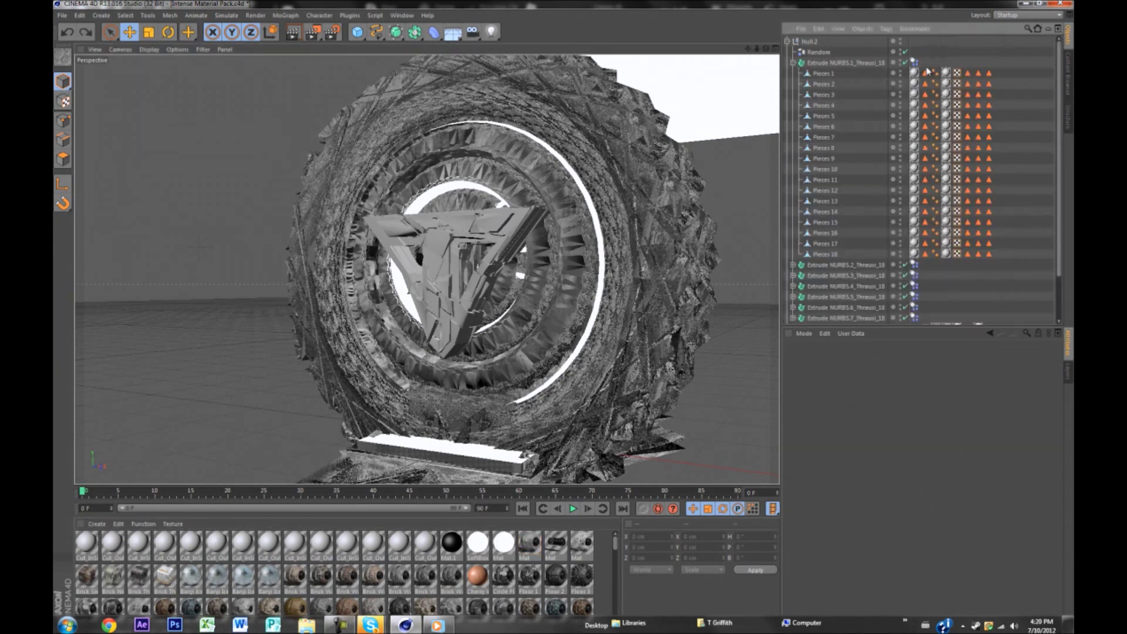
pyautogui.click(946, 73)
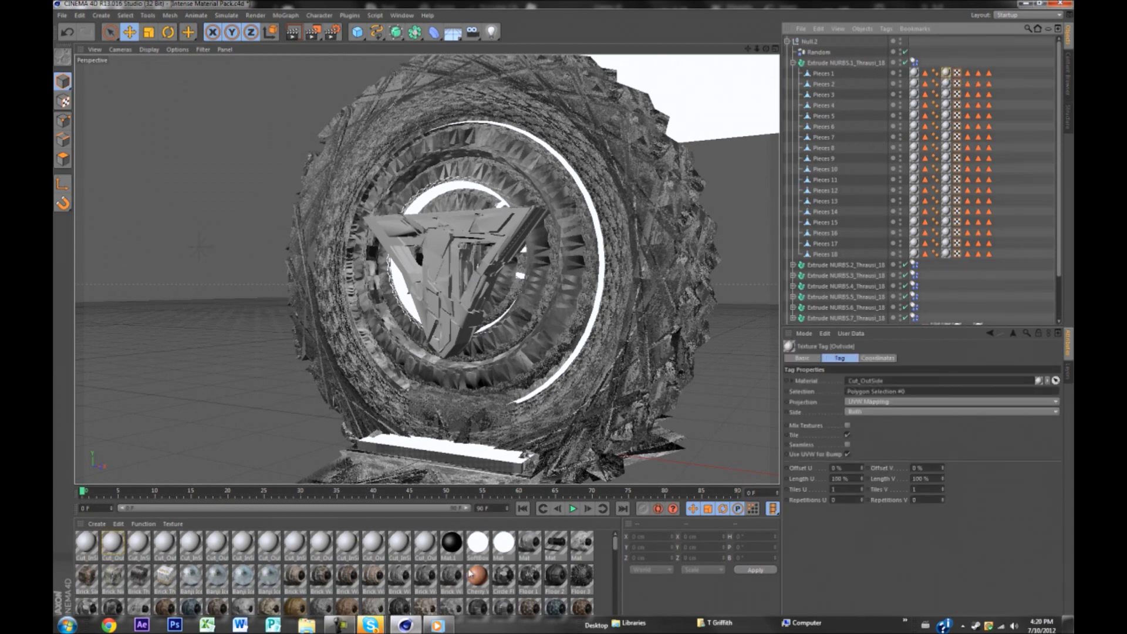
pyautogui.click(831, 255)
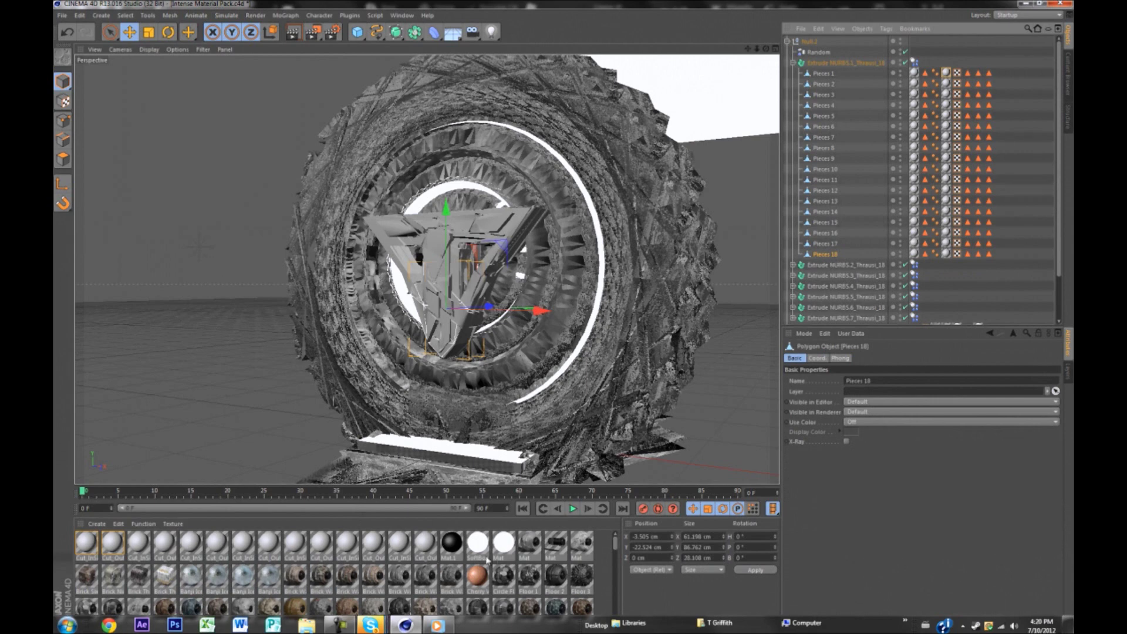
pyautogui.moveTo(527, 547); pyautogui.dragTo(953, 257)
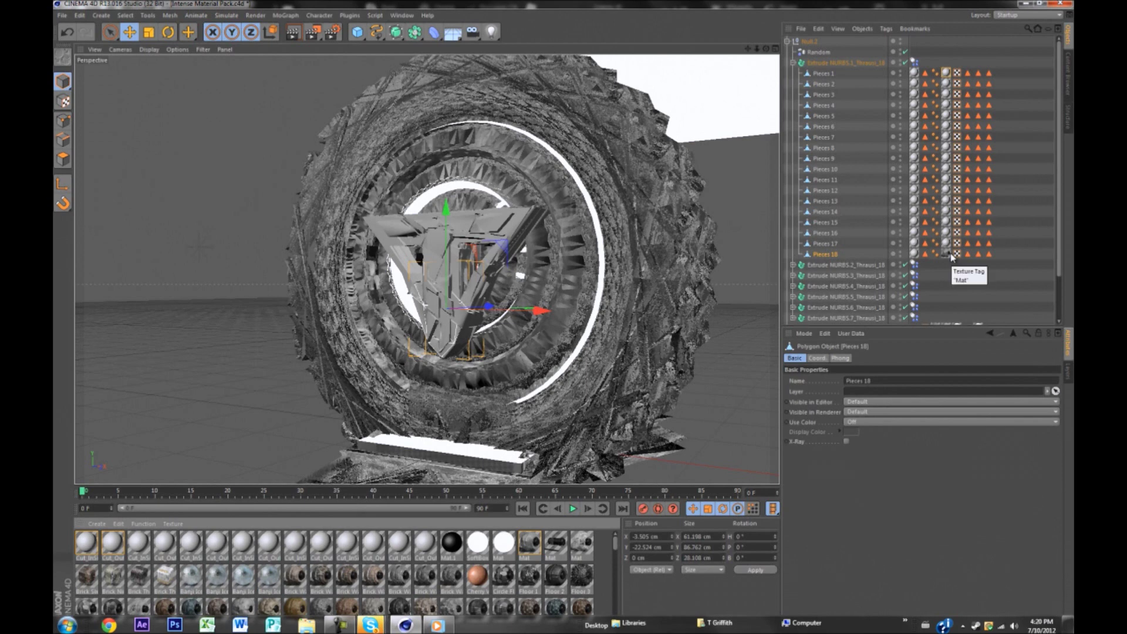
# Try copying the Mat texture tag from Pieces 18 onto the other pieces of the first fracture object.
pyautogui.keyDown('ctrl'); pyautogui.moveTo(950, 254); pyautogui.dragTo(950, 245); pyautogui.keyUp('ctrl')
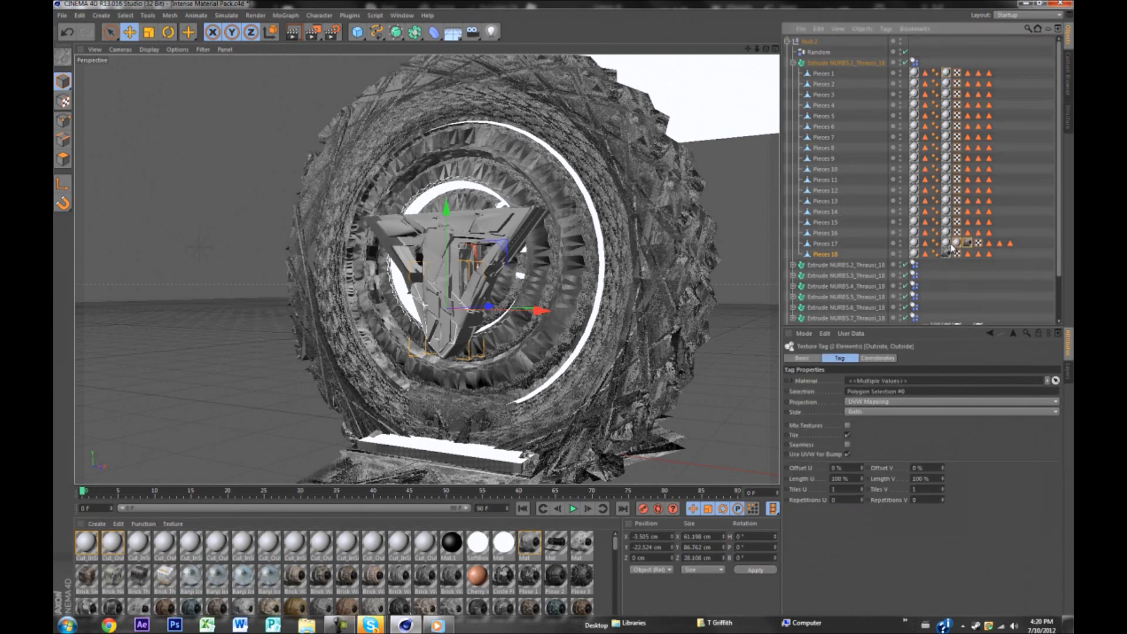
pyautogui.hotkey('ctrl', 'z')
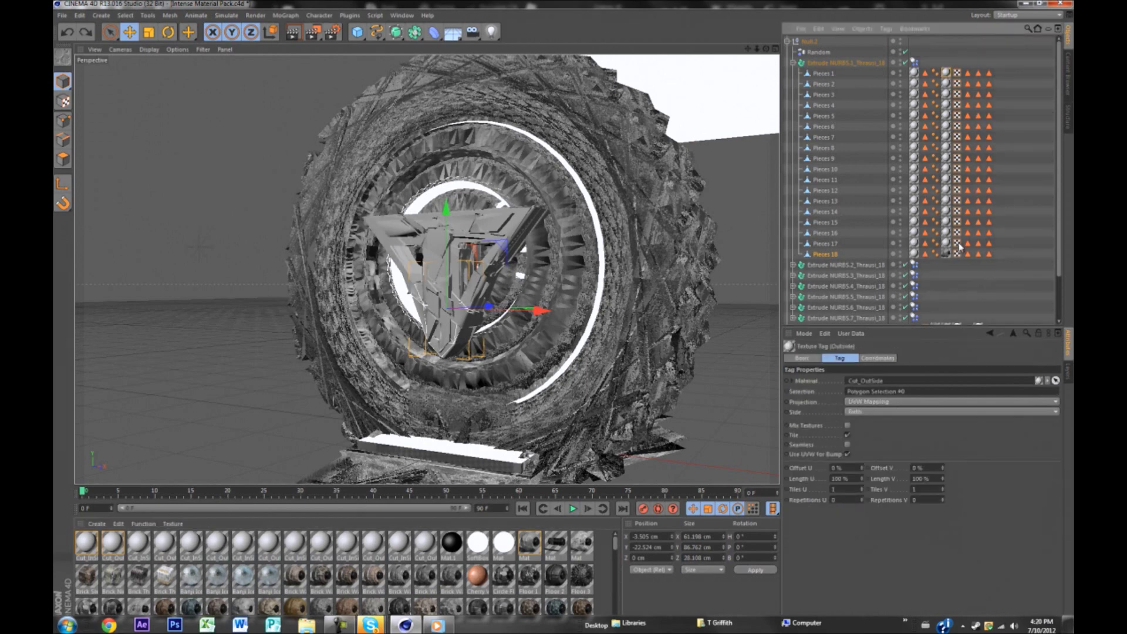
pyautogui.click(945, 255)
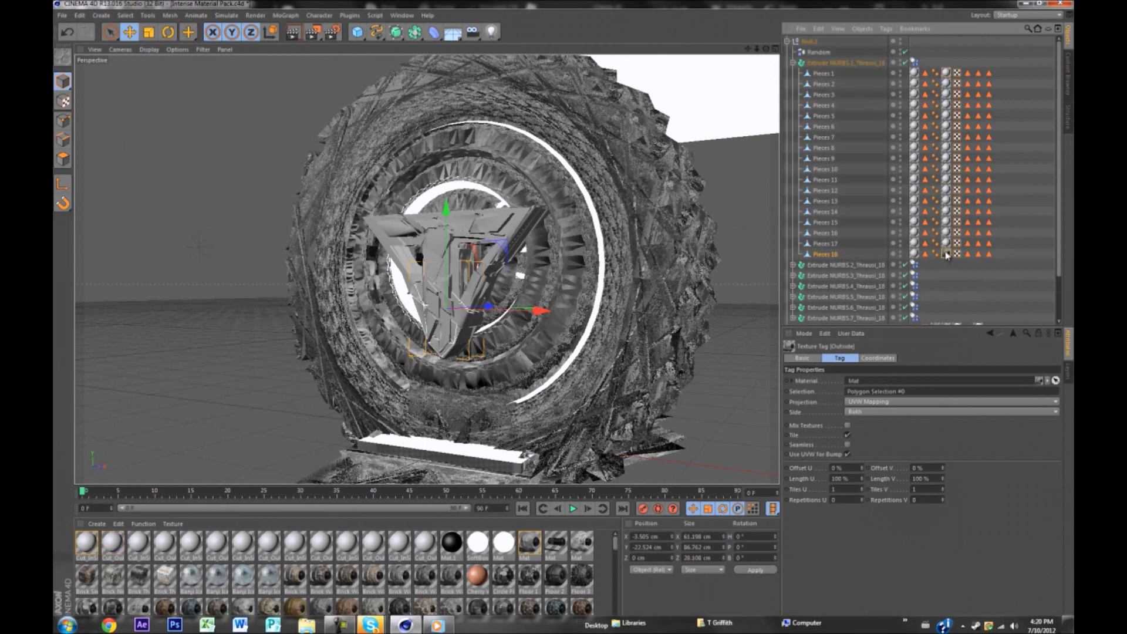
pyautogui.keyDown('ctrl'); pyautogui.moveTo(946, 255); pyautogui.dragTo(957, 234); pyautogui.keyUp('ctrl')
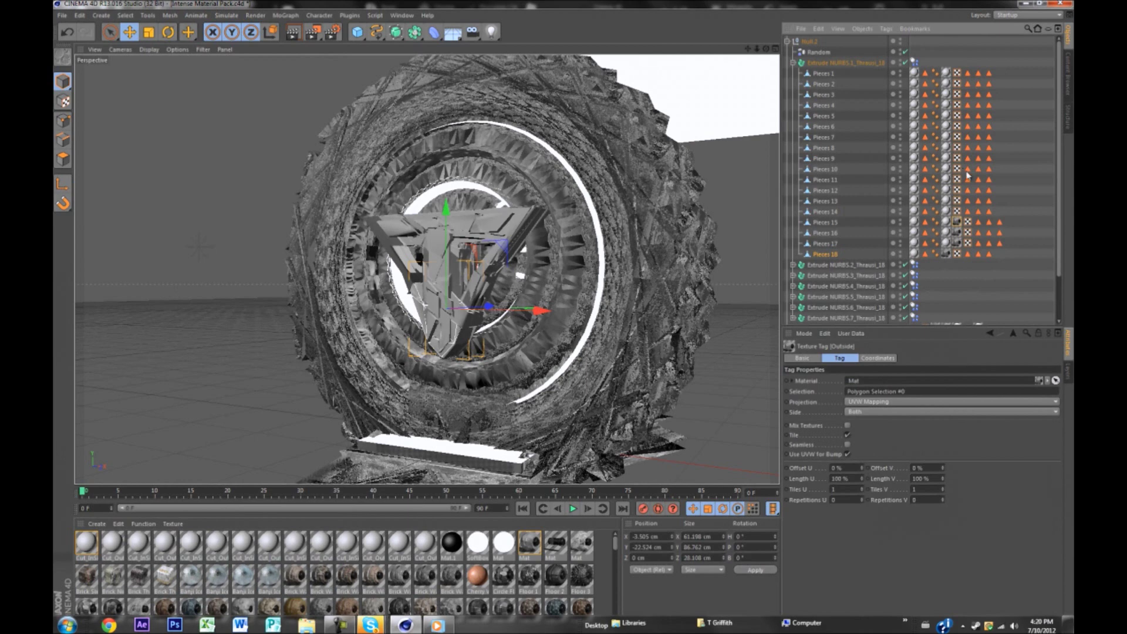
pyautogui.keyDown('ctrl'); pyautogui.moveTo(957, 232); pyautogui.dragTo(955, 211); pyautogui.keyUp('ctrl')
pyautogui.keyDown('ctrl'); pyautogui.moveTo(956, 211); pyautogui.dragTo(955, 181); pyautogui.keyUp('ctrl')
# Undo the Mat texture tags copied onto the pieces of the first fracture object.
pyautogui.hotkey('ctrl', 'z')
pyautogui.hotkey('ctrl', 'z')
pyautogui.hotkey('ctrl', 'z')
pyautogui.hotkey('ctrl', 'z')
pyautogui.hotkey('ctrl', 'z')
pyautogui.hotkey('ctrl', 'z')
pyautogui.hotkey('ctrl', 'z')
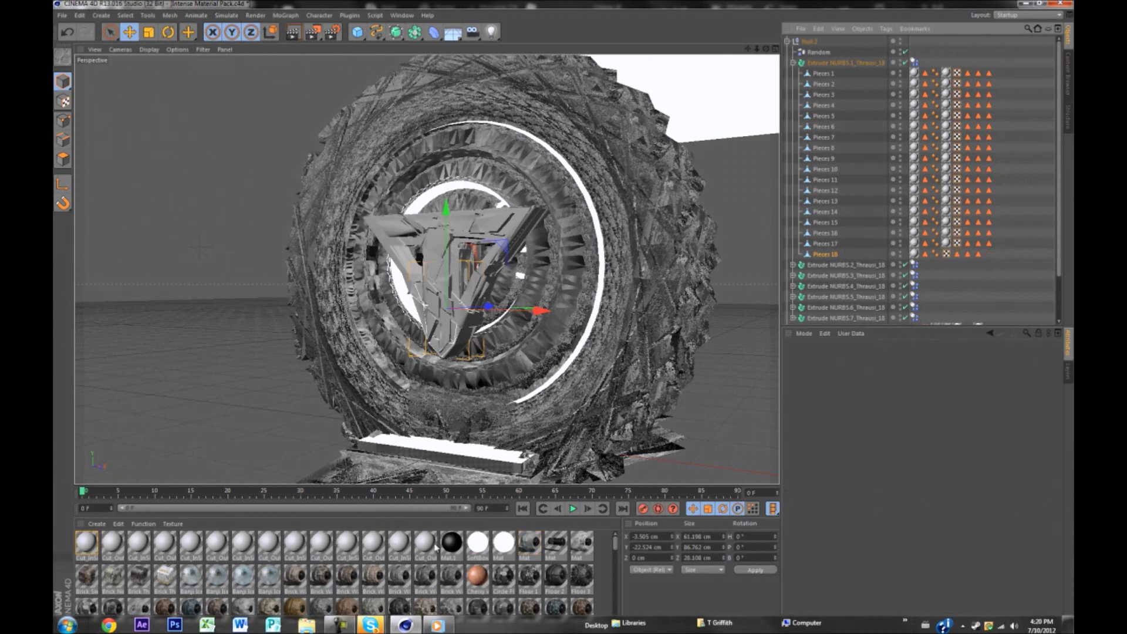
# Select the Cylinder's first Mat texture tag for reuse on the logo pieces.
pyautogui.scroll(-2, 819, 247)
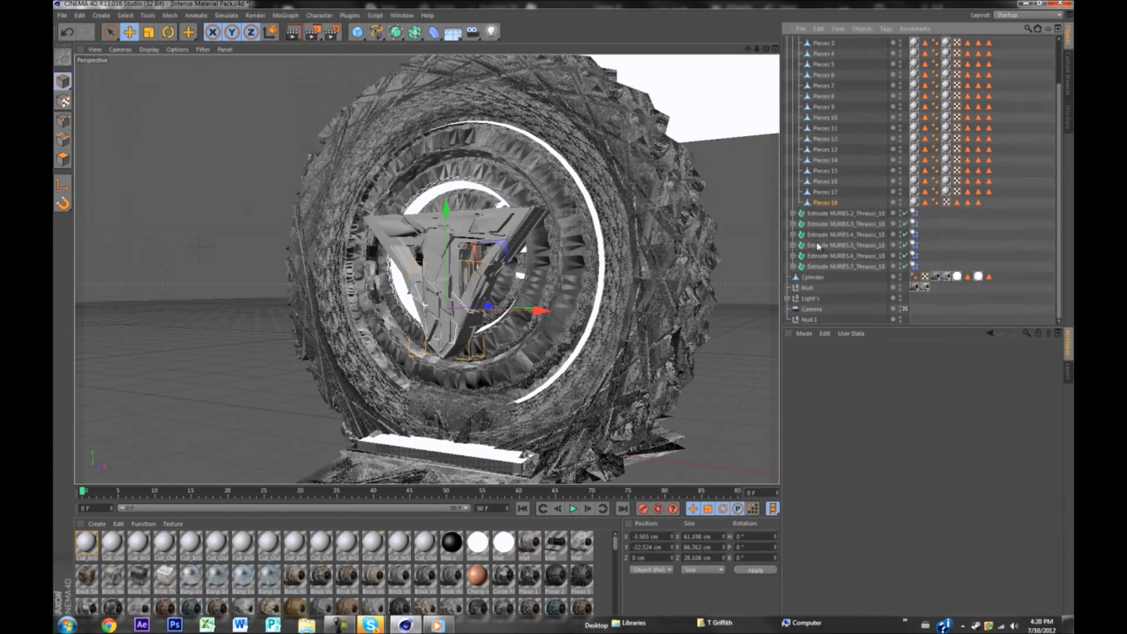
pyautogui.click(937, 277)
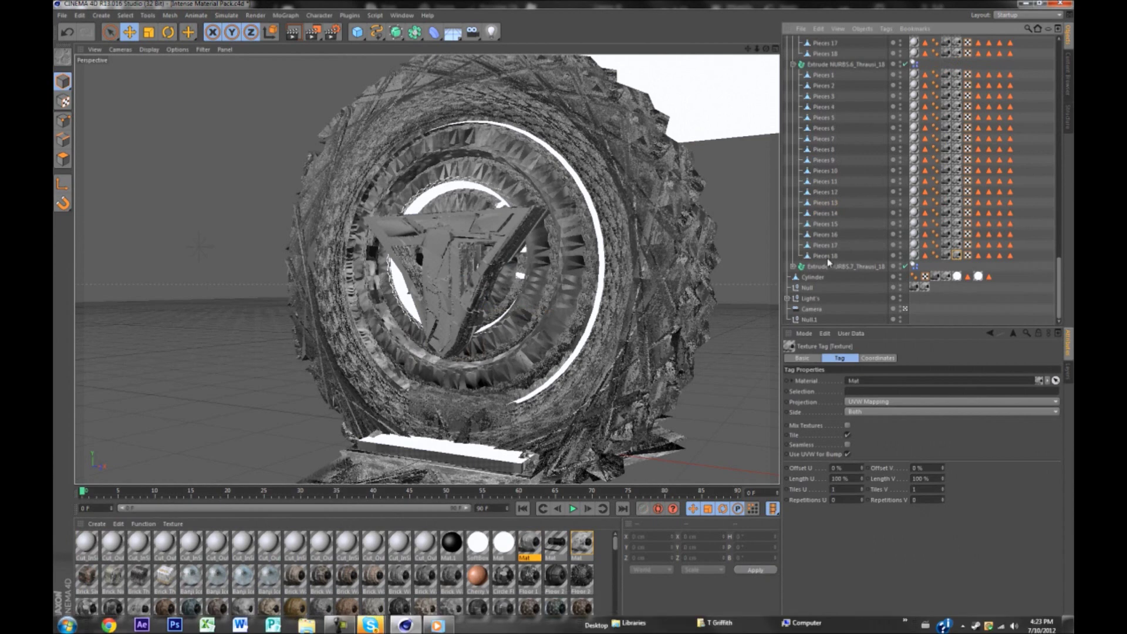
# Delete the outside texture tags from all 18 pieces of the seventh fracture object.
pyautogui.click(792, 267)
pyautogui.scroll(-2, 935, 228)
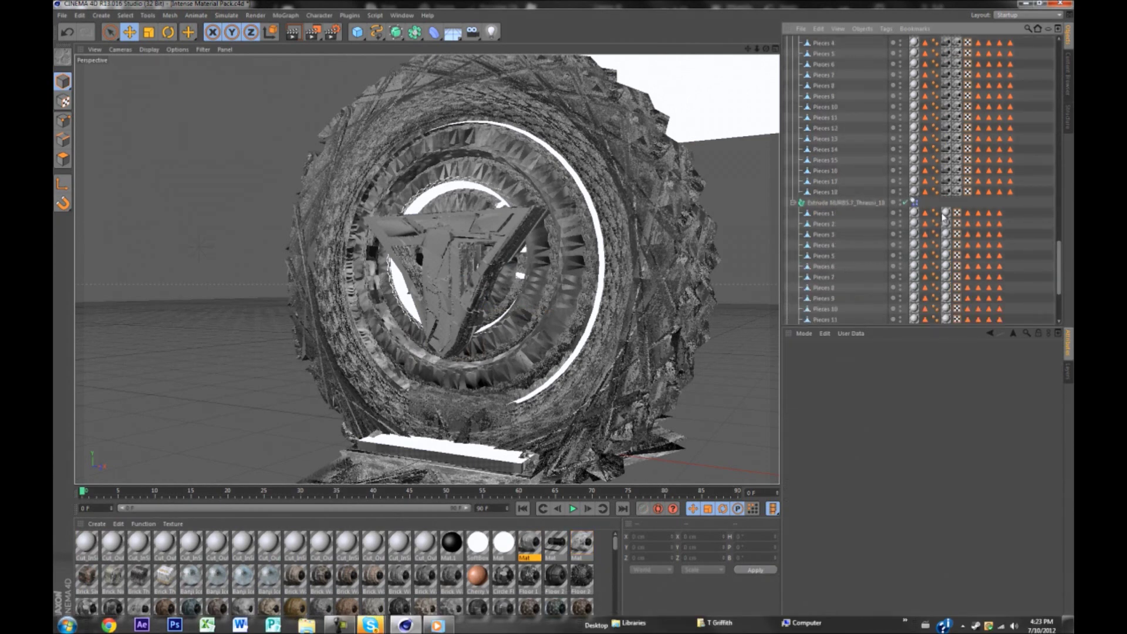
pyautogui.click(944, 215)
pyautogui.scroll(-4, 944, 216)
pyautogui.keyDown('shift'); pyautogui.click(947, 265); pyautogui.keyUp('shift')
pyautogui.press('Delete')
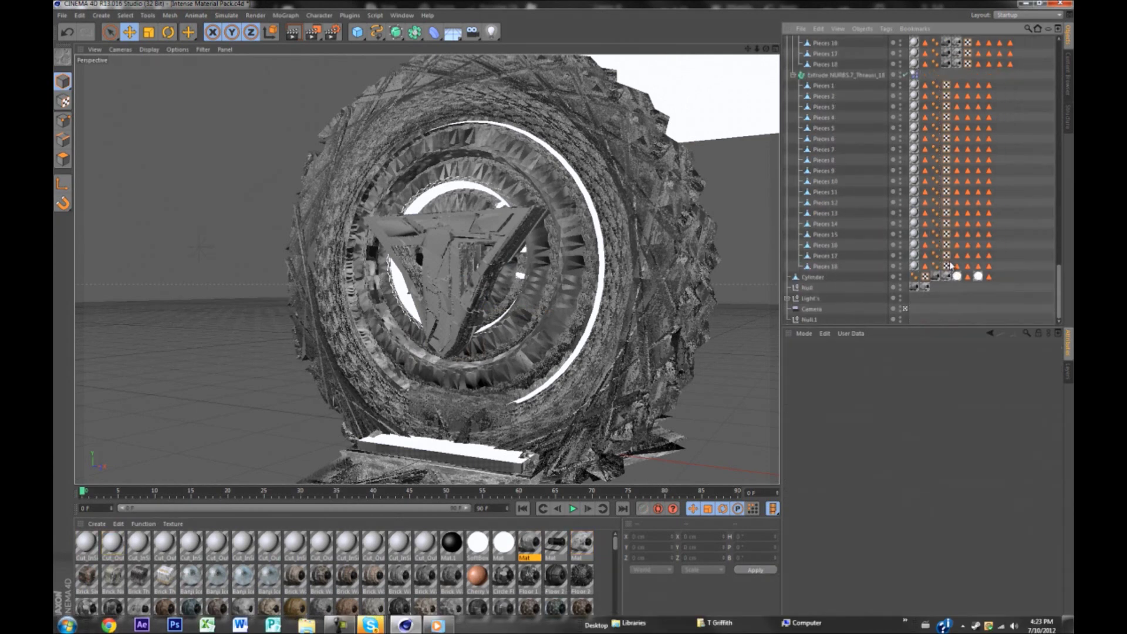
# Copy the two Mat texture tags onto all 18 pieces of the seventh fracture object.
pyautogui.scroll(2, 960, 116)
pyautogui.keyDown('ctrl'); pyautogui.moveTo(951, 130); pyautogui.dragTo(944, 160); pyautogui.keyUp('ctrl')
pyautogui.keyDown('ctrl'); pyautogui.moveTo(944, 160); pyautogui.dragTo(944, 245); pyautogui.keyUp('ctrl')
pyautogui.scroll(20, 959, 171)
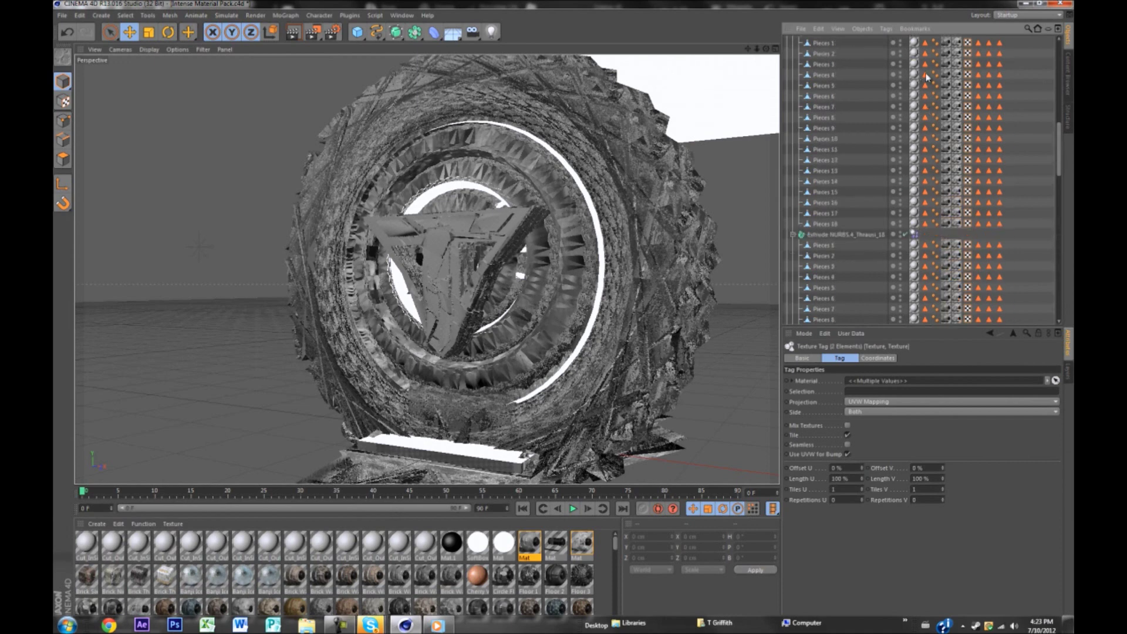
pyautogui.scroll(-20, 955, 83)
pyautogui.scroll(-4, 951, 197)
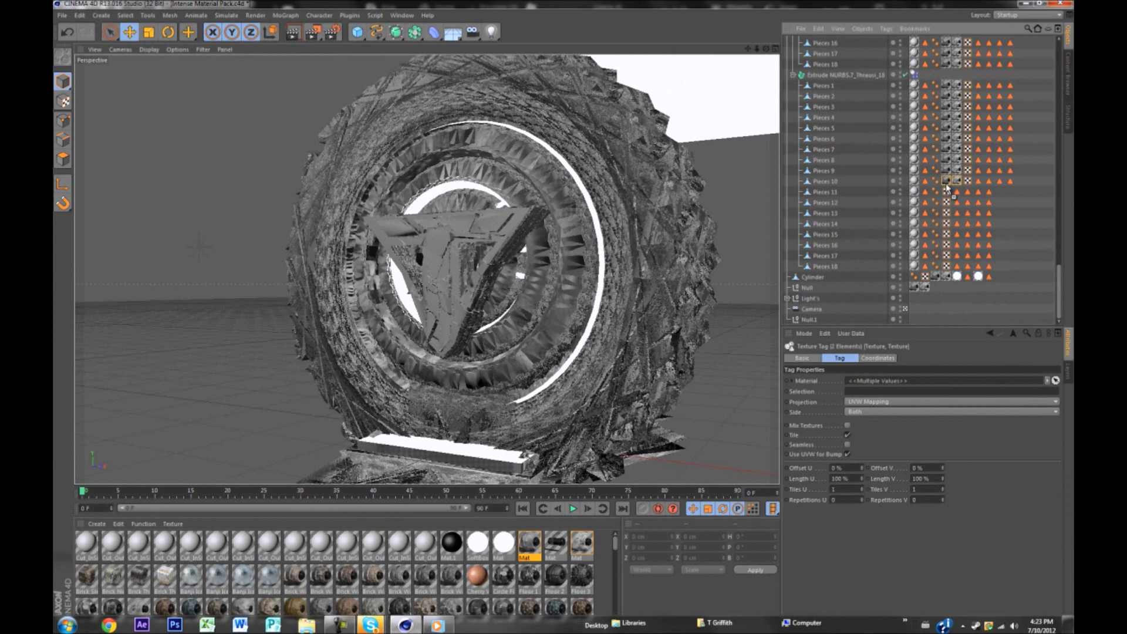
pyautogui.keyDown('ctrl'); pyautogui.moveTo(947, 187); pyautogui.dragTo(945, 266); pyautogui.keyUp('ctrl')
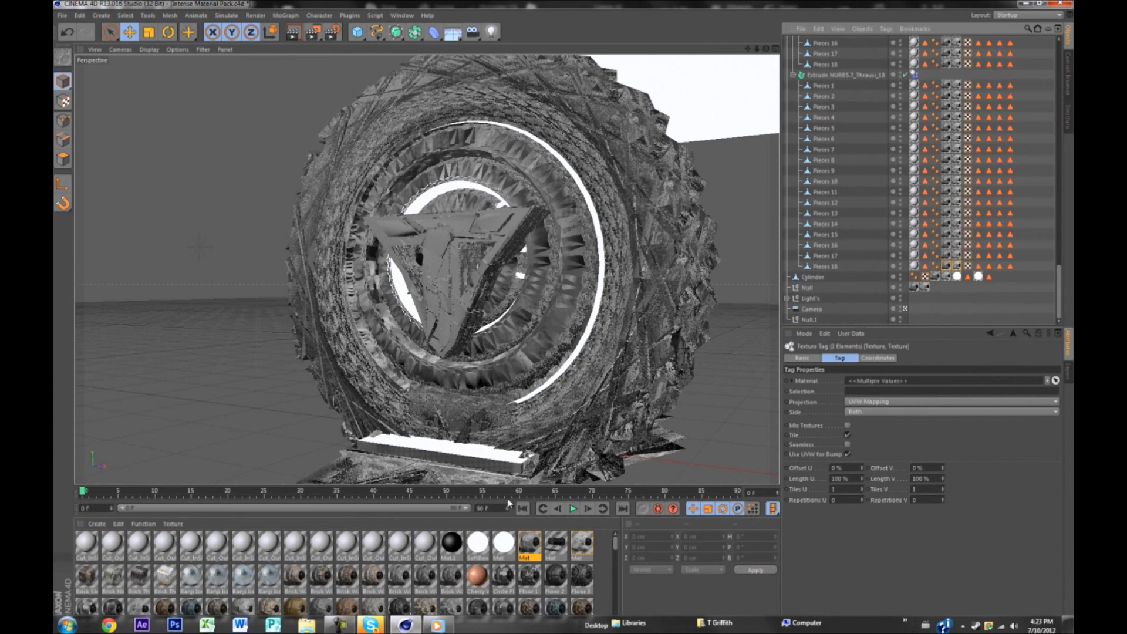
# Add the SoftBox material to Pieces 1, 5, 8, 10, 12 and 14 of the seventh fracture object.
pyautogui.click(477, 551)
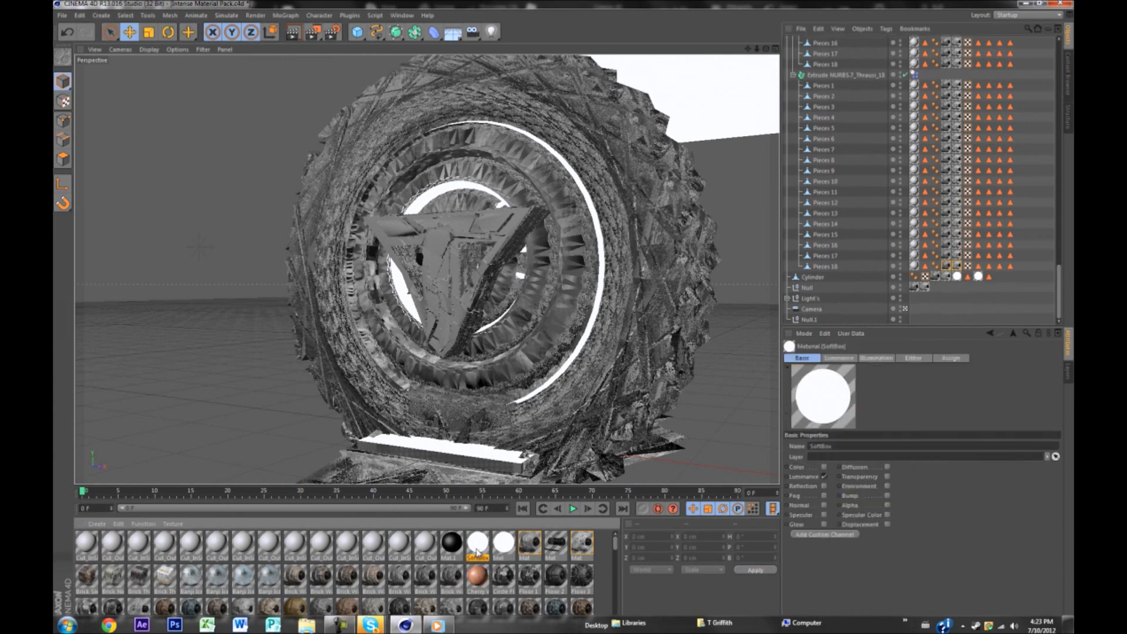
pyautogui.moveTo(478, 549); pyautogui.dragTo(960, 236)
pyautogui.hotkey('ctrl', 'z')
pyautogui.moveTo(483, 545); pyautogui.dragTo(833, 226)
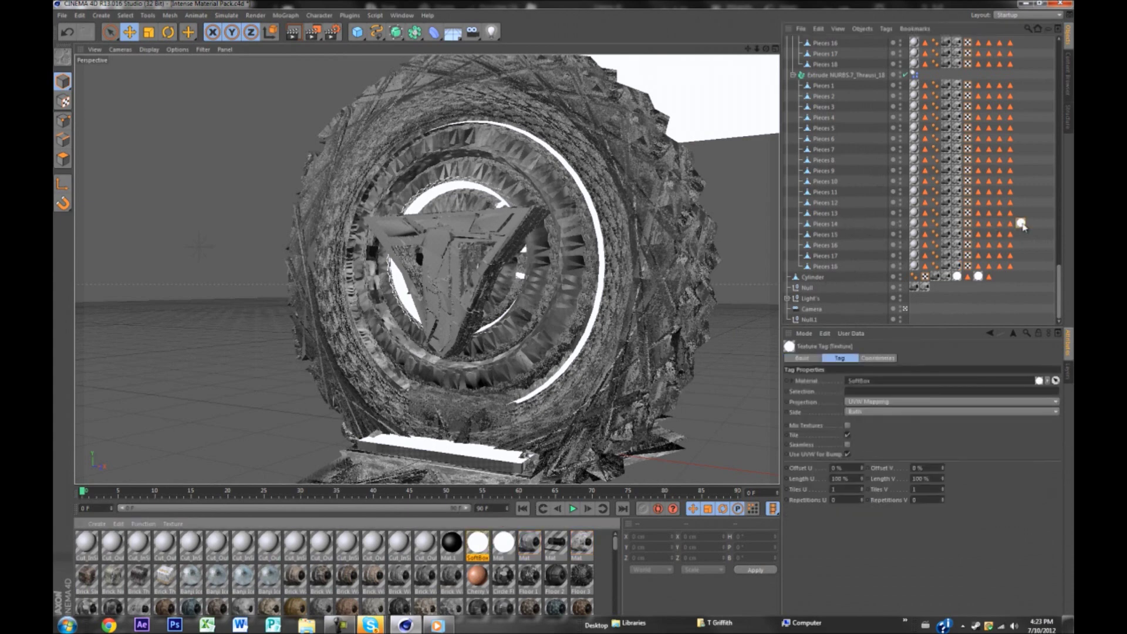
pyautogui.moveTo(1022, 224); pyautogui.dragTo(978, 86)
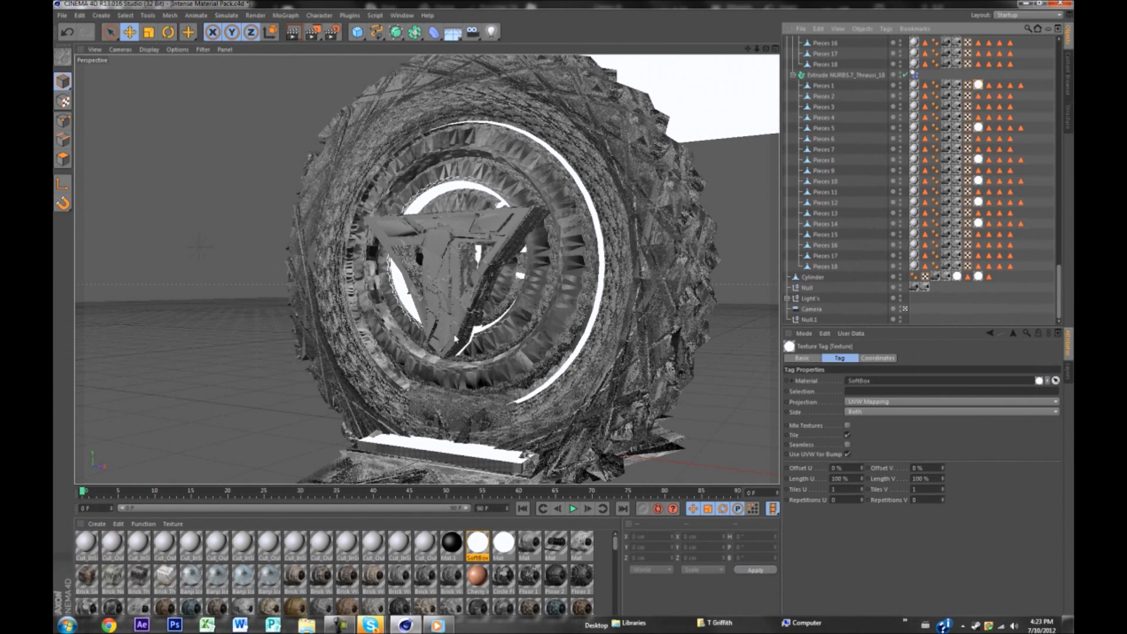
# Copy the SoftBox texture tag onto every odd-numbered piece, 1 through 17, of the fourth fracture object.
pyautogui.scroll(4, 1012, 246)
pyautogui.scroll(2, 1012, 242)
pyautogui.keyDown('ctrl'); pyautogui.moveTo(978, 276); pyautogui.dragTo(978, 280); pyautogui.keyUp('ctrl')
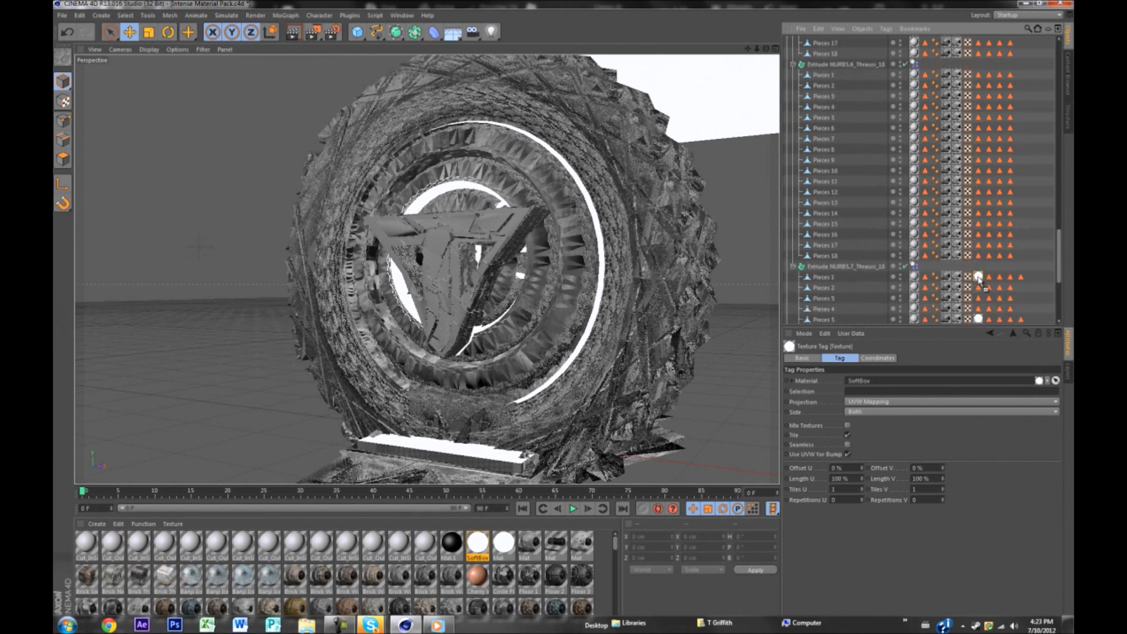
pyautogui.scroll(10, 974, 76)
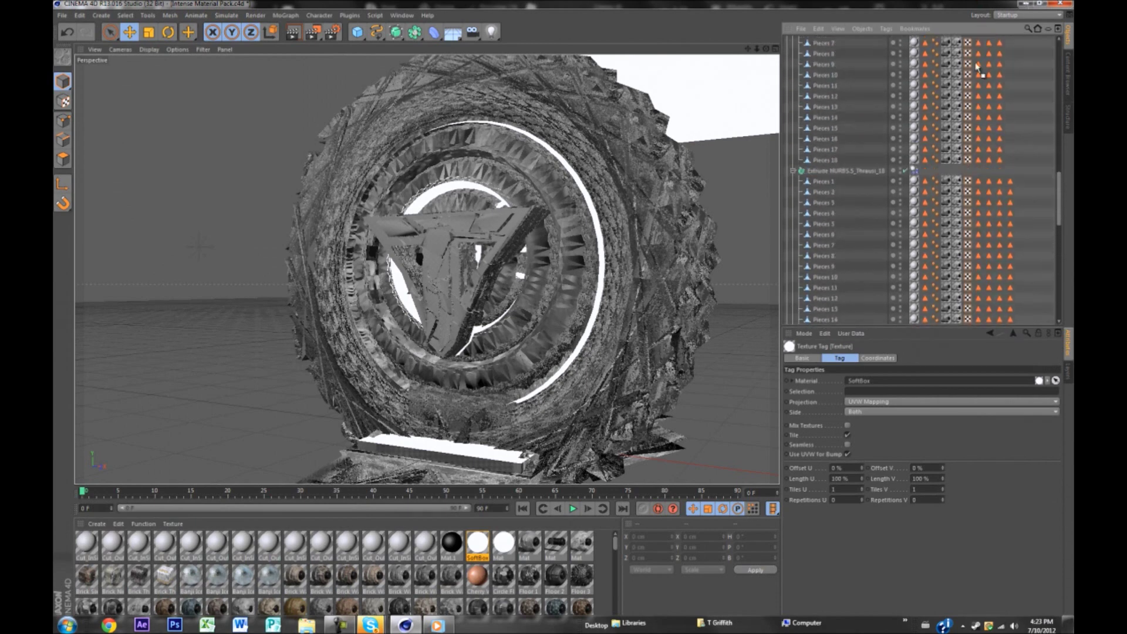
pyautogui.keyDown('ctrl'); pyautogui.moveTo(963, 89); pyautogui.dragTo(963, 89); pyautogui.keyUp('ctrl')
pyautogui.scroll(4, 965, 129)
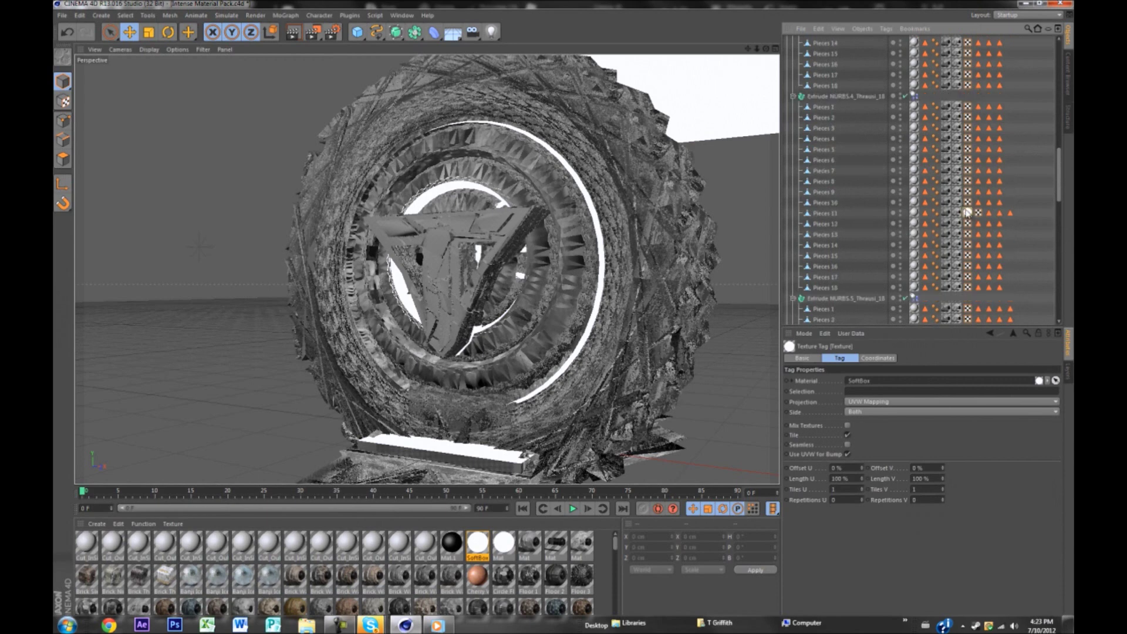
pyautogui.moveTo(967, 213)
pyautogui.keyDown('ctrl'); pyautogui.mouseDown()
pyautogui.moveTo(966, 107)
pyautogui.moveTo(966, 234)
pyautogui.mouseUp(); pyautogui.keyUp('ctrl')
pyautogui.keyDown('ctrl'); pyautogui.moveTo(966, 234); pyautogui.dragTo(966, 277); pyautogui.keyUp('ctrl')
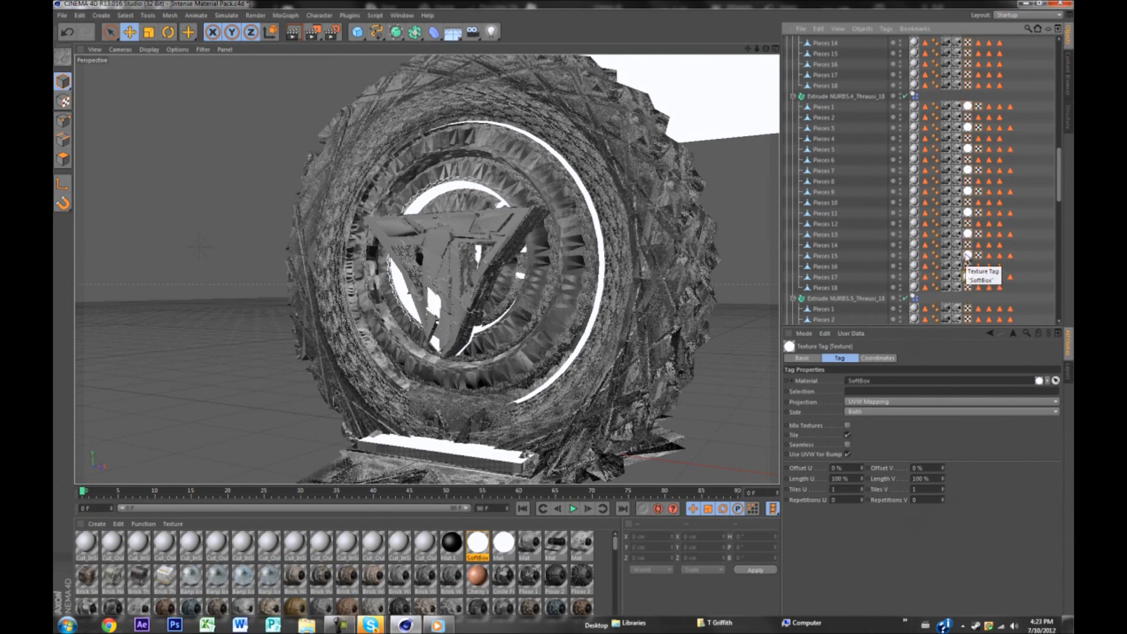
# Delete the SoftBox tags from Pieces 15 and 13 of the fourth fracture object and copy Piece 17's SoftBox tag onto the third object's Piece 16.
pyautogui.click(966, 257)
pyautogui.press('Delete')
pyautogui.click(967, 234)
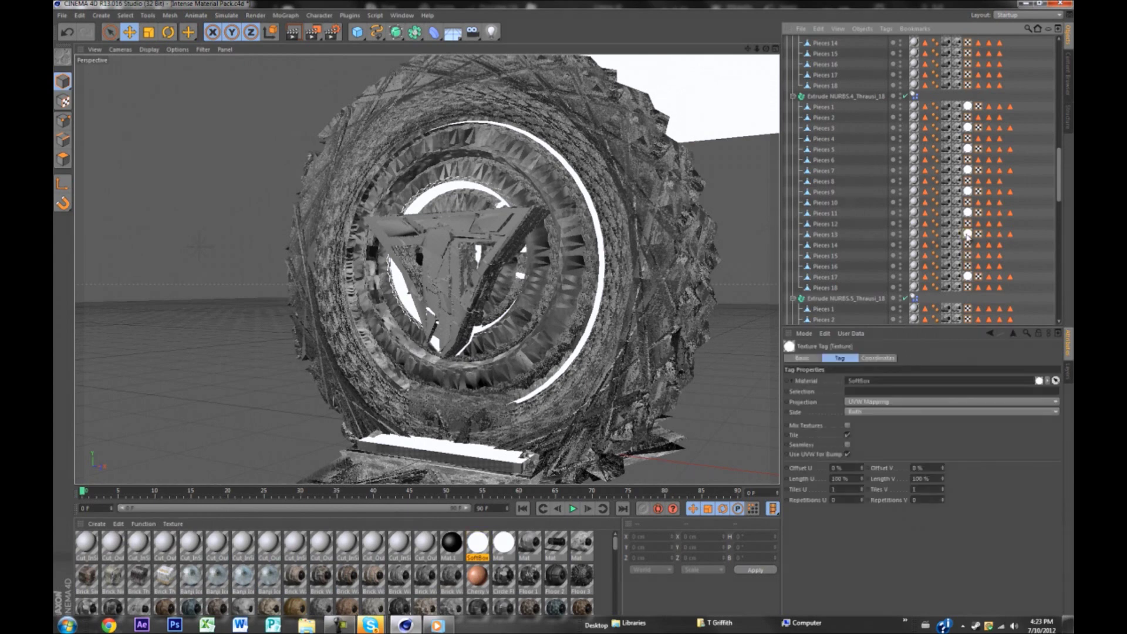
pyautogui.press('Delete')
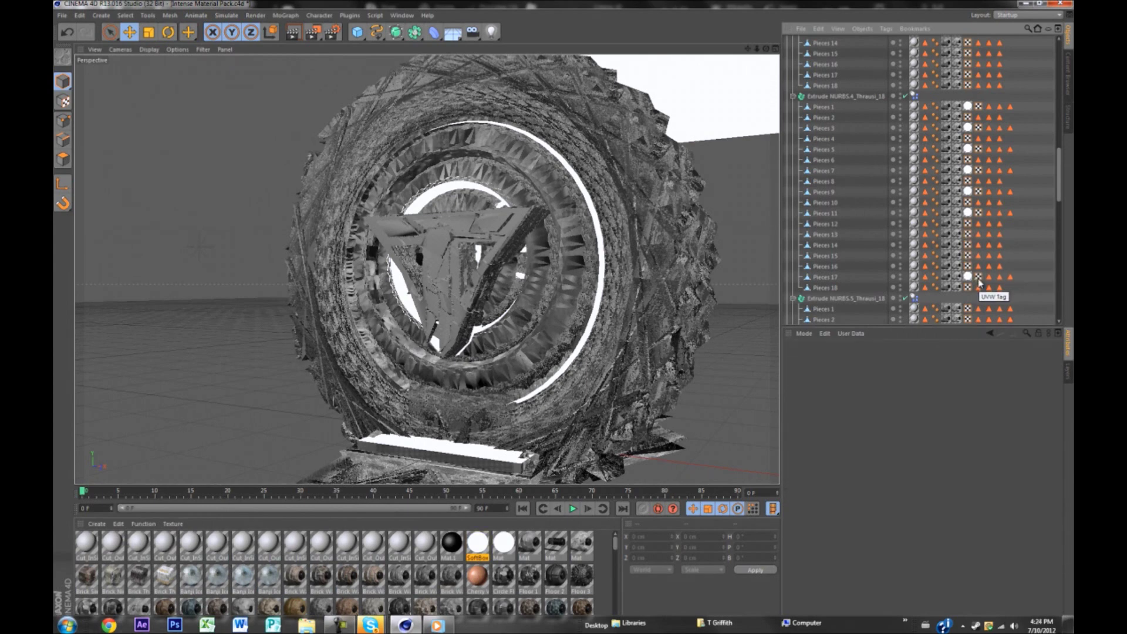
pyautogui.keyDown('ctrl'); pyautogui.moveTo(968, 279); pyautogui.dragTo(968, 65); pyautogui.keyUp('ctrl')
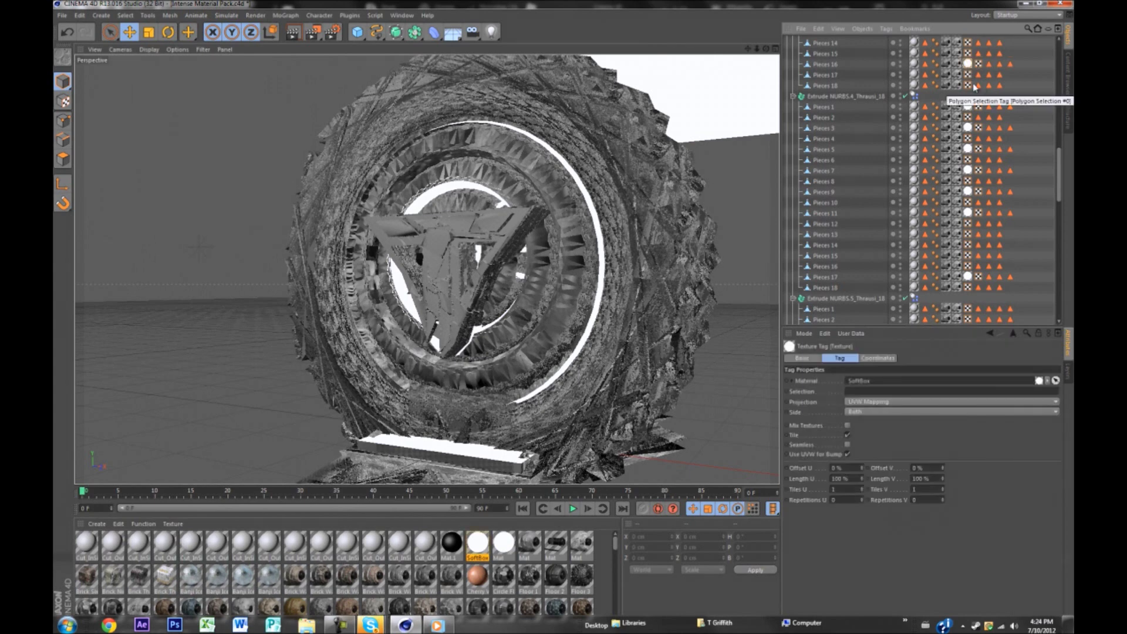
# Copy the SoftBox texture tag onto Pieces 1, 5, 8, 11, 13, 16 and 18 of the fifth fracture object.
pyautogui.keyDown('ctrl'); pyautogui.moveTo(971, 63); pyautogui.dragTo(978, 252); pyautogui.keyUp('ctrl')
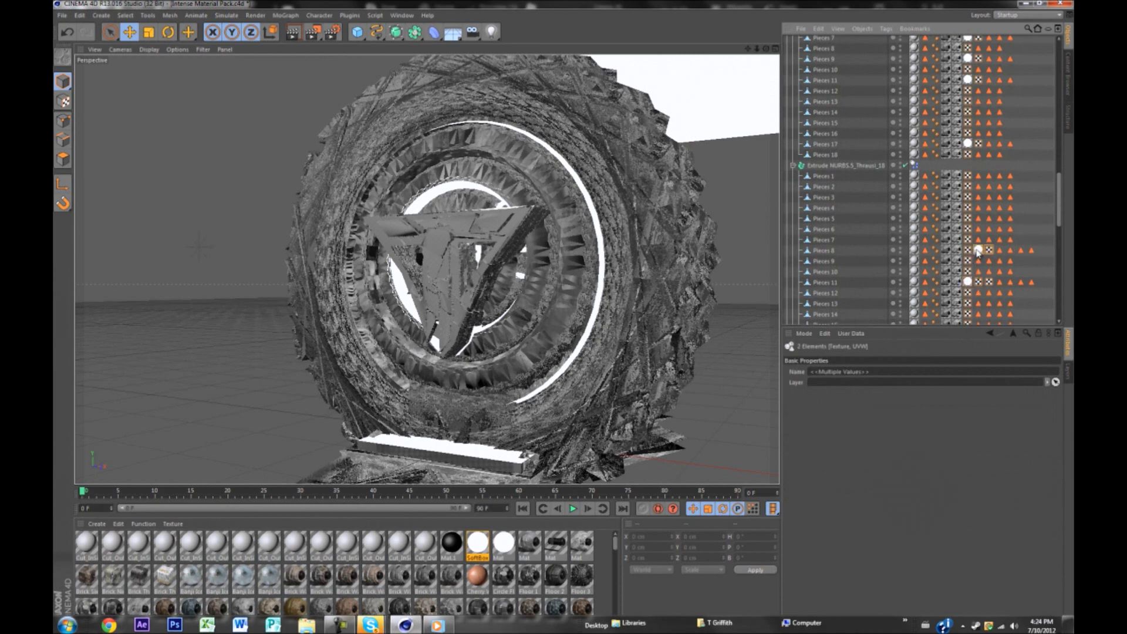
pyautogui.click(968, 287)
pyautogui.moveTo(968, 284); pyautogui.dragTo(979, 304)
pyautogui.scroll(-2, 981, 303)
pyautogui.moveTo(990, 240); pyautogui.dragTo(976, 292)
pyautogui.keyDown('ctrl'); pyautogui.moveTo(978, 241); pyautogui.dragTo(977, 133); pyautogui.keyUp('ctrl')
pyautogui.keyDown('ctrl'); pyautogui.moveTo(977, 133); pyautogui.dragTo(977, 112); pyautogui.keyUp('ctrl')
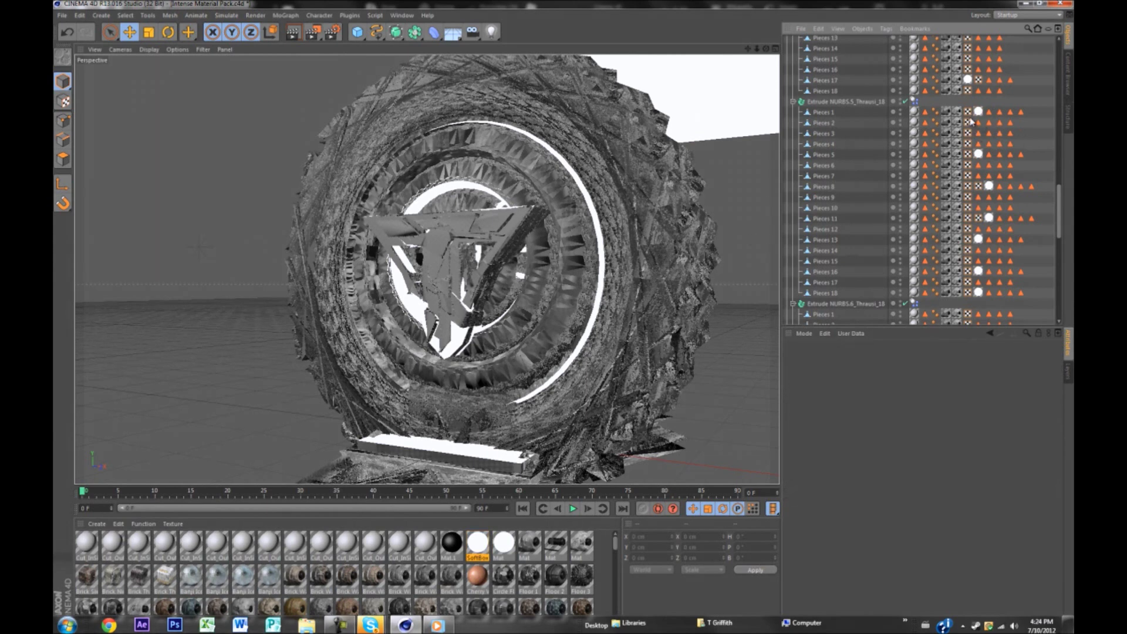
# Delete the SoftBox texture tags from Pieces 1 and 5 of the fifth fracture object.
pyautogui.click(978, 112)
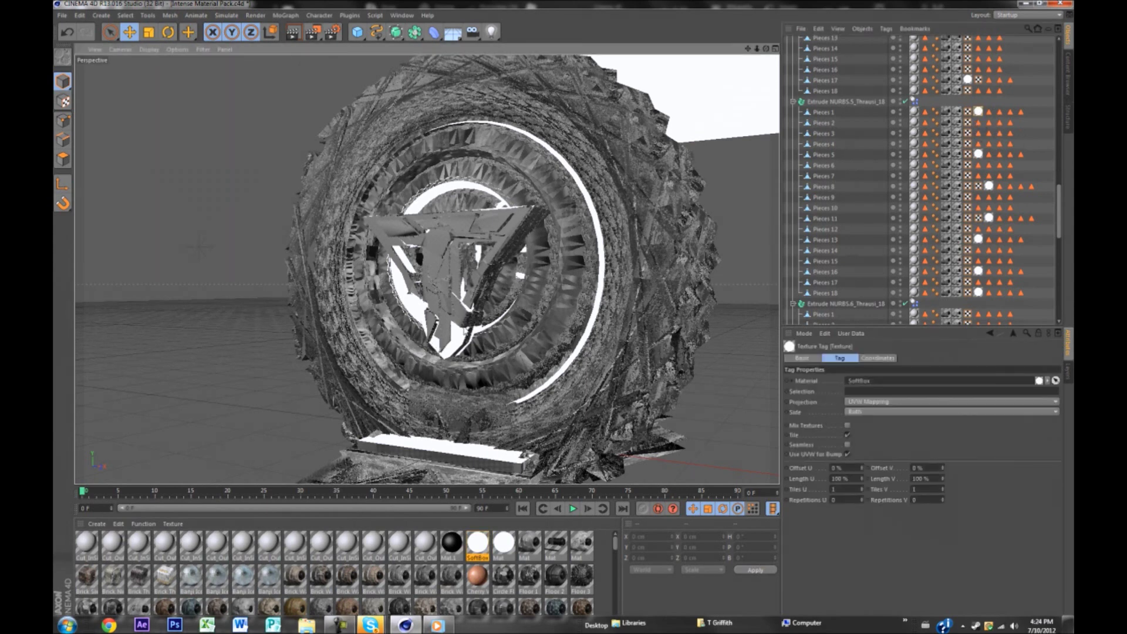
pyautogui.press('Delete')
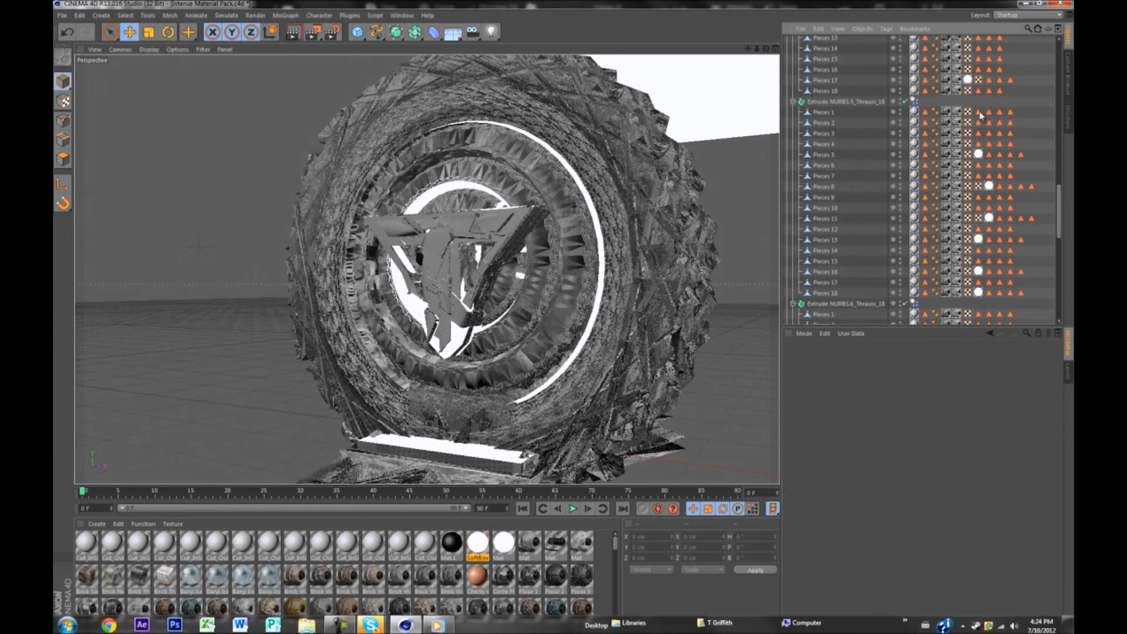
pyautogui.click(934, 128)
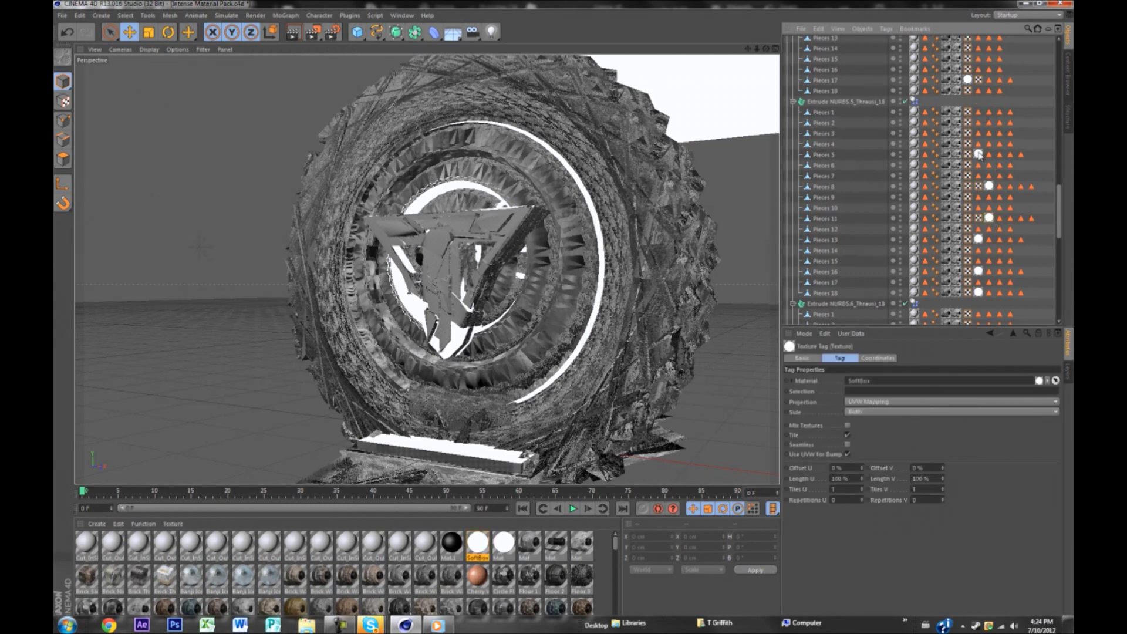
pyautogui.click(978, 155)
pyautogui.press('Delete')
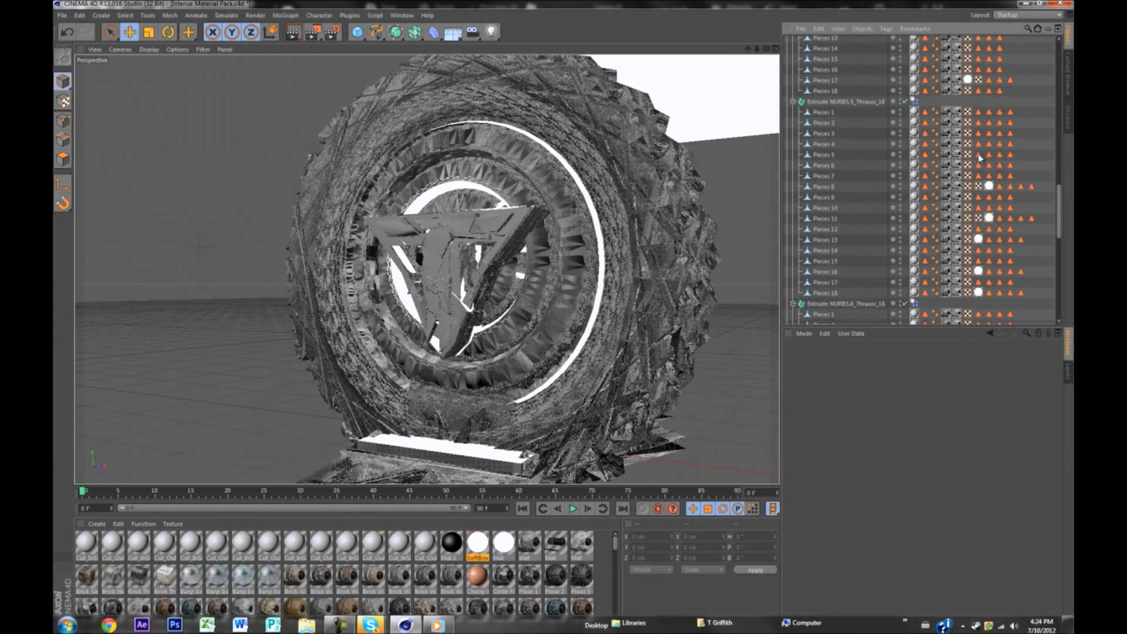
# Try deleting the SoftBox texture tag from Piece 8 of the fifth fracture object.
pyautogui.click(989, 186)
pyautogui.press('Delete')
pyautogui.click(989, 218)
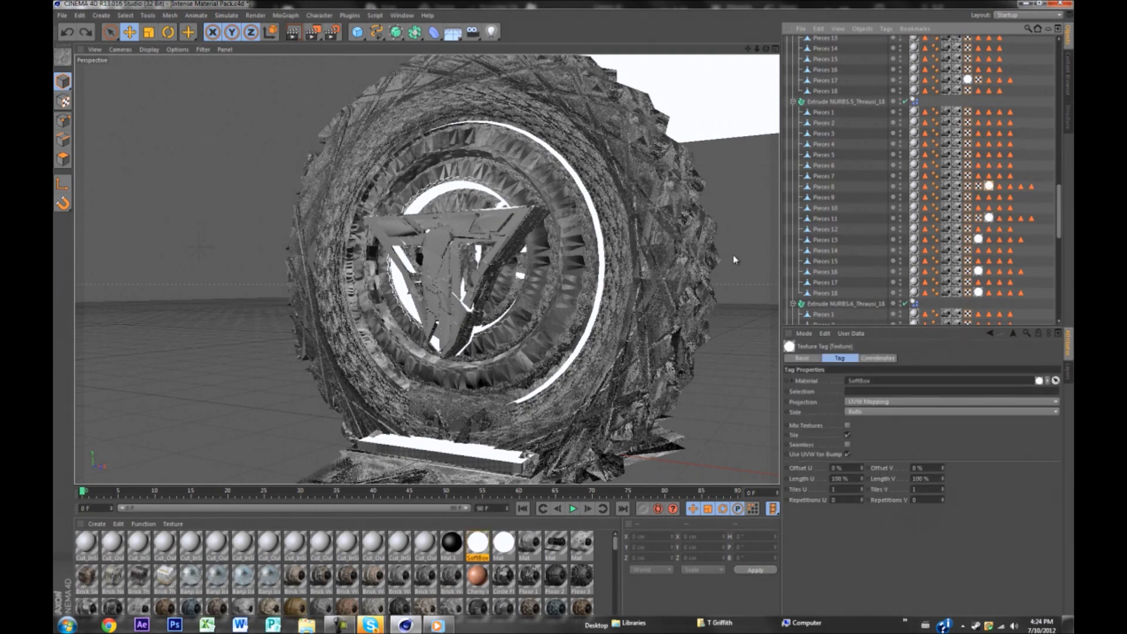
# Collapse all seven Extrude NURBS fracture objects in the object hierarchy.
pyautogui.scroll(-5, 733, 256)
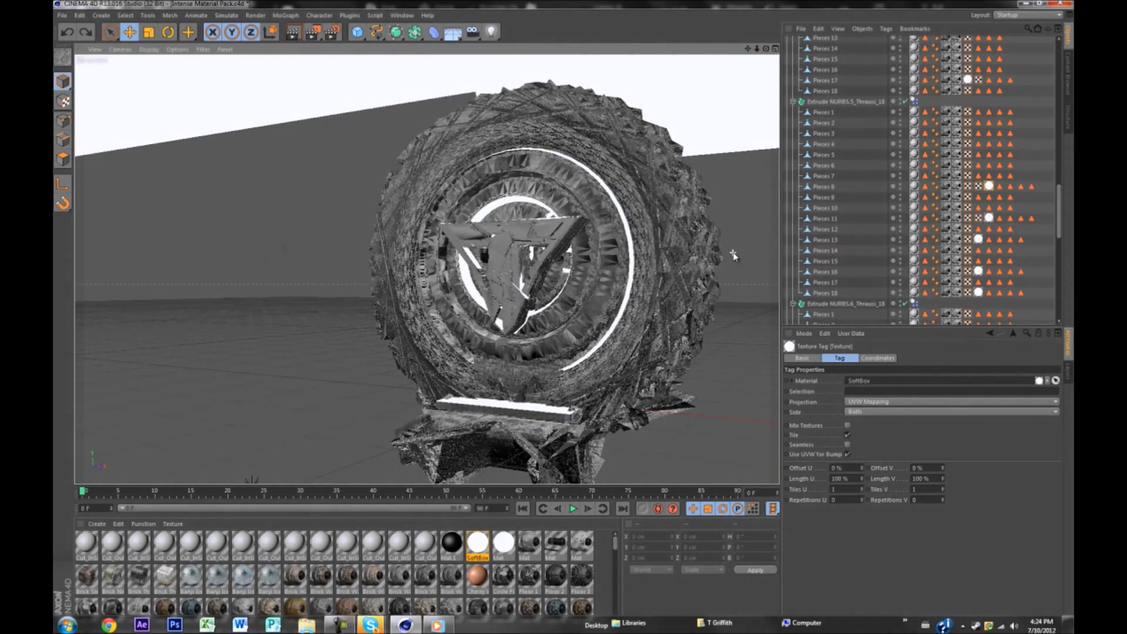
pyautogui.keyDown('alt'); pyautogui.moveTo(722, 260); pyautogui.dragTo(670, 250); pyautogui.keyUp('alt')
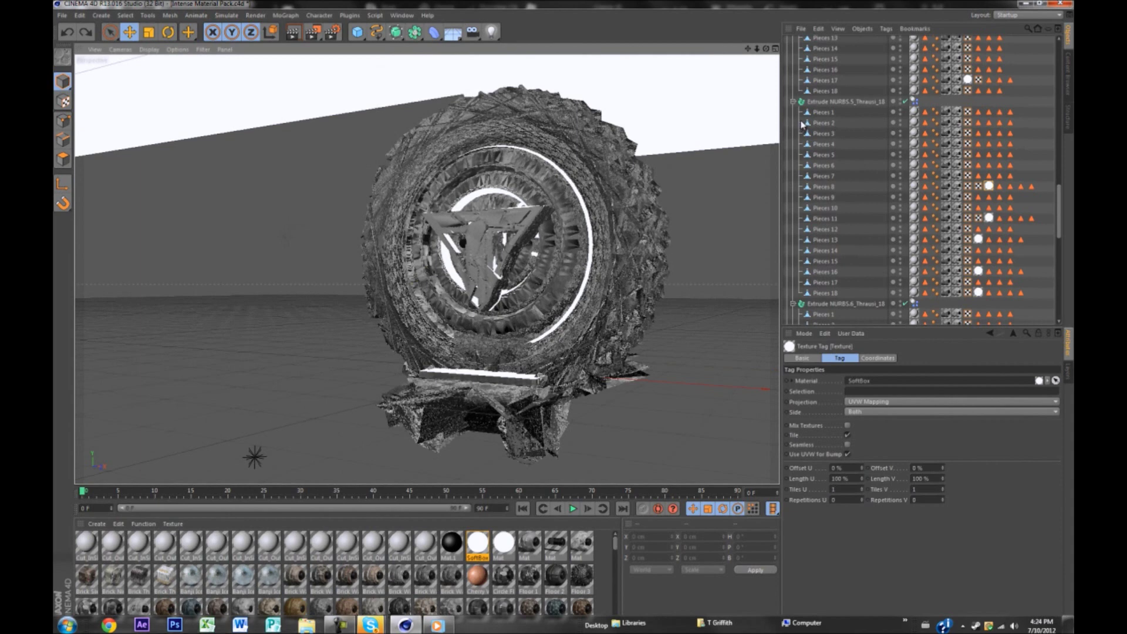
pyautogui.click(793, 102)
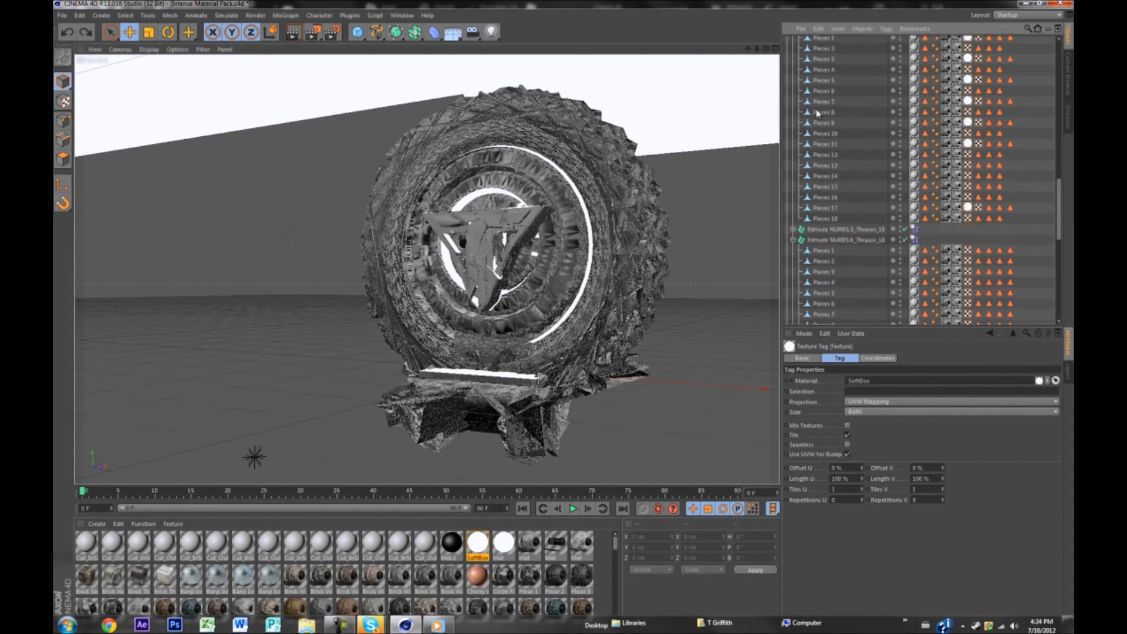
pyautogui.click(793, 240)
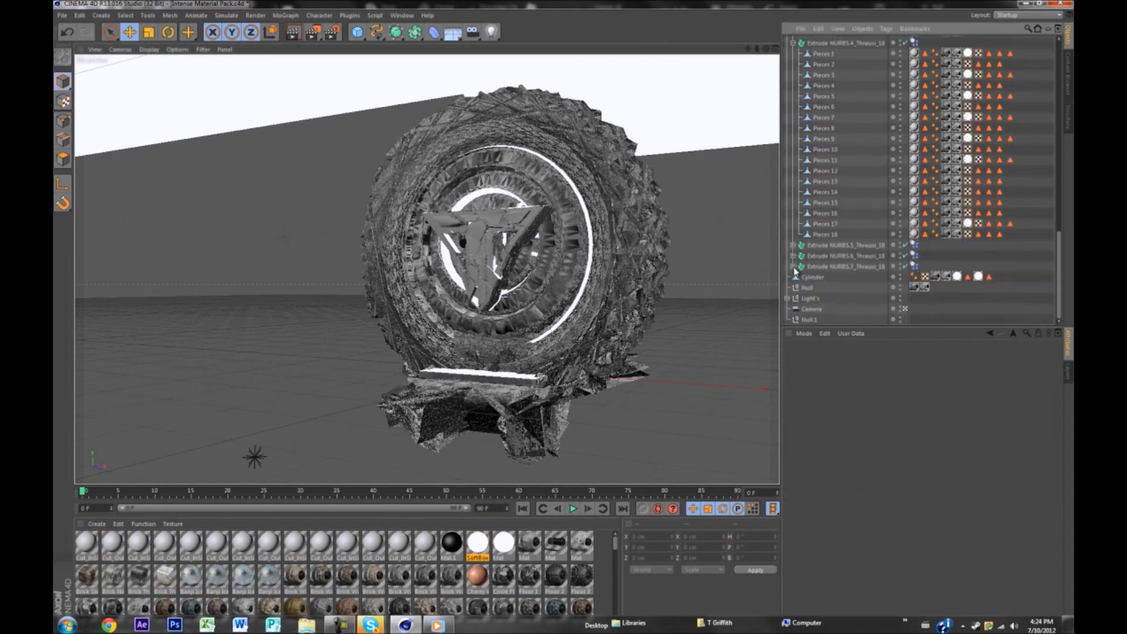
pyautogui.click(793, 267)
pyautogui.click(793, 267)
pyautogui.scroll(6, 806, 191)
pyautogui.click(793, 234)
pyautogui.scroll(6, 807, 153)
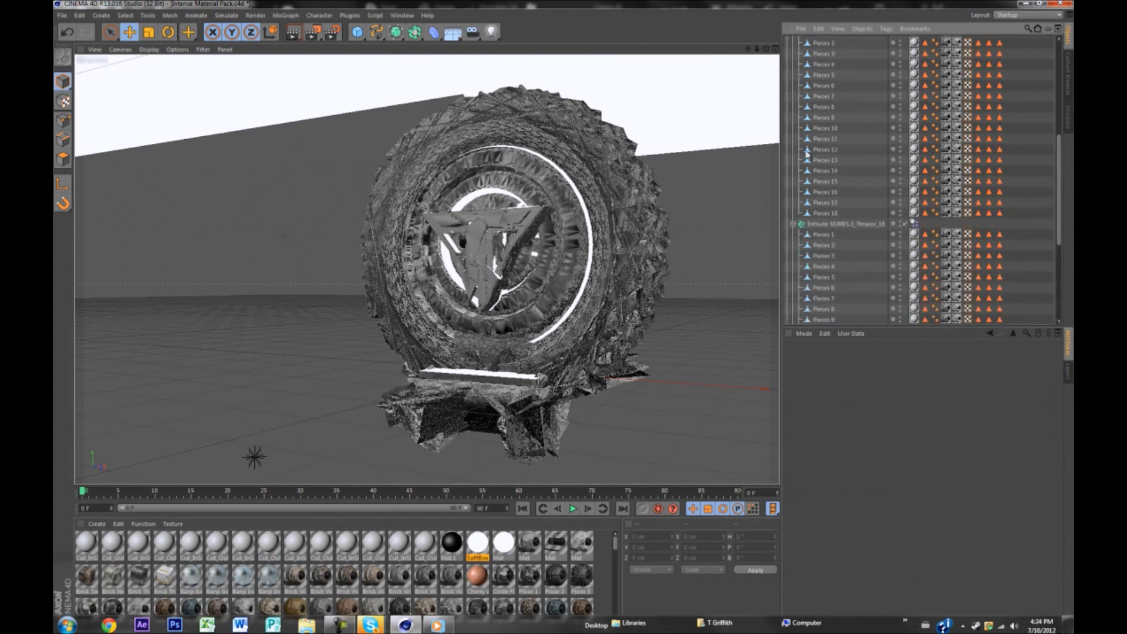
pyautogui.click(793, 225)
pyautogui.scroll(7, 800, 207)
pyautogui.click(793, 264)
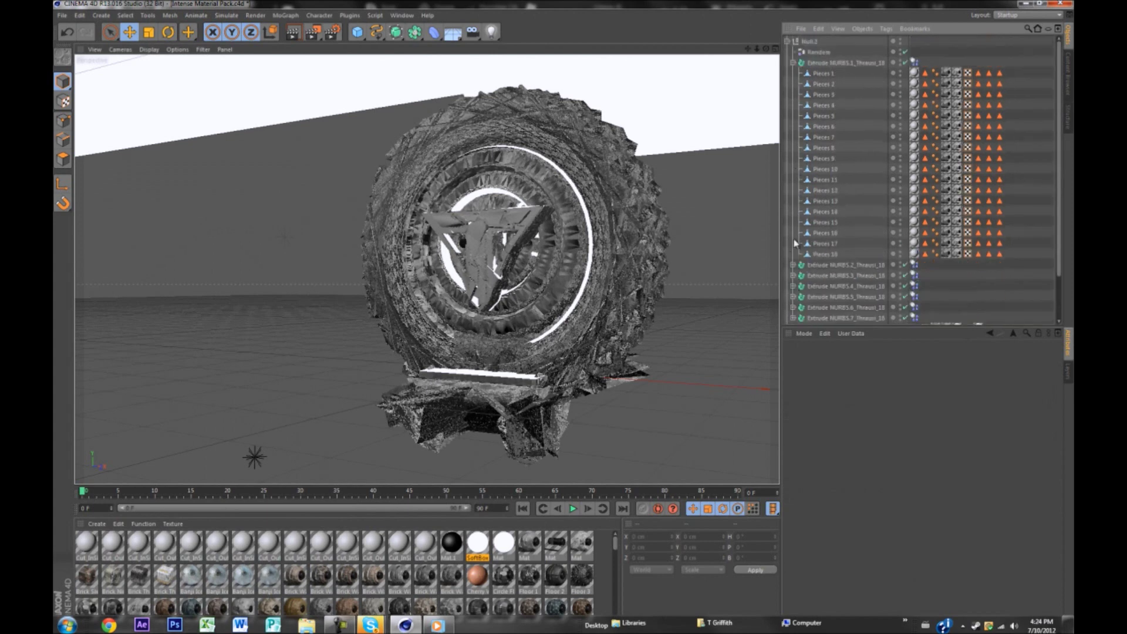
pyautogui.click(793, 63)
# Group the T logo's null, including its fracture objects, together with the wheel Cylinder under one new null.
pyautogui.click(807, 41)
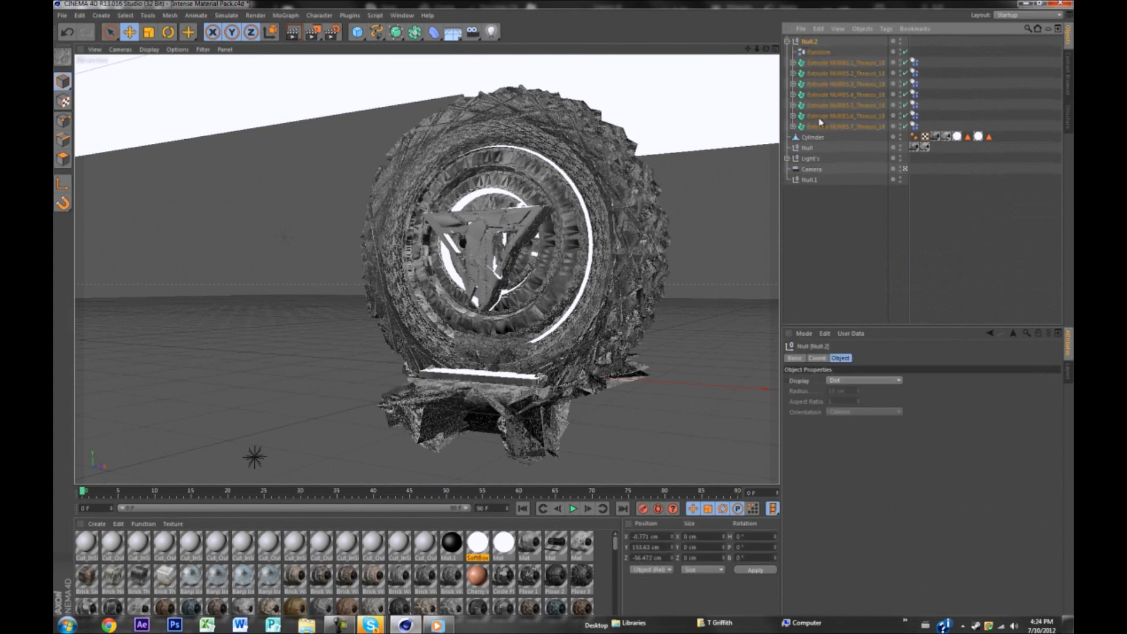
pyautogui.keyDown('shift'); pyautogui.click(818, 138); pyautogui.keyUp('shift')
pyautogui.click(863, 28)
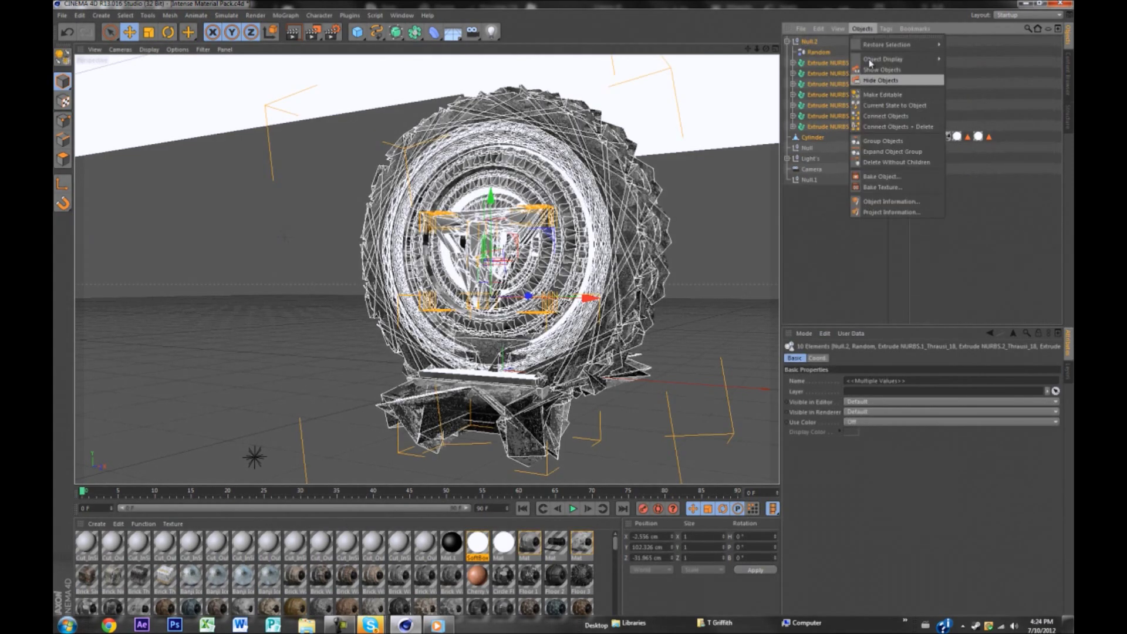
pyautogui.click(892, 126)
# Rotate the grouped logo and wheel to face the view, about 31.9° heading, -6.1° pitch and -1.4° bank, and deselect the group.
pyautogui.press('t')
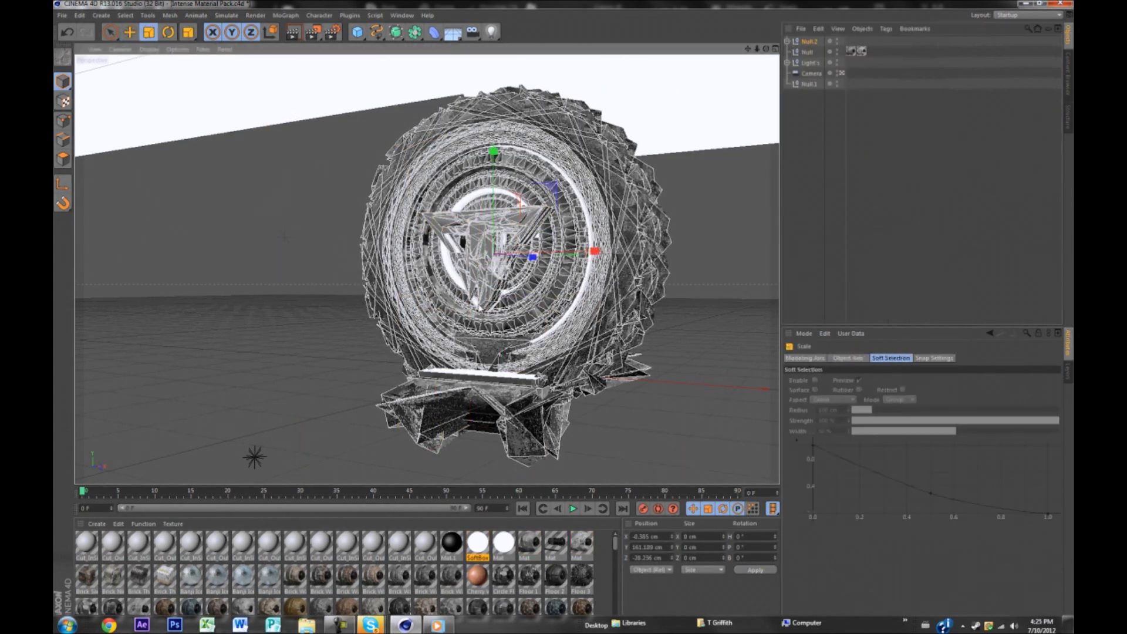
pyautogui.press('r')
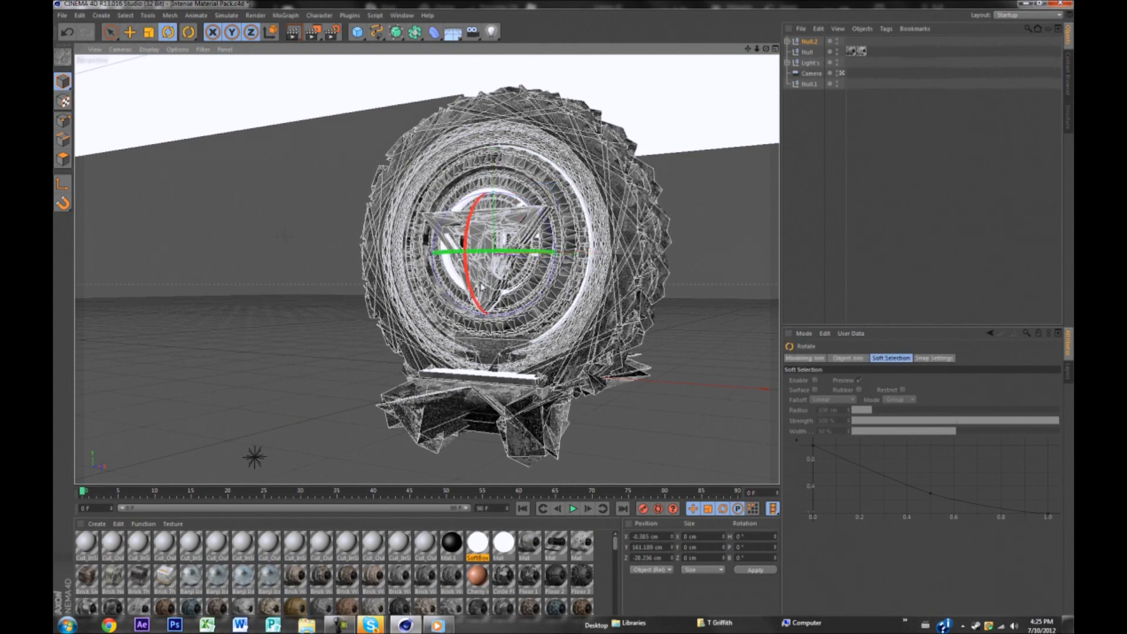
pyautogui.moveTo(502, 273); pyautogui.dragTo(532, 224)
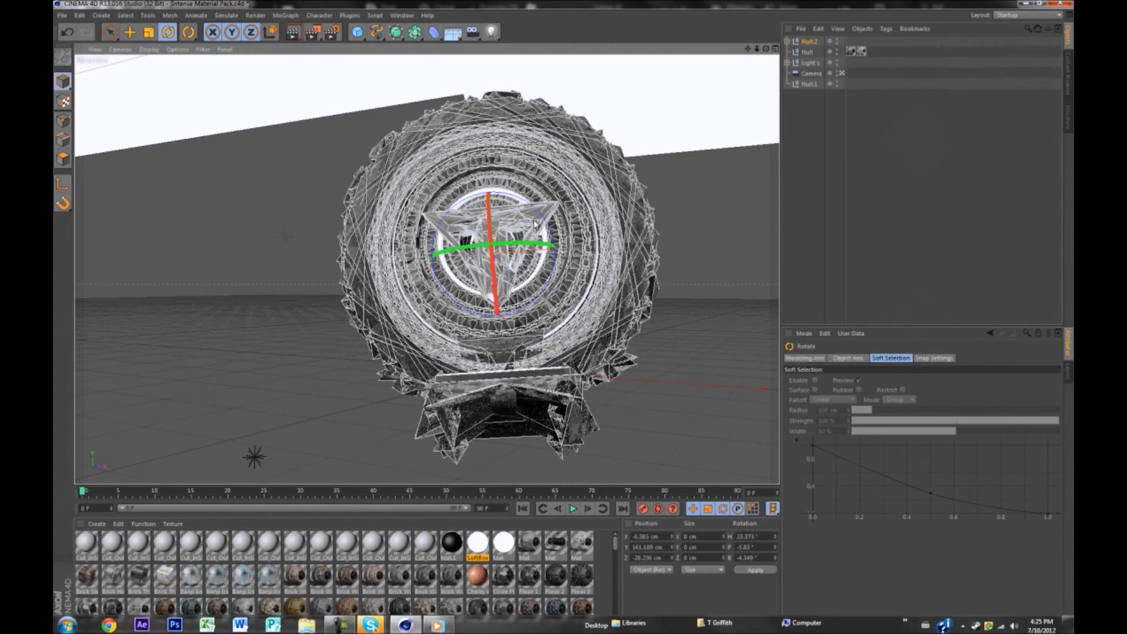
pyautogui.moveTo(535, 223); pyautogui.dragTo(546, 228)
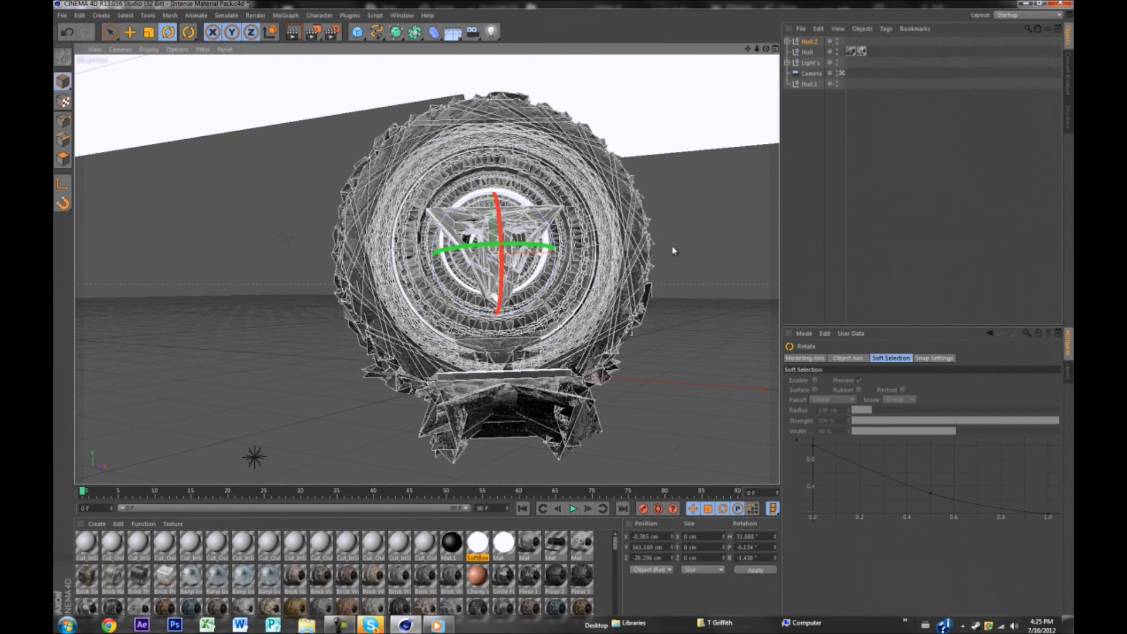
pyautogui.click(668, 270)
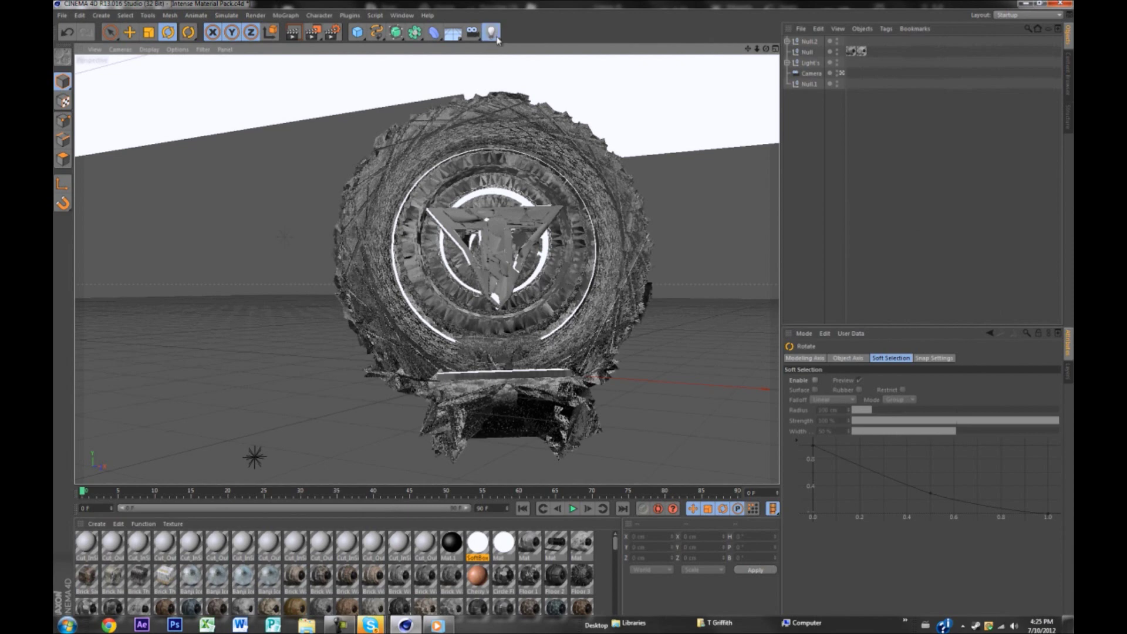
# Add a target spot light and move it to about X -244, Y 363, Z -342 cm.
pyautogui.moveTo(490, 33)
pyautogui.mouseDown()
pyautogui.moveTo(540, 41)
pyautogui.moveTo(547, 59)
pyautogui.moveTo(529, 78)
pyautogui.moveTo(554, 57)
pyautogui.moveTo(538, 63)
pyautogui.mouseUp()
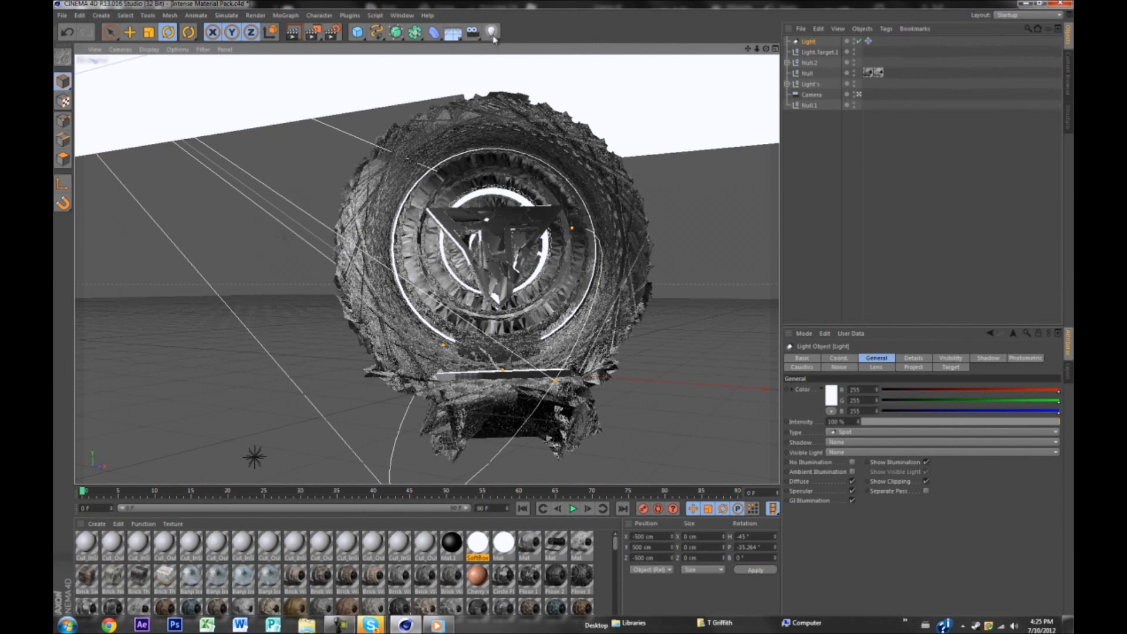
pyautogui.press('e')
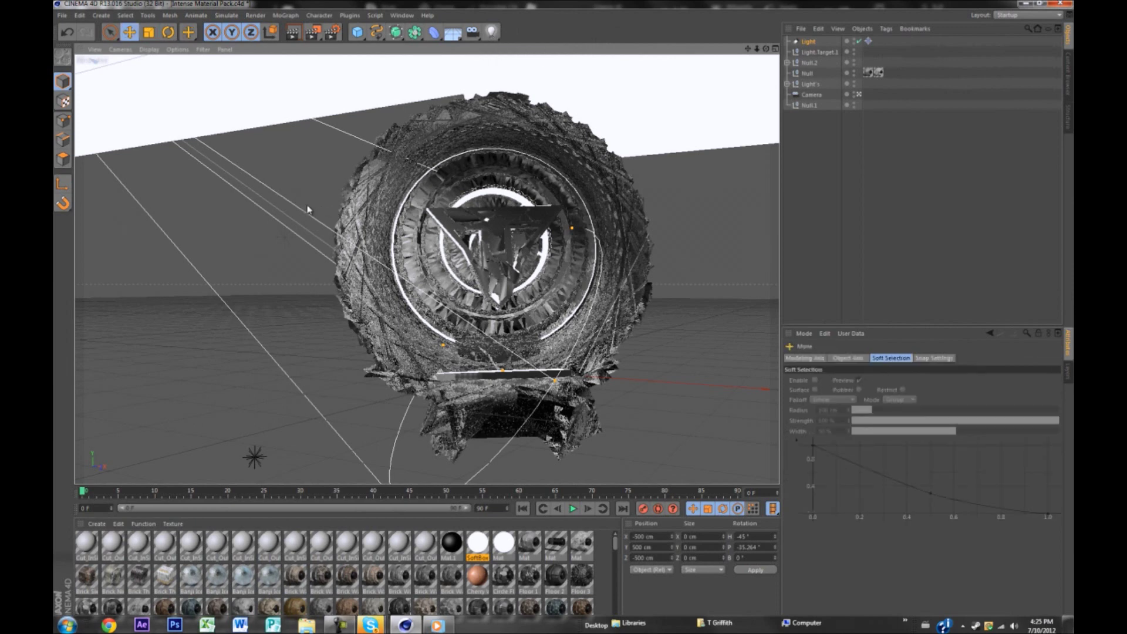
pyautogui.moveTo(307, 208); pyautogui.dragTo(527, 327)
# Try to set the new light's heading rotation to 0° in its coordinates.
pyautogui.press('r')
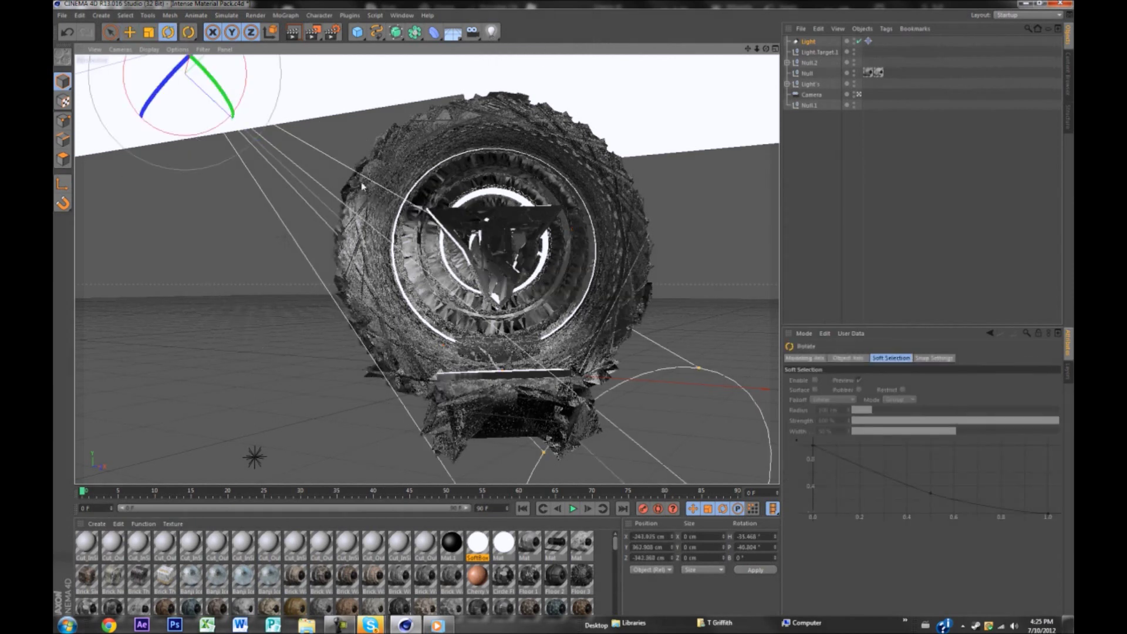
pyautogui.click(871, 45)
pyautogui.click(840, 358)
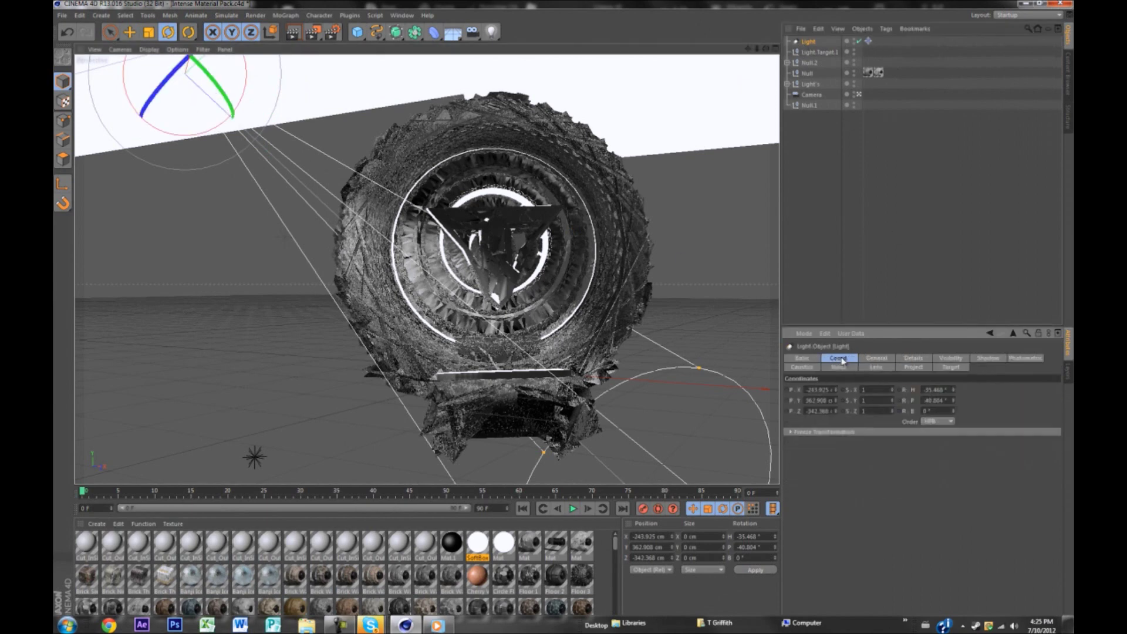
pyautogui.click(945, 390)
pyautogui.write('0')
pyautogui.press('Return')
pyautogui.click(381, 142)
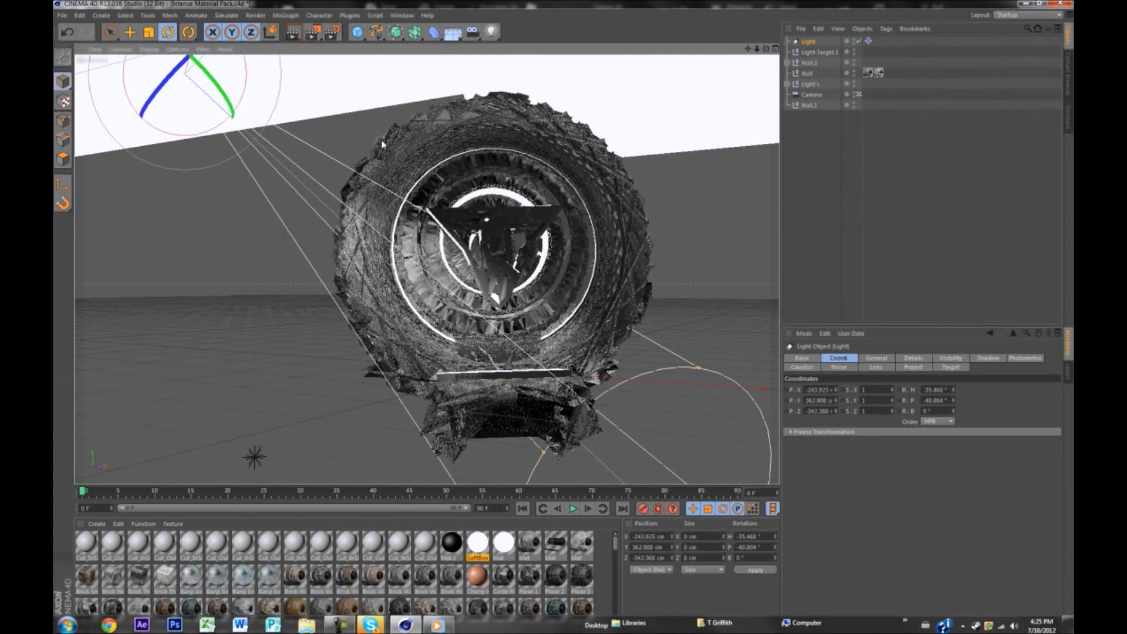
pyautogui.press('Return')
# Delete the Target tag from the new light.
pyautogui.click(805, 42)
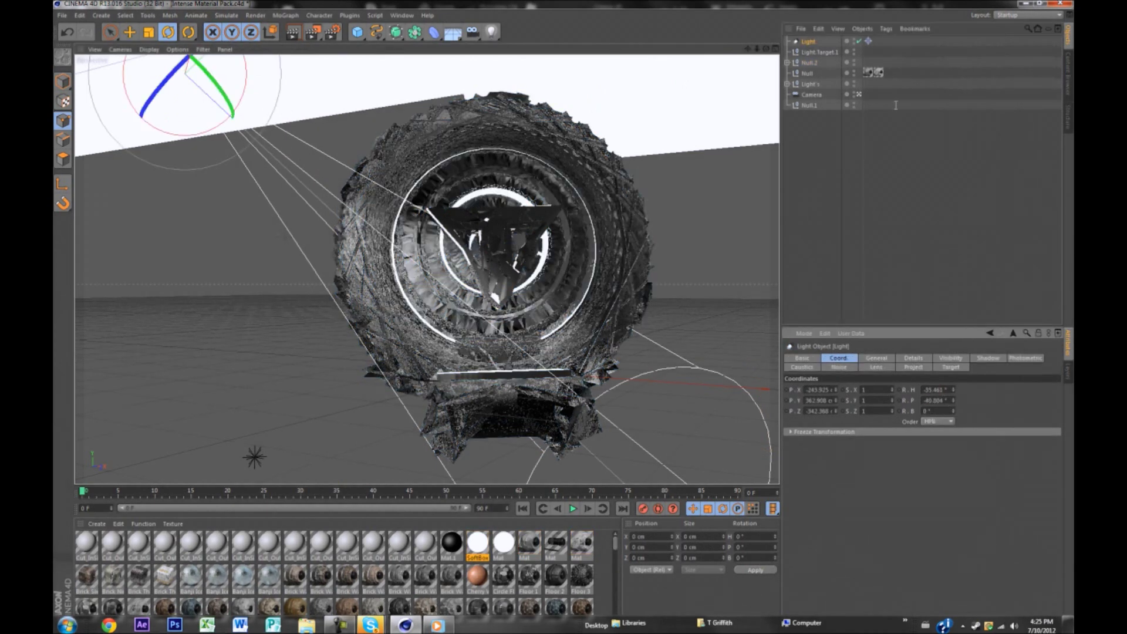
pyautogui.click(868, 42)
pyautogui.press('Delete')
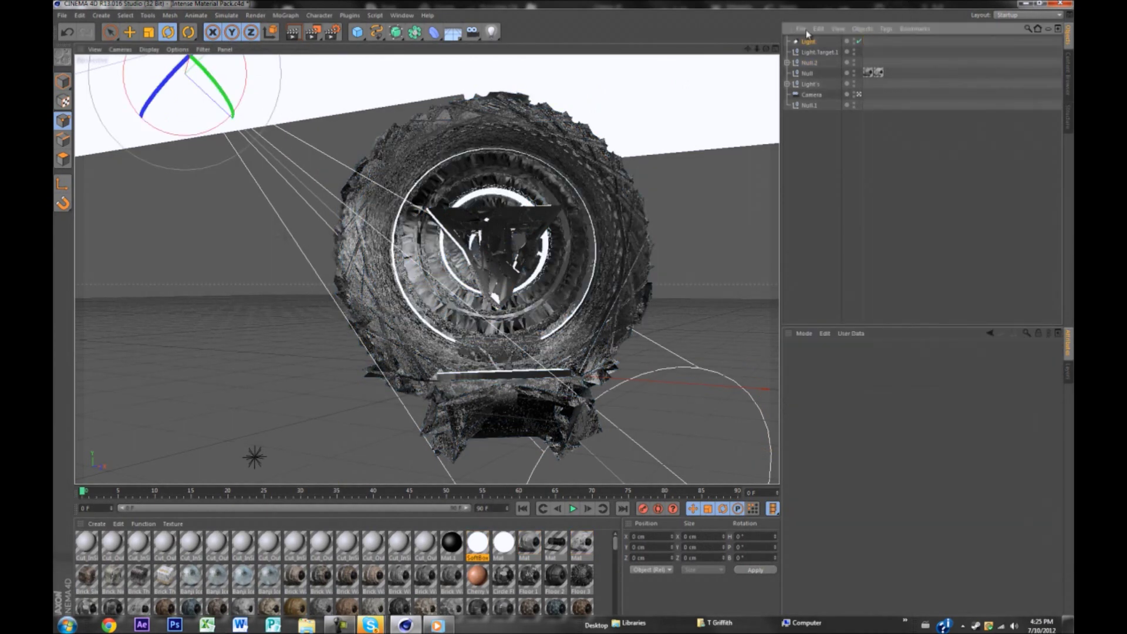
# Set the new light's heading and pitch rotations to 0°.
pyautogui.click(808, 41)
pyautogui.doubleClick(937, 390)
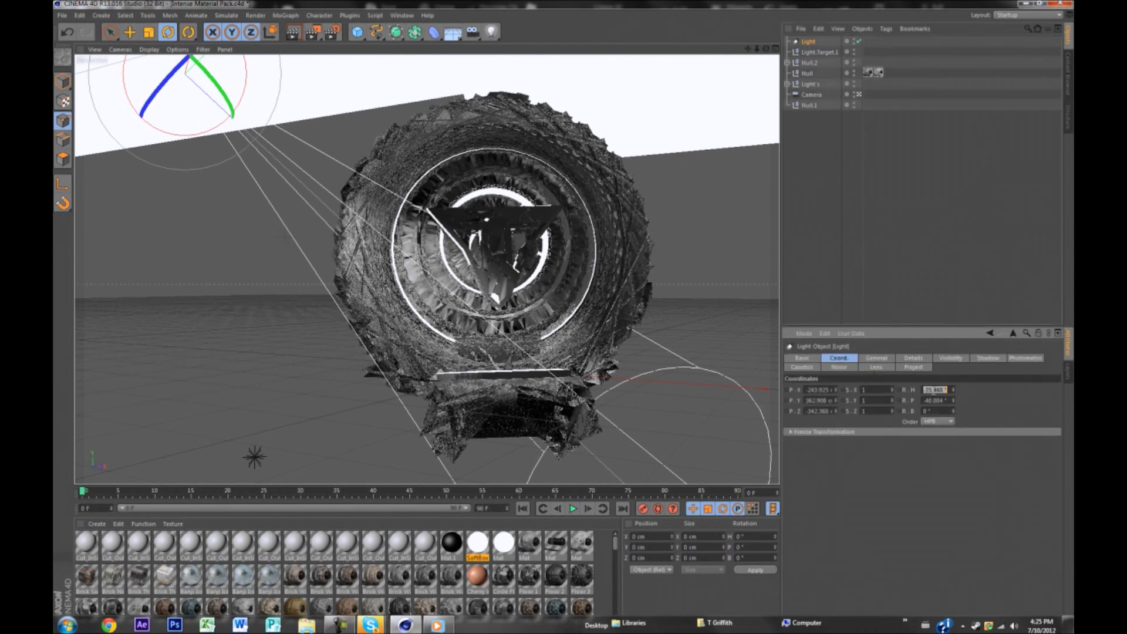
pyautogui.write('0')
pyautogui.press('Return')
pyautogui.doubleClick(936, 400)
pyautogui.write('0')
pyautogui.press('Return')
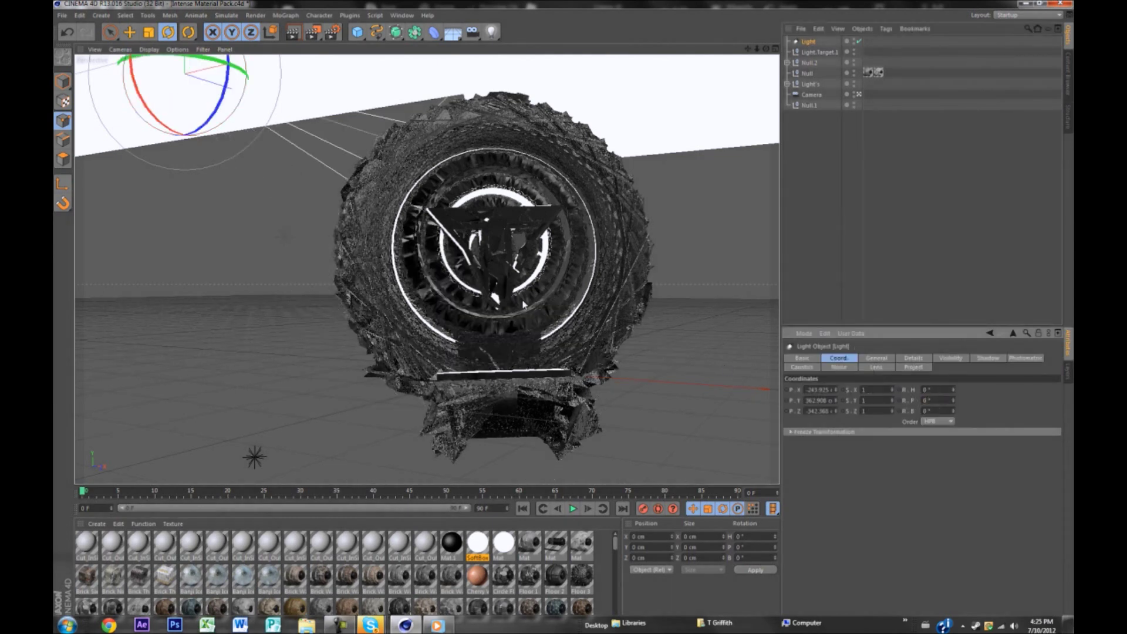
# Move the light down to the lower front of the wheel and rotate it so its cone points upward.
pyautogui.press('e')
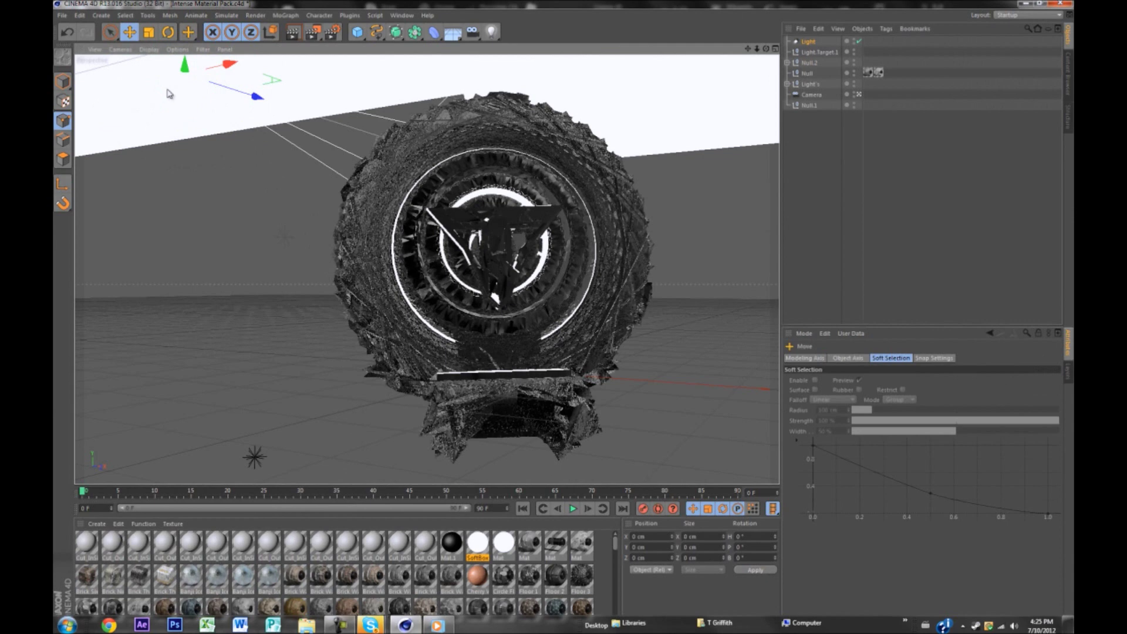
pyautogui.moveTo(169, 92); pyautogui.dragTo(407, 354)
pyautogui.press('r')
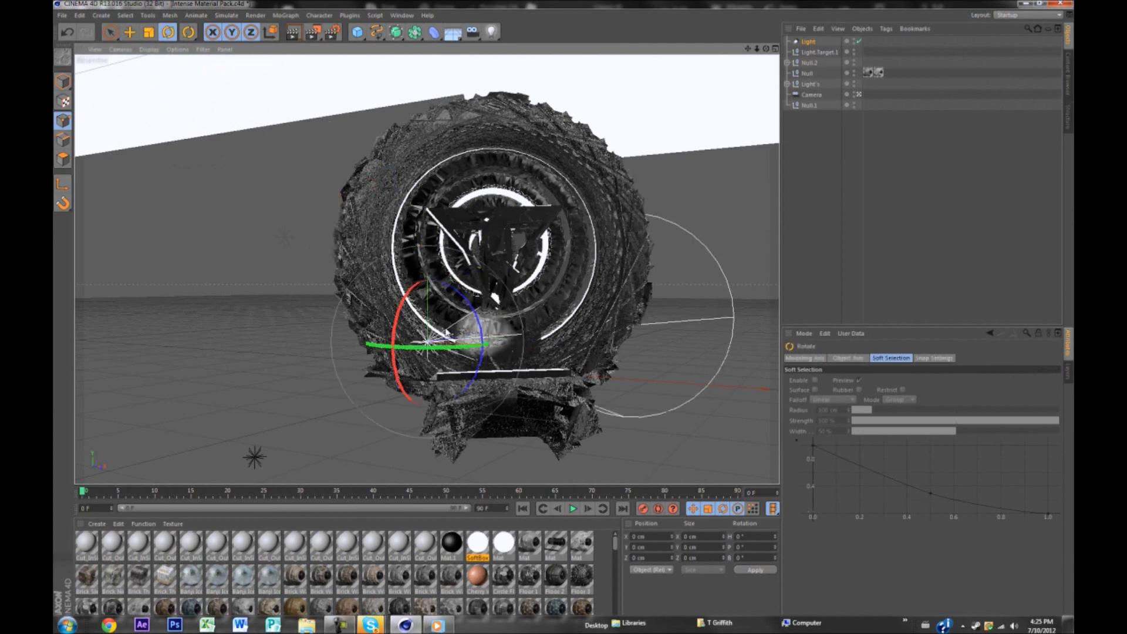
pyautogui.moveTo(400, 309); pyautogui.dragTo(375, 469)
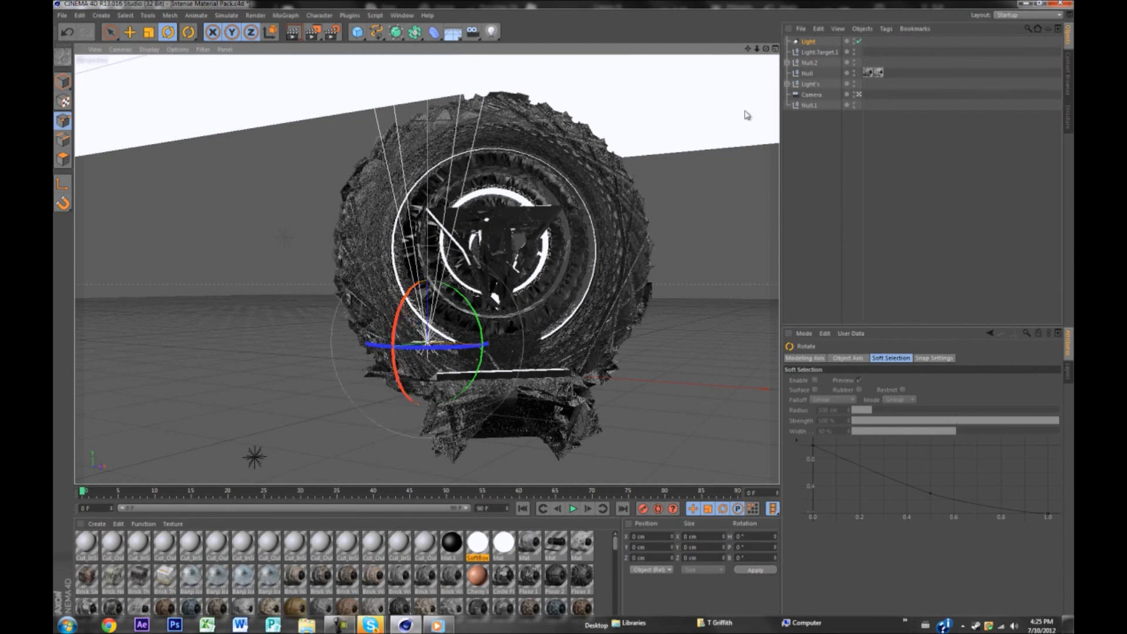
# Set the heading, pitch and bank rotations of Null.2, which holds the wheel and logo, to 0°.
pyautogui.click(816, 54)
pyautogui.click(811, 62)
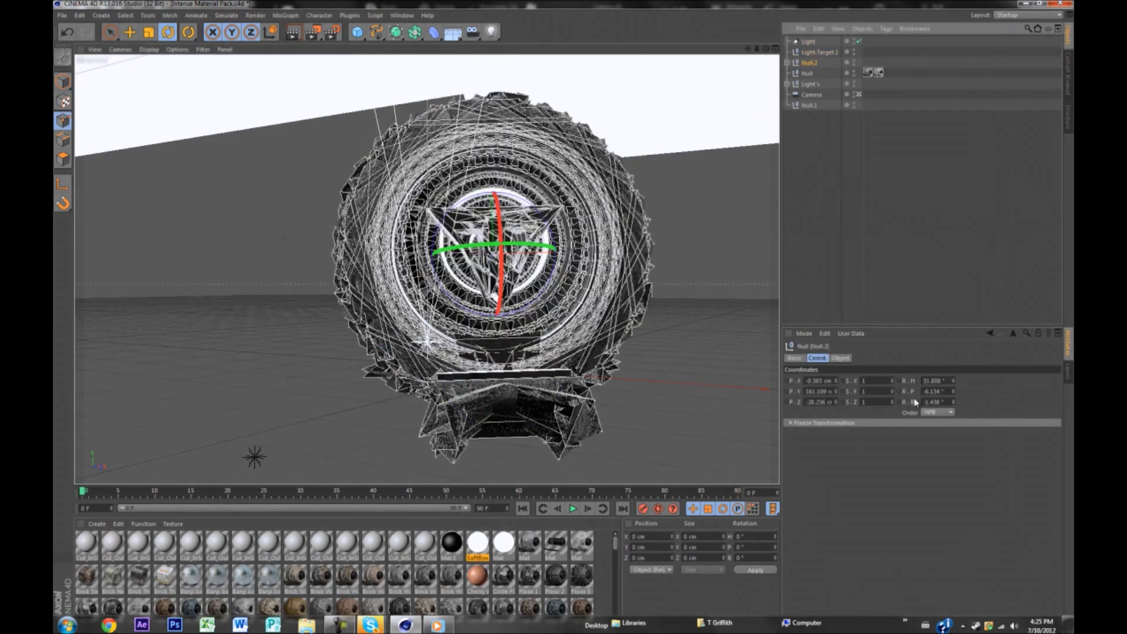
pyautogui.click(940, 401)
pyautogui.write('0')
pyautogui.press('Return')
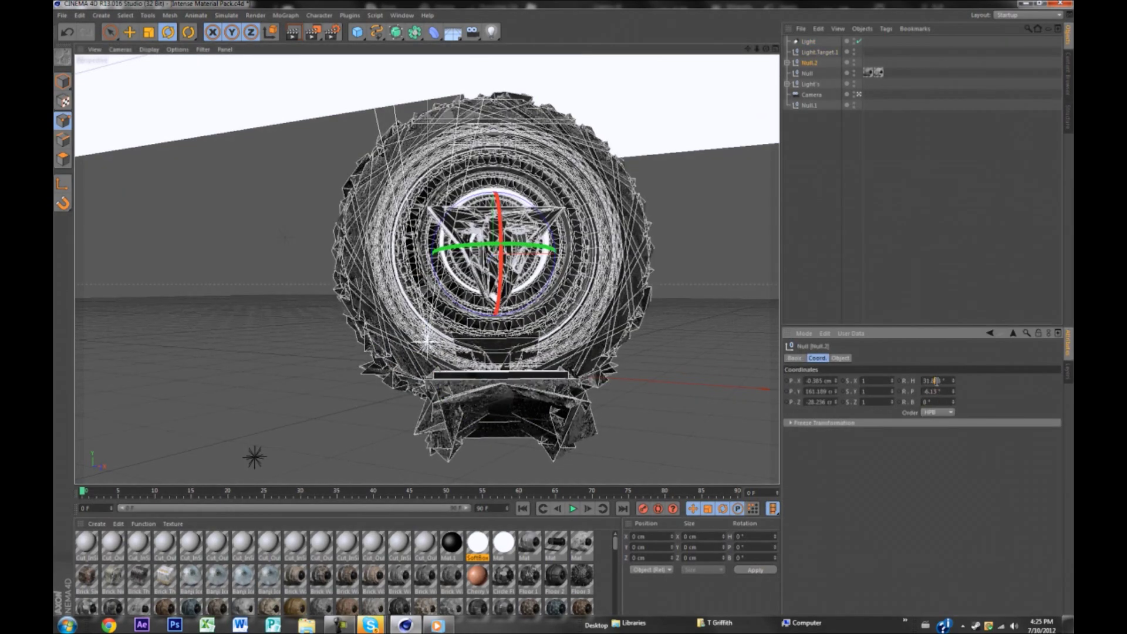
pyautogui.click(936, 391)
pyautogui.write('0')
pyautogui.press('Return')
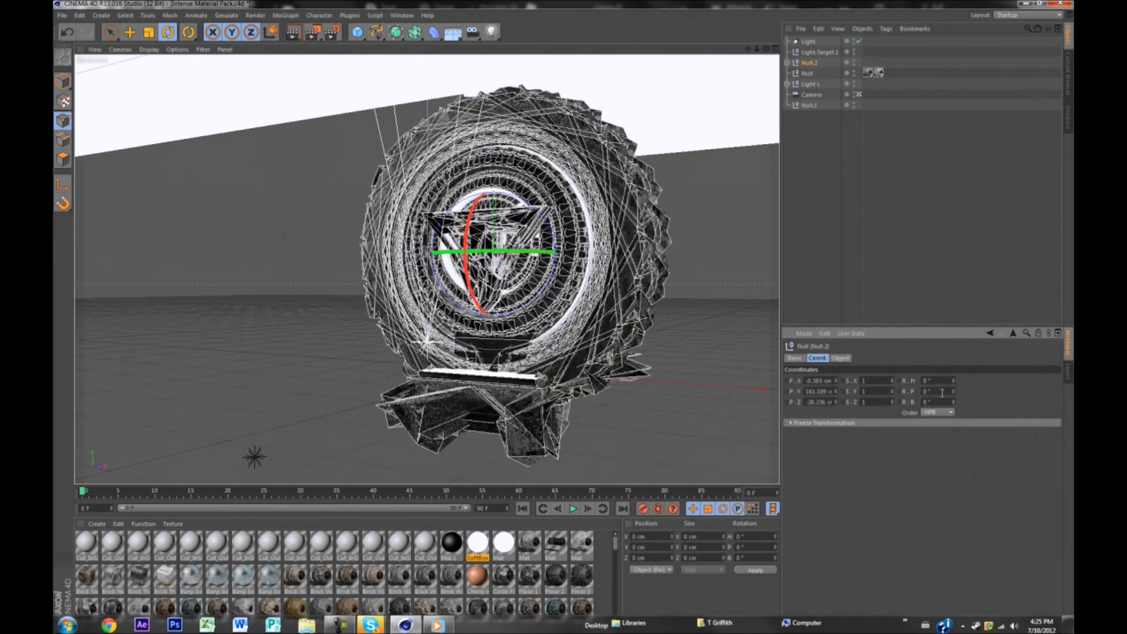
# Move the spot light sideways in line with the T logo and down below the wheel's base.
pyautogui.click(809, 41)
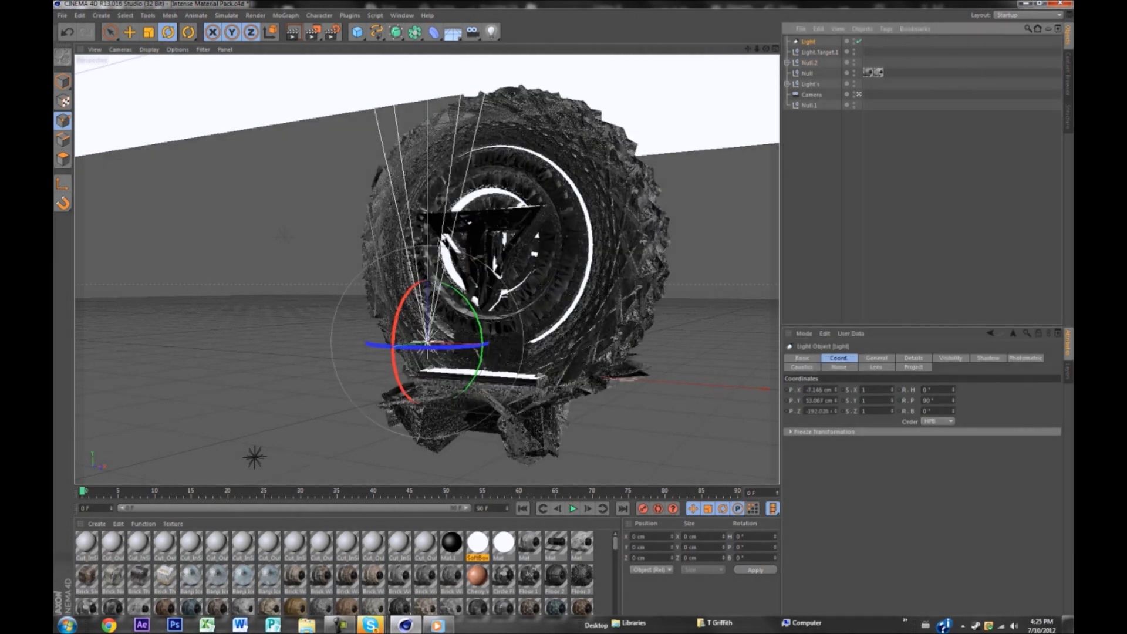
pyautogui.press('e')
pyautogui.moveTo(453, 351); pyautogui.dragTo(539, 350)
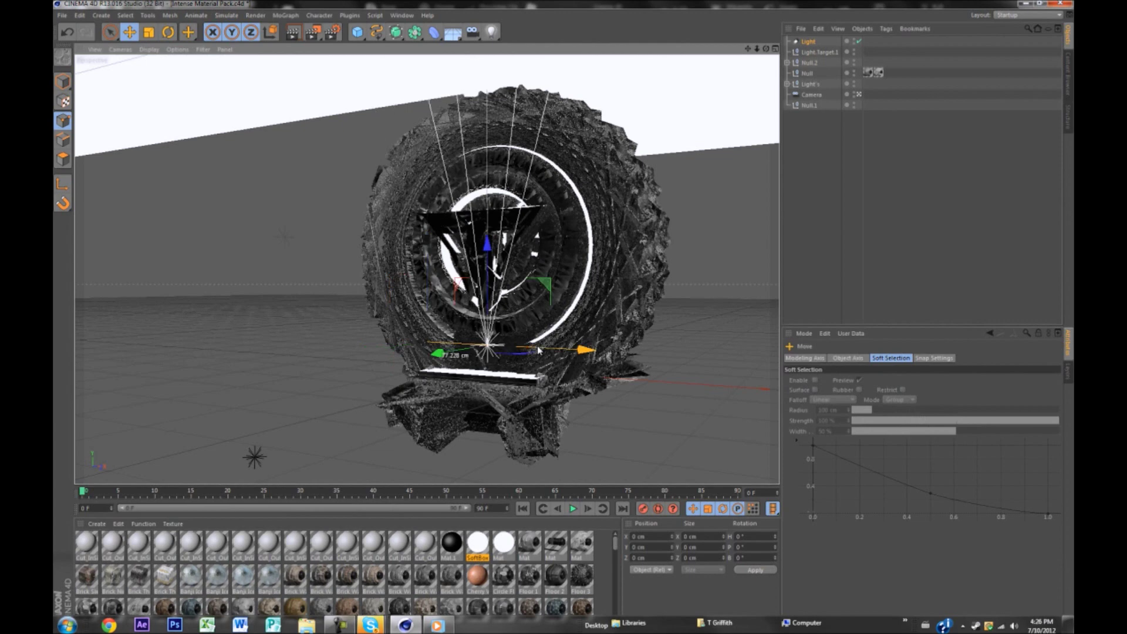
pyautogui.moveTo(488, 288); pyautogui.dragTo(487, 446)
# Reduce the light's scale to 0.97 in X, 0.37 in Y and 0.82 in Z.
pyautogui.click(806, 44)
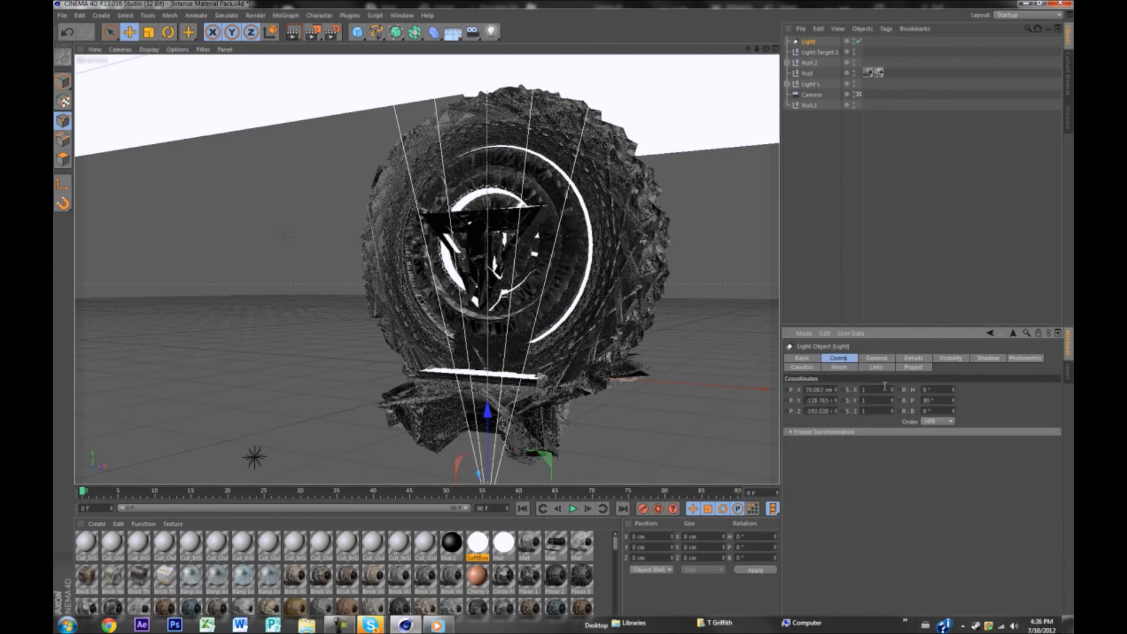
pyautogui.moveTo(893, 405); pyautogui.dragTo(892, 429)
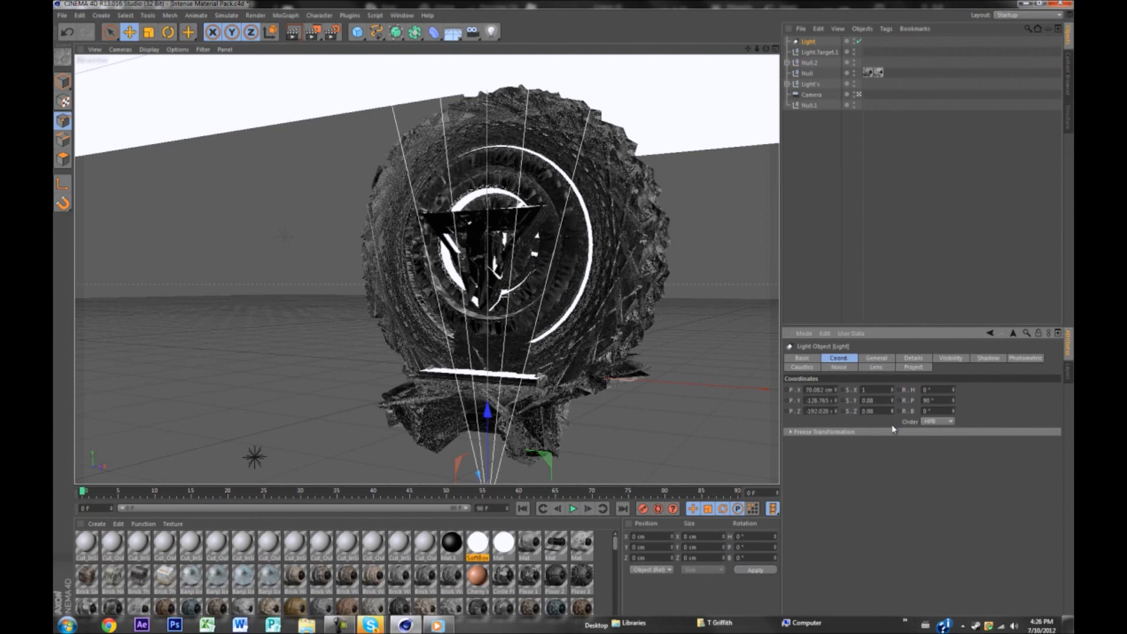
pyautogui.moveTo(894, 390); pyautogui.dragTo(895, 425)
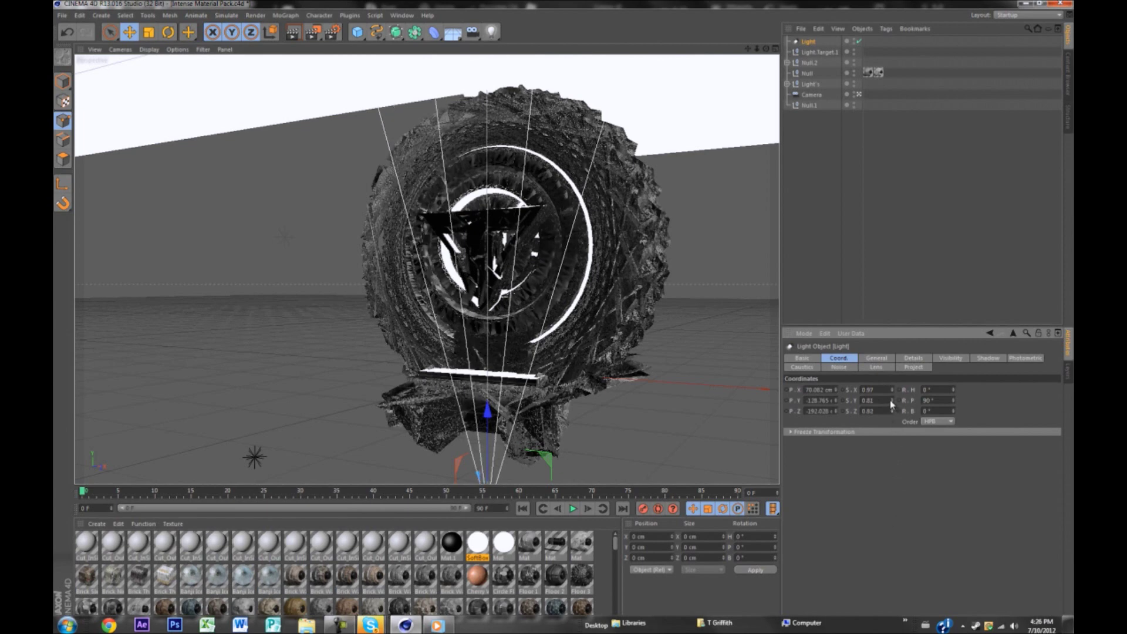
pyautogui.moveTo(890, 399); pyautogui.dragTo(681, 368)
# Shorten the light's cone with the Scale tool until it reaches only about the height of the wheel's base.
pyautogui.keyDown('alt'); pyautogui.moveTo(546, 292); pyautogui.dragTo(508, 306); pyautogui.keyUp('alt')
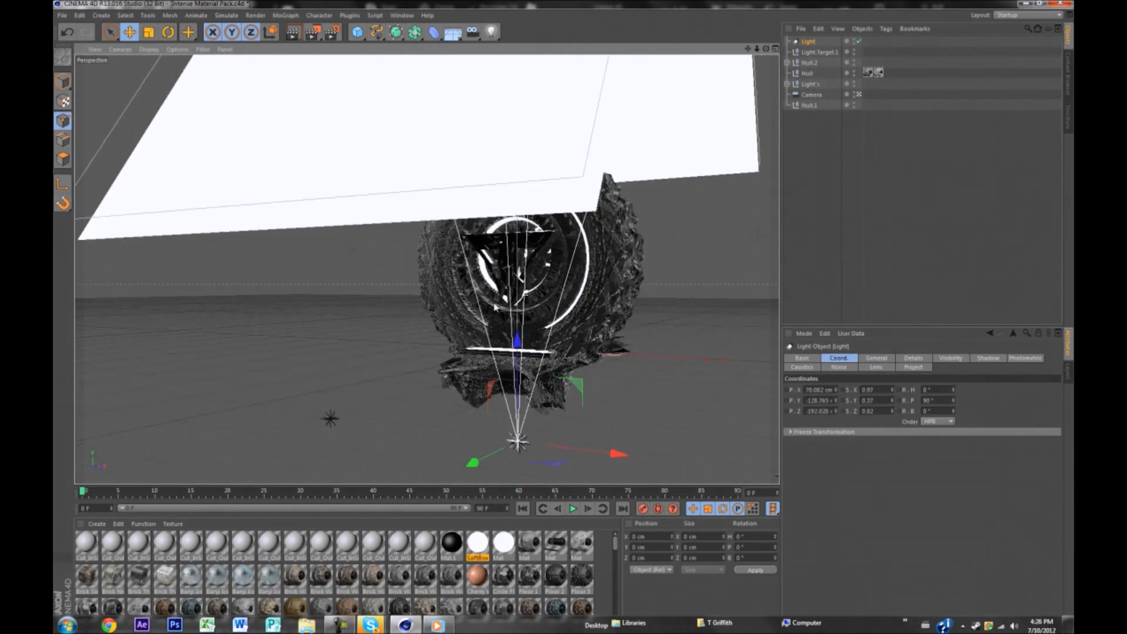
pyautogui.keyDown('alt'); pyautogui.moveTo(538, 298); pyautogui.dragTo(434, 287); pyautogui.keyUp('alt')
pyautogui.moveTo(459, 350); pyautogui.dragTo(428, 266)
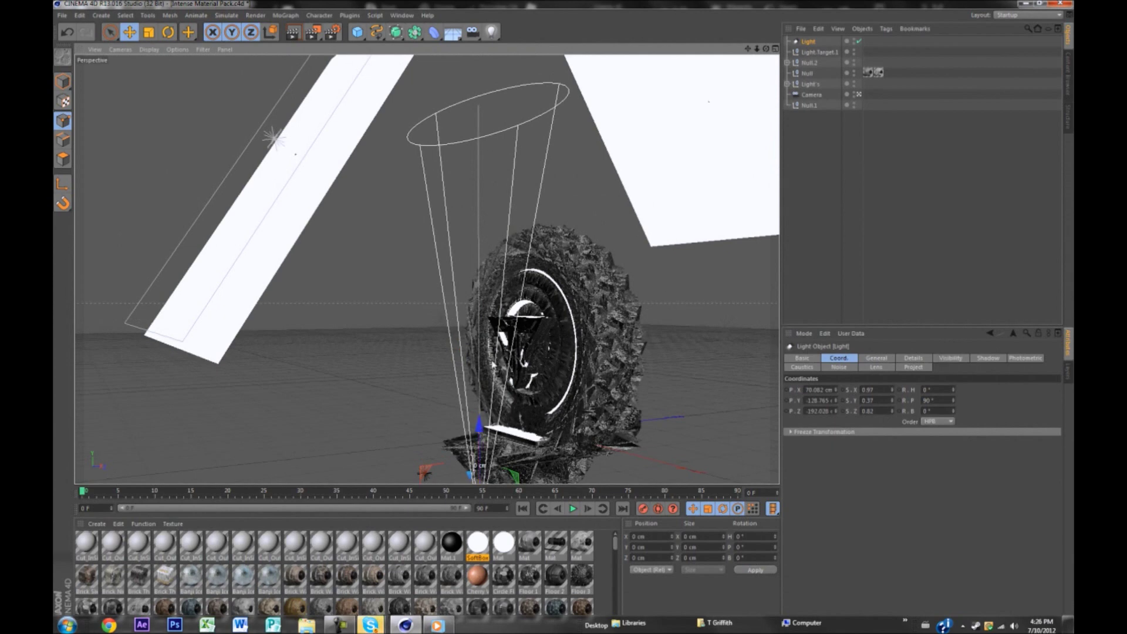
pyautogui.press('t')
pyautogui.moveTo(479, 422); pyautogui.dragTo(479, 506)
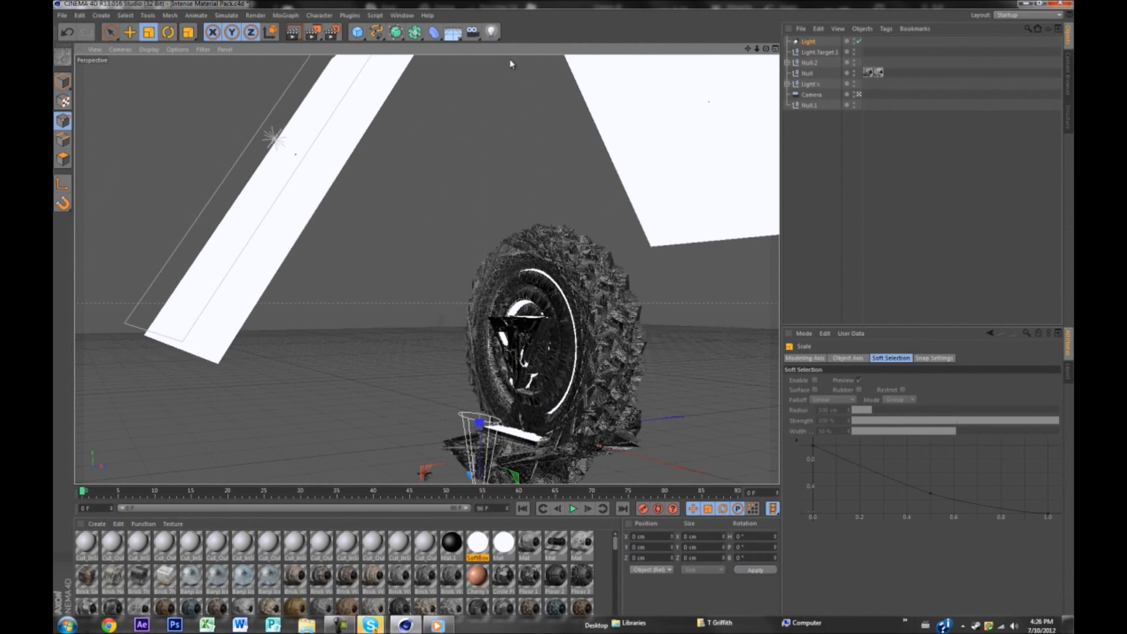
pyautogui.keyDown('alt'); pyautogui.moveTo(581, 193); pyautogui.dragTo(581, 113); pyautogui.keyUp('alt')
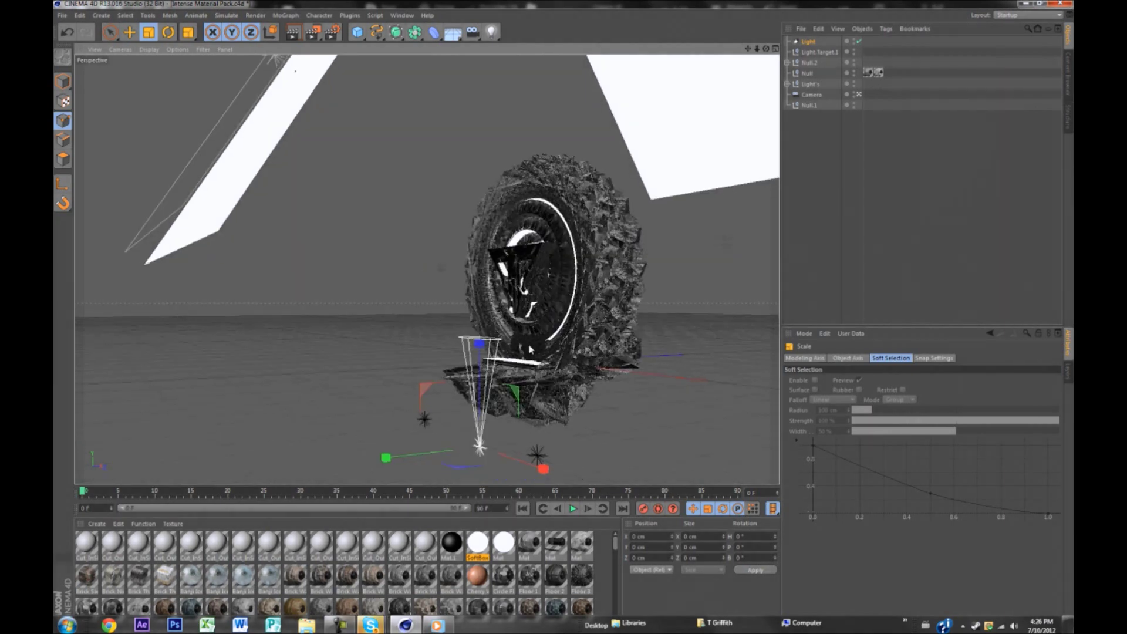
# Reset the light's X, Y and Z scale values to 1.
pyautogui.press('e')
pyautogui.click(809, 42)
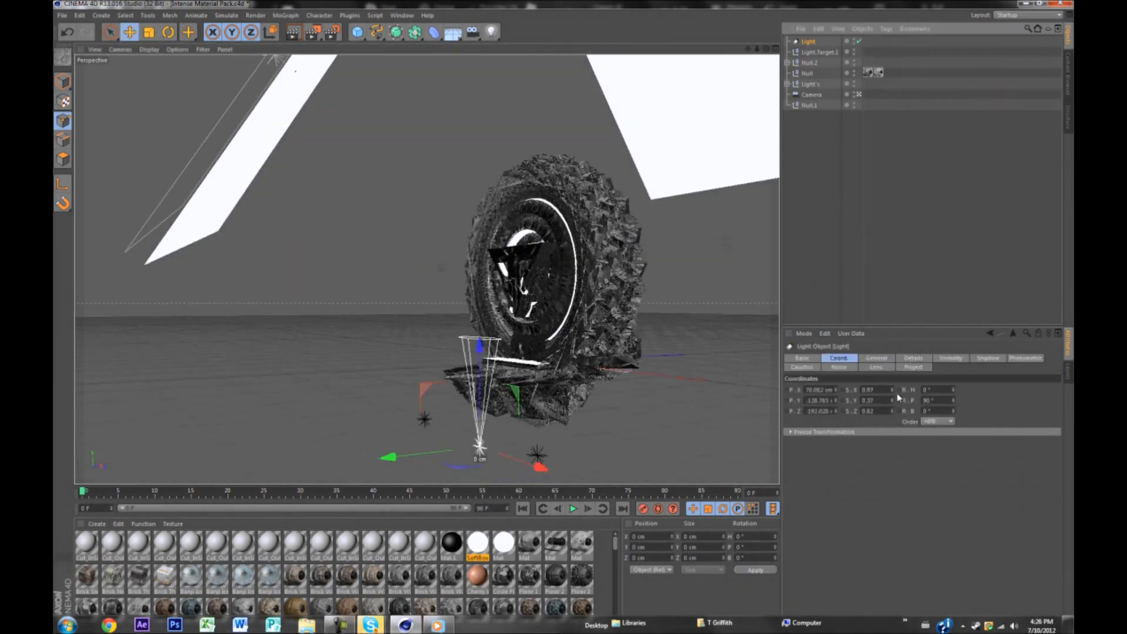
pyautogui.doubleClick(884, 390)
pyautogui.write('1')
pyautogui.doubleClick(879, 400)
pyautogui.write('1')
pyautogui.doubleClick(879, 411)
pyautogui.write('1')
pyautogui.press('Return')
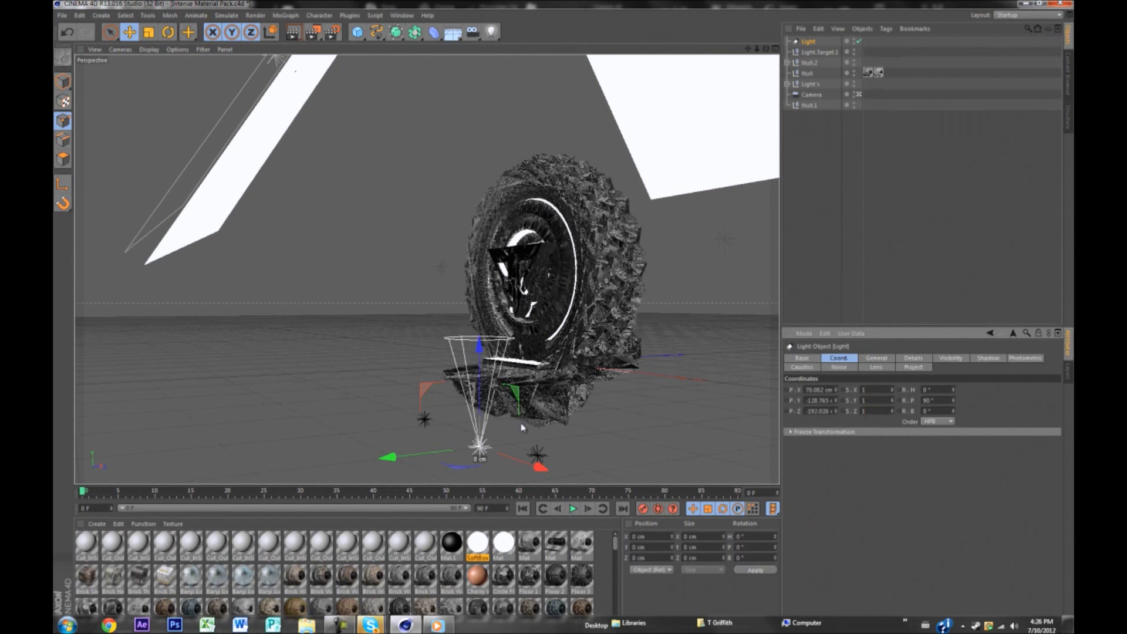
# Enlarge the light's cone in all directions with the Scale tool until it reaches the upper part of the wheel.
pyautogui.hotkey('ctrl', 'z')
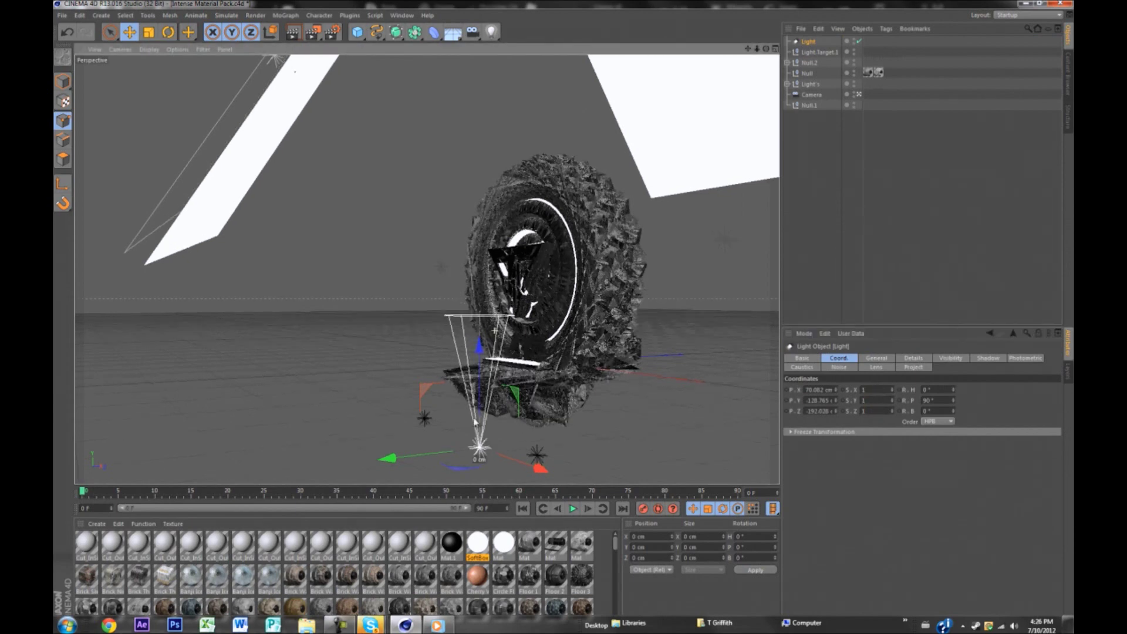
pyautogui.keyDown('alt'); pyautogui.moveTo(473, 420); pyautogui.dragTo(471, 429); pyautogui.keyUp('alt')
pyautogui.hotkey('ctrl', 'shift', 'z')
pyautogui.hotkey('ctrl', 'shift', 'z')
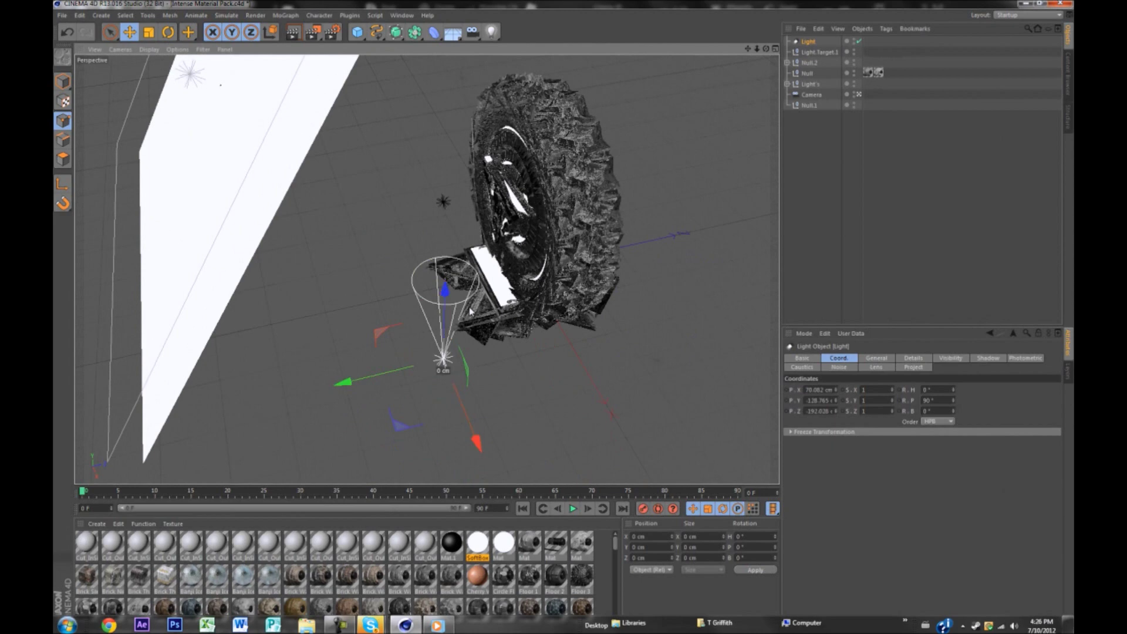
pyautogui.press('t')
pyautogui.moveTo(472, 339); pyautogui.dragTo(676, 44)
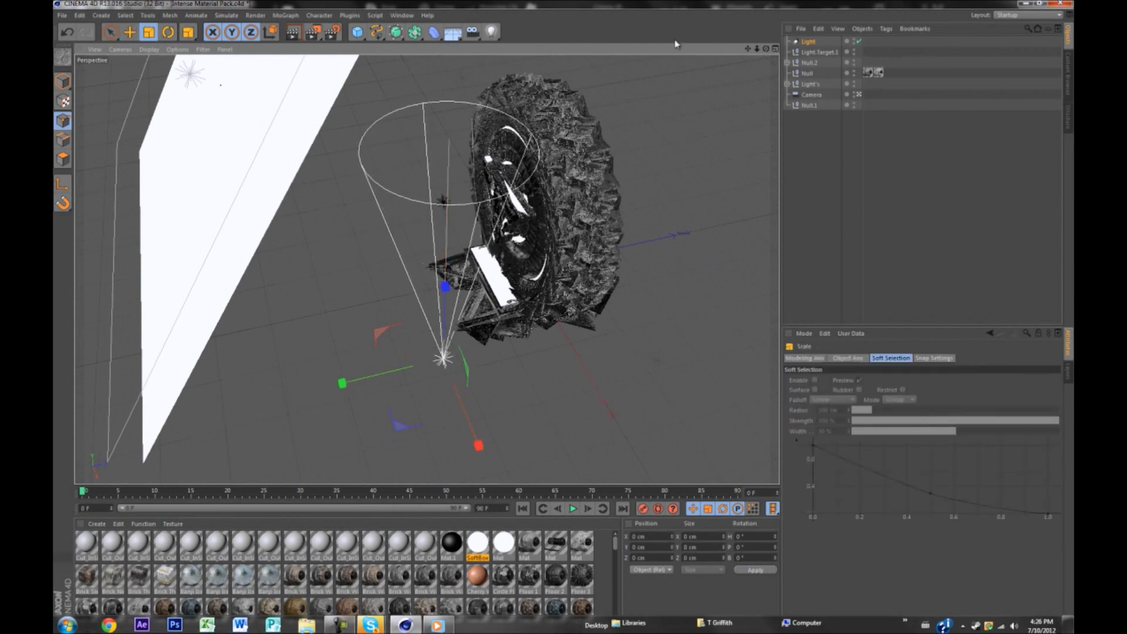
# Flatten the light's cone by reducing its Z scale to 0.1.
pyautogui.click(808, 42)
pyautogui.moveTo(893, 401); pyautogui.dragTo(893, 421)
pyautogui.hotkey('ctrl', 'z')
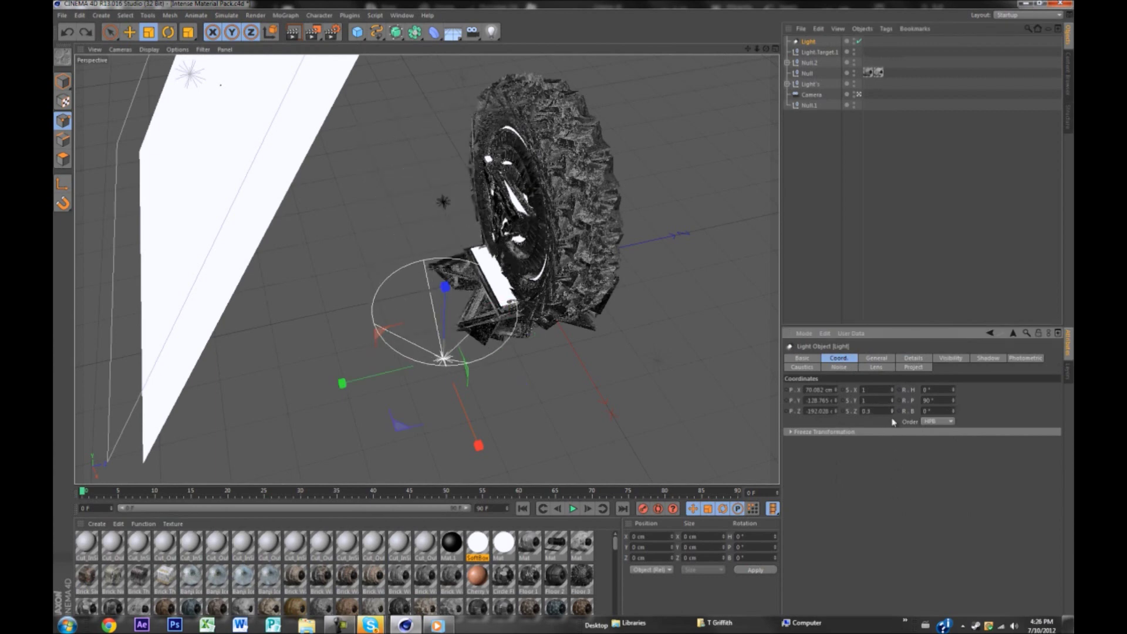
pyautogui.doubleClick(889, 410)
# Move the light up and back toward the wheel, over the glowing strip on its base.
pyautogui.press('e')
pyautogui.moveTo(447, 336); pyautogui.dragTo(442, 266)
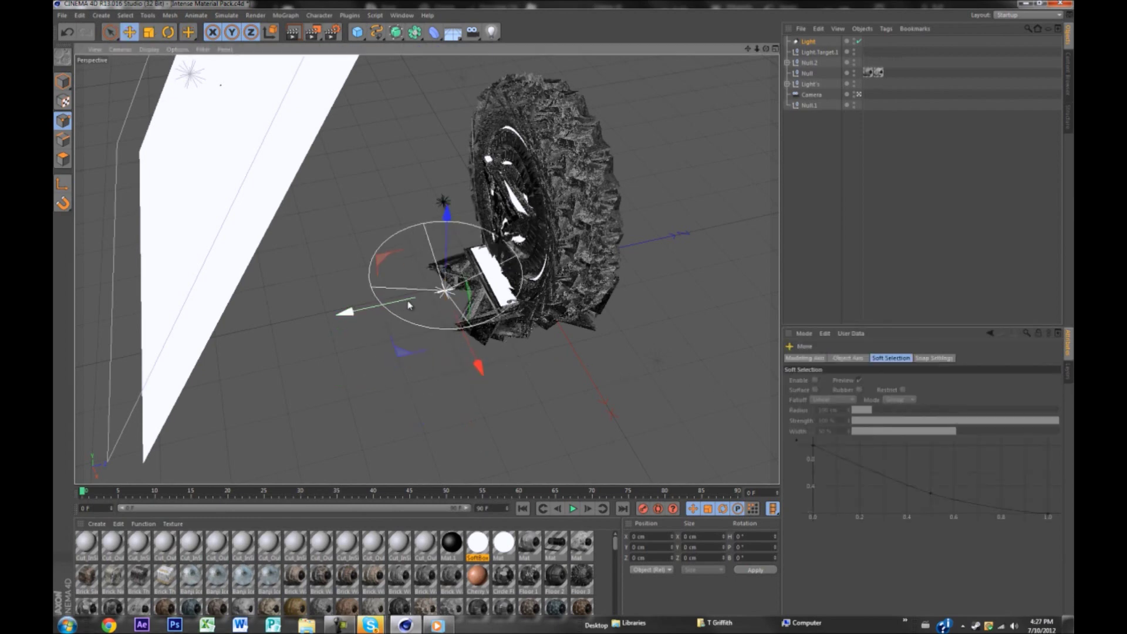
pyautogui.moveTo(410, 305); pyautogui.dragTo(456, 289)
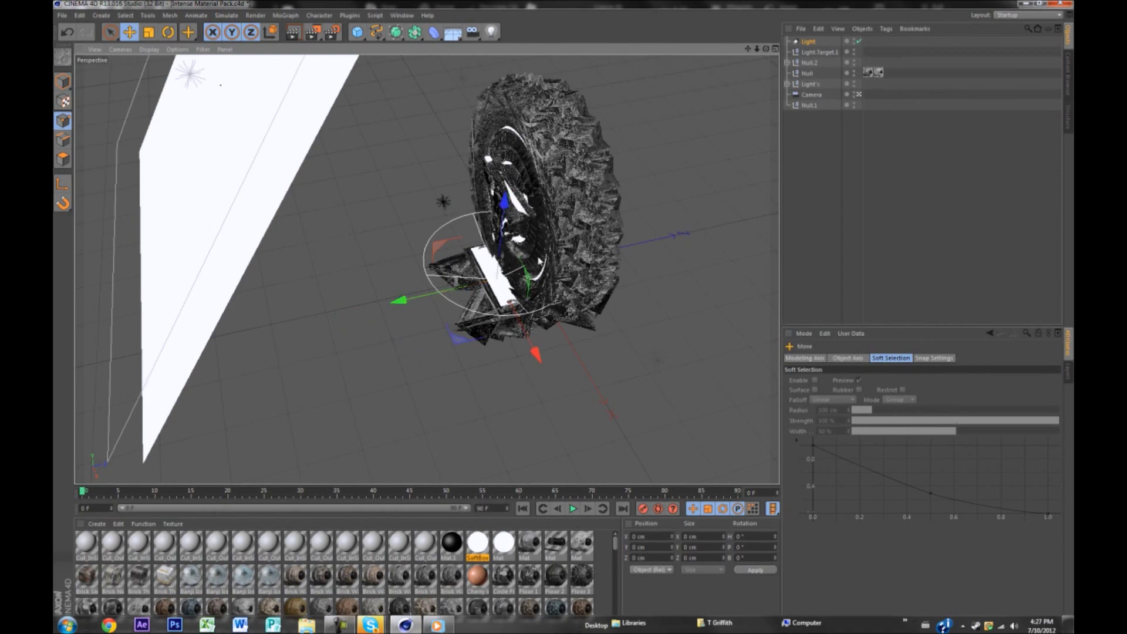
pyautogui.scroll(4, 540, 255)
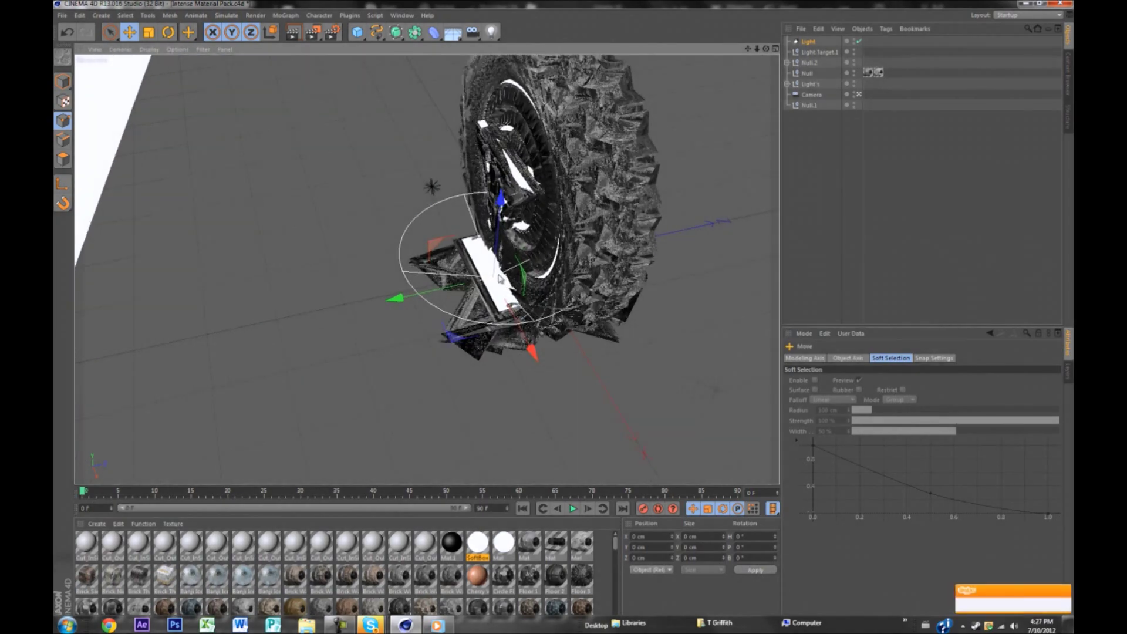
pyautogui.scroll(6, 499, 279)
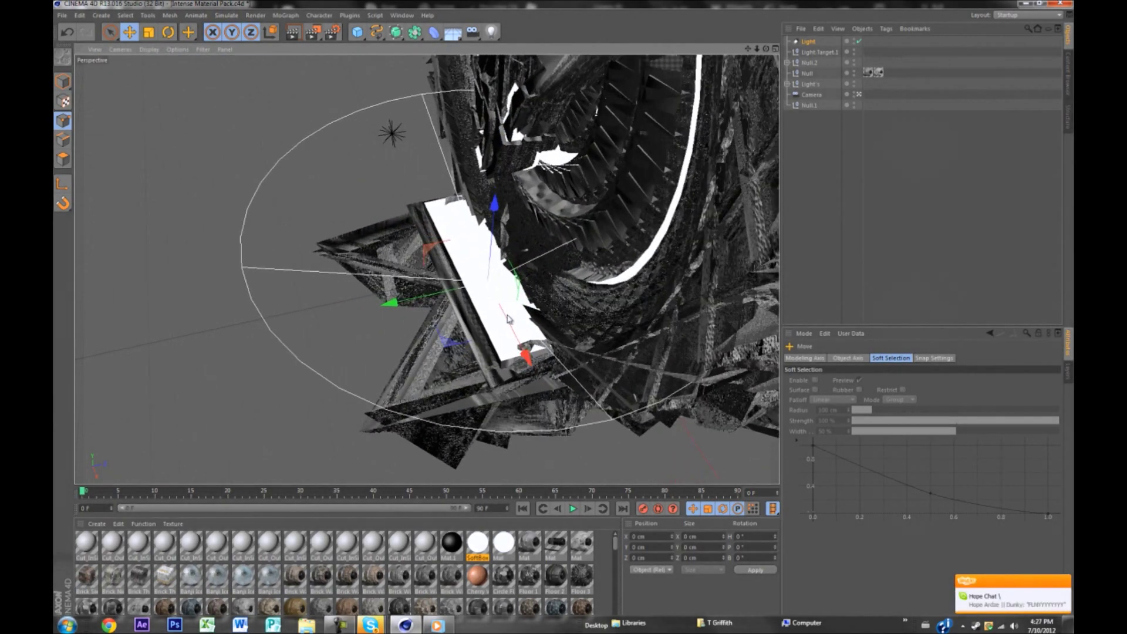
pyautogui.scroll(3, 500, 311)
pyautogui.moveTo(500, 311); pyautogui.dragTo(507, 324)
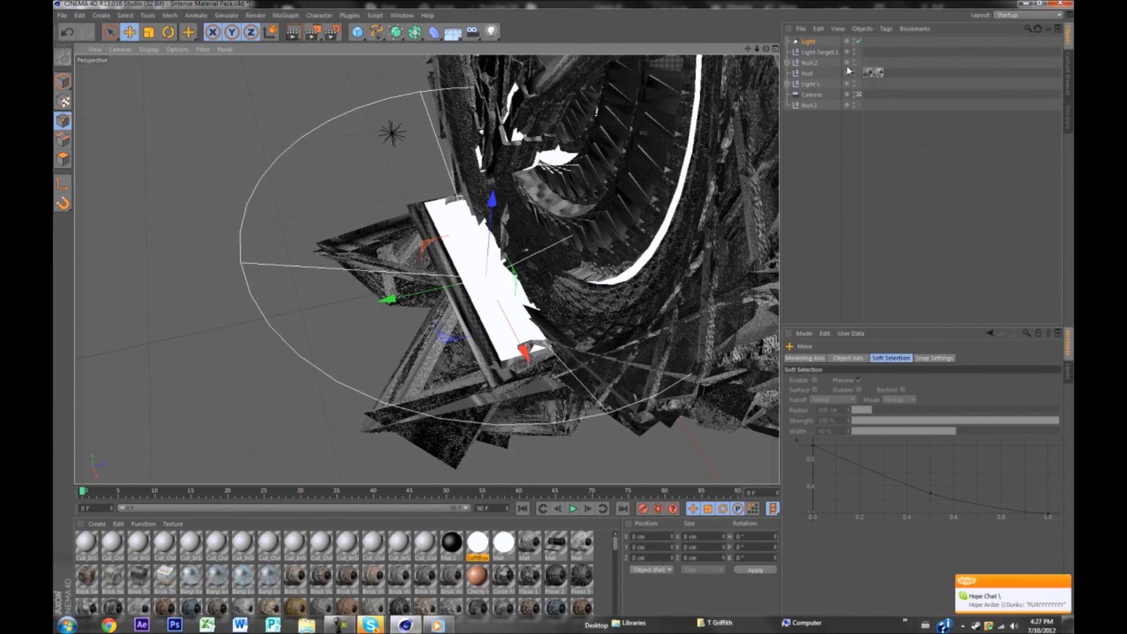
# Change the spot light's color to a bright cyan blue with RGB 0, 212, 255.
pyautogui.click(808, 43)
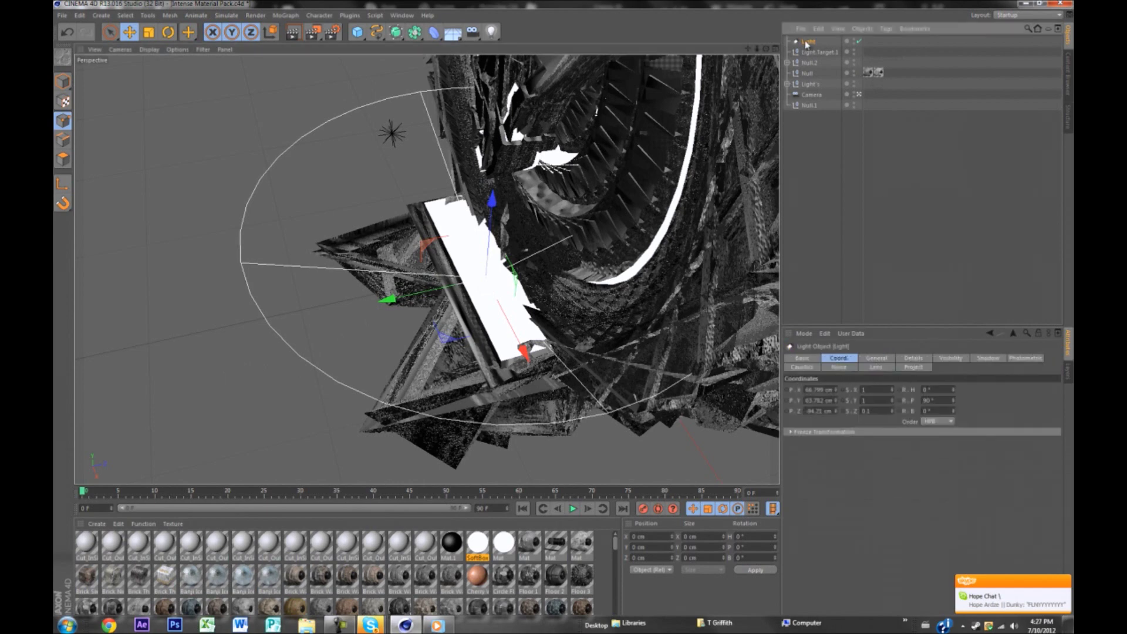
pyautogui.click(876, 359)
pyautogui.click(837, 394)
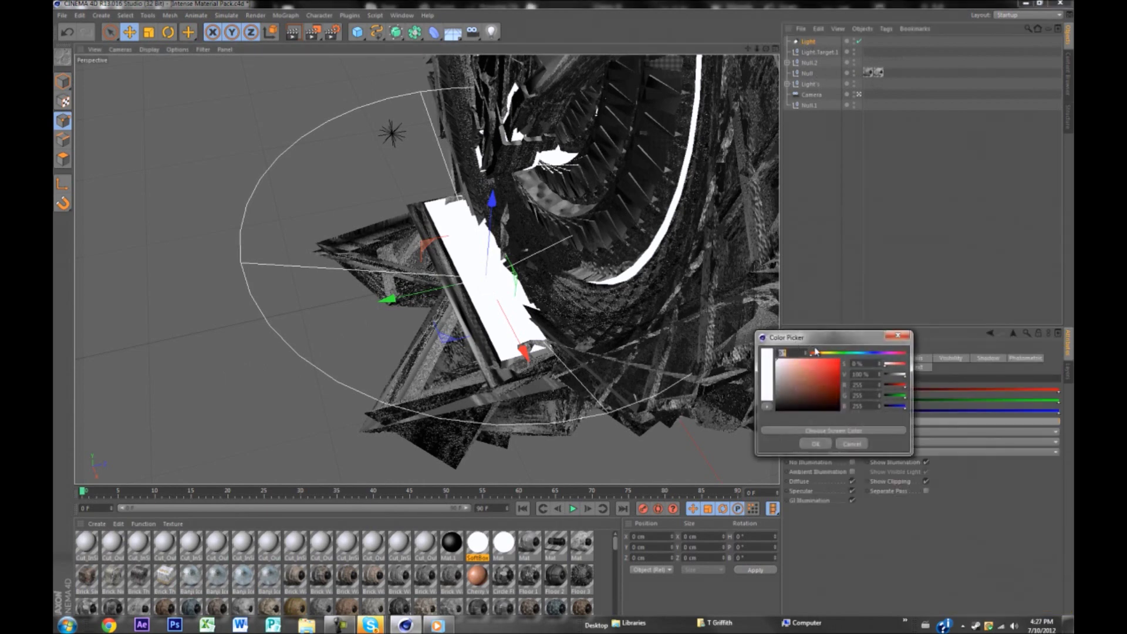
pyautogui.click(858, 355)
pyautogui.moveTo(838, 364); pyautogui.dragTo(863, 355)
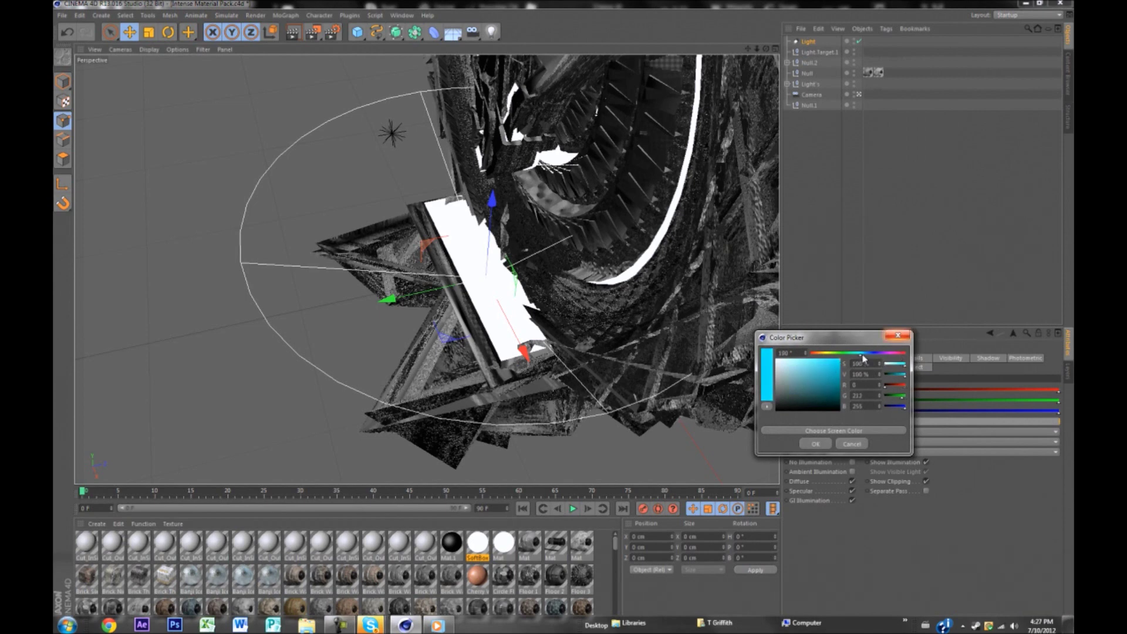
pyautogui.press('Return')
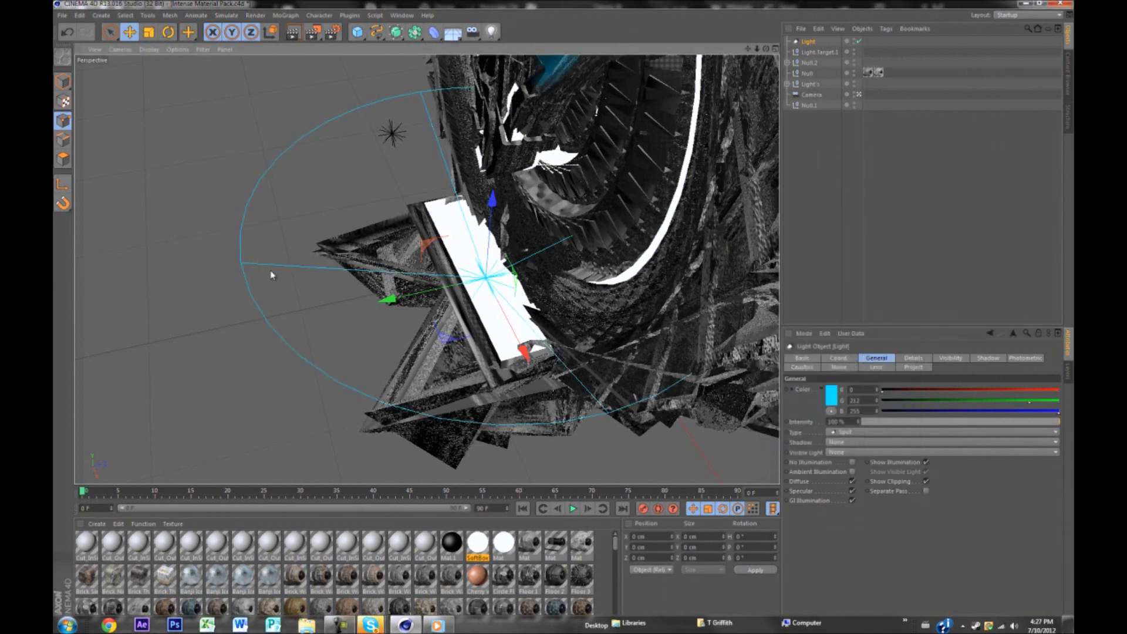
# Lower the light to the glowing strip on the base and shift it sideways toward the strip's middle.
pyautogui.keyDown('alt'); pyautogui.moveTo(272, 274); pyautogui.dragTo(475, 196); pyautogui.keyUp('alt')
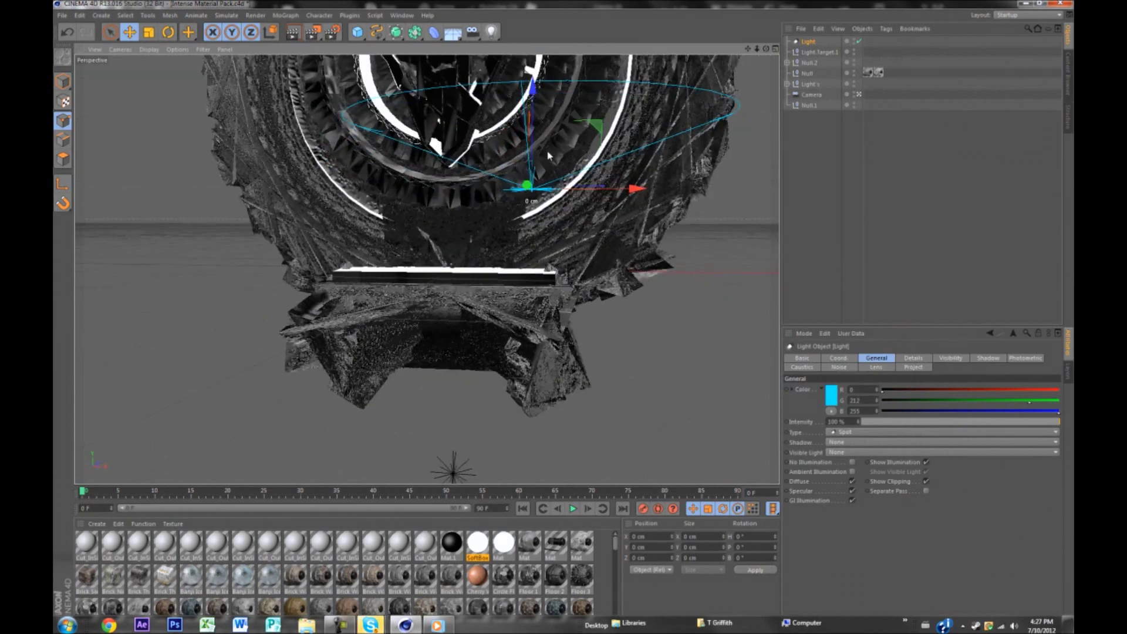
pyautogui.moveTo(533, 149); pyautogui.dragTo(545, 261)
pyautogui.keyDown('alt'); pyautogui.moveTo(546, 275); pyautogui.dragTo(492, 303); pyautogui.keyUp('alt')
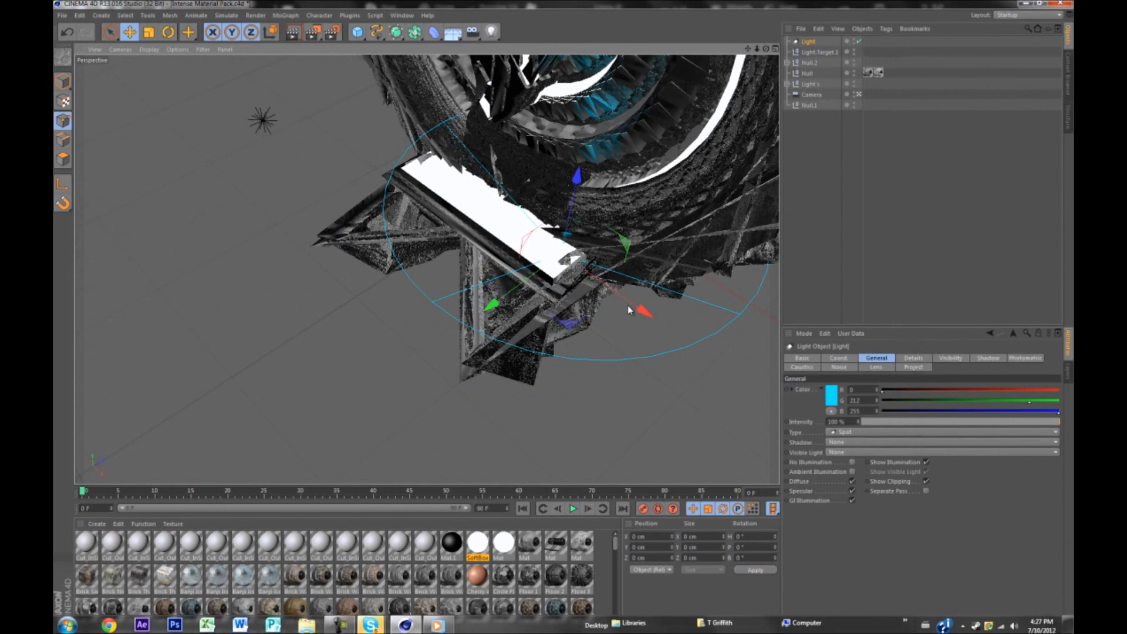
pyautogui.moveTo(641, 307); pyautogui.dragTo(557, 262)
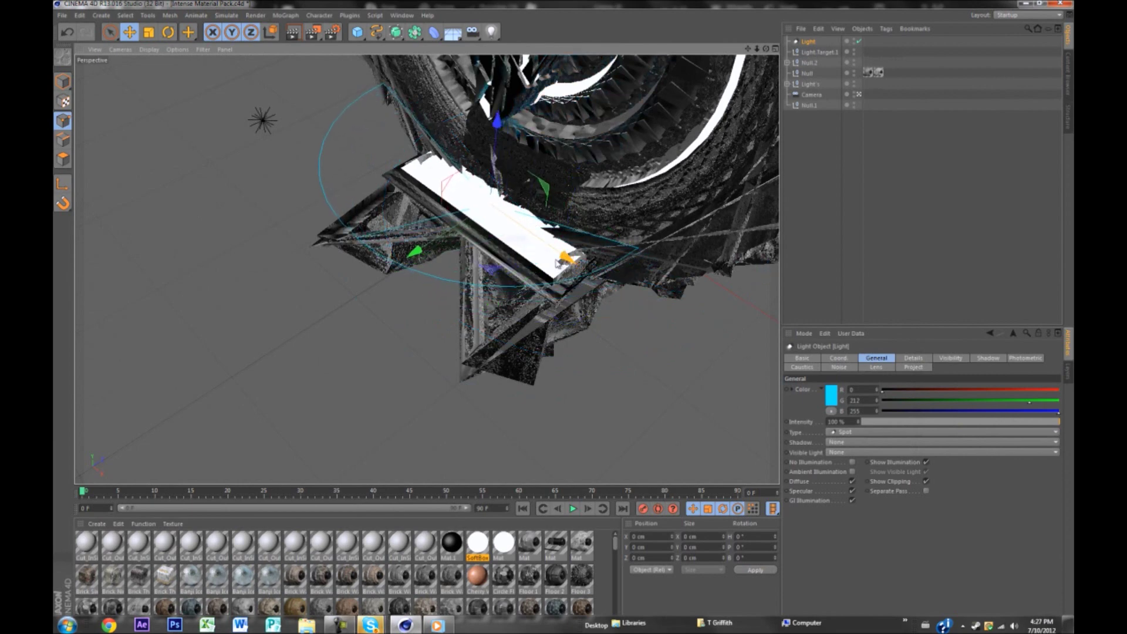
# Refine the light's height and sideways position in the Front view so it sits centered below the T logo.
pyautogui.middleClick(557, 262)
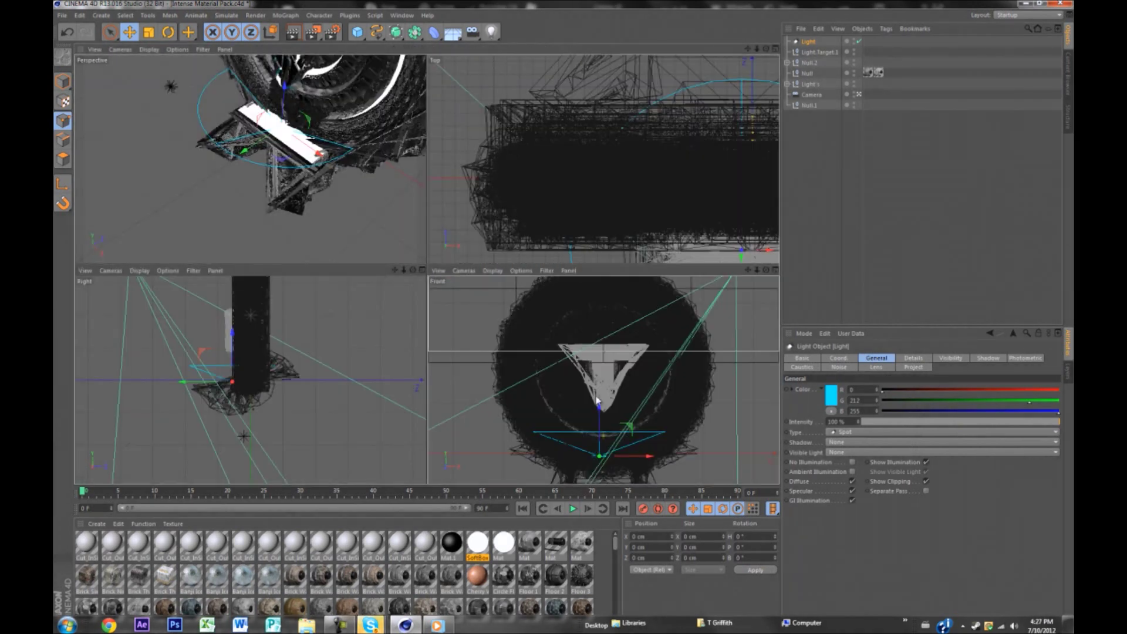
pyautogui.middleClick(482, 315)
pyautogui.moveTo(425, 390); pyautogui.dragTo(425, 398)
pyautogui.moveTo(493, 439); pyautogui.dragTo(504, 439)
pyautogui.middleClick(344, 224)
pyautogui.middleClick(344, 224)
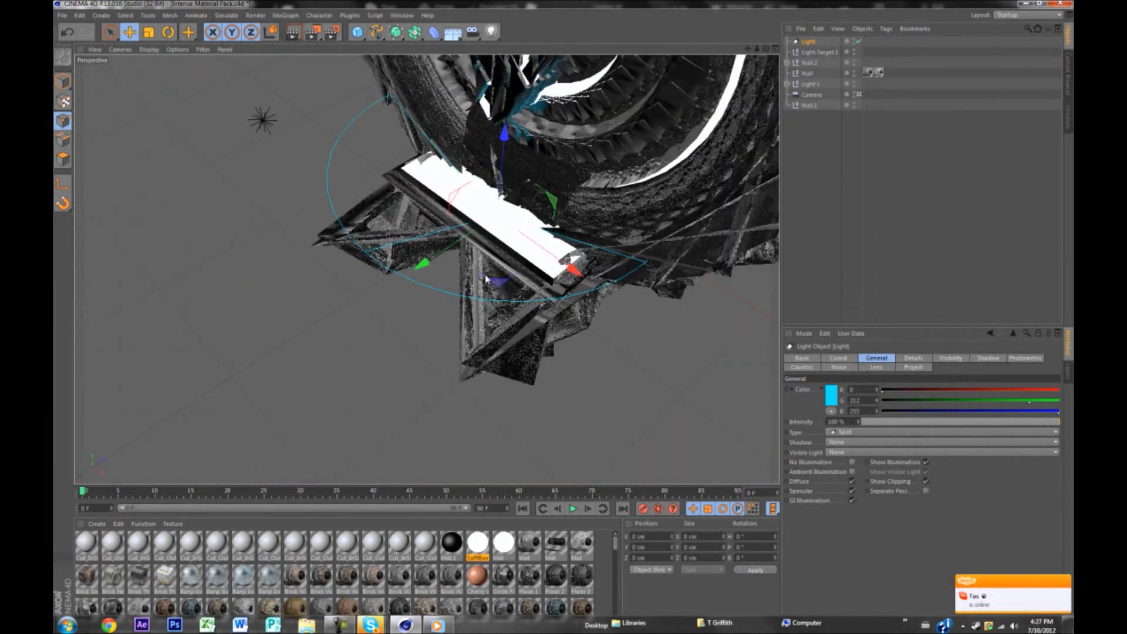
# Nudge the light slightly in depth and sideways so its blue glow falls on the T logo's front.
pyautogui.keyDown('alt'); pyautogui.moveTo(368, 441); pyautogui.dragTo(477, 337); pyautogui.keyUp('alt')
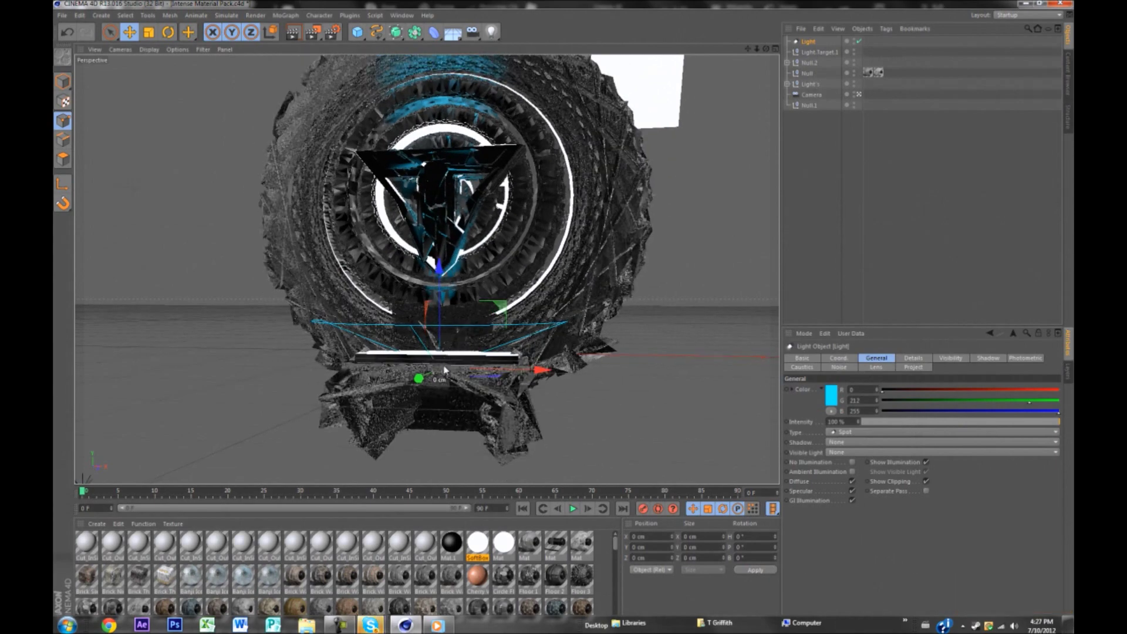
pyautogui.moveTo(419, 378); pyautogui.dragTo(425, 378)
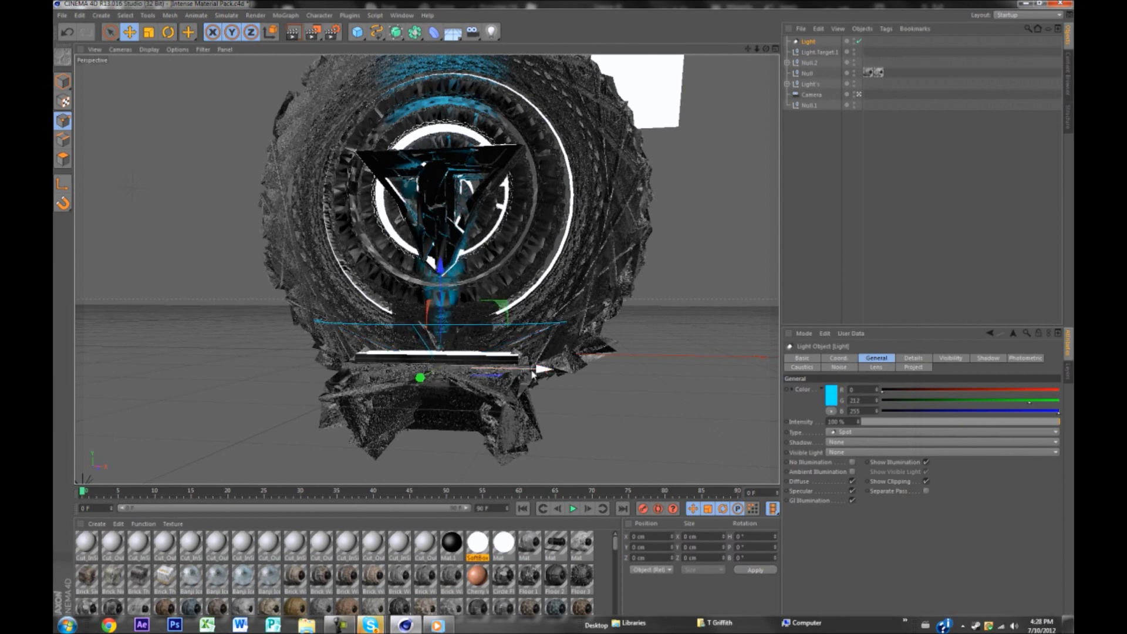
pyautogui.moveTo(527, 371); pyautogui.dragTo(524, 370)
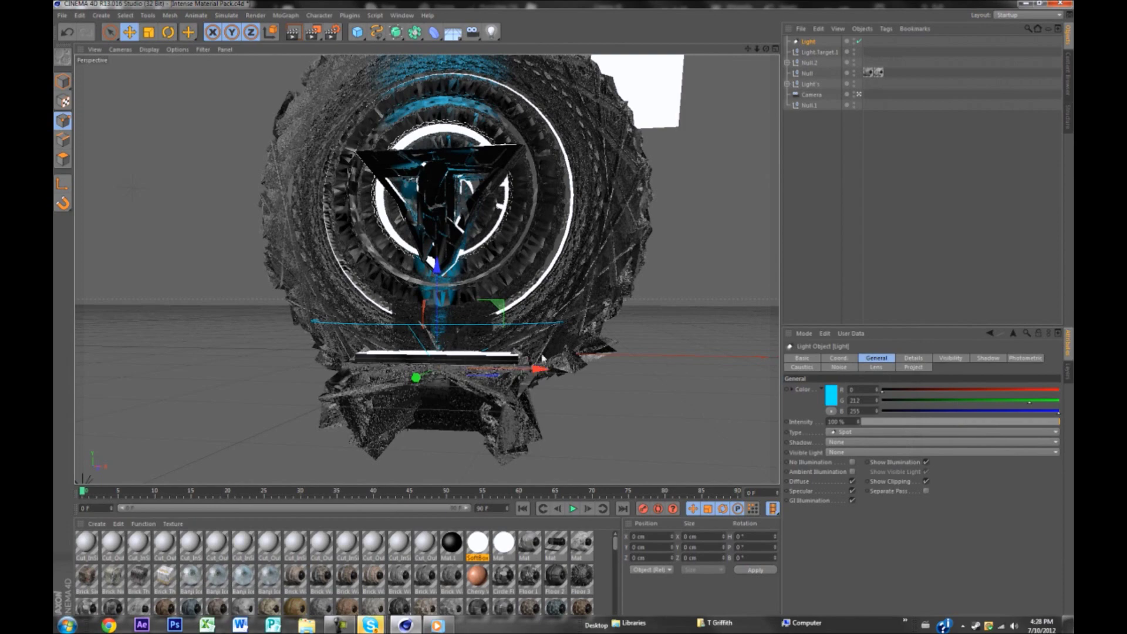
# Rotate the Null.2 wheel group together with the cyan light so the T logo faces the view head-on.
pyautogui.keyDown('alt'); pyautogui.moveTo(415, 327); pyautogui.dragTo(775, 185); pyautogui.keyUp('alt')
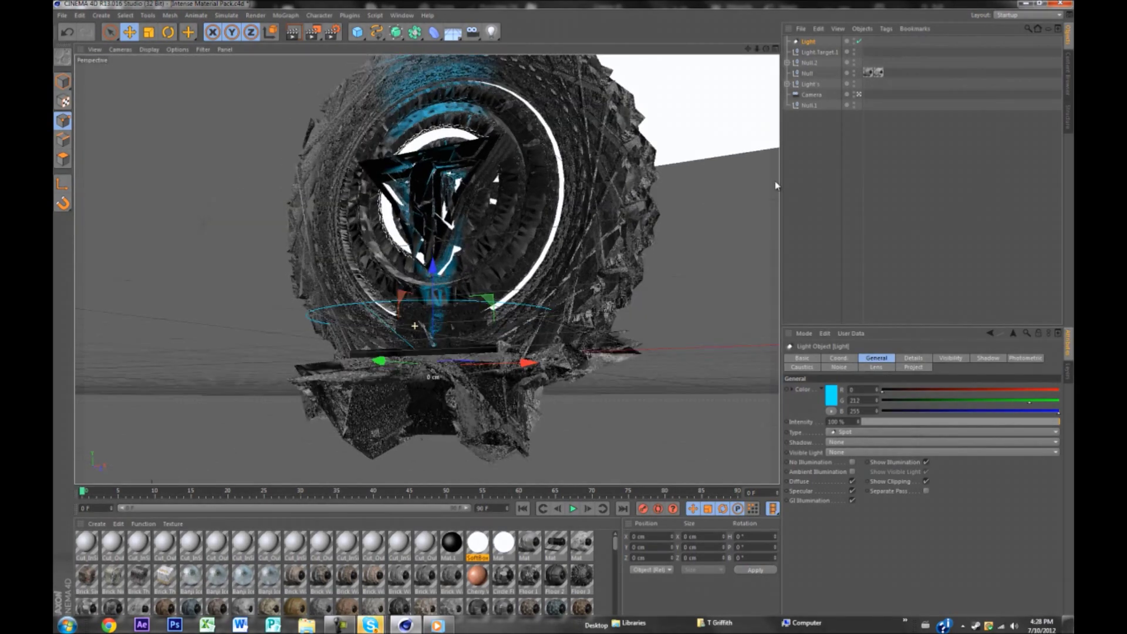
pyautogui.click(810, 63)
pyautogui.press('r')
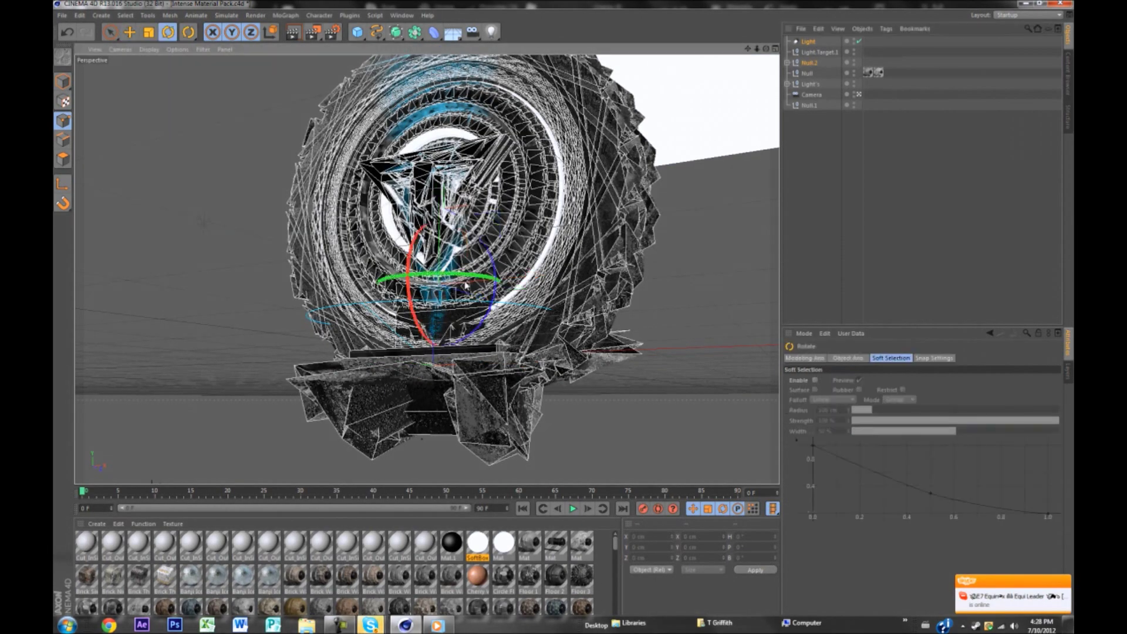
pyautogui.moveTo(465, 285); pyautogui.dragTo(488, 262)
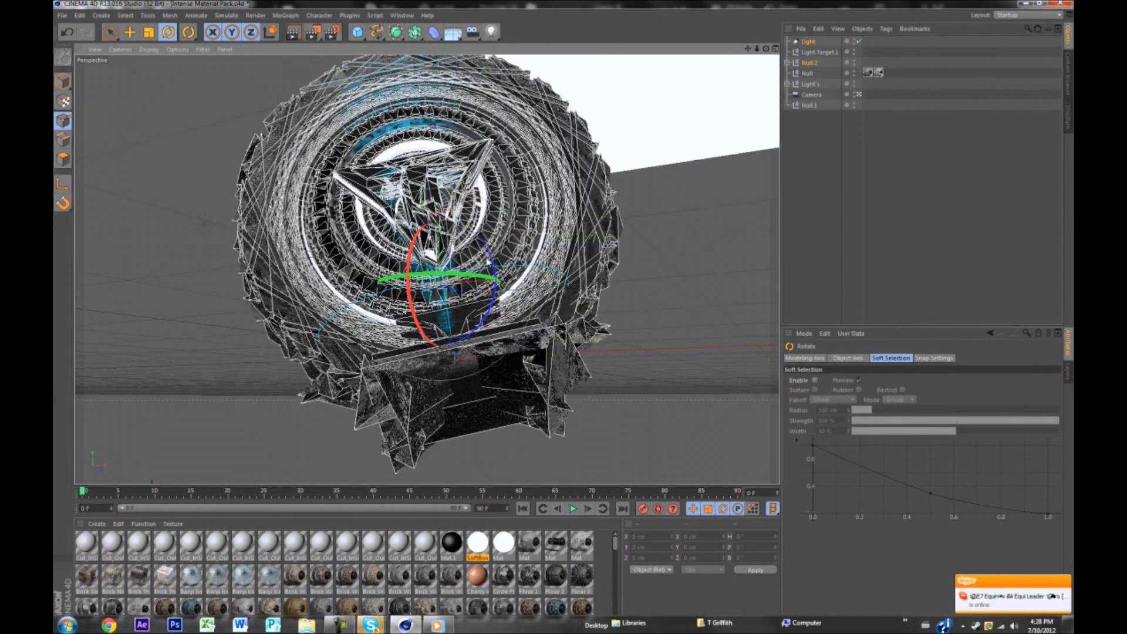
pyautogui.hotkey('ctrl', 'z')
pyautogui.keyDown('alt'); pyautogui.moveTo(511, 245); pyautogui.dragTo(512, 283, button='middle'); pyautogui.keyUp('alt')
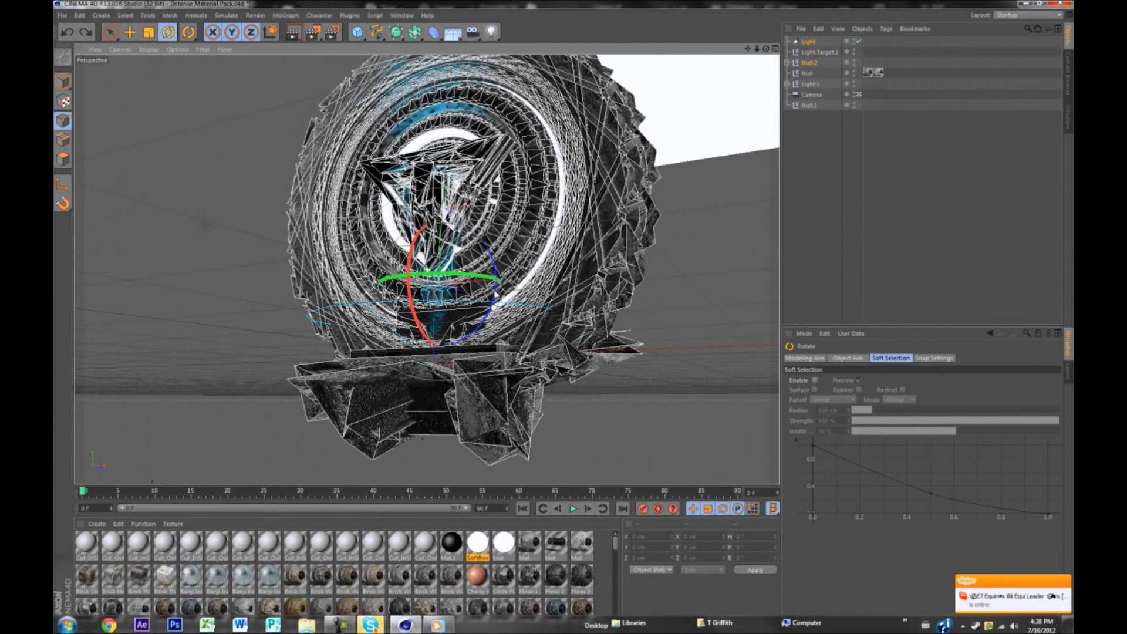
pyautogui.moveTo(473, 292); pyautogui.dragTo(506, 293)
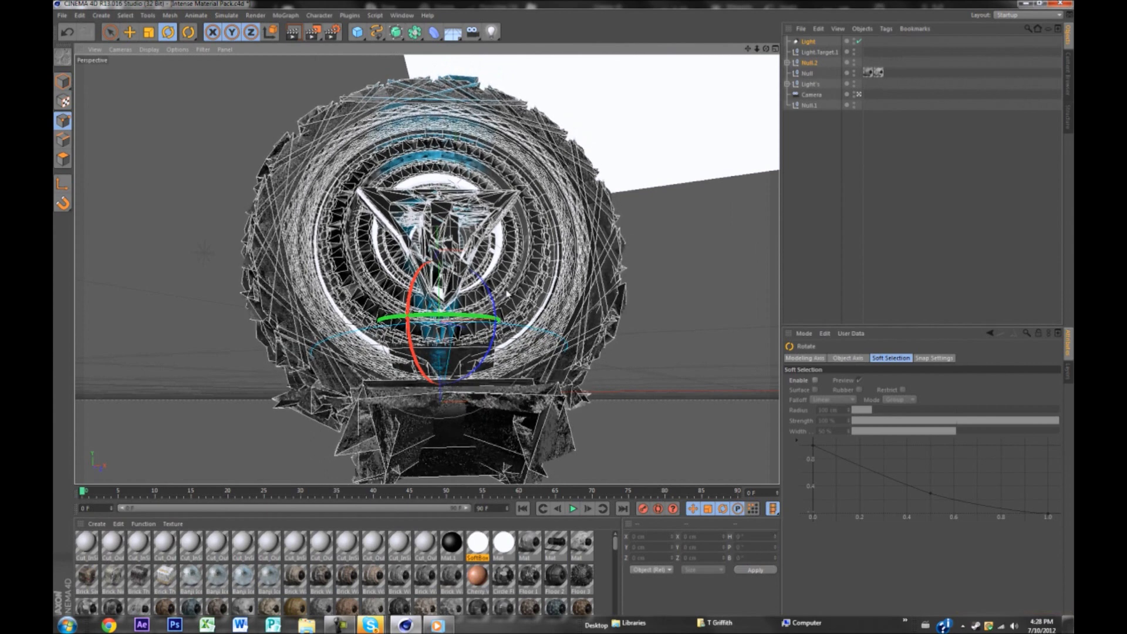
# Set the camera's heading and pitch rotation to 0° and reframe the shot so the wheel and its base fit in view.
pyautogui.click(810, 95)
pyautogui.click(840, 359)
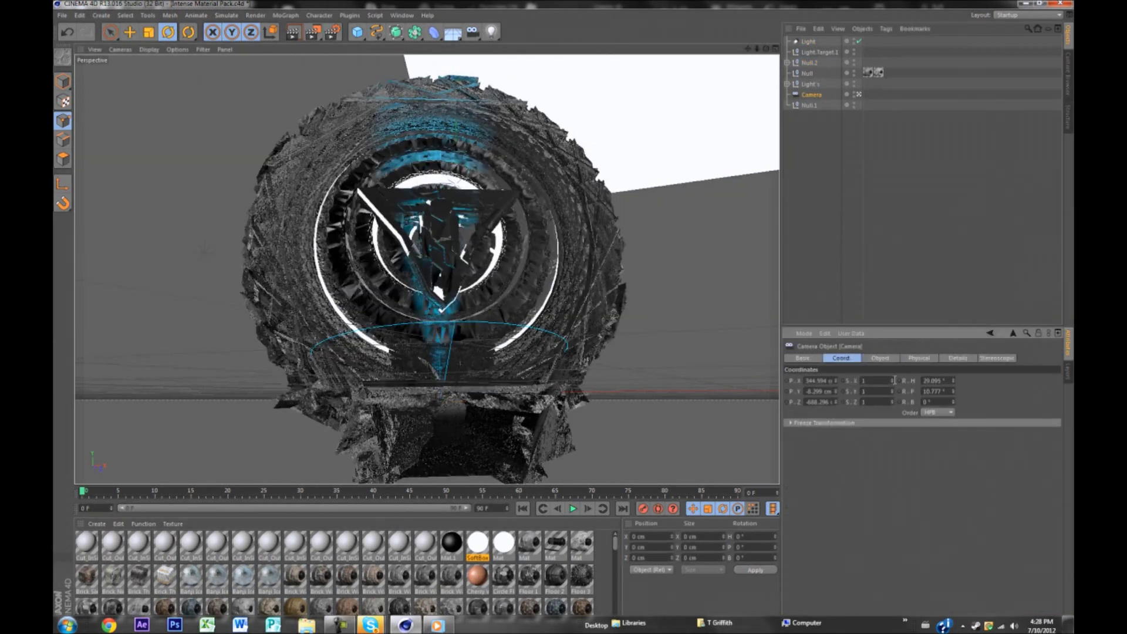
pyautogui.doubleClick(931, 391)
pyautogui.write('0')
pyautogui.press('Return')
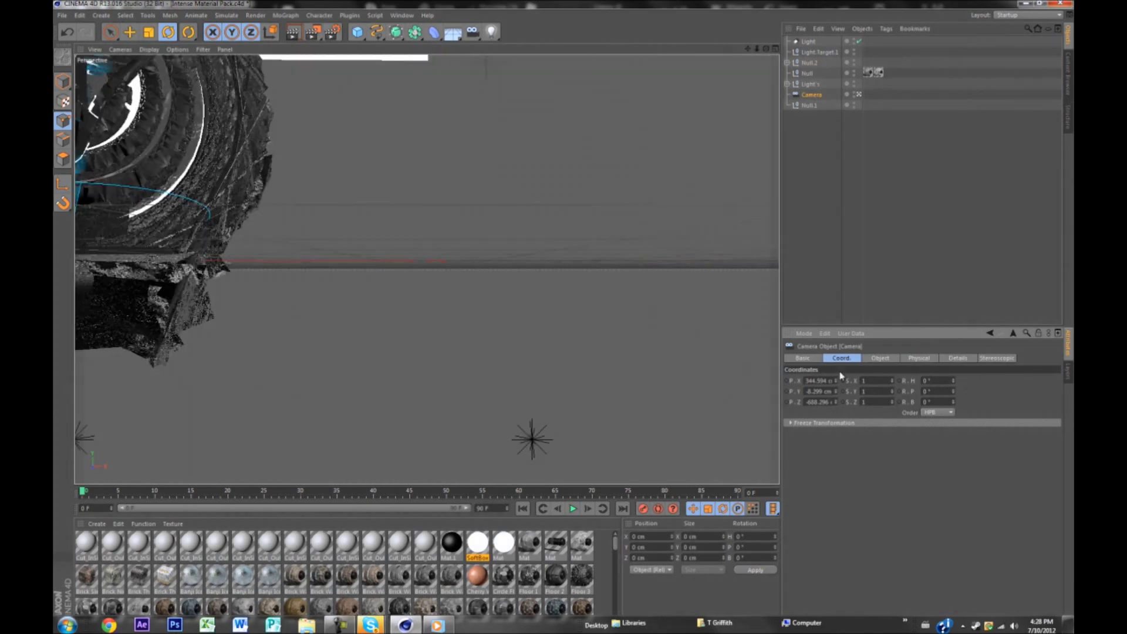
pyautogui.keyDown('alt'); pyautogui.moveTo(337, 278); pyautogui.dragTo(611, 329, button='middle'); pyautogui.keyUp('alt')
pyautogui.scroll(-2, 380, 199)
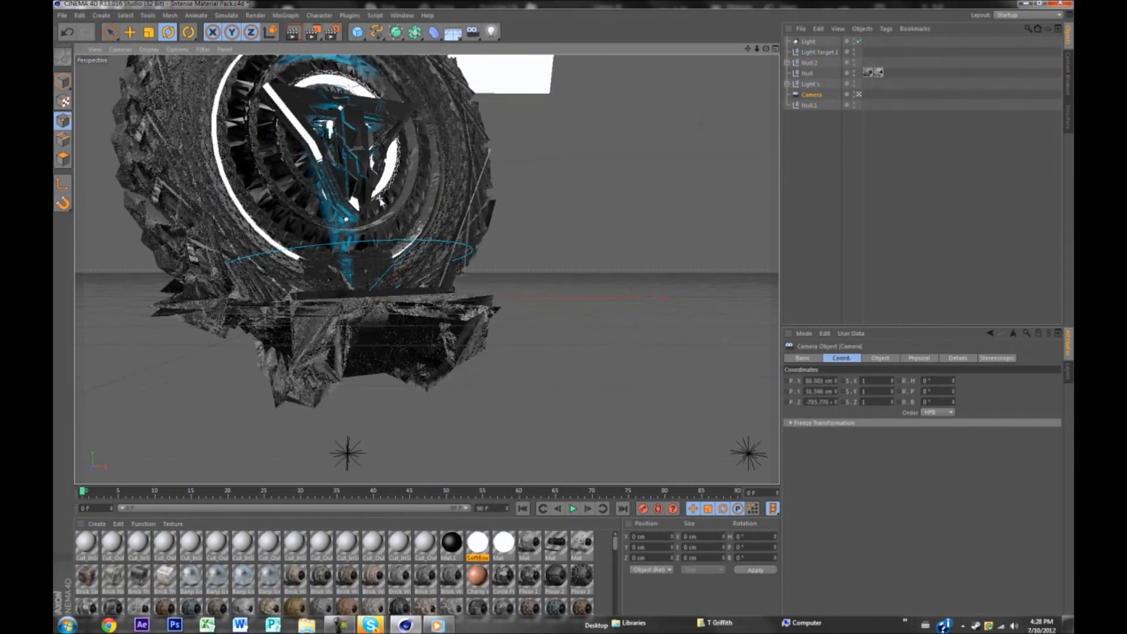
pyautogui.scroll(-2, 384, 231)
pyautogui.scroll(-2, 385, 286)
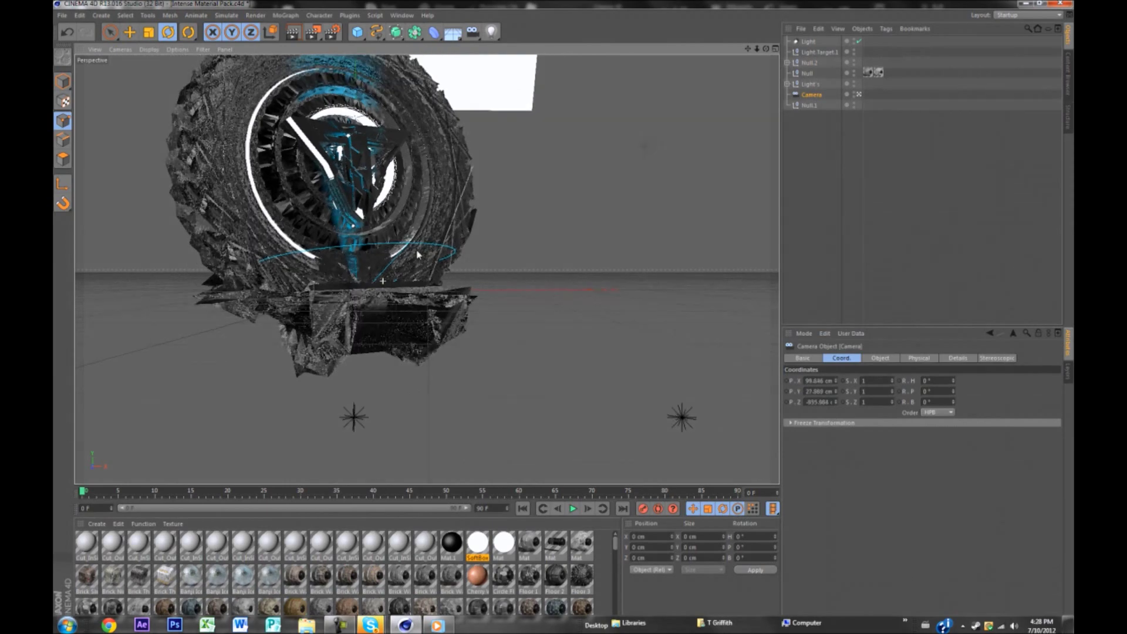
pyautogui.keyDown('alt'); pyautogui.moveTo(398, 354); pyautogui.dragTo(392, 436, button='middle'); pyautogui.keyUp('alt')
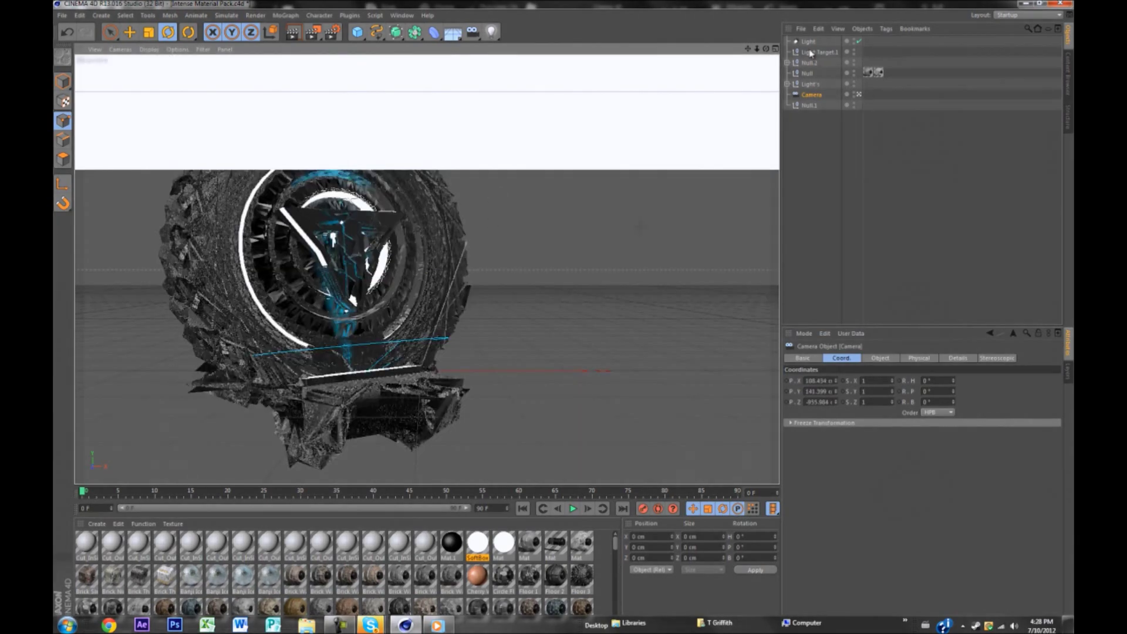
# Scale up the Light's group so its white panel sits farther from the wheel, and review the anti-aliasing render settings.
pyautogui.click(811, 85)
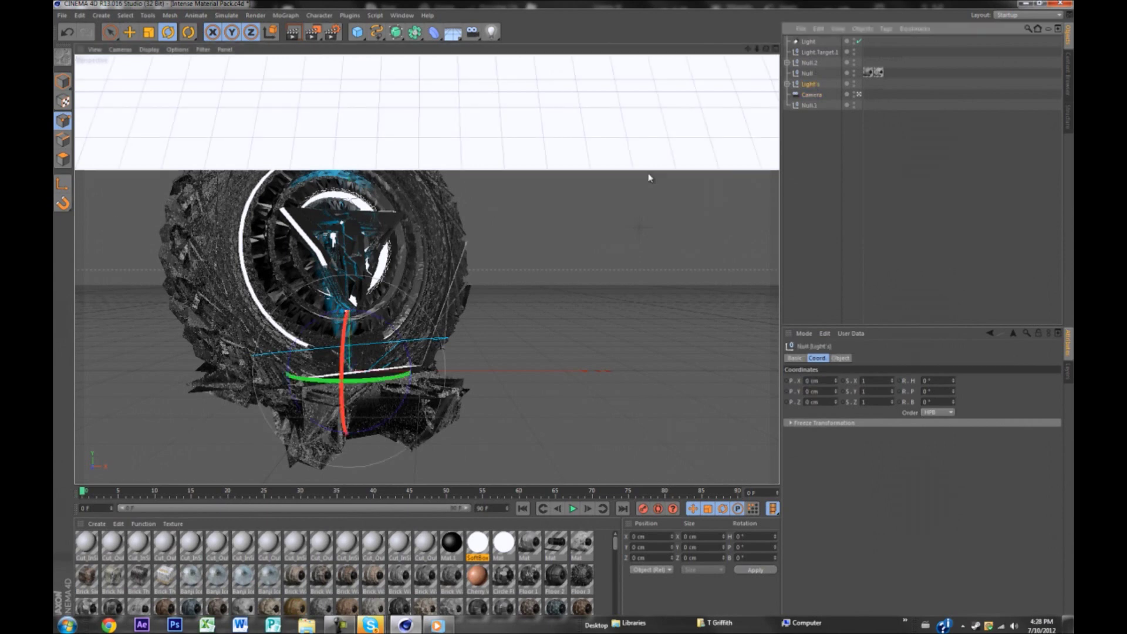
pyautogui.press('t')
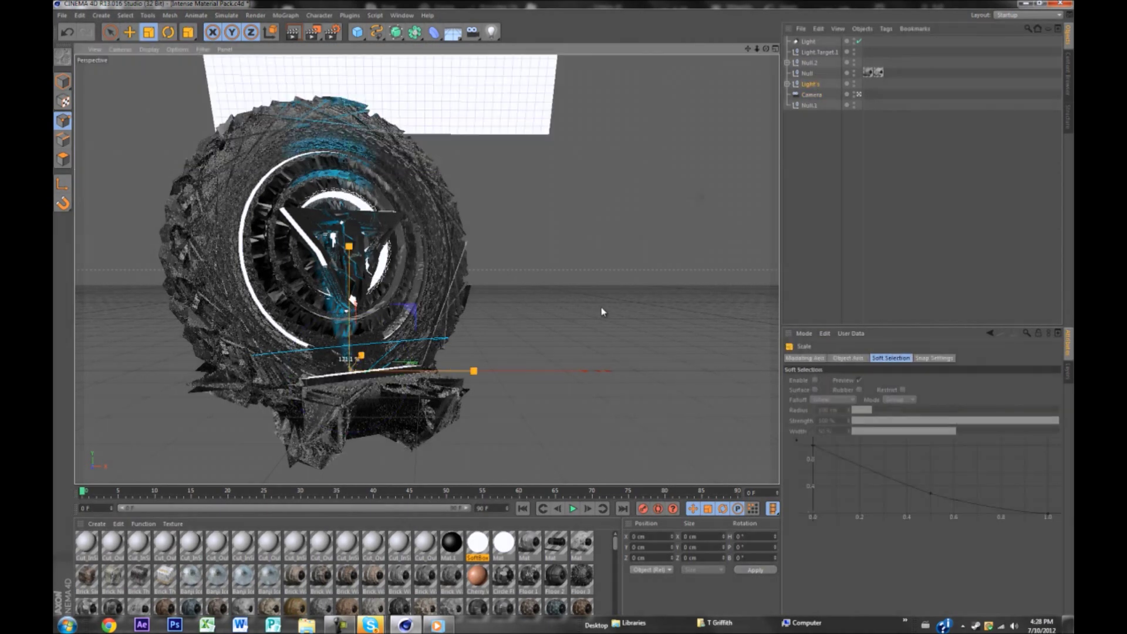
pyautogui.keyDown('alt'); pyautogui.moveTo(501, 298); pyautogui.dragTo(525, 294, button='middle'); pyautogui.keyUp('alt')
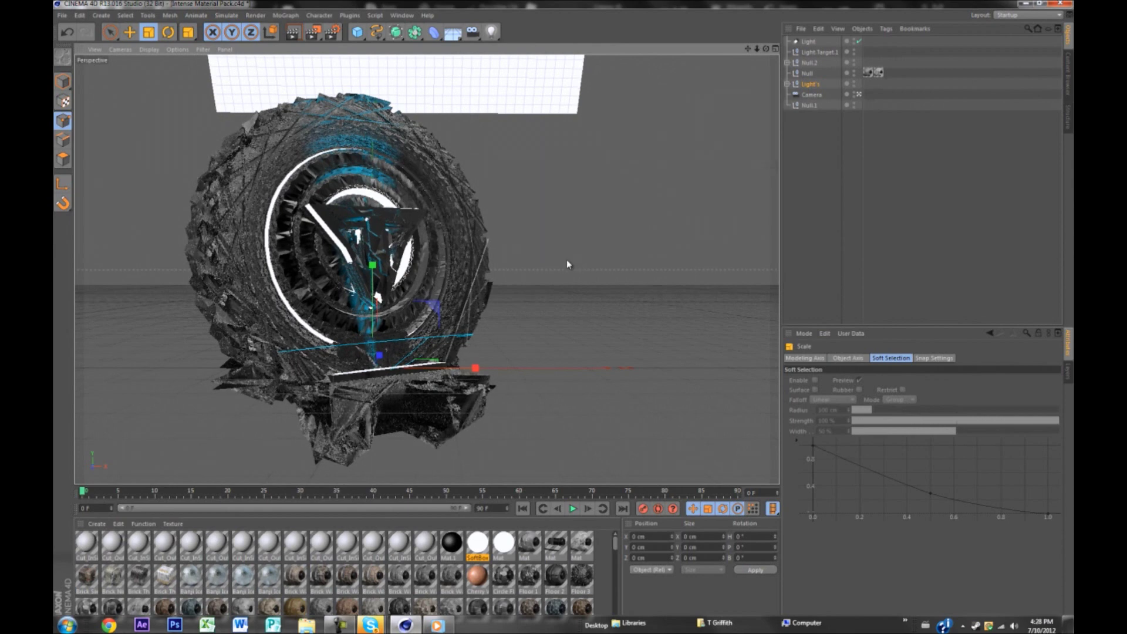
pyautogui.click(332, 33)
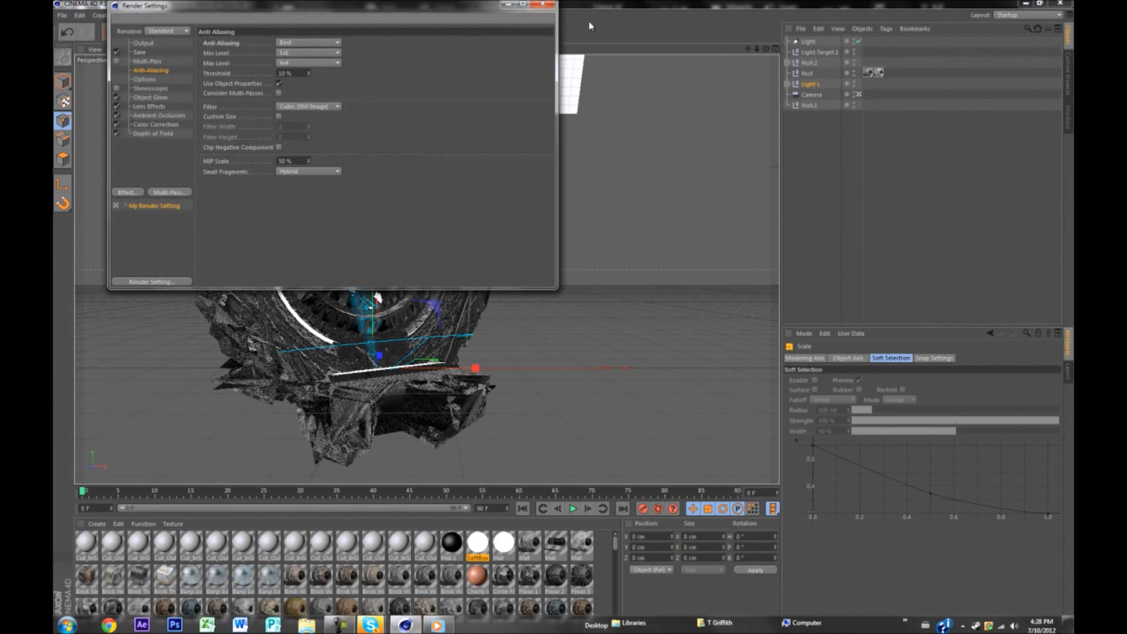
pyautogui.click(545, 6)
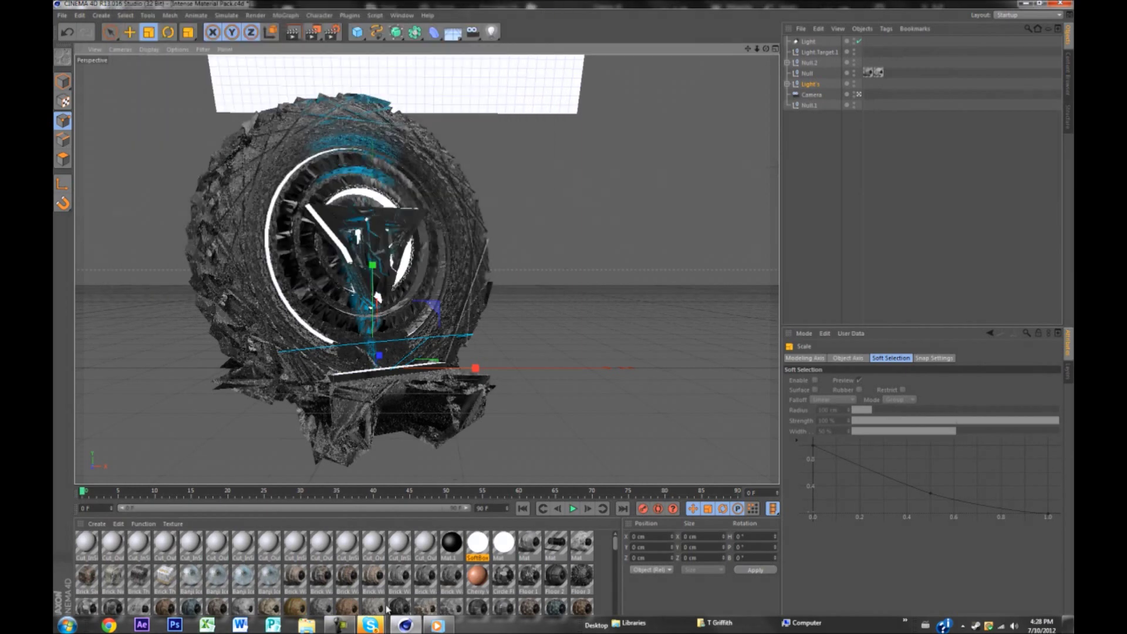
# Switch to the other Cinema 4D window and compare the finished renders tutorial.png and tutorial2.png in the Picture Viewer.
pyautogui.click(341, 625)
pyautogui.click(1030, 604)
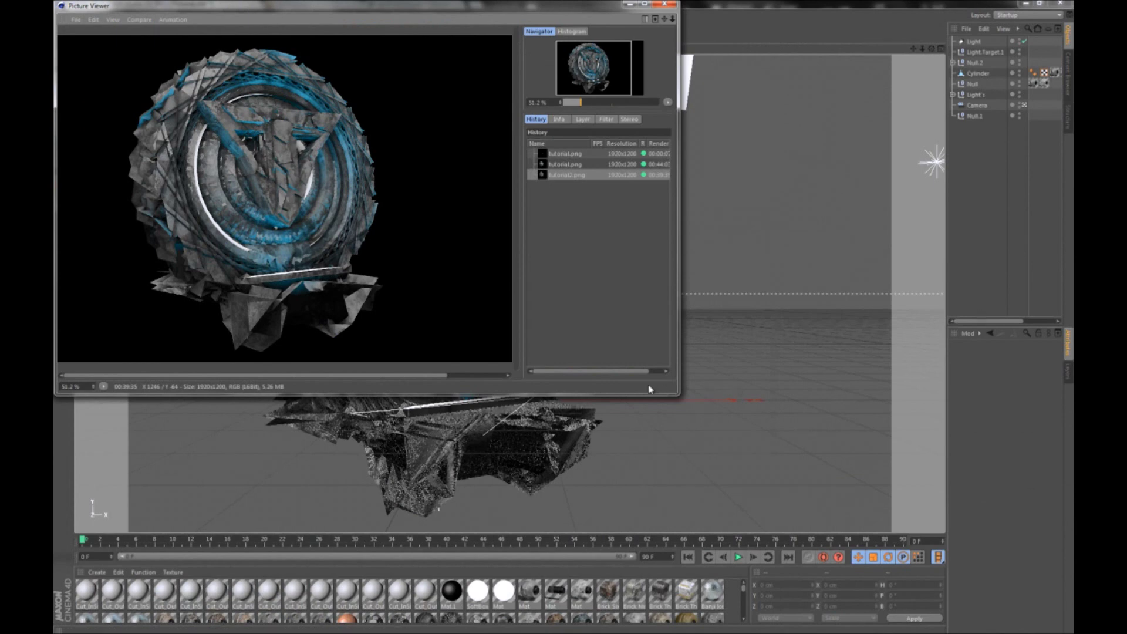
pyautogui.moveTo(626, 371); pyautogui.dragTo(643, 371)
pyautogui.click(585, 165)
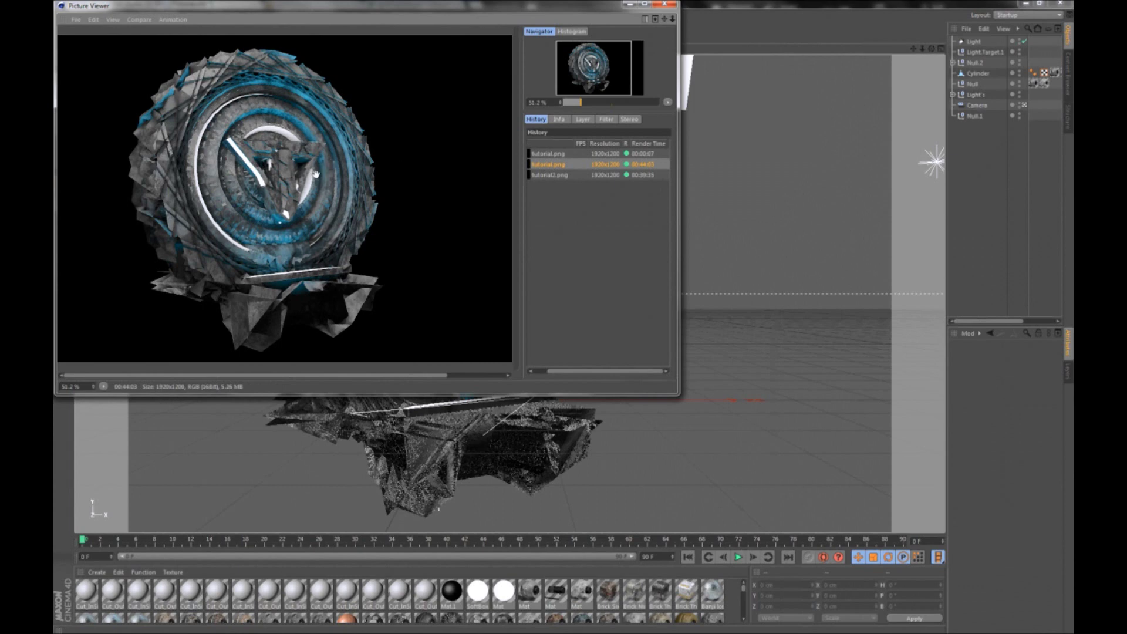
pyautogui.click(559, 176)
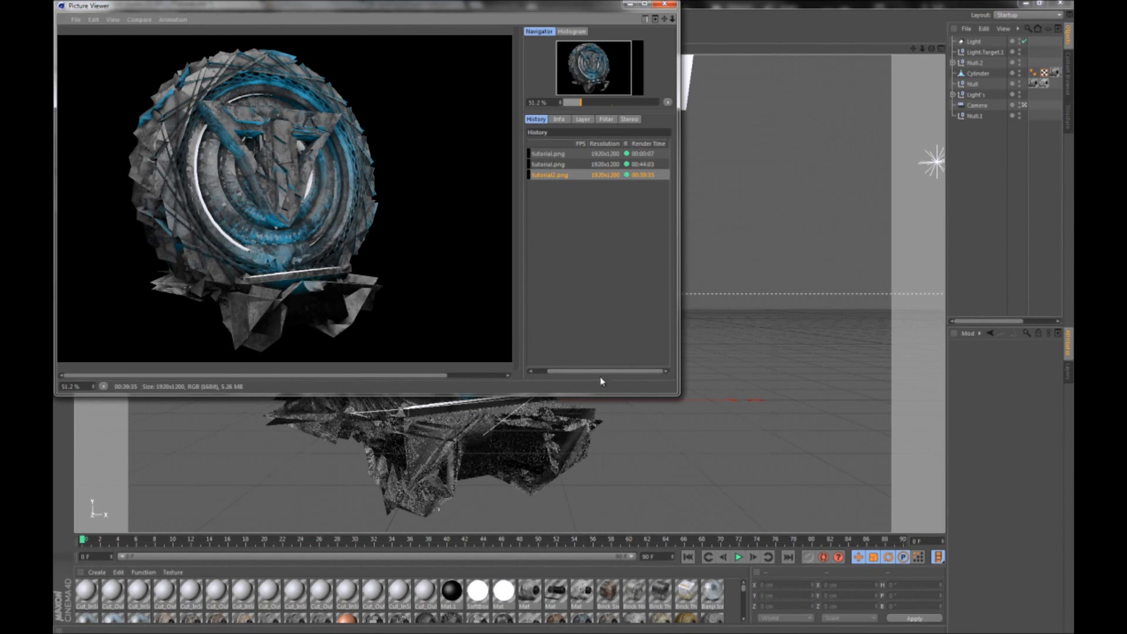
pyautogui.moveTo(600, 377); pyautogui.dragTo(535, 374)
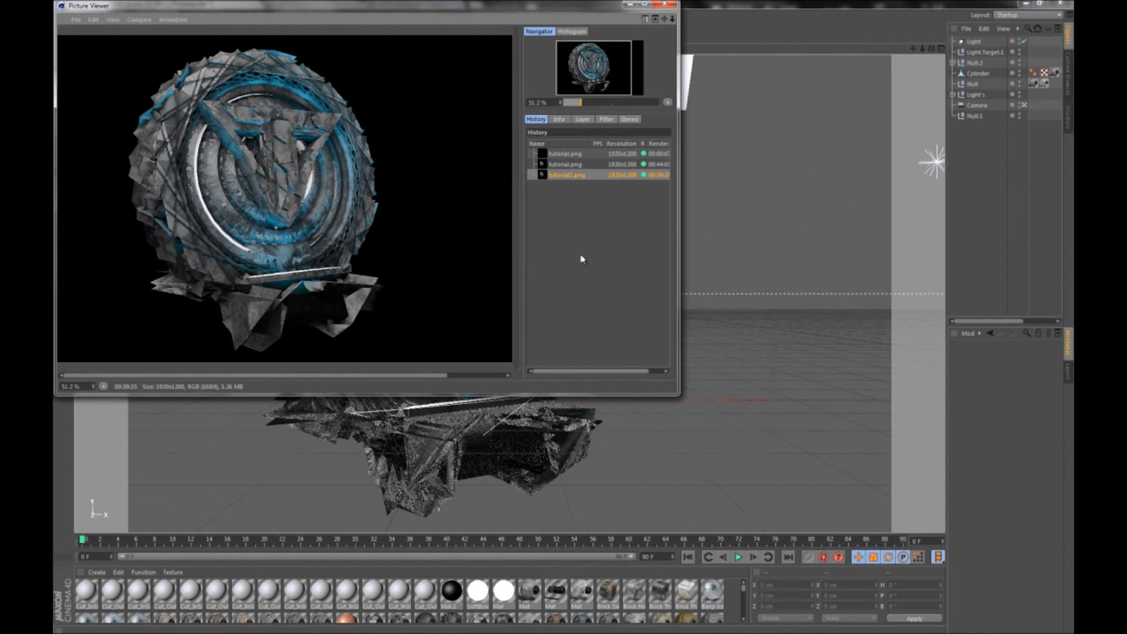
pyautogui.click(664, 4)
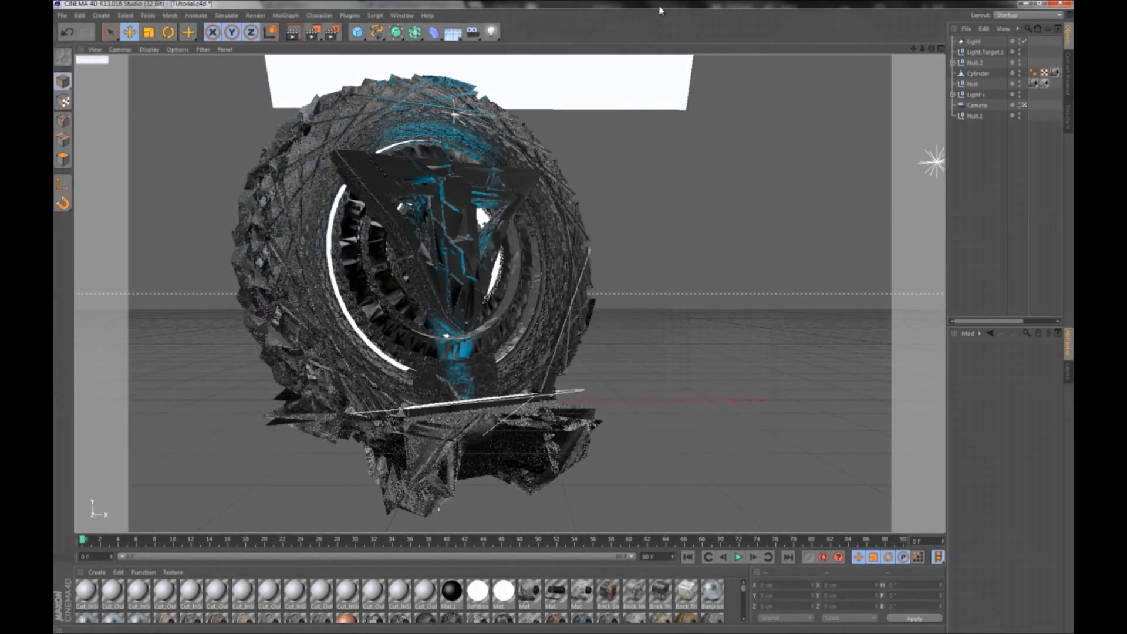
# Minimize the Cinema 4D window and launch Photoshop CS6.
pyautogui.click(61, 16)
pyautogui.click(1025, 4)
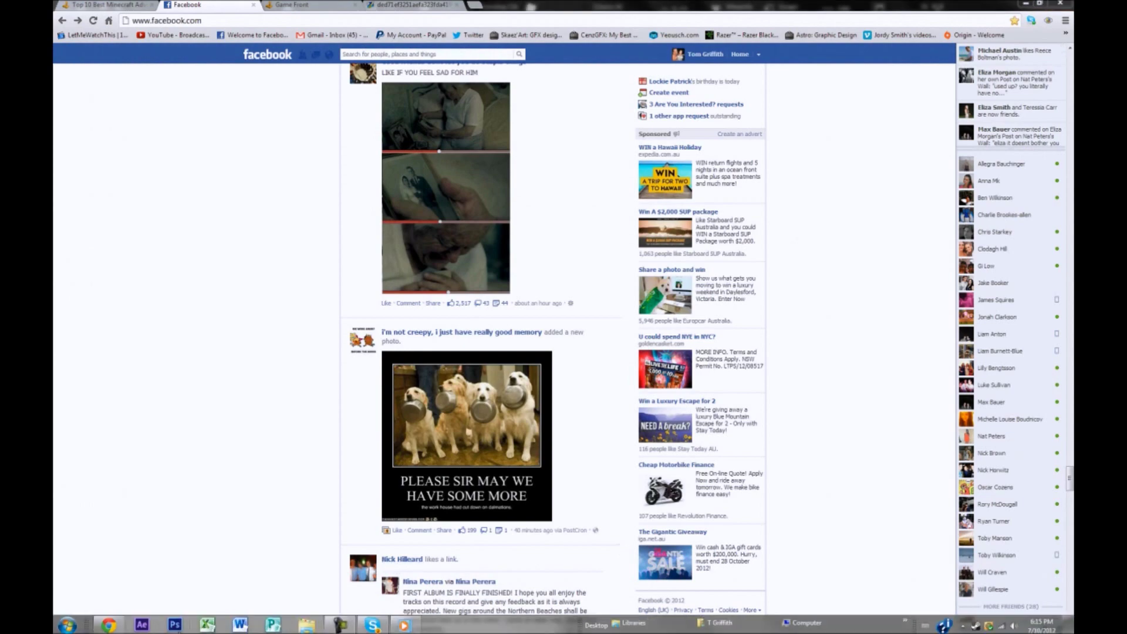
pyautogui.click(175, 625)
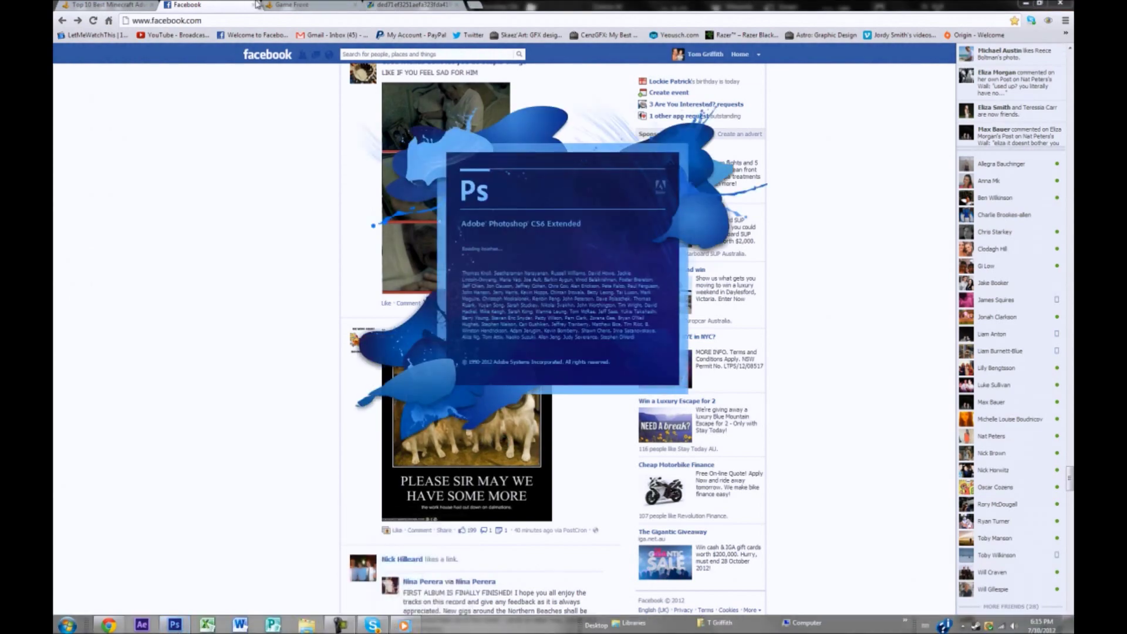
# Close the Facebook and Gyazo tabs in the browser and minimize its window while Photoshop loads.
pyautogui.click(256, 4)
pyautogui.click(312, 5)
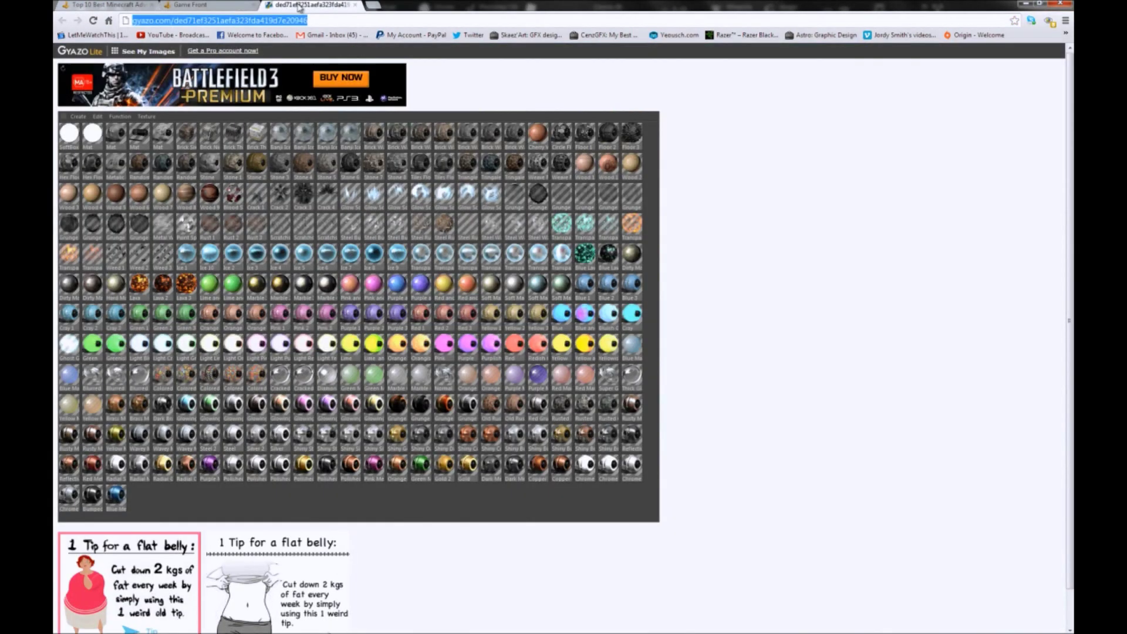
pyautogui.click(355, 5)
pyautogui.click(1038, 3)
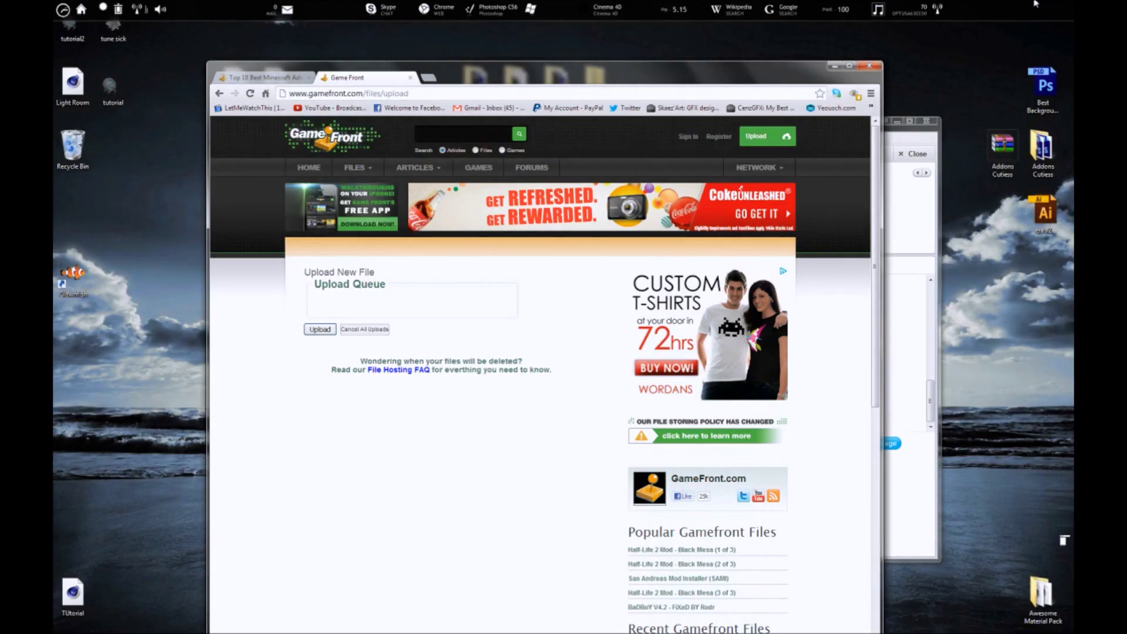
pyautogui.click(834, 66)
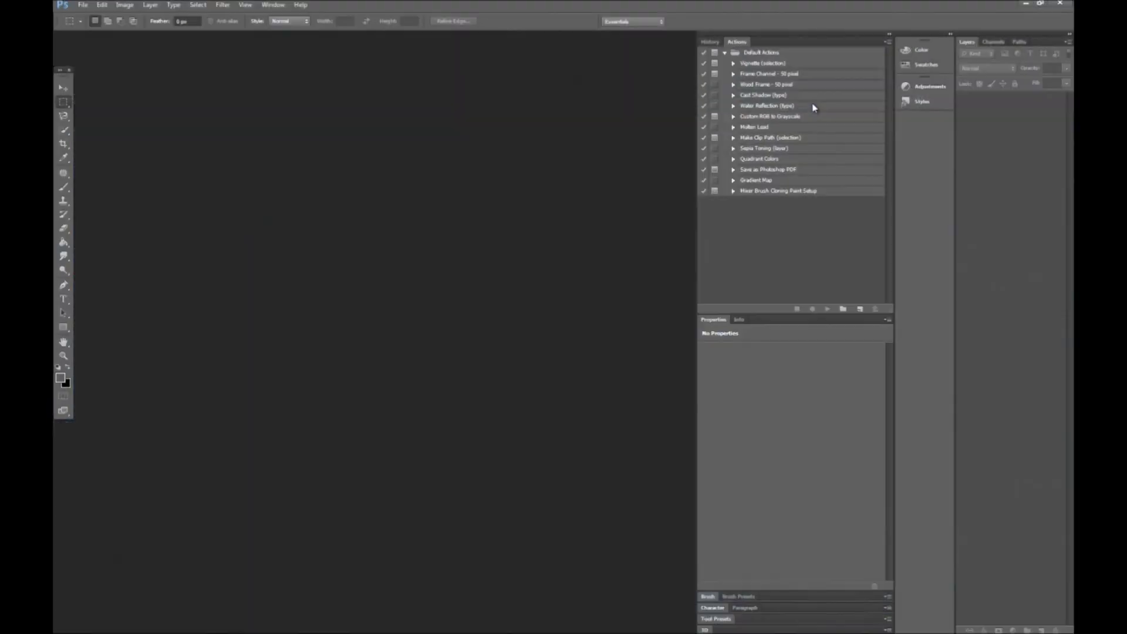
# Switch to the open Skype chat, reply "no wayyy", and return to Photoshop.
pyautogui.hotkey('alt', 'Tab')
pyautogui.write('no way')
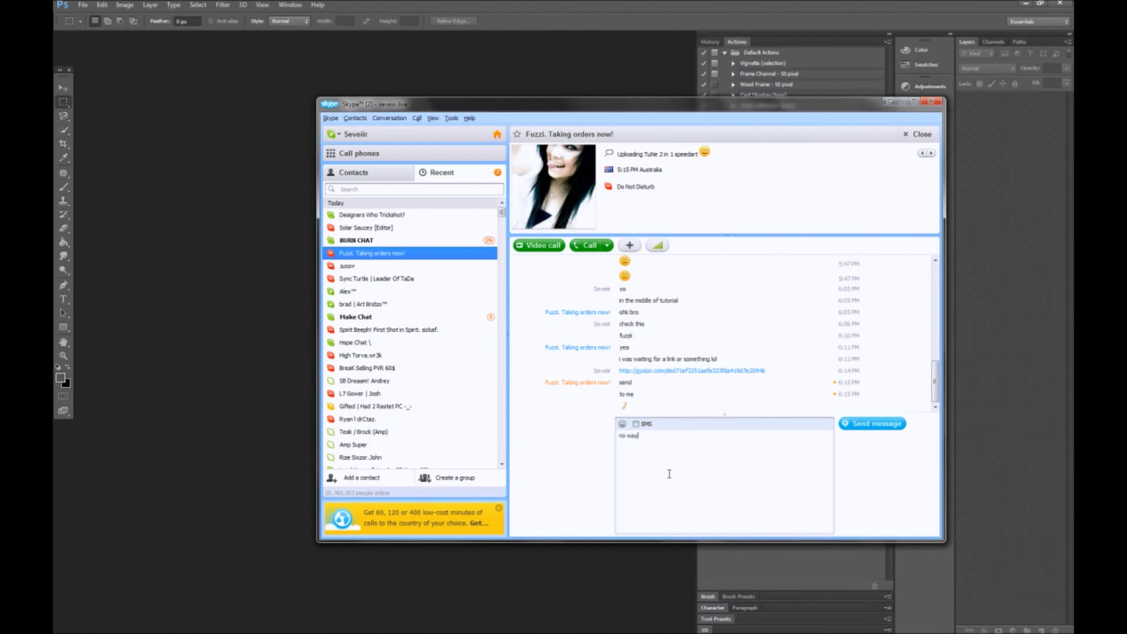
pyautogui.write('yy')
pyautogui.press('Return')
pyautogui.hotkey('alt', 'Tab')
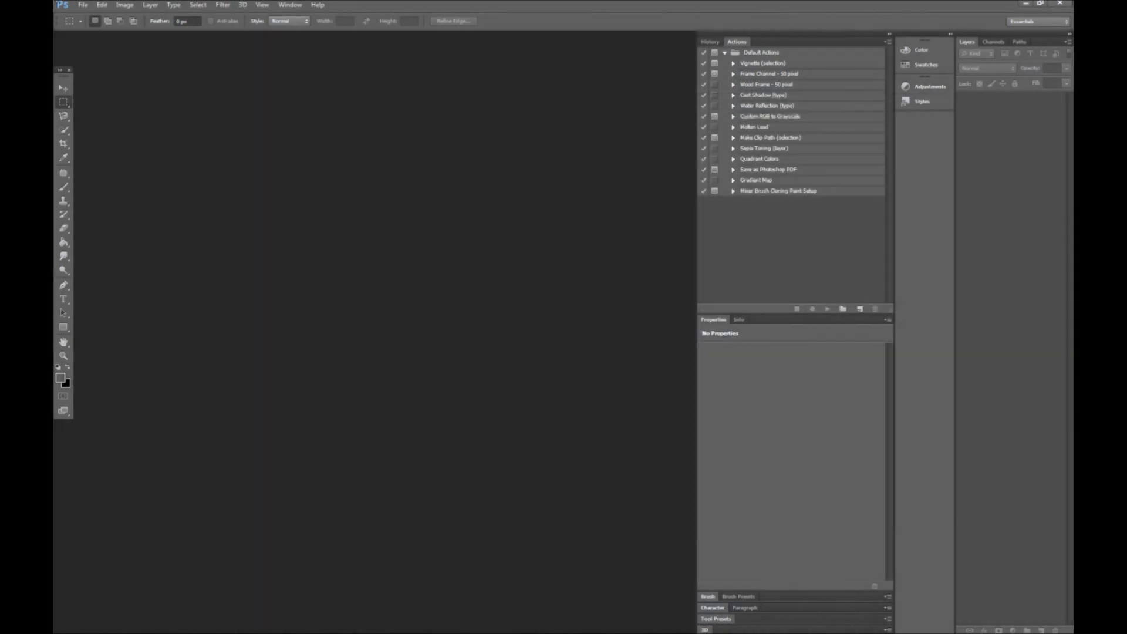
# Open the rendered image tutorial2.png from the Desktop and fit the whole canvas in view.
pyautogui.click(83, 5)
pyautogui.click(94, 27)
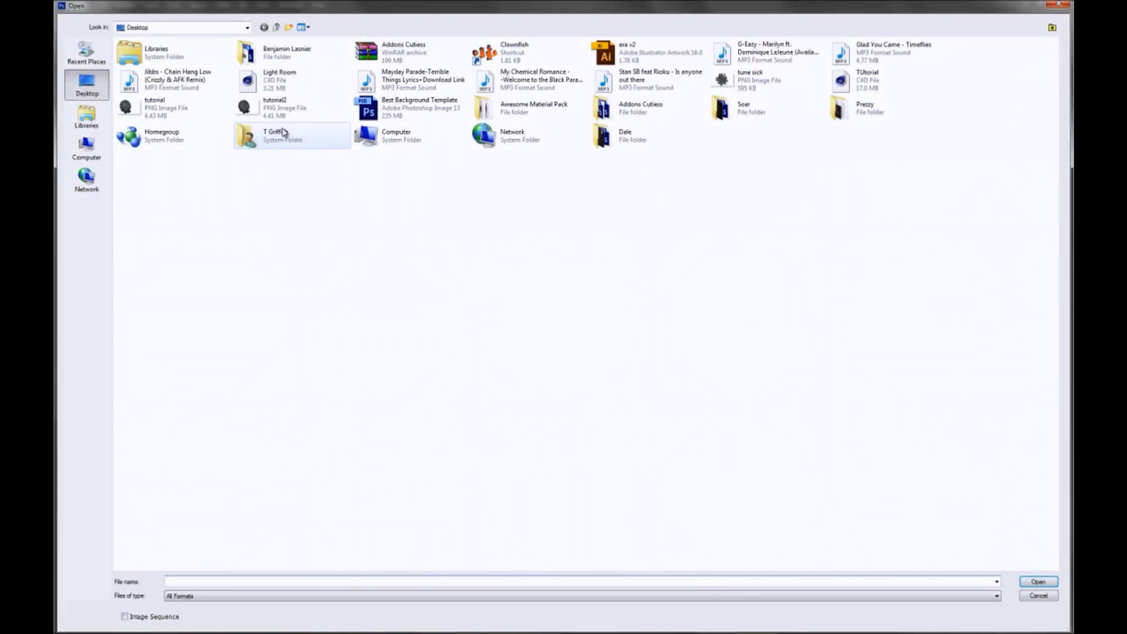
pyautogui.click(271, 108)
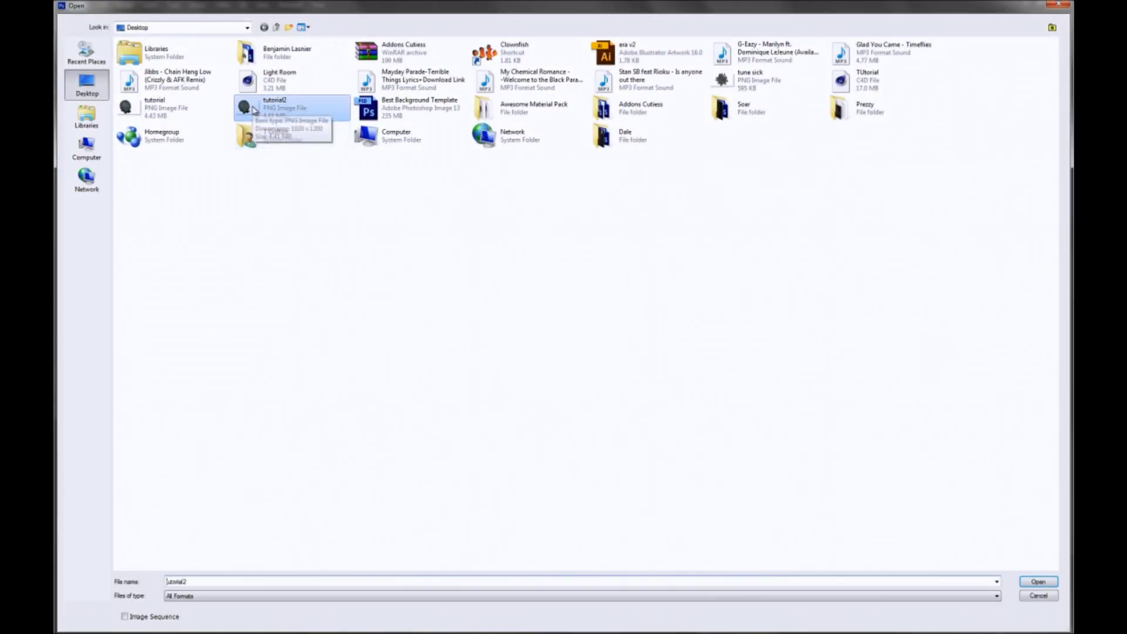
pyautogui.doubleClick(327, 111)
pyautogui.keyDown('alt'); pyautogui.scroll(3, 338, 309); pyautogui.keyUp('alt')
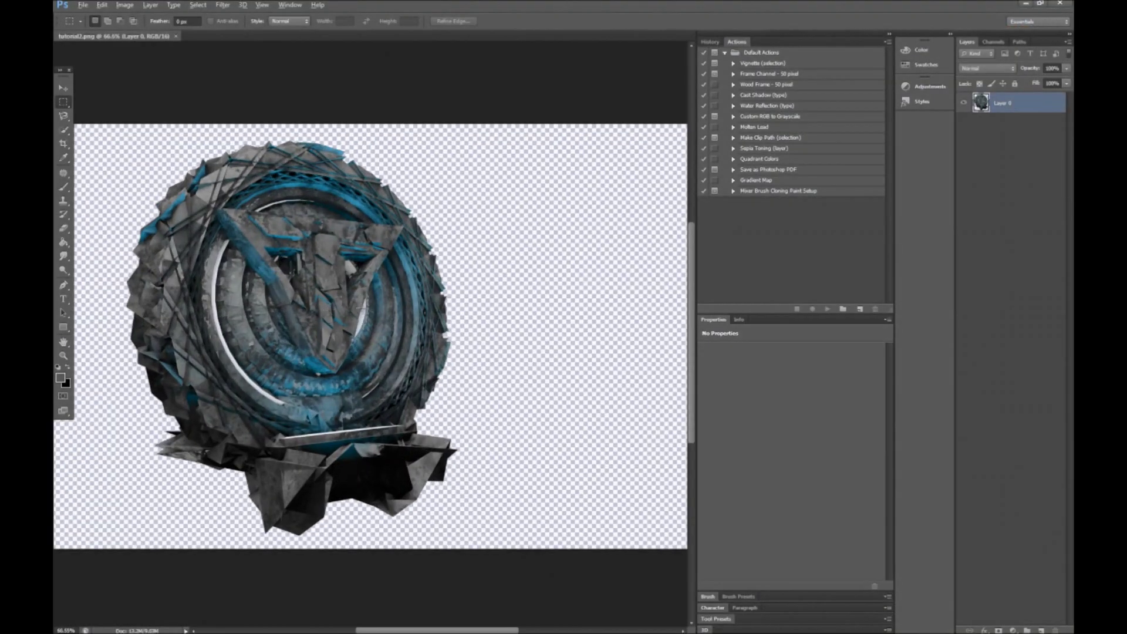
pyautogui.keyDown('alt'); pyautogui.scroll(-2, 329, 317); pyautogui.keyUp('alt')
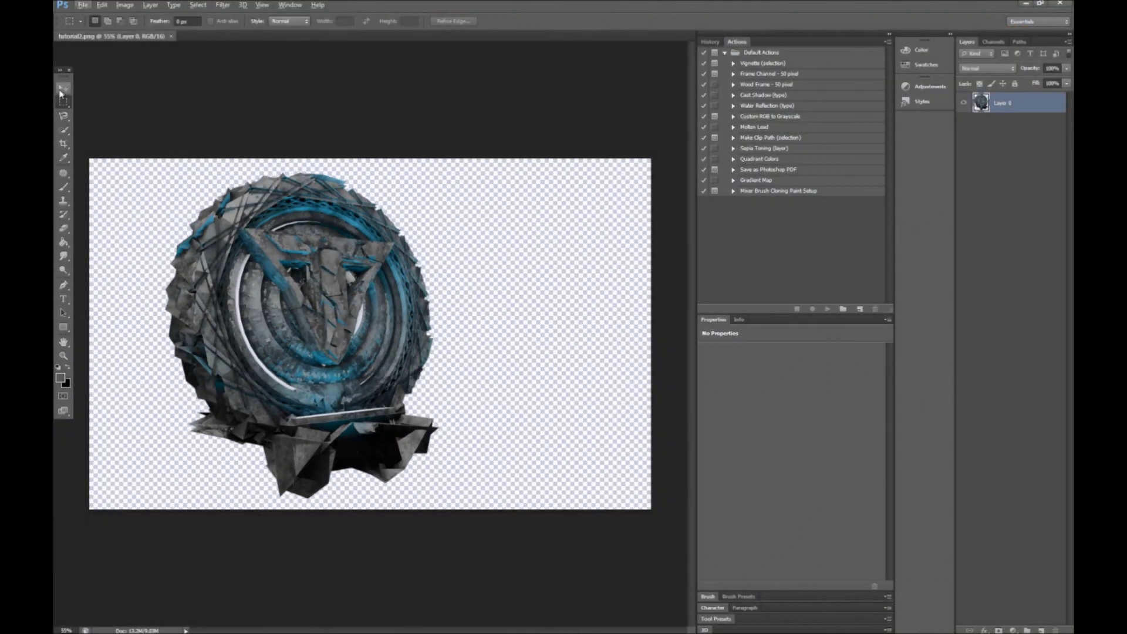
# Add a drop shadow to the render's layer with size 10 px, distance 2 px and opacity 30%.
pyautogui.click(64, 88)
pyautogui.doubleClick(1022, 102)
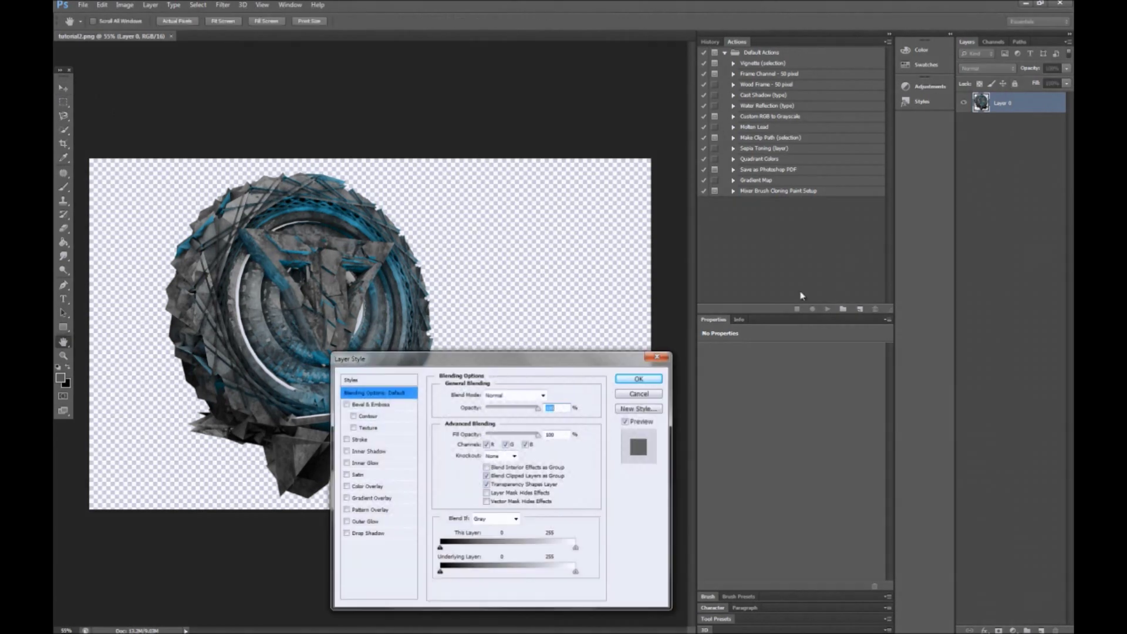
pyautogui.click(366, 533)
pyautogui.moveTo(560, 462); pyautogui.dragTo(494, 464)
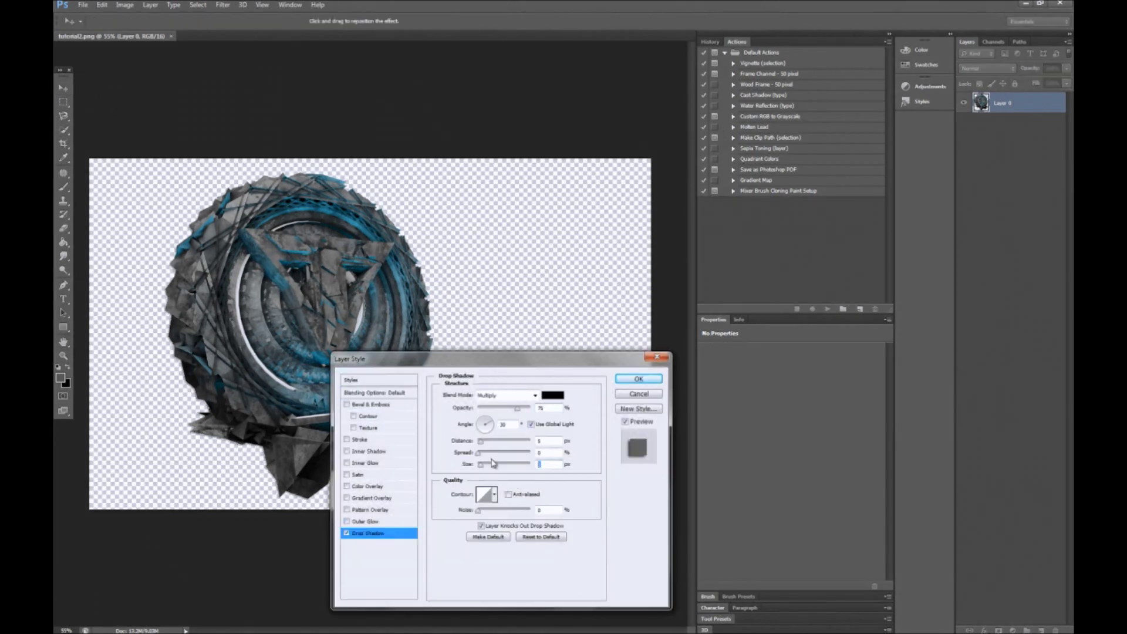
pyautogui.write('10')
pyautogui.moveTo(557, 443); pyautogui.dragTo(486, 432)
pyautogui.write('2')
pyautogui.click(492, 407)
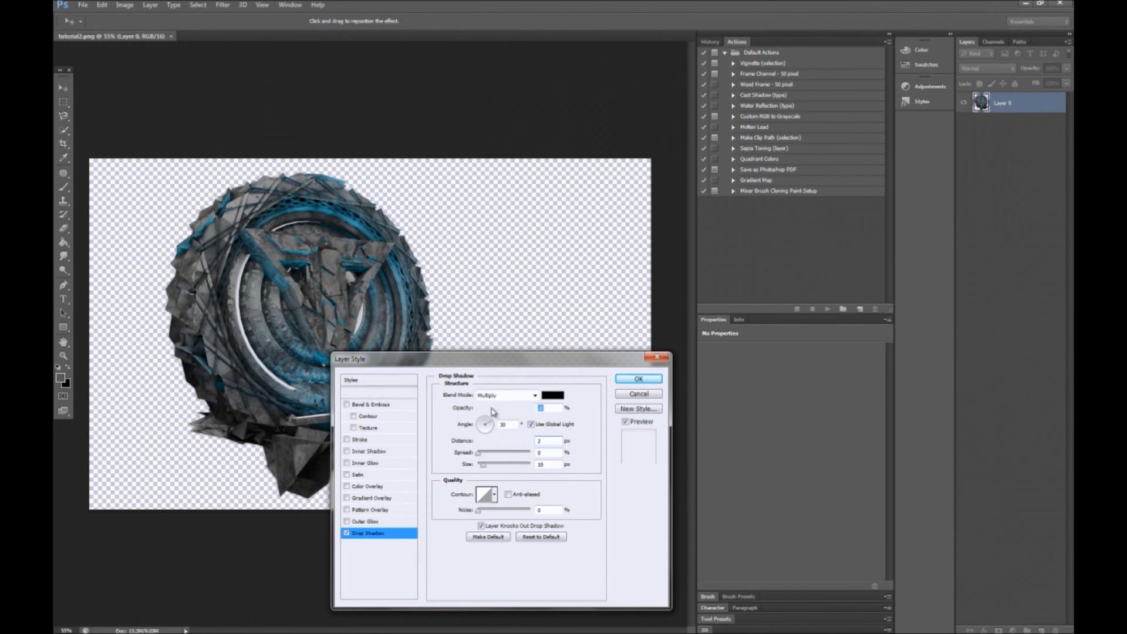
pyautogui.doubleClick(540, 407)
pyautogui.write('30')
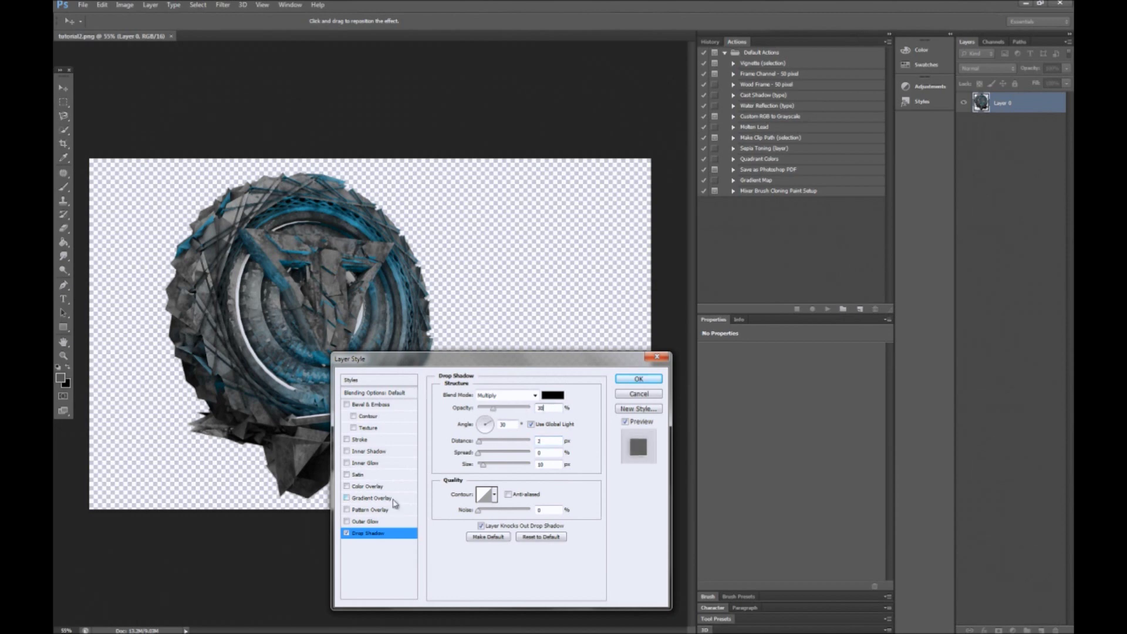
# Add an outer glow to the render's layer, keeping the near-white fcfcfc colour and setting its opacity to 45%.
pyautogui.click(353, 521)
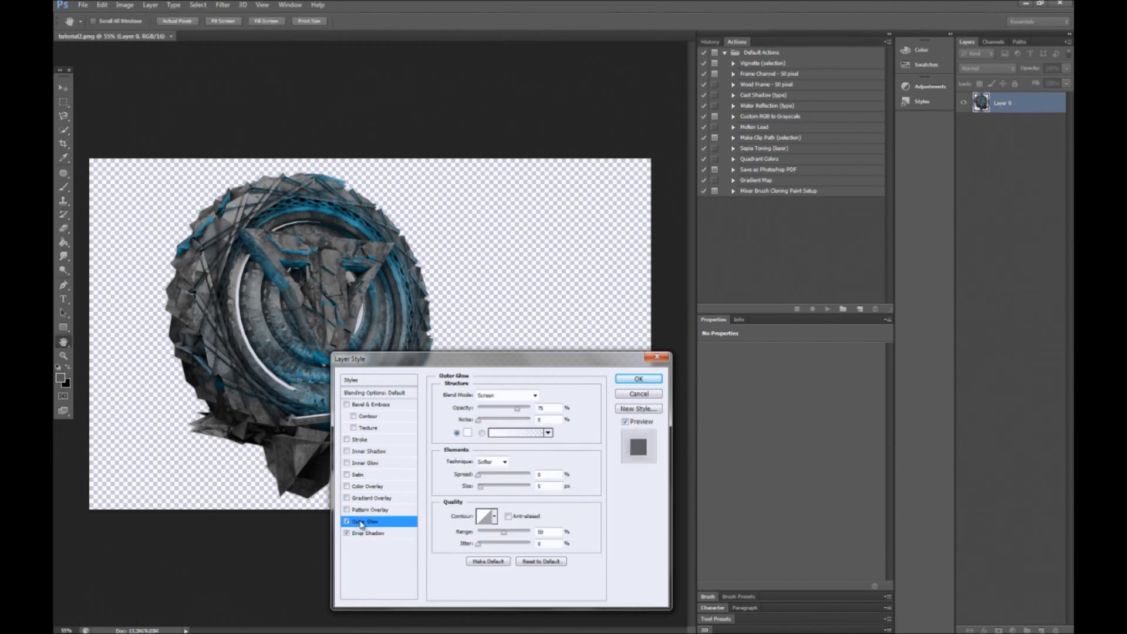
pyautogui.click(468, 433)
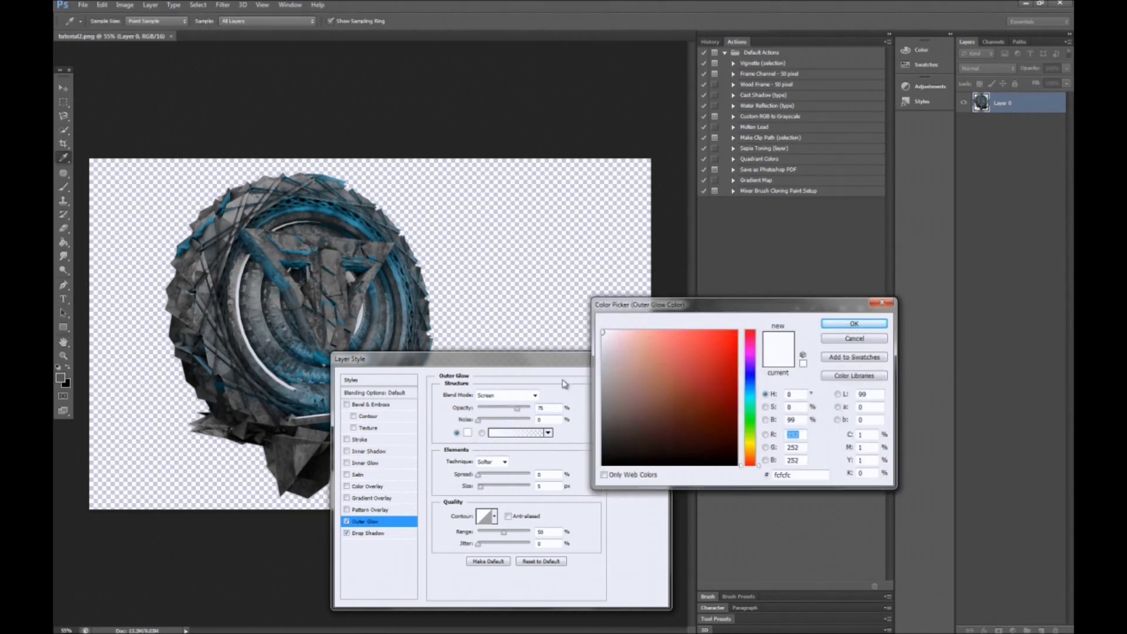
pyautogui.press('Return')
pyautogui.moveTo(517, 407); pyautogui.dragTo(499, 410)
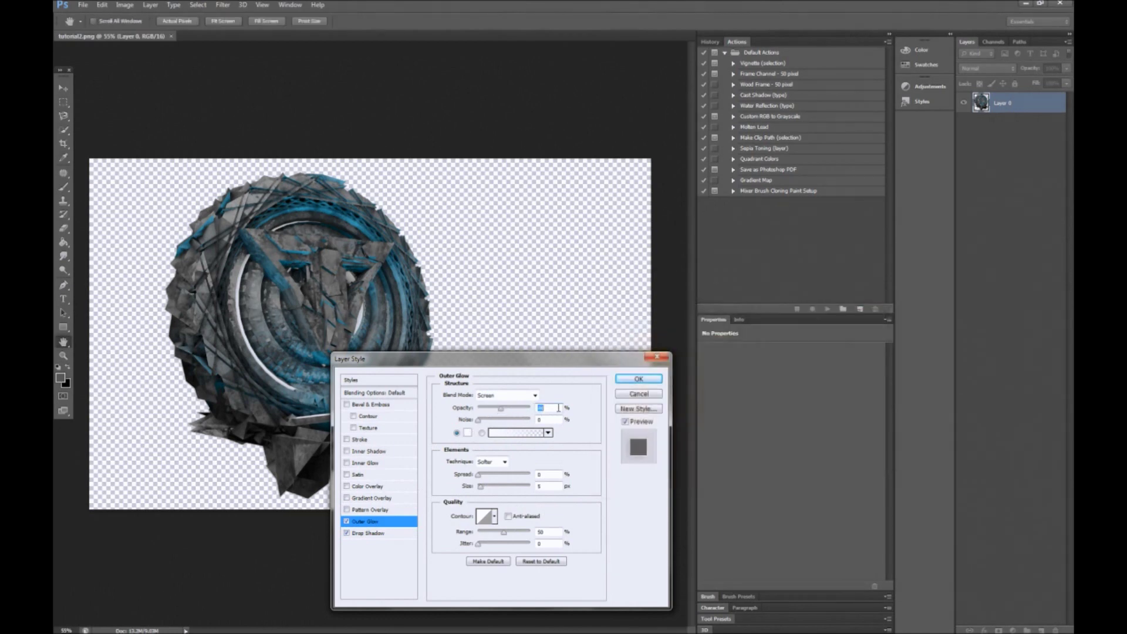
pyautogui.write('45')
# Add a Bevel & Emboss effect with both highlight and shadow opacity set to 25%.
pyautogui.click(354, 406)
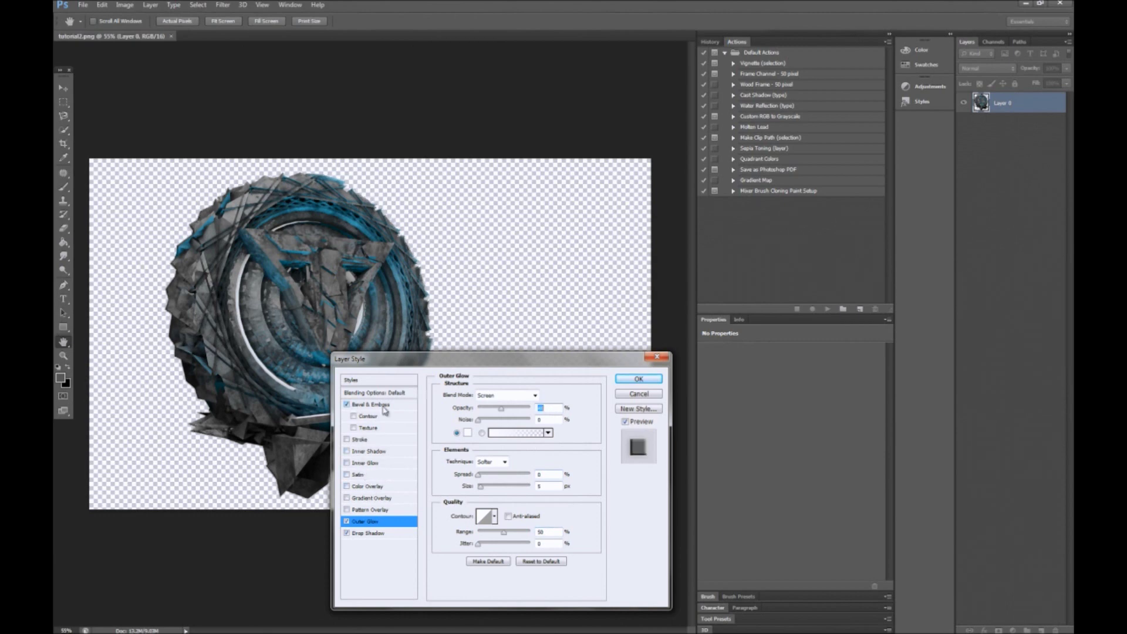
pyautogui.press('BackSpace')
pyautogui.press('BackSpace')
pyautogui.write('25')
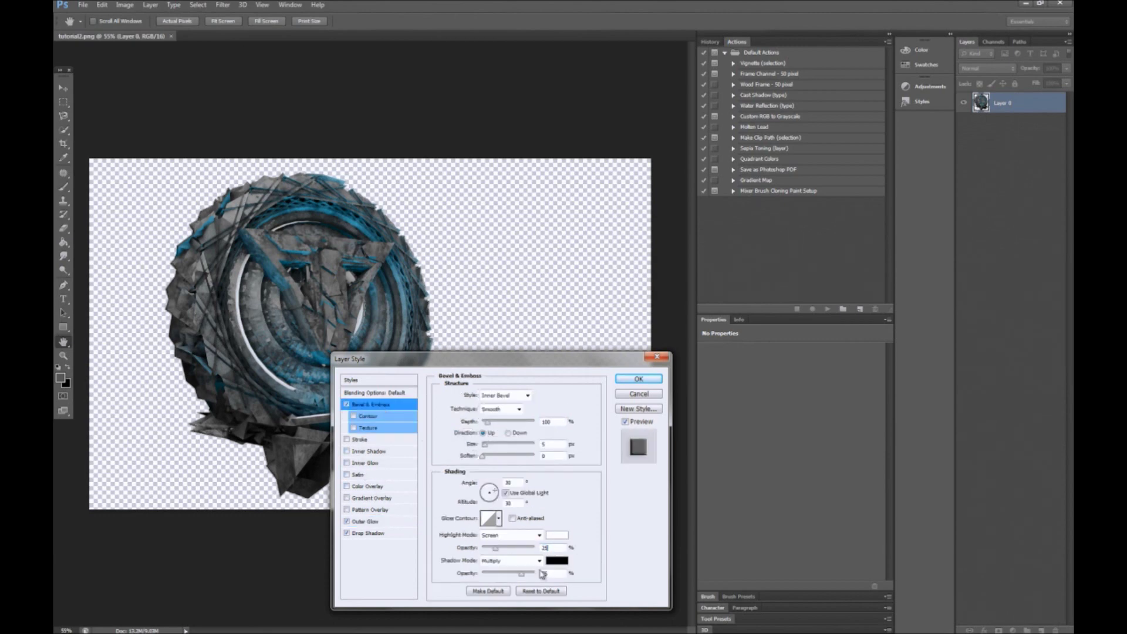
pyautogui.press('BackSpace')
pyautogui.press('BackSpace')
pyautogui.write('25')
pyautogui.moveTo(560, 421); pyautogui.dragTo(439, 420)
# Add a gradient overlay in Color Dodge mode at 30% opacity and apply the layer styles.
pyautogui.click(348, 499)
pyautogui.click(370, 498)
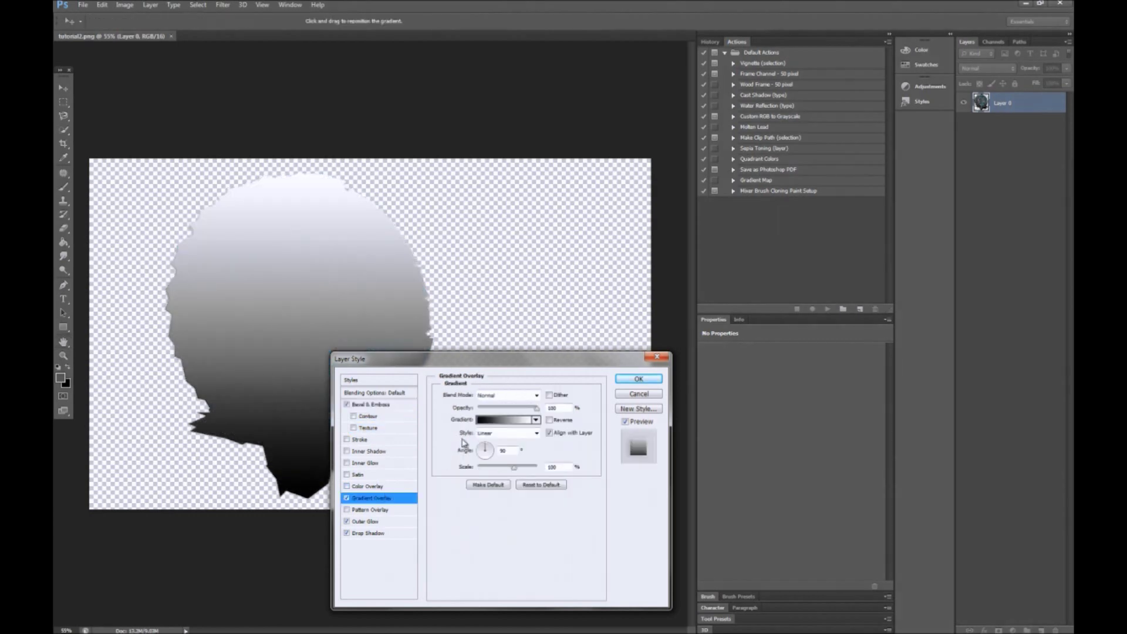
pyautogui.click(504, 395)
pyautogui.click(493, 399)
pyautogui.press('Down')
pyautogui.press('Down')
pyautogui.press('Down')
pyautogui.press('Down')
pyautogui.press('Down')
pyautogui.press('Down')
pyautogui.press('Down')
pyautogui.press('Down')
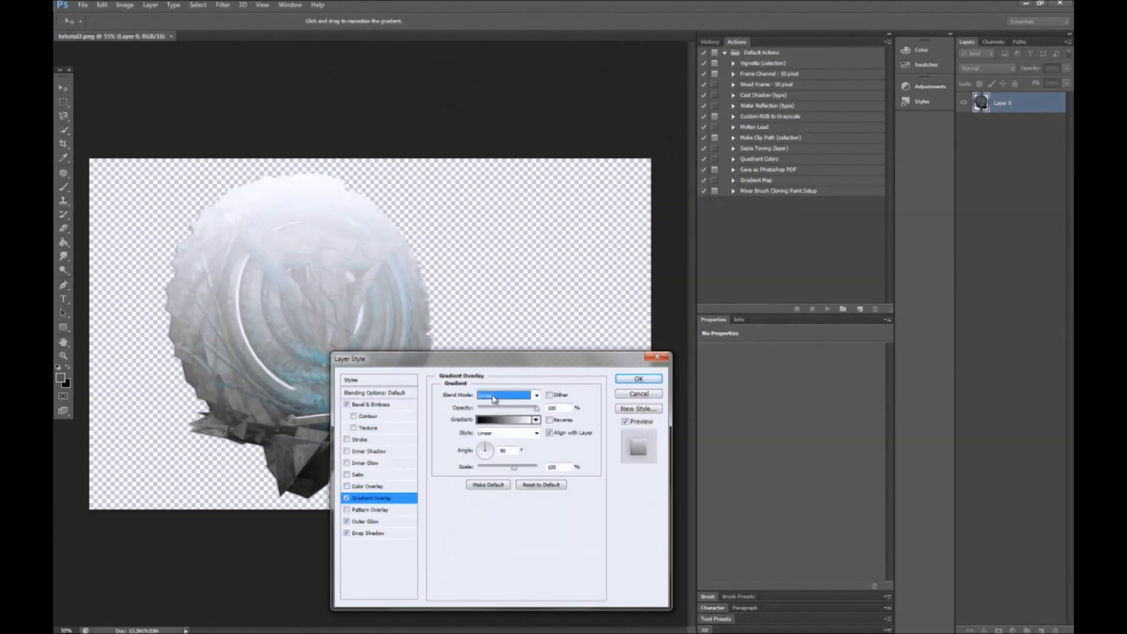
pyautogui.press('Down')
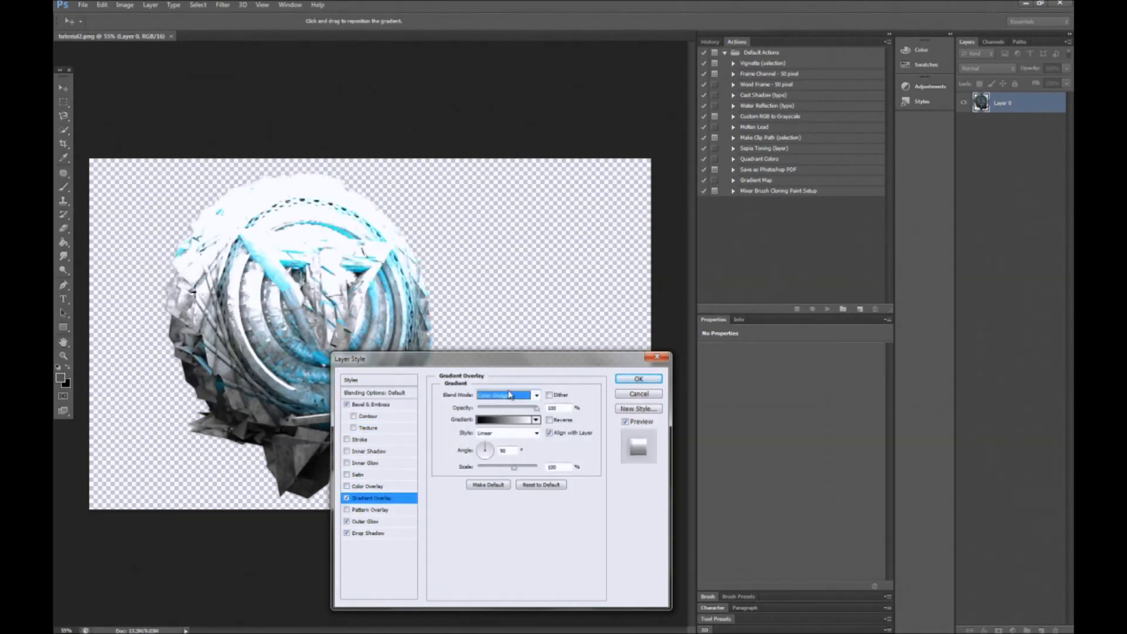
pyautogui.moveTo(518, 409); pyautogui.dragTo(502, 411)
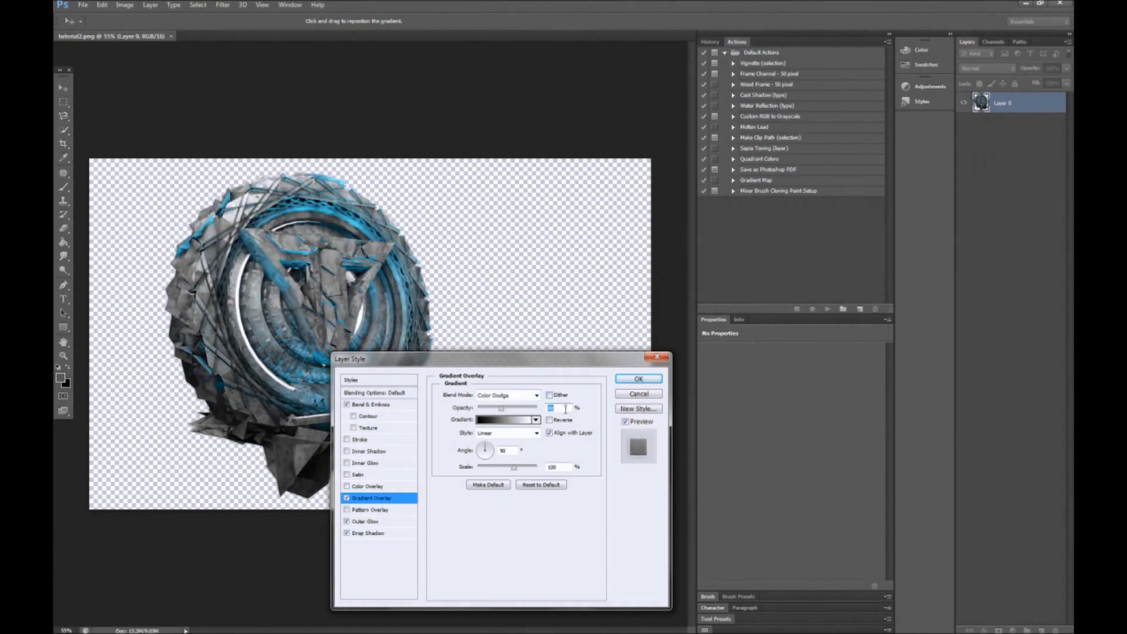
pyautogui.press('Return')
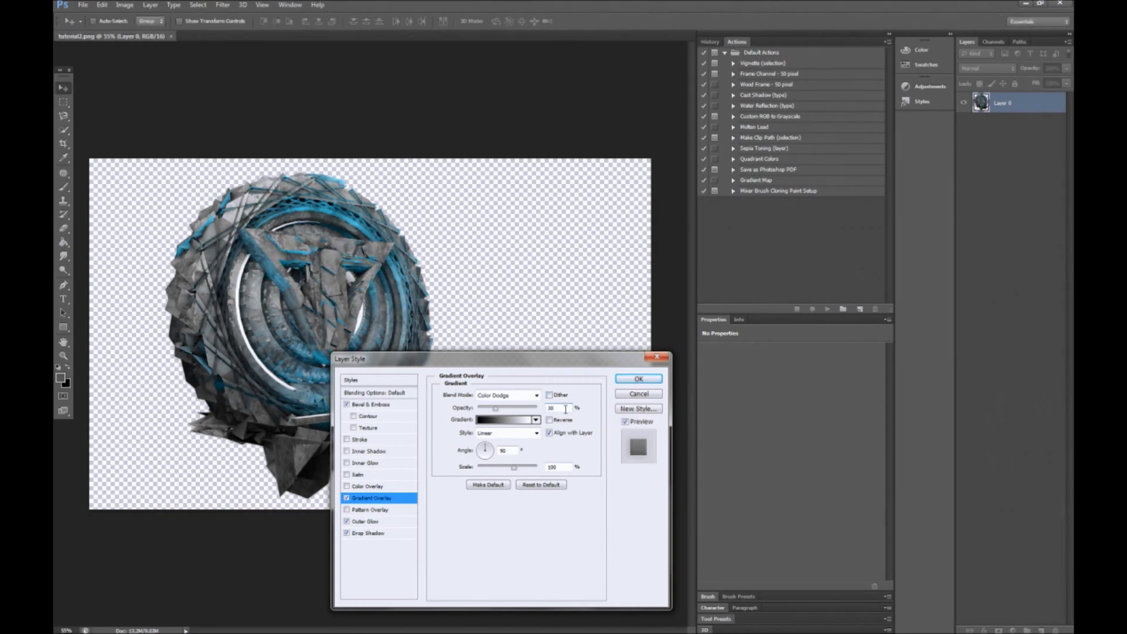
# Browse for an image to open in the Textures folder of Graphics' 2015 Pack in the Documents library.
pyautogui.click(1014, 630)
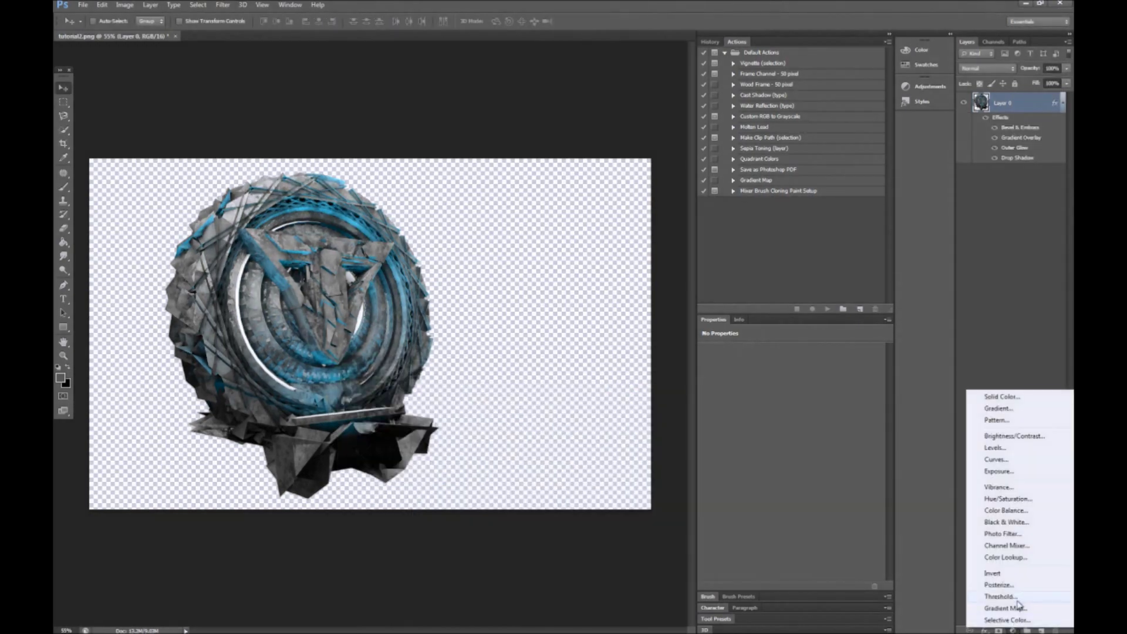
pyautogui.click(83, 5)
pyautogui.click(97, 31)
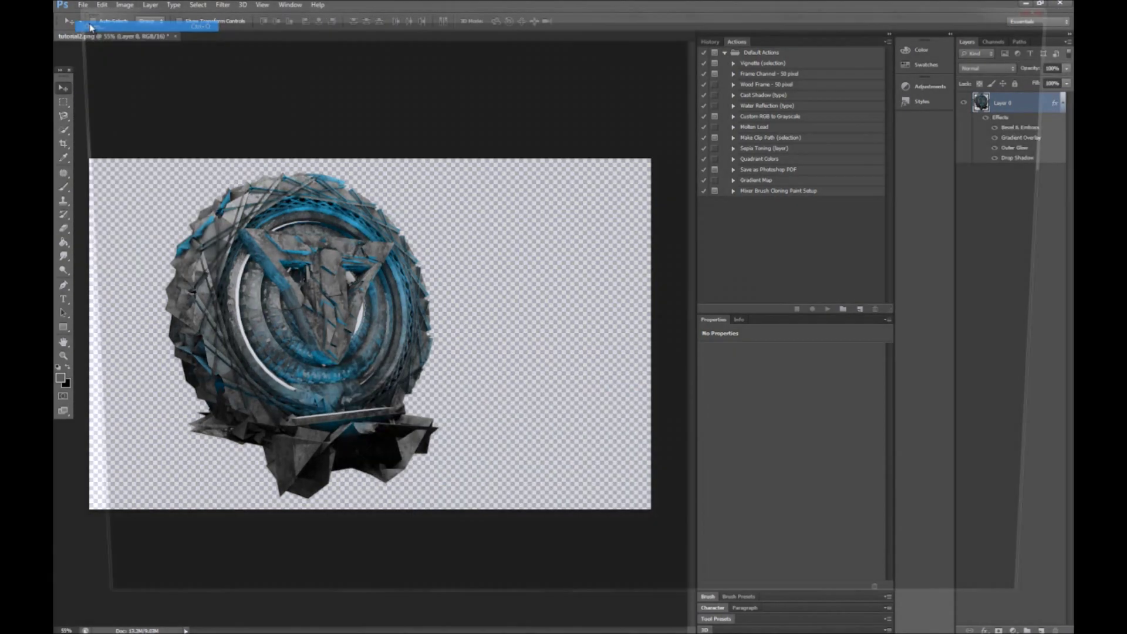
pyautogui.click(78, 154)
pyautogui.click(86, 117)
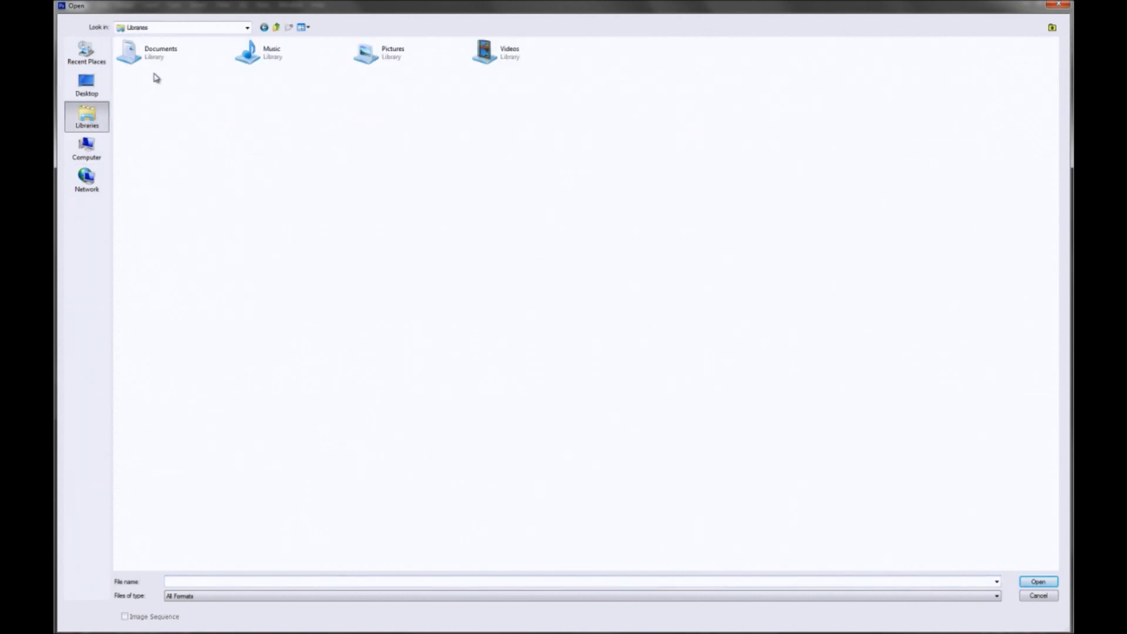
pyautogui.doubleClick(135, 52)
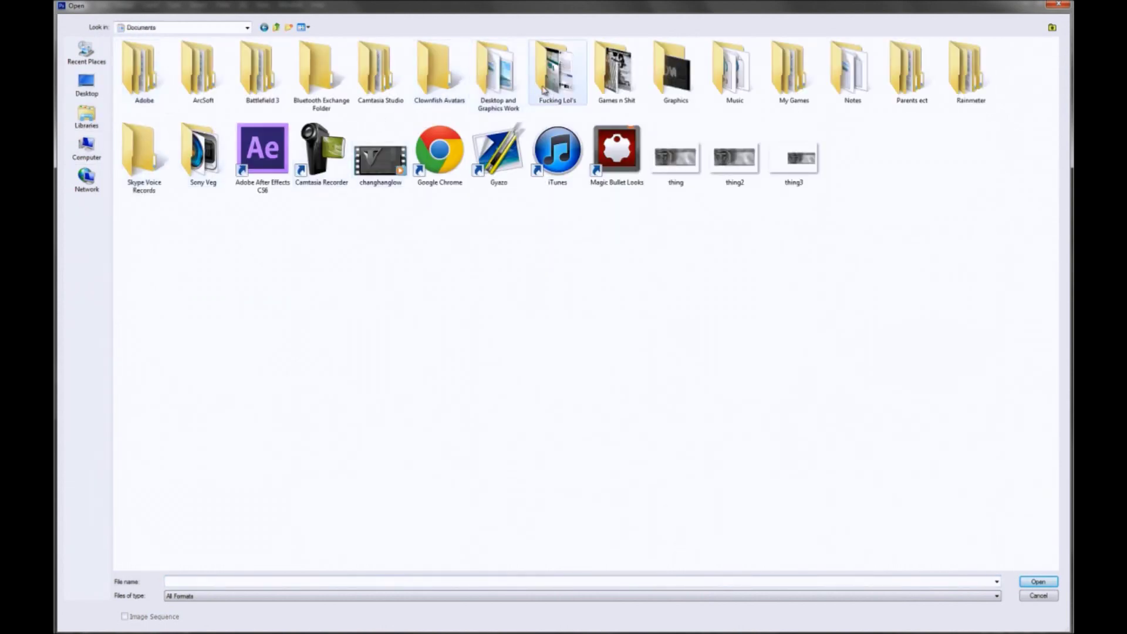
pyautogui.doubleClick(493, 78)
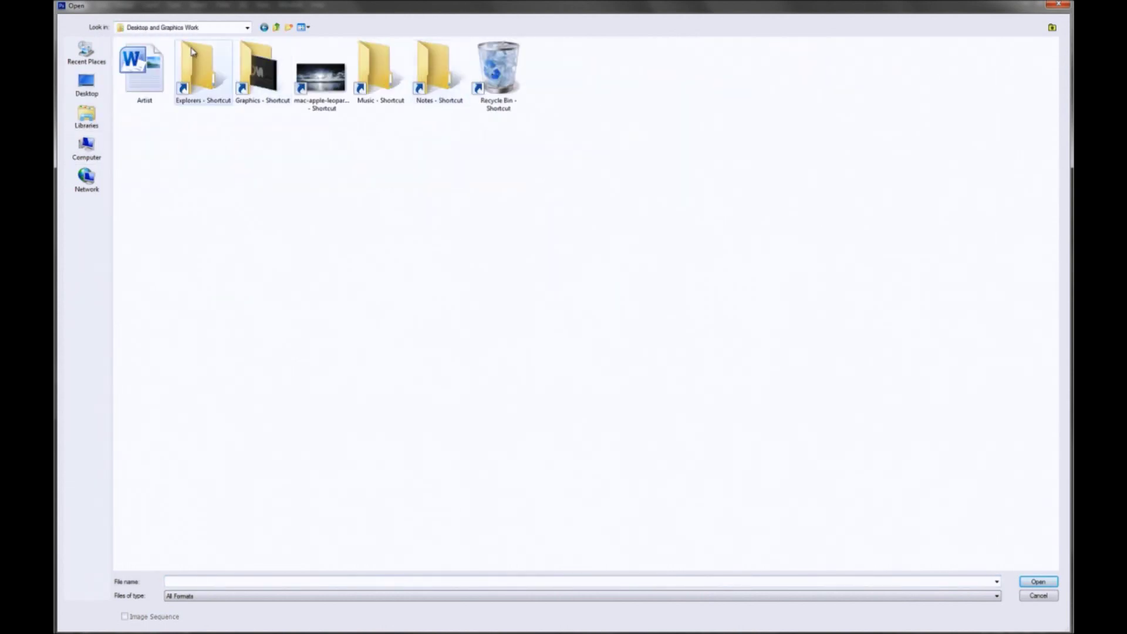
pyautogui.click(276, 27)
pyautogui.click(676, 88)
pyautogui.doubleClick(676, 88)
pyautogui.doubleClick(319, 70)
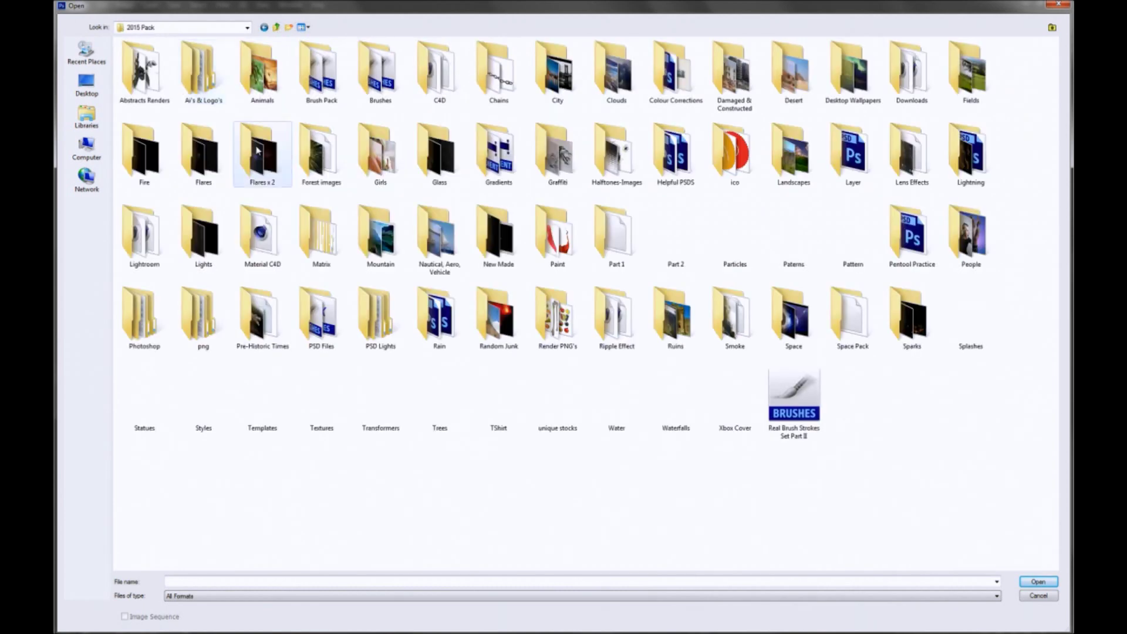
pyautogui.doubleClick(317, 392)
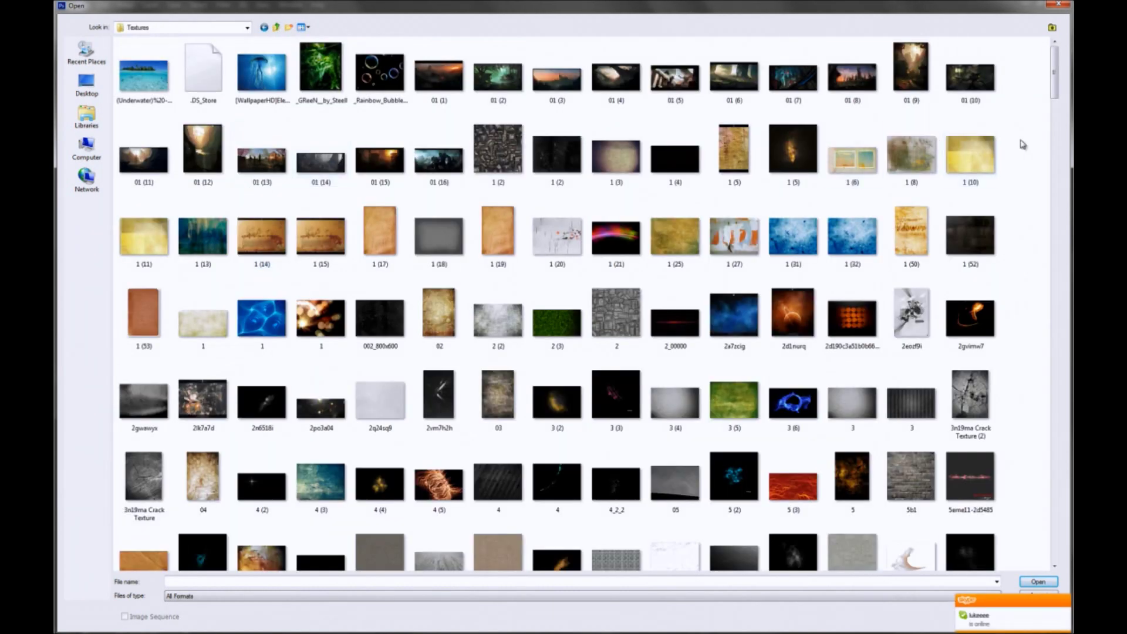
# Open the texture images Stainless Steel 3, TEXTURE (18) and Texture (21) together.
pyautogui.write('st')
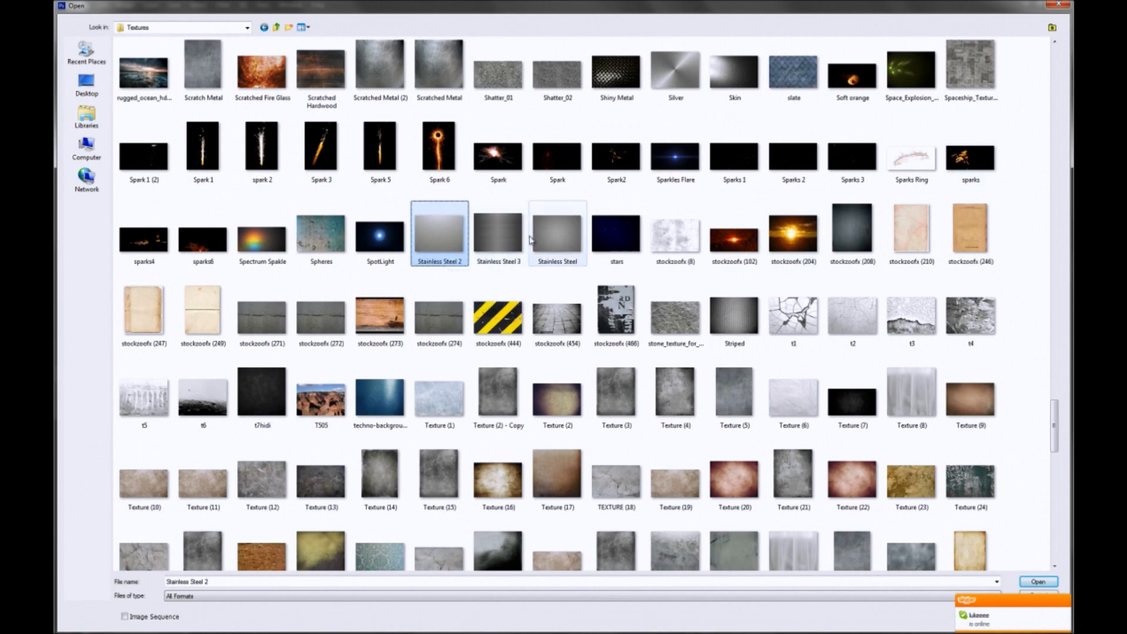
pyautogui.click(499, 238)
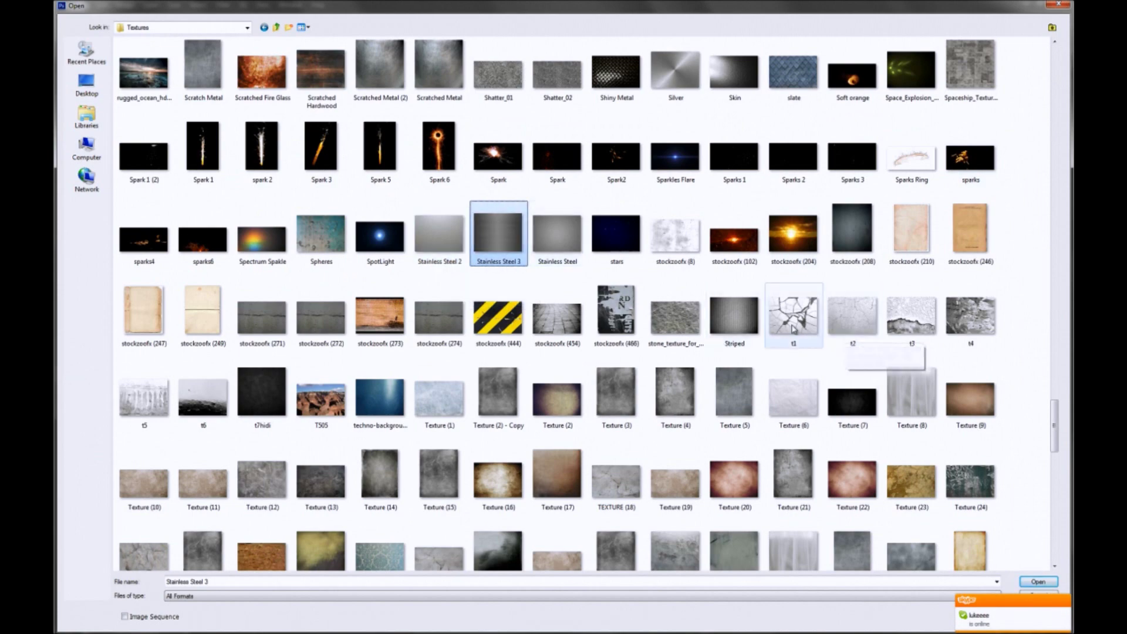
pyautogui.scroll(3, 558, 199)
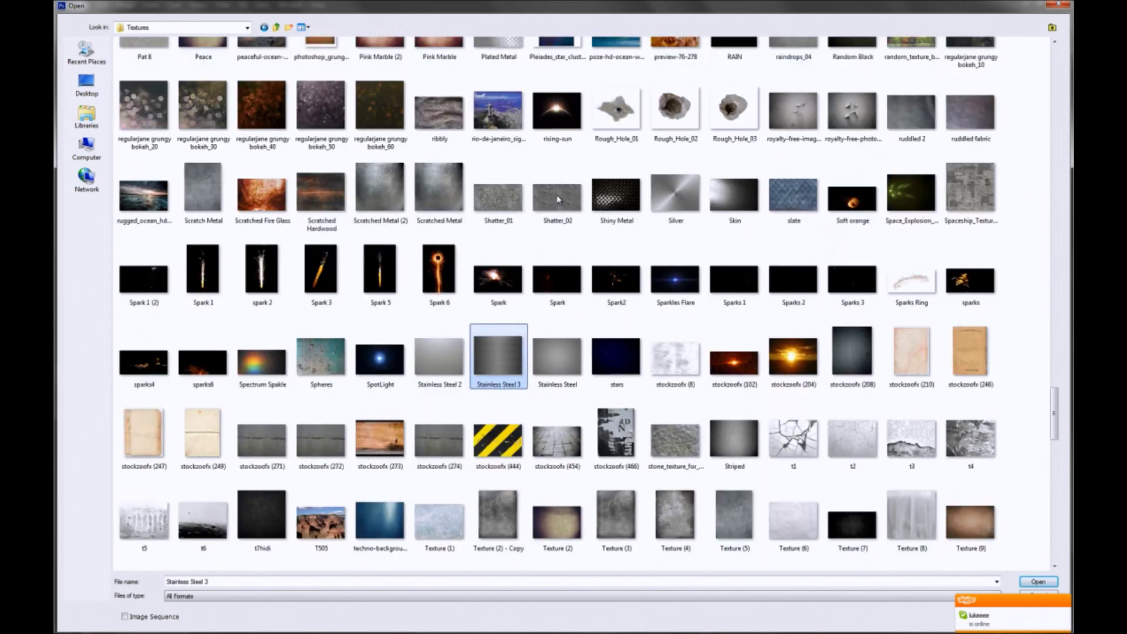
pyautogui.scroll(-6, 558, 199)
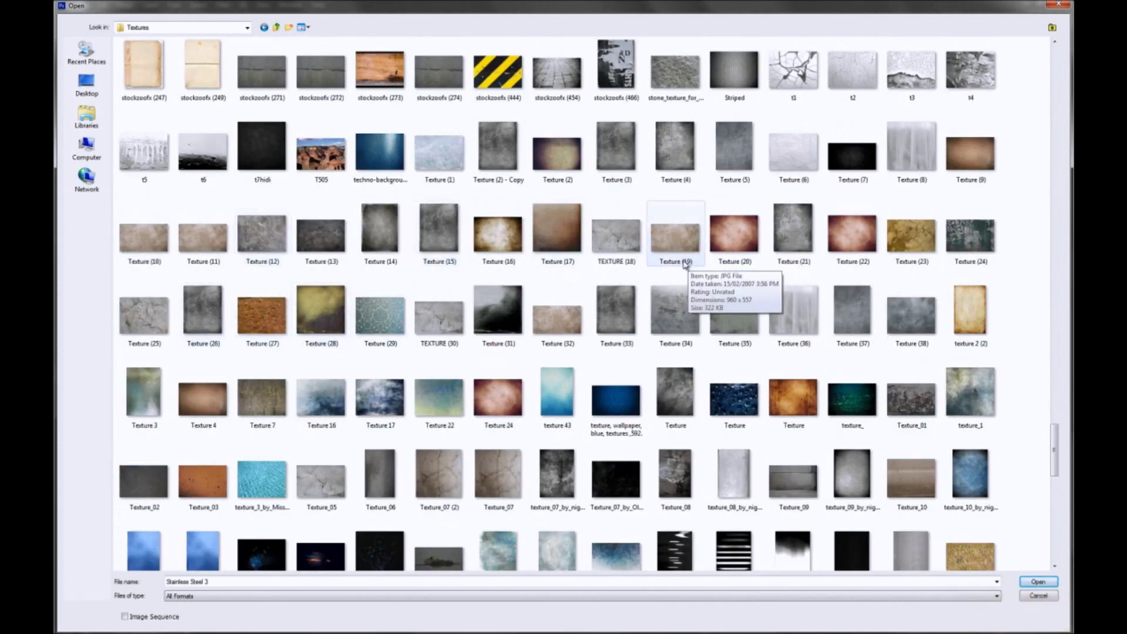
pyautogui.keyDown('ctrl'); pyautogui.click(617, 241); pyautogui.keyUp('ctrl')
pyautogui.keyDown('ctrl'); pyautogui.click(802, 241); pyautogui.keyUp('ctrl')
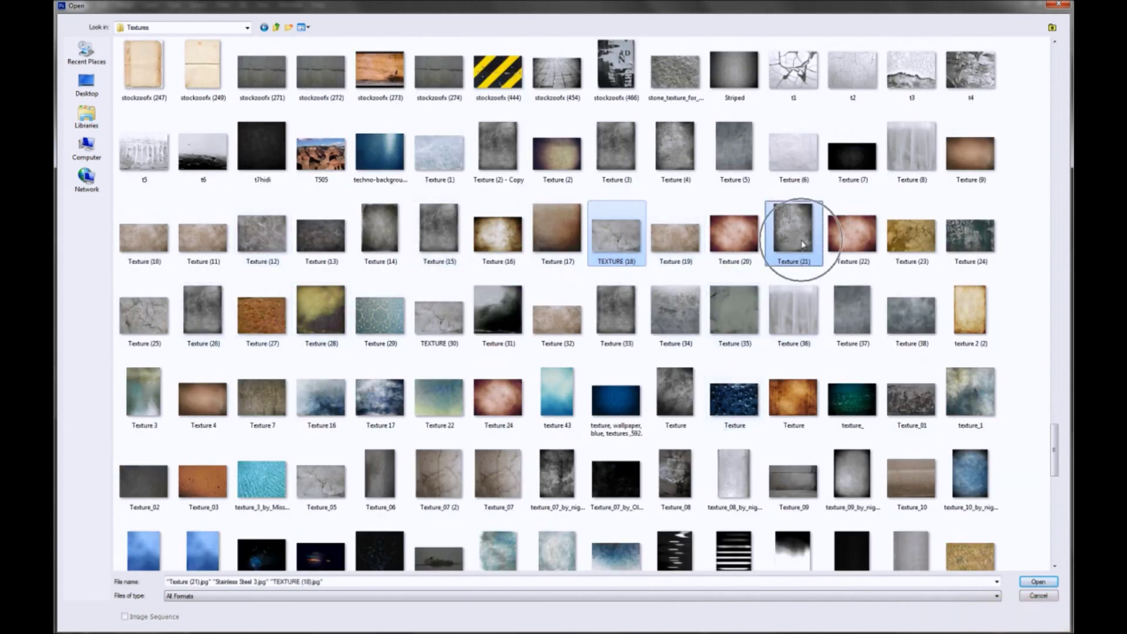
pyautogui.press('Return')
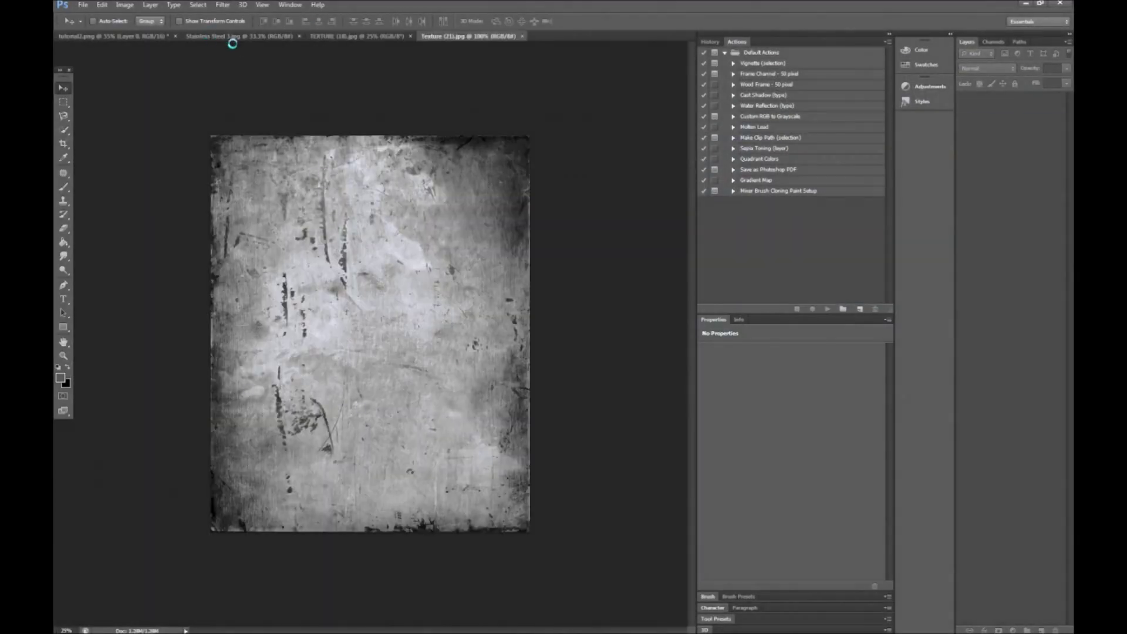
# Combine the steel and Texture (21) images as layers in the TEXTURE (18).jpg document and close their source documents.
pyautogui.moveTo(231, 37); pyautogui.dragTo(206, 237)
pyautogui.moveTo(306, 332); pyautogui.dragTo(195, 211)
pyautogui.keyDown('shift'); pyautogui.click(1007, 123); pyautogui.keyUp('shift')
pyautogui.moveTo(998, 103); pyautogui.dragTo(464, 206)
pyautogui.click(457, 210)
pyautogui.click(567, 240)
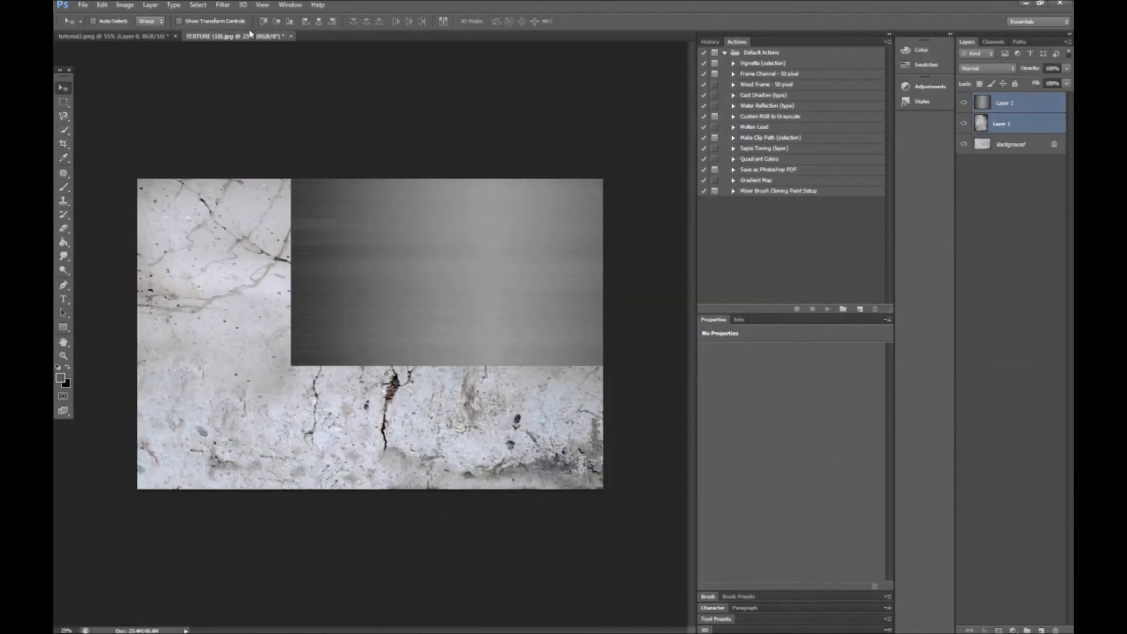
# Float the TEXTURE (18).jpg document and copy its stainless steel layer into tutorial2.png, accepting the bit-depth difference.
pyautogui.moveTo(234, 36); pyautogui.dragTo(88, 331)
pyautogui.moveTo(1021, 111); pyautogui.dragTo(388, 185)
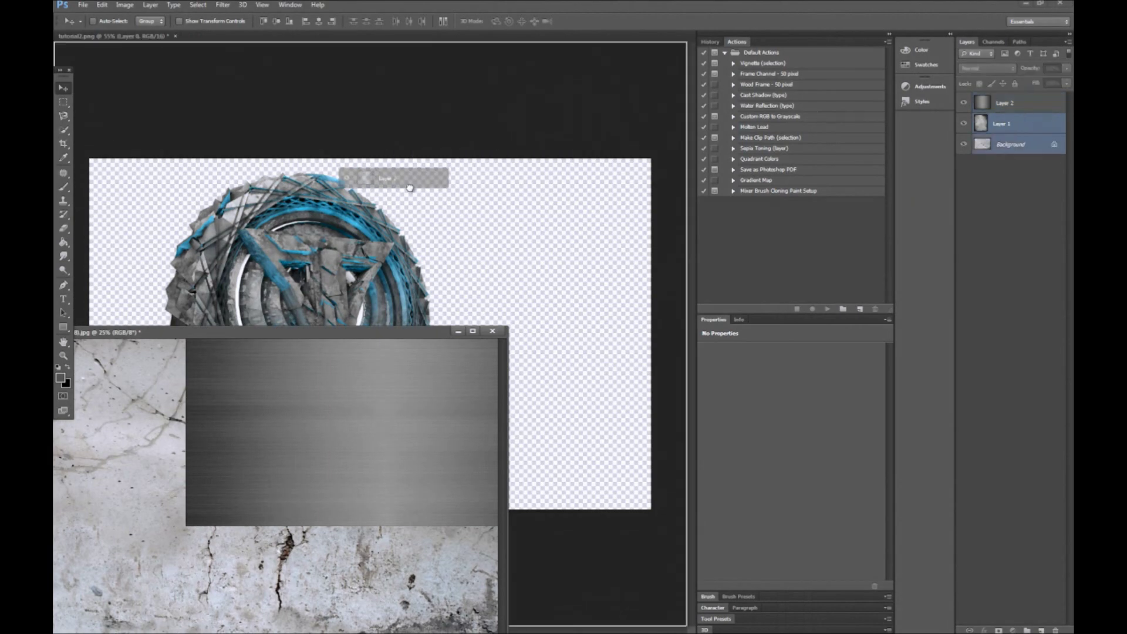
pyautogui.click(588, 244)
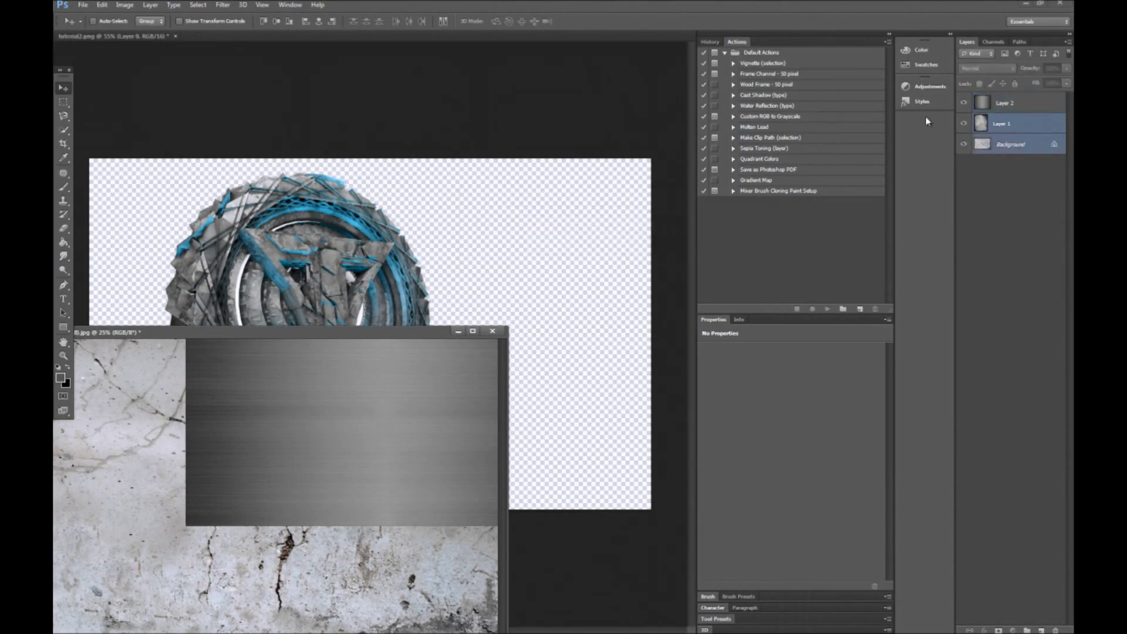
pyautogui.moveTo(1016, 108); pyautogui.dragTo(488, 262)
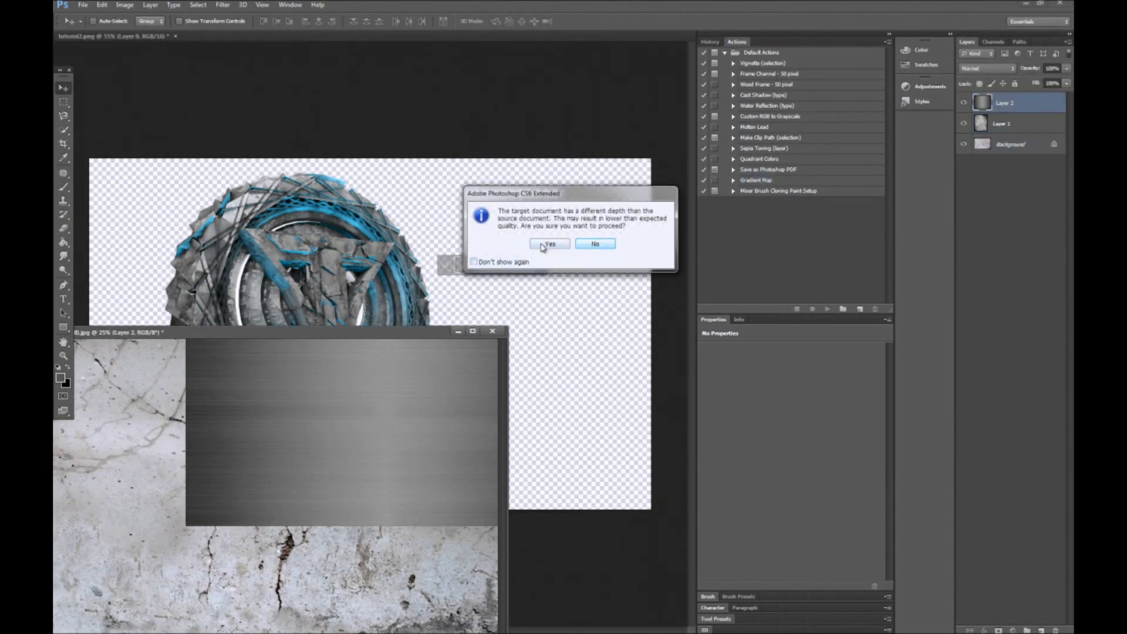
pyautogui.click(587, 245)
pyautogui.click(354, 415)
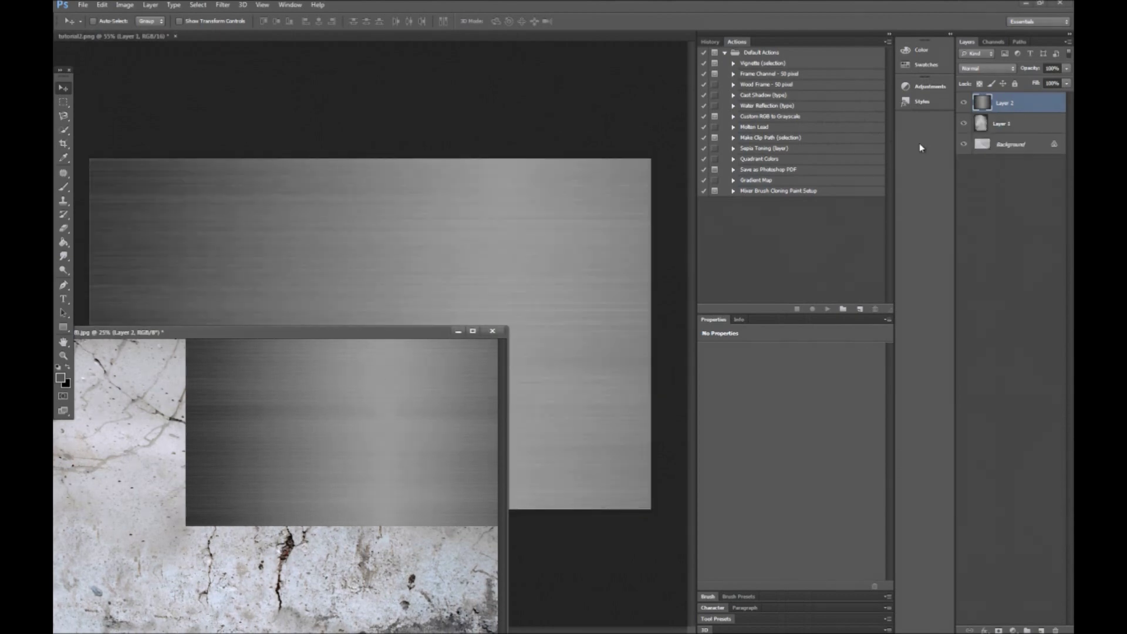
# Copy the remaining Layer 1 and Background textures into tutorial2.png and close the TEXTURE (18).jpg document without saving.
pyautogui.click(1010, 124)
pyautogui.keyDown('shift'); pyautogui.click(1011, 145); pyautogui.keyUp('shift')
pyautogui.moveTo(1010, 145); pyautogui.dragTo(393, 218)
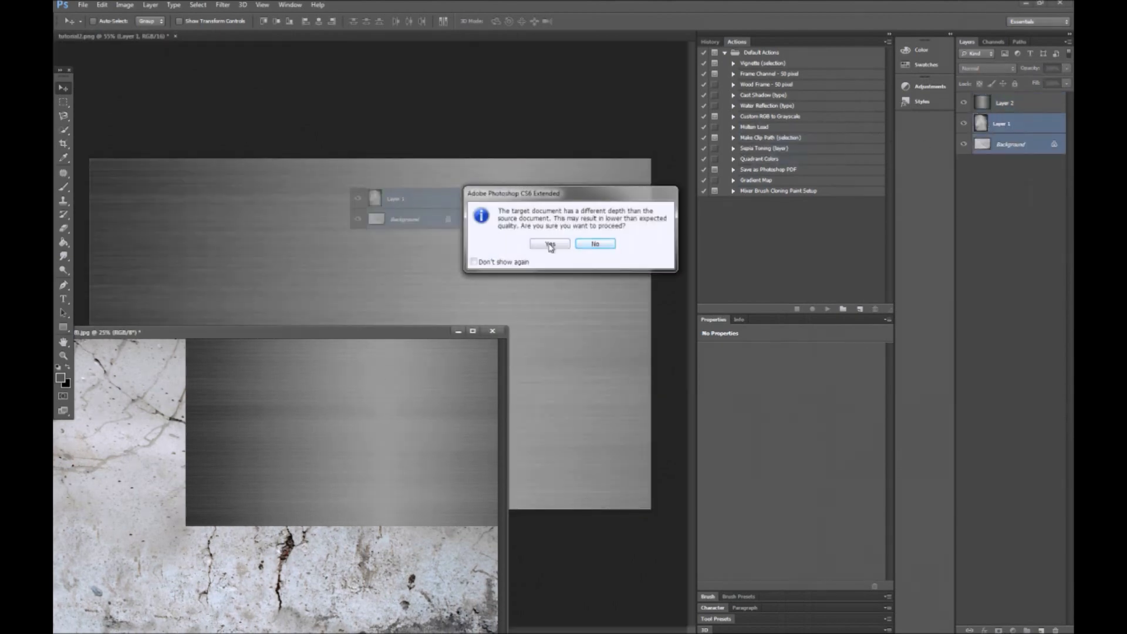
pyautogui.click(590, 244)
pyautogui.click(493, 331)
pyautogui.click(568, 243)
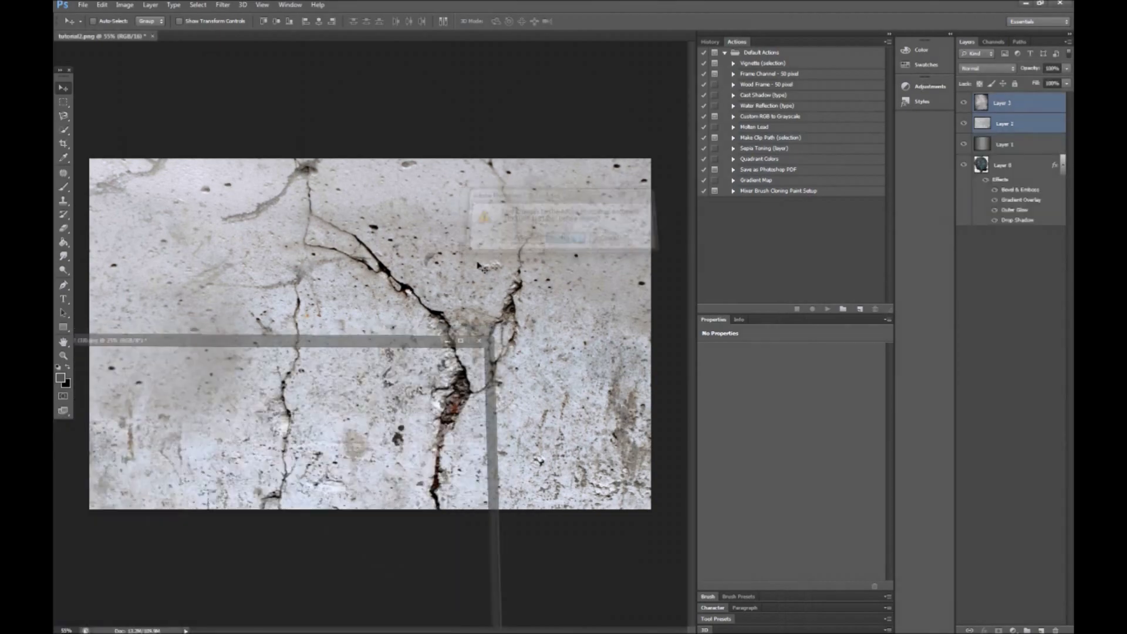
# Hide Layer 3 and Layer 2, and clip the stainless steel texture layer to the render's layer.
pyautogui.moveTo(965, 103); pyautogui.dragTo(963, 132)
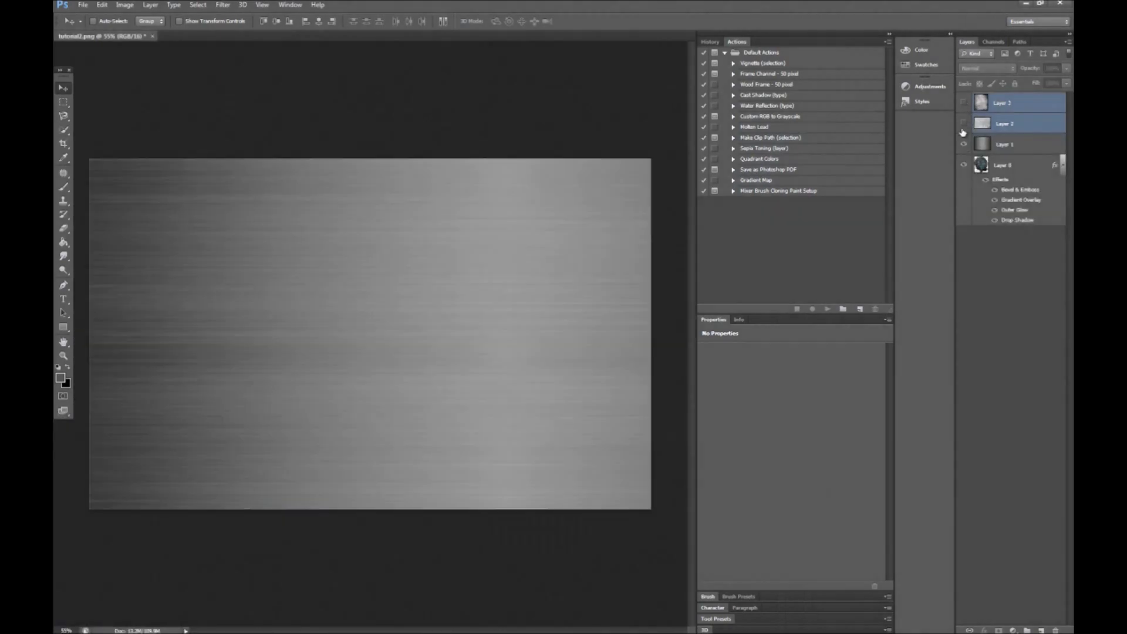
pyautogui.click(1011, 144)
pyautogui.click(1010, 165)
pyautogui.keyDown('alt'); pyautogui.click(1010, 155); pyautogui.keyUp('alt')
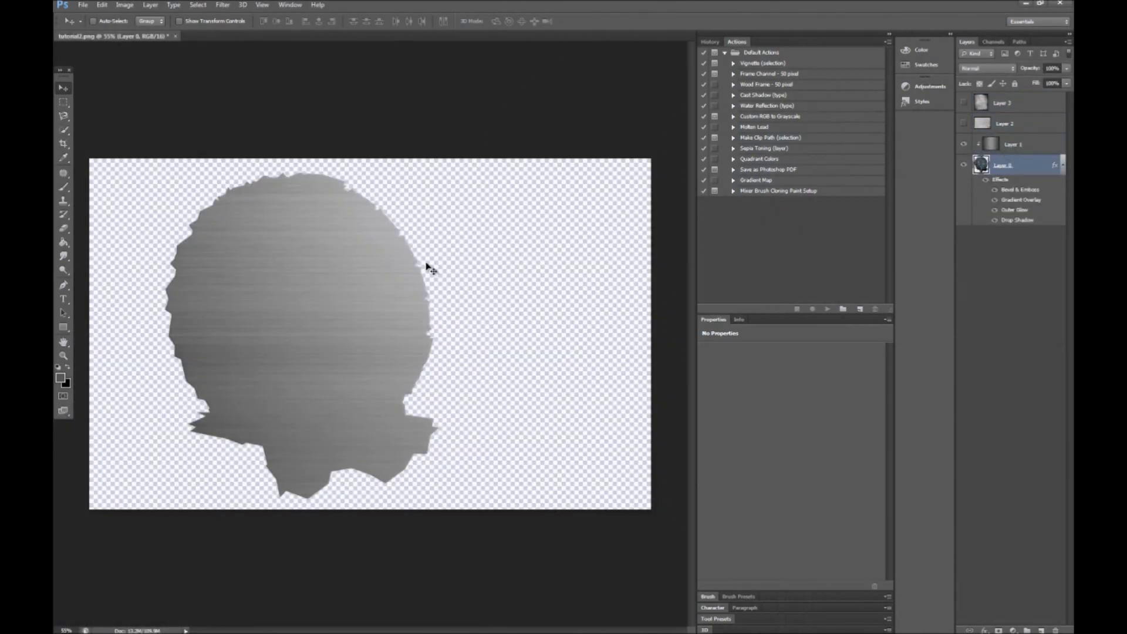
pyautogui.hotkey('ctrl', 't')
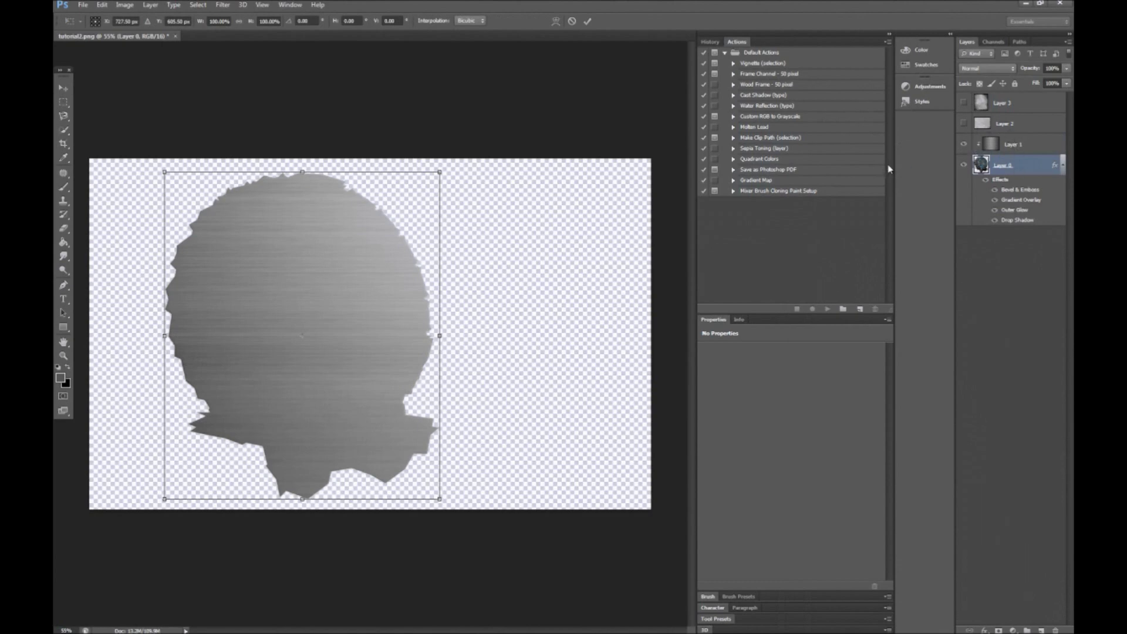
pyautogui.hotkey('alt', 'space')
pyautogui.press('Escape')
pyautogui.press('Escape')
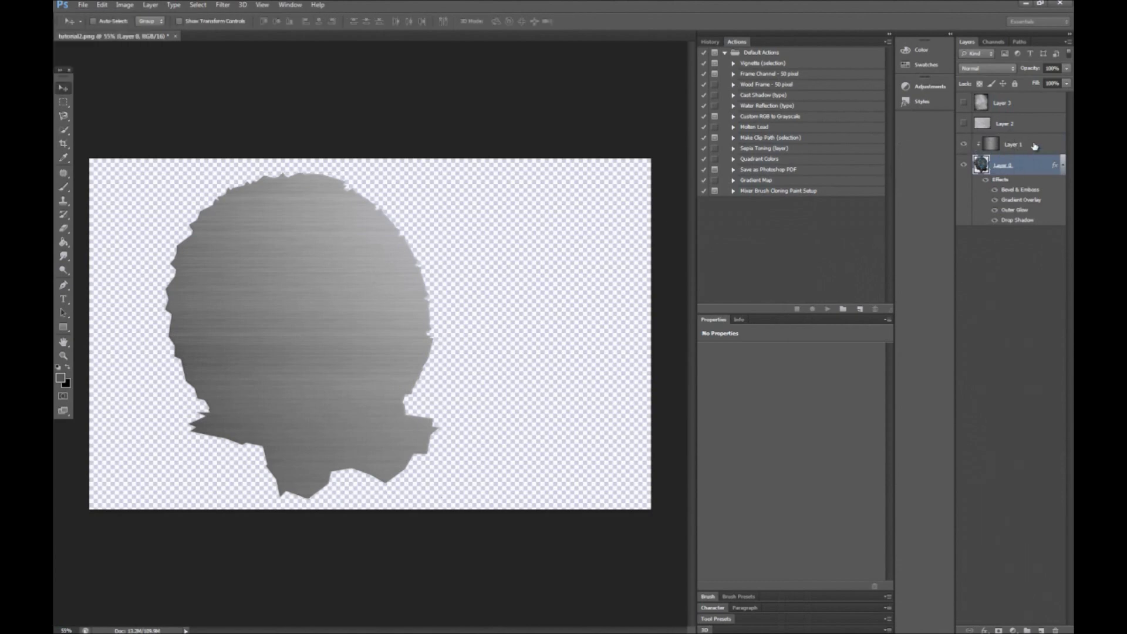
# Scale down the clipped stainless steel texture in Layer 1 and position it so it covers the whole wheel render.
pyautogui.click(1034, 146)
pyautogui.hotkey('ctrl', 't')
pyautogui.hotkey('ctrl', '-')
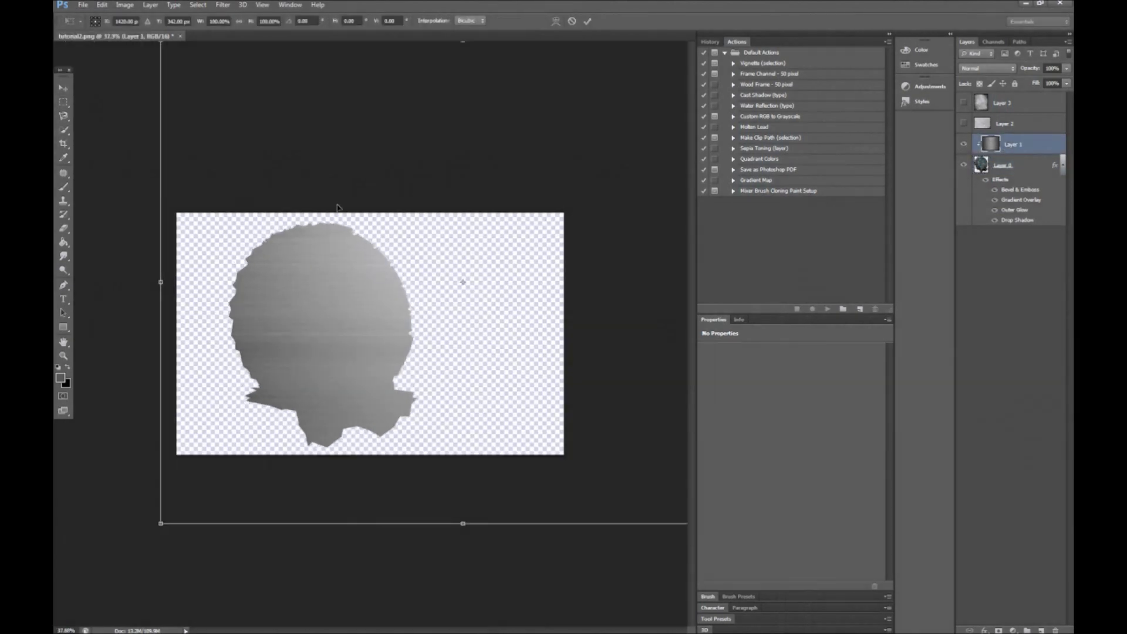
pyautogui.keyDown('shift'); pyautogui.moveTo(162, 523); pyautogui.dragTo(515, 243); pyautogui.keyUp('shift')
pyautogui.moveTo(612, 170); pyautogui.dragTo(316, 355)
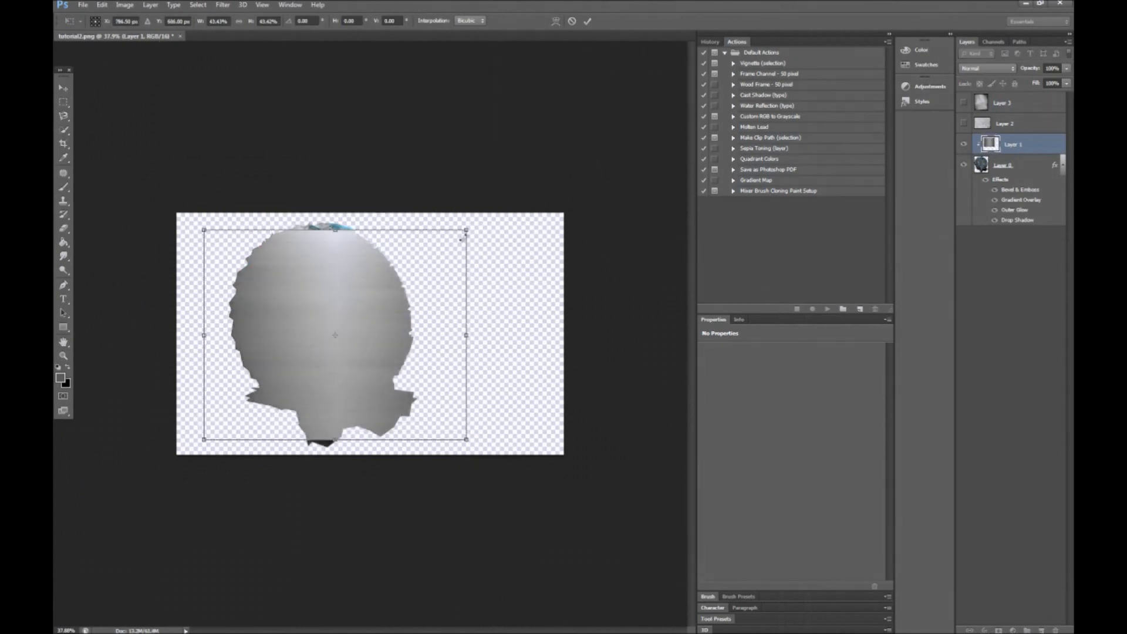
pyautogui.moveTo(469, 222); pyautogui.dragTo(523, 182)
pyautogui.moveTo(470, 251); pyautogui.dragTo(451, 271)
pyautogui.press('Return')
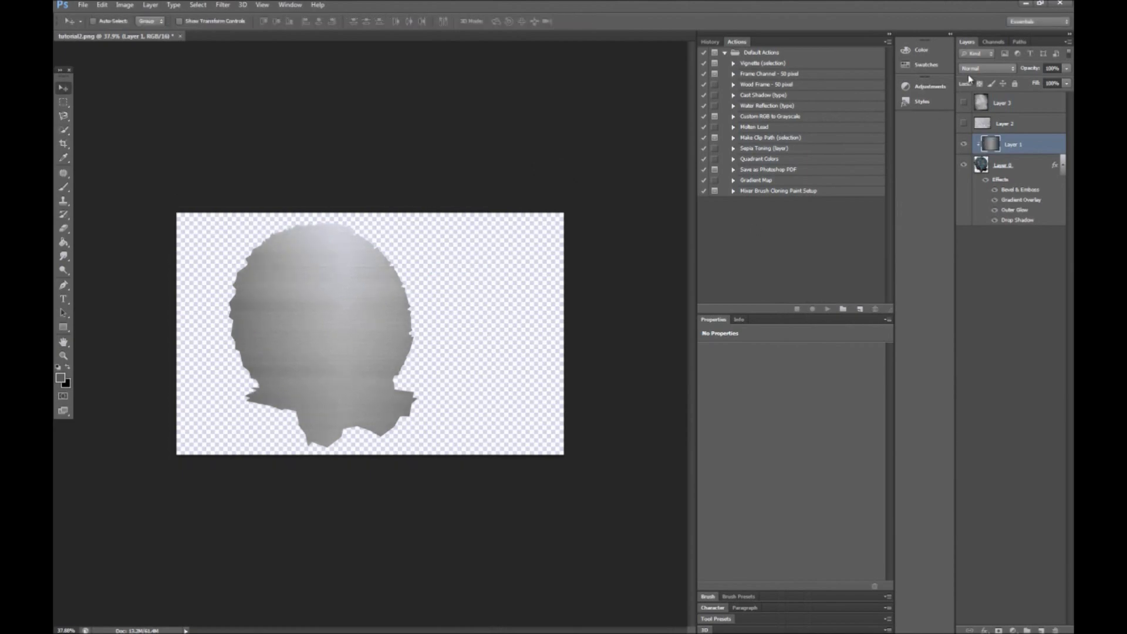
# Set the stainless steel texture layer's blend mode to Overlay and its opacity to 80%.
pyautogui.click(968, 71)
pyautogui.click(967, 71)
pyautogui.press('Down')
pyautogui.press('Down')
pyautogui.press('Down')
pyautogui.press('Down')
pyautogui.press('Down')
pyautogui.press('Down')
pyautogui.press('Down')
pyautogui.press('Down')
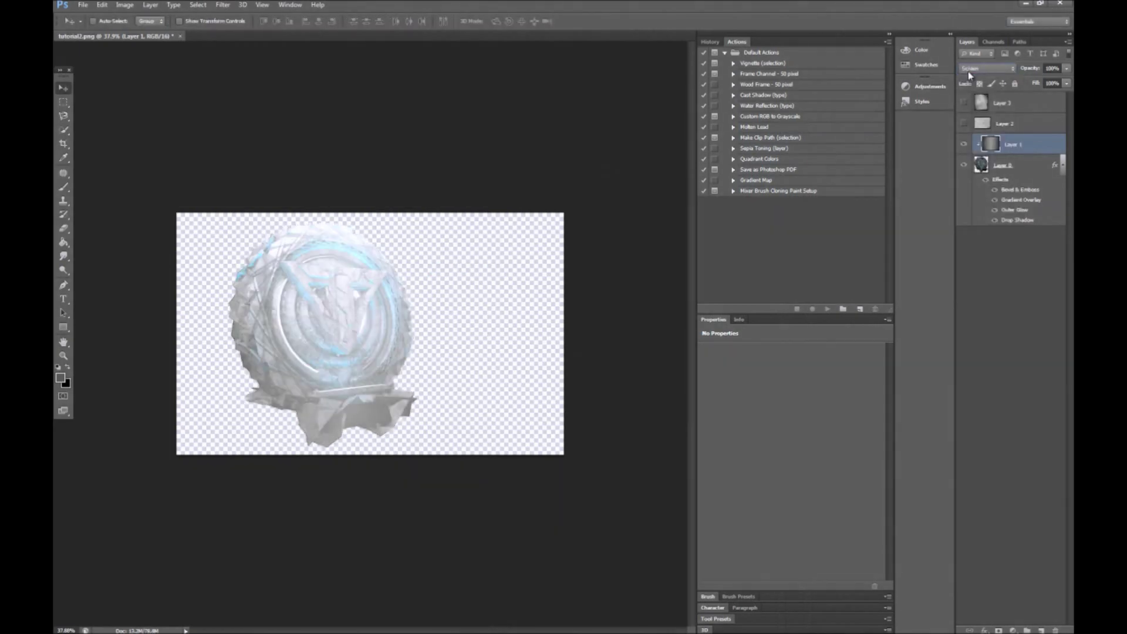
pyautogui.press('Down')
pyautogui.press('Down')
pyautogui.press('Down')
pyautogui.press('Down')
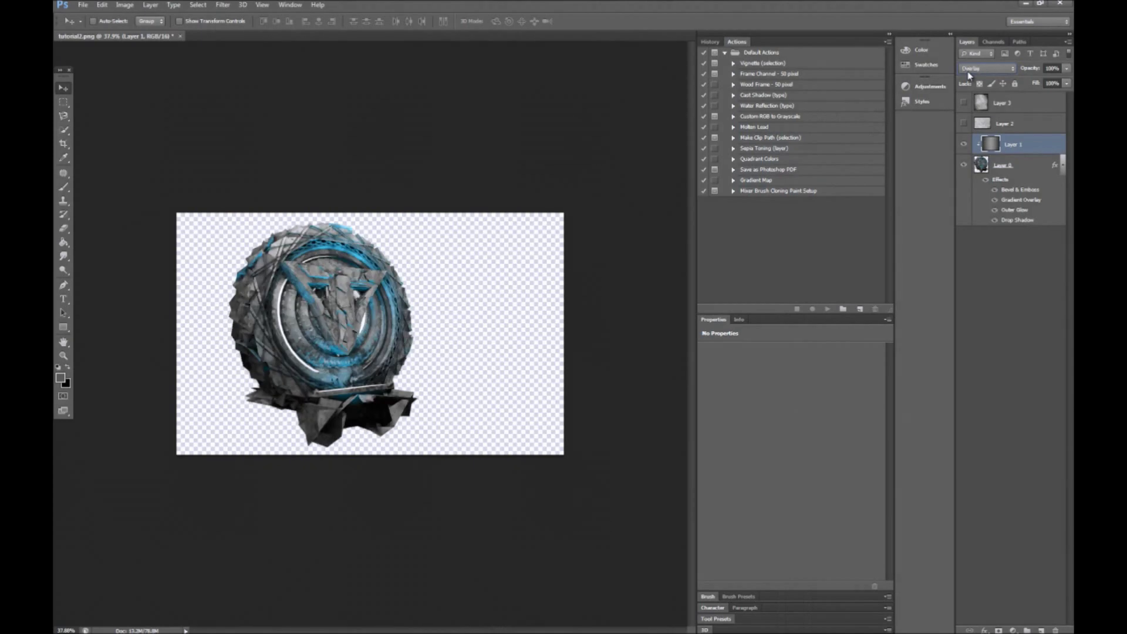
pyautogui.click(1053, 69)
pyautogui.write('80')
pyautogui.press('Return')
# Show Layer 2, clip it to the render, scale it to about 46%, rotate it 180° and center it over the wheel.
pyautogui.click(992, 130)
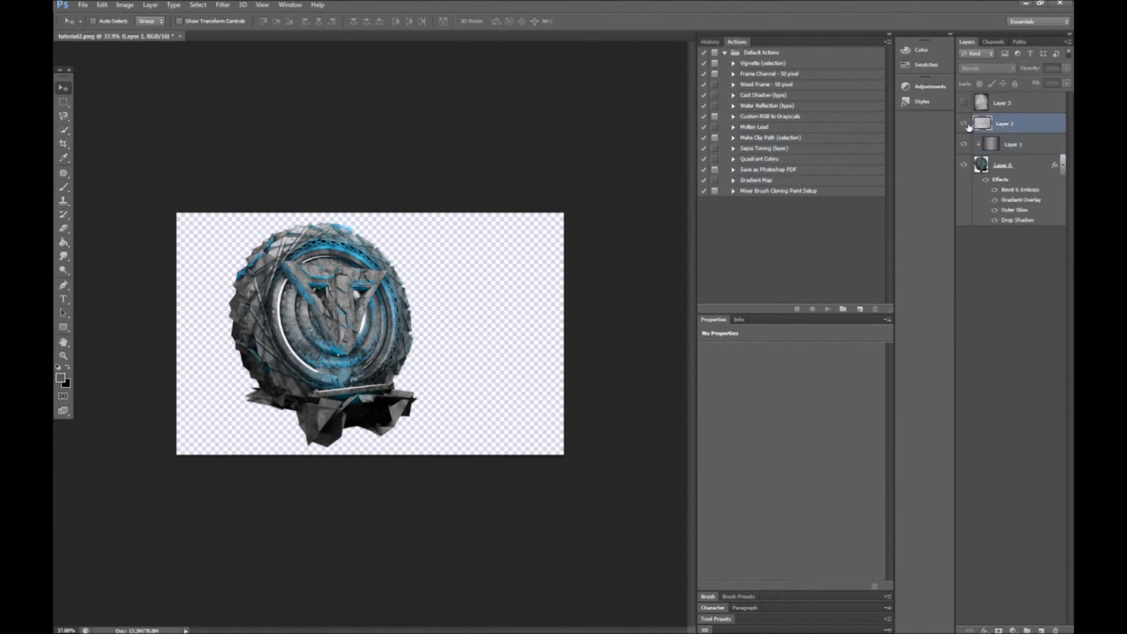
pyautogui.click(965, 124)
pyautogui.keyDown('alt'); pyautogui.click(1025, 133); pyautogui.keyUp('alt')
pyautogui.hotkey('ctrl', 't')
pyautogui.hotkey('ctrl', '0')
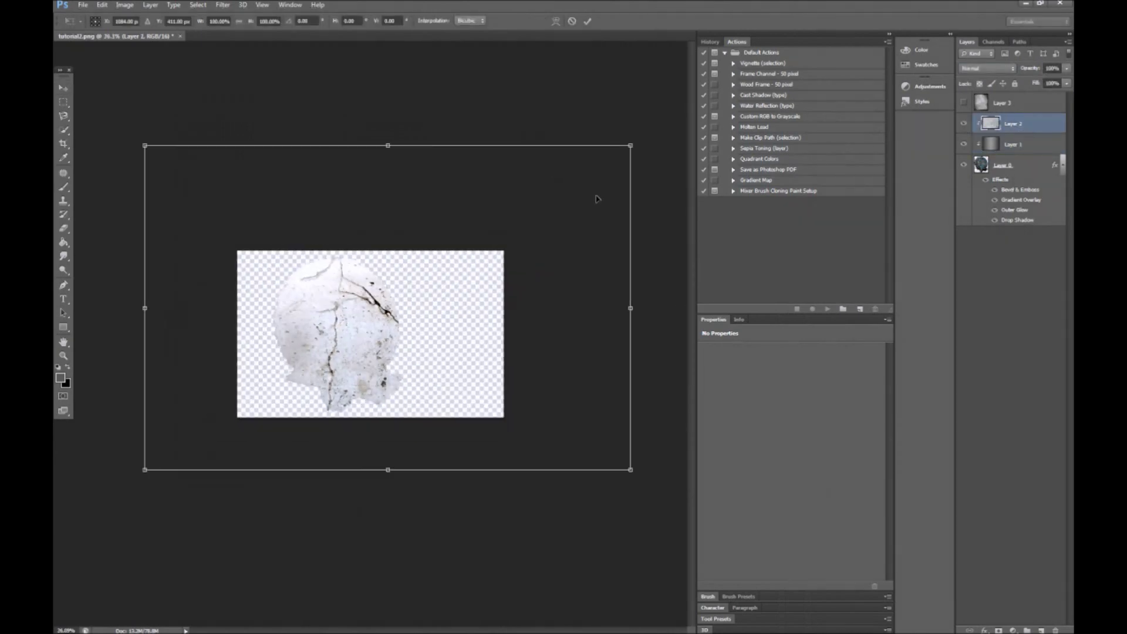
pyautogui.keyDown('shift'); pyautogui.moveTo(632, 143); pyautogui.dragTo(420, 289); pyautogui.keyUp('shift')
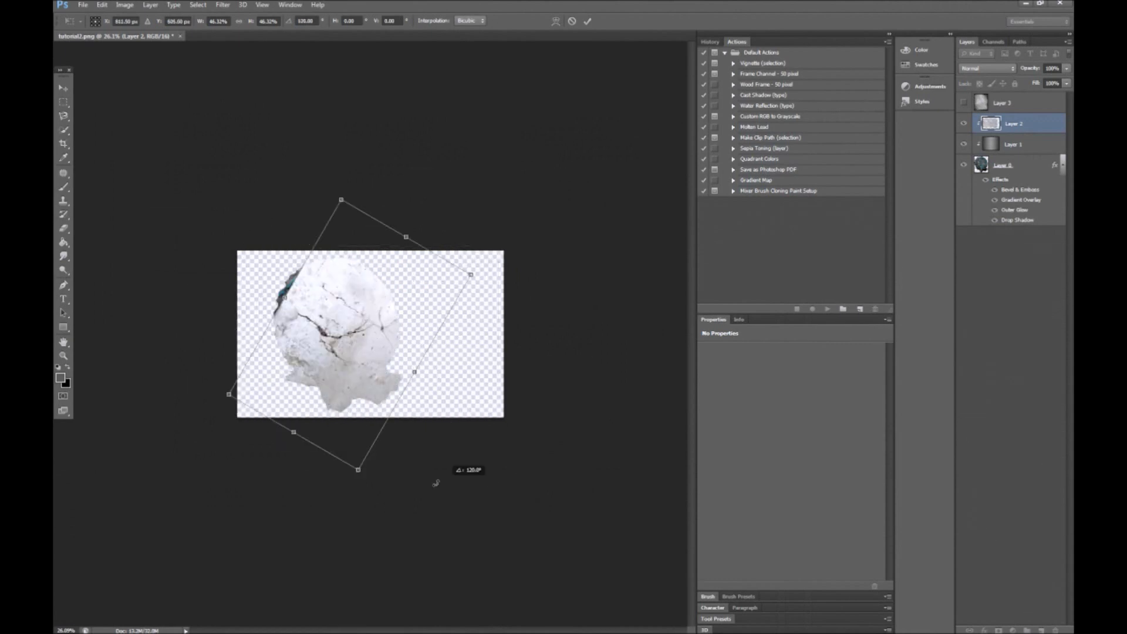
pyautogui.keyDown('shift'); pyautogui.moveTo(435, 483); pyautogui.dragTo(326, 466); pyautogui.keyUp('shift')
pyautogui.moveTo(401, 386); pyautogui.dragTo(389, 386)
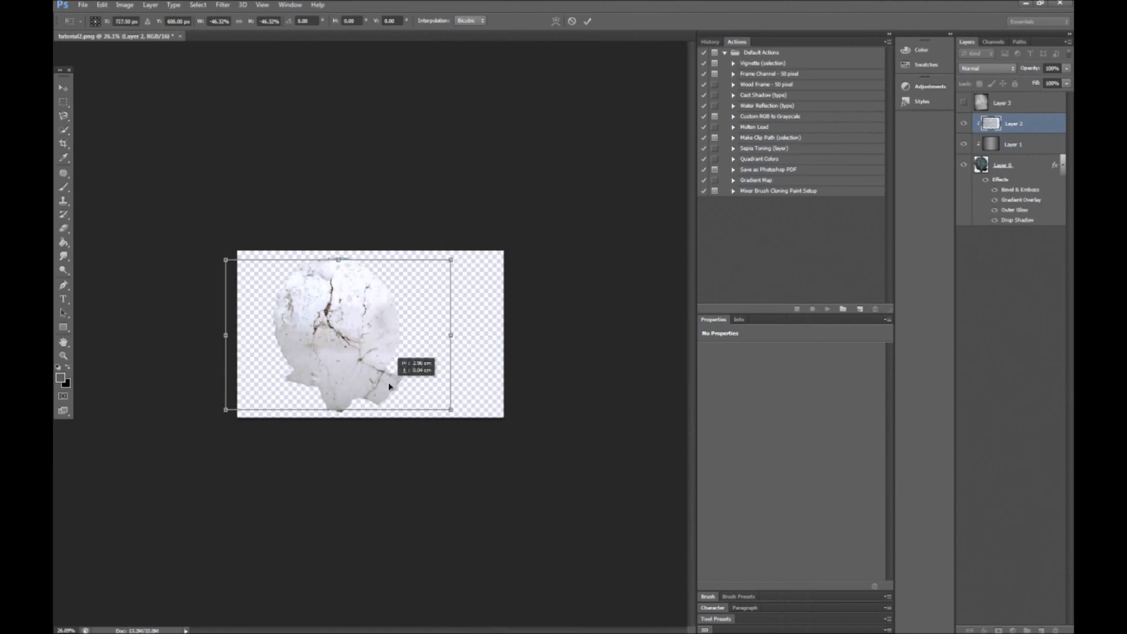
pyautogui.press('Return')
# Stretch the Layer 2 concrete texture slightly in height to cover the wheel and shift it sideways.
pyautogui.keyDown('alt'); pyautogui.scroll(4, 364, 329); pyautogui.keyUp('alt')
pyautogui.hotkey('ctrl', 't')
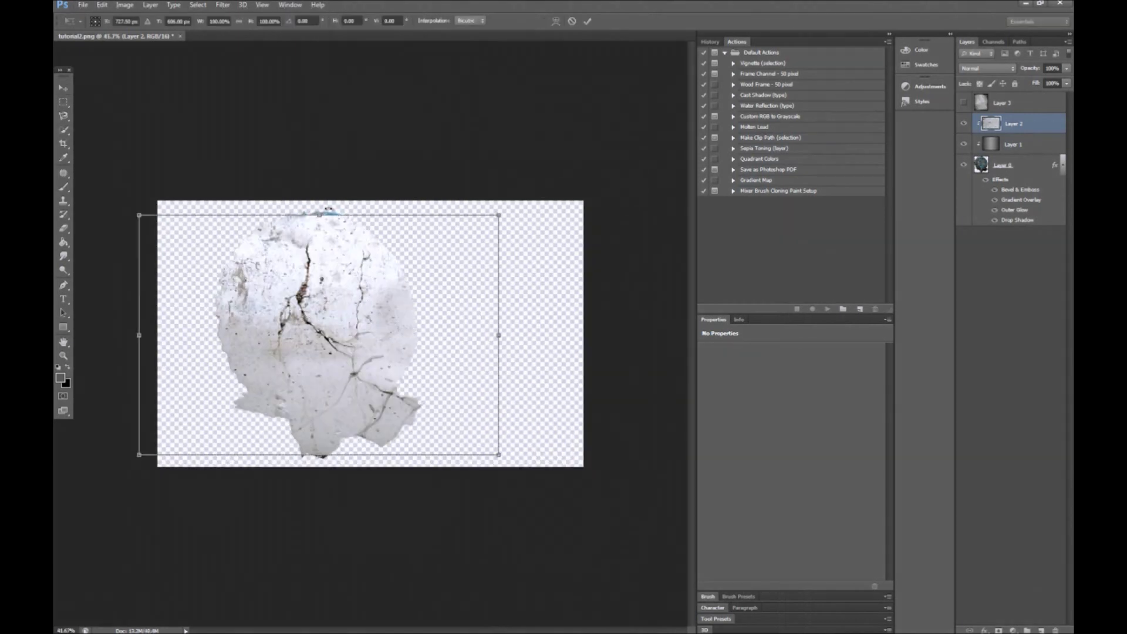
pyautogui.moveTo(329, 211); pyautogui.dragTo(328, 205)
pyautogui.moveTo(308, 461); pyautogui.dragTo(308, 464)
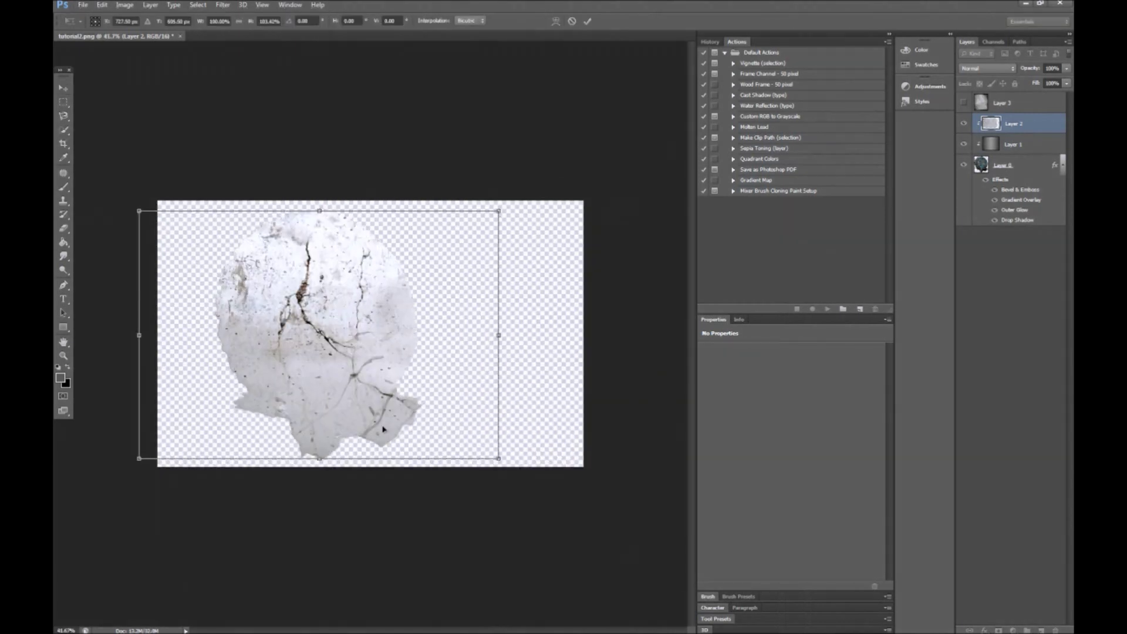
pyautogui.press('Return')
pyautogui.moveTo(523, 344); pyautogui.dragTo(491, 345)
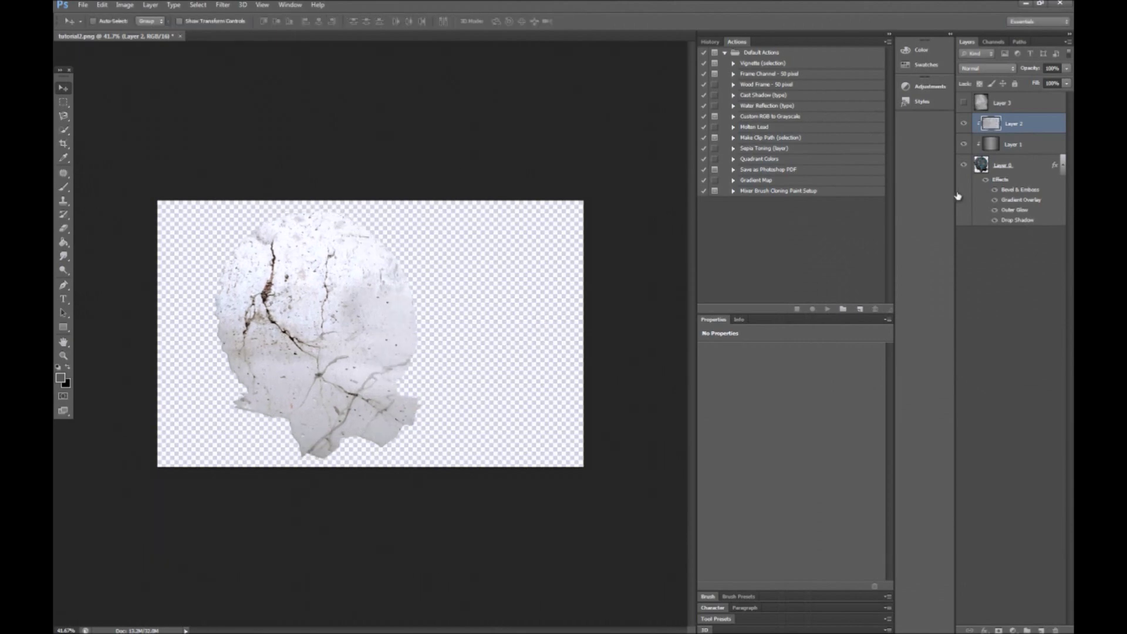
# Try blend modes up to Hard Light on the Layer 2 concrete texture and return to Overlay.
pyautogui.click(987, 69)
pyautogui.click(987, 70)
pyautogui.press('Down')
pyautogui.press('Down')
pyautogui.press('Down')
pyautogui.press('Down')
pyautogui.press('Down')
pyautogui.press('Down')
pyautogui.press('Down')
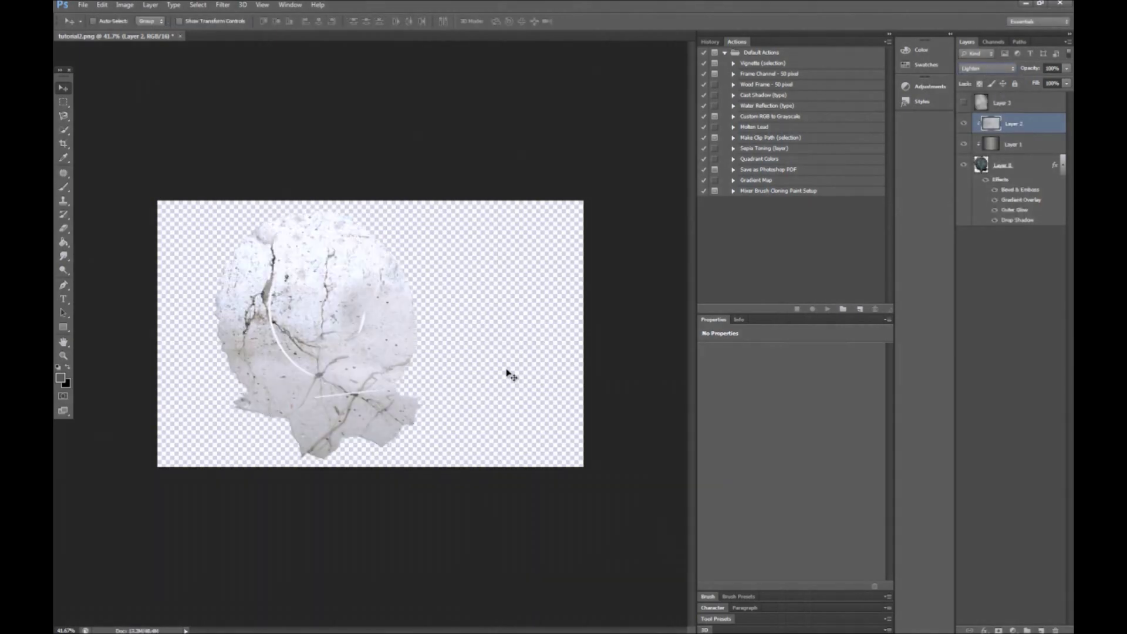
pyautogui.press('Down')
pyautogui.press('Down')
pyautogui.press('Down')
pyautogui.press('Down')
pyautogui.press('Down')
pyautogui.press('Down')
pyautogui.press('Down')
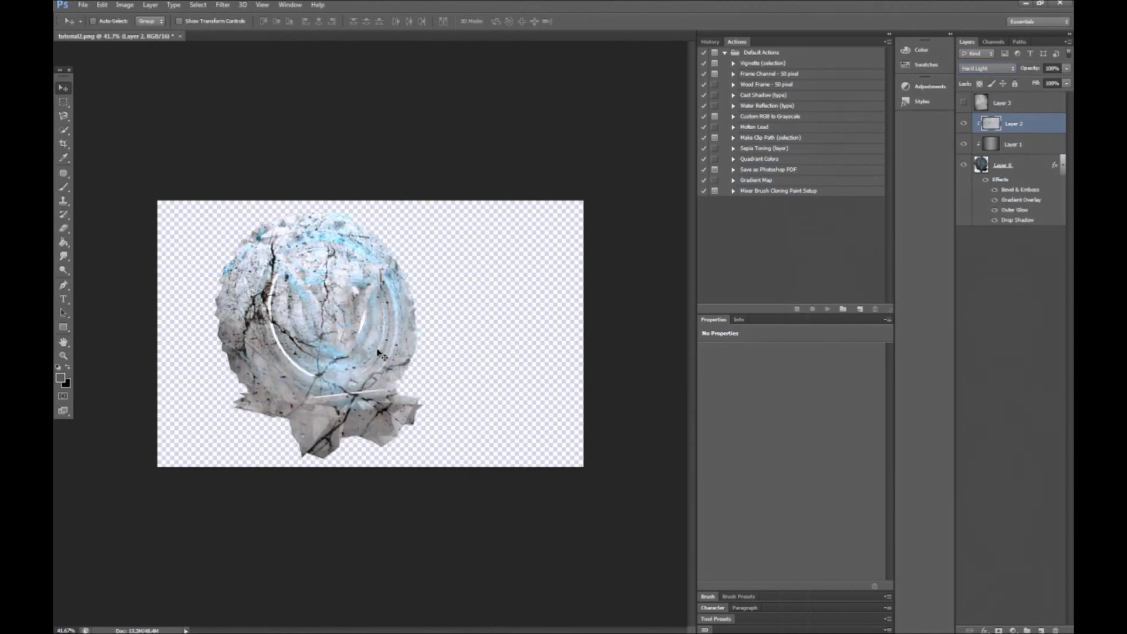
pyautogui.press('Up')
pyautogui.press('Up')
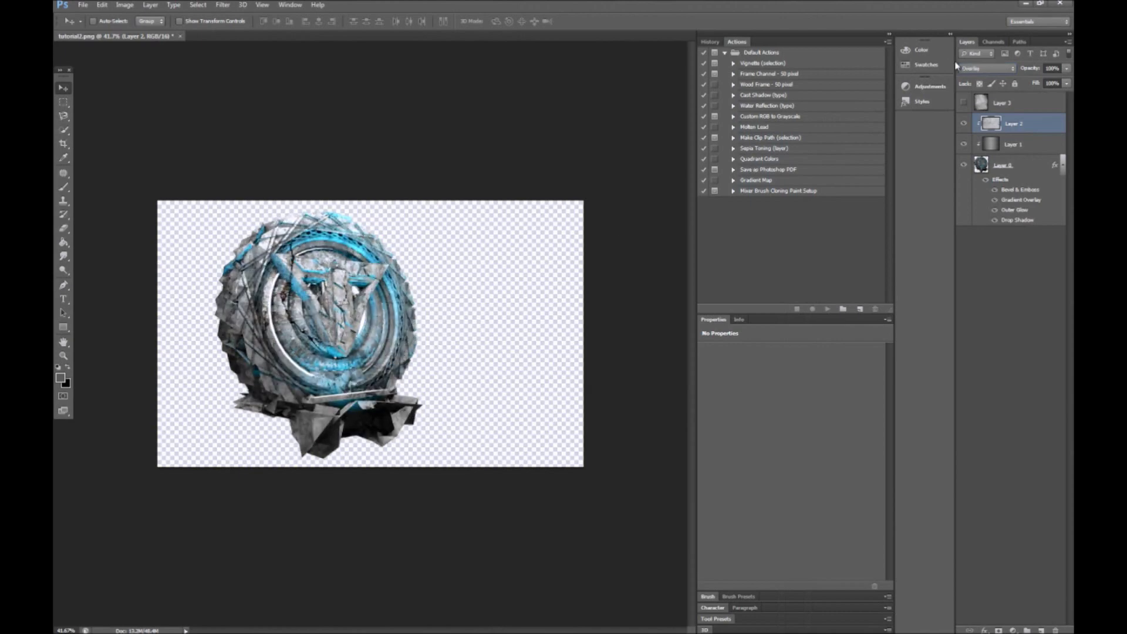
# Compare the remaining blend modes on the Layer 2 concrete texture, from Multiply through Luminosity.
pyautogui.click(970, 70)
pyautogui.click(970, 80)
pyautogui.press('Down')
pyautogui.press('Down')
pyautogui.press('Down')
pyautogui.press('Down')
pyautogui.press('Up')
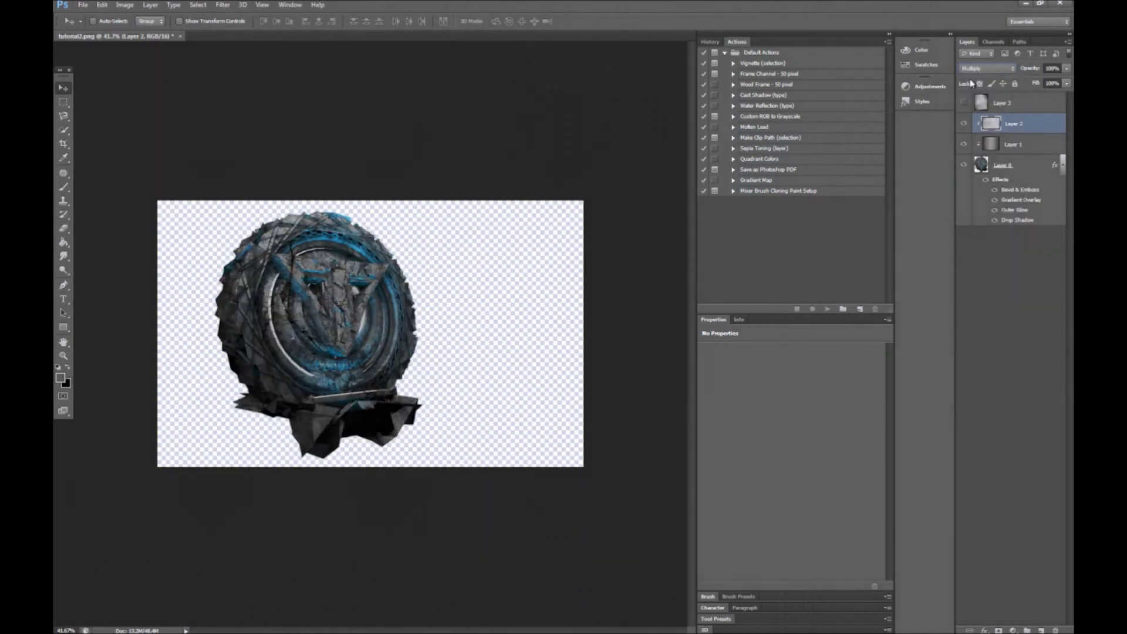
pyautogui.press('Down')
pyautogui.press('Down')
pyautogui.press('Down')
pyautogui.press('Down')
pyautogui.press('Down')
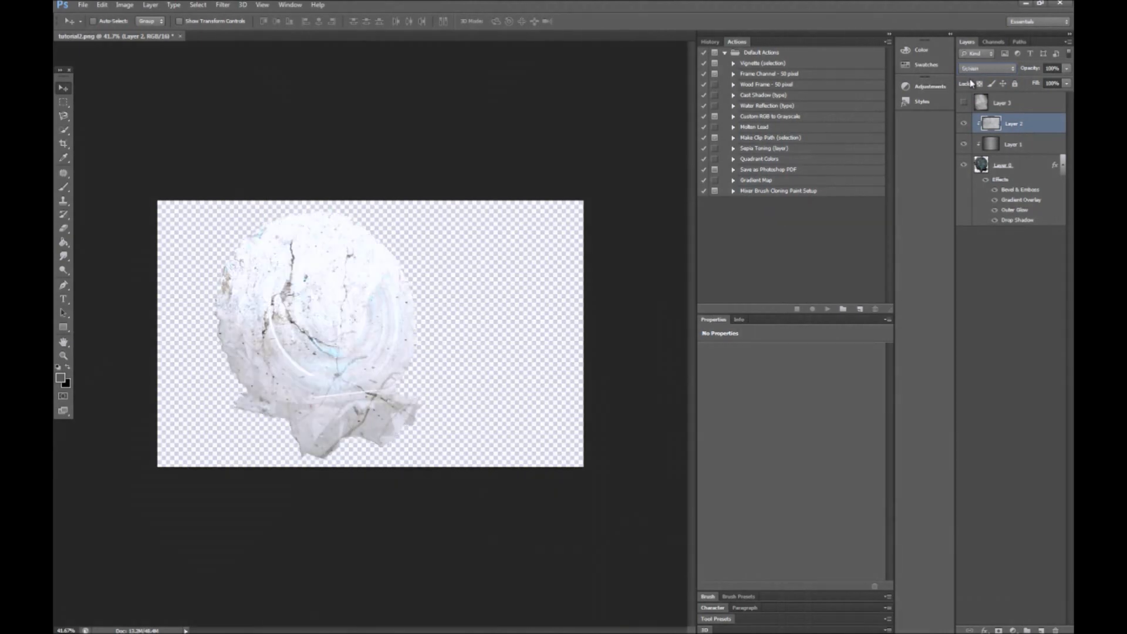
pyautogui.press('Down')
pyautogui.press('Down')
pyautogui.press('Down')
pyautogui.press('Down')
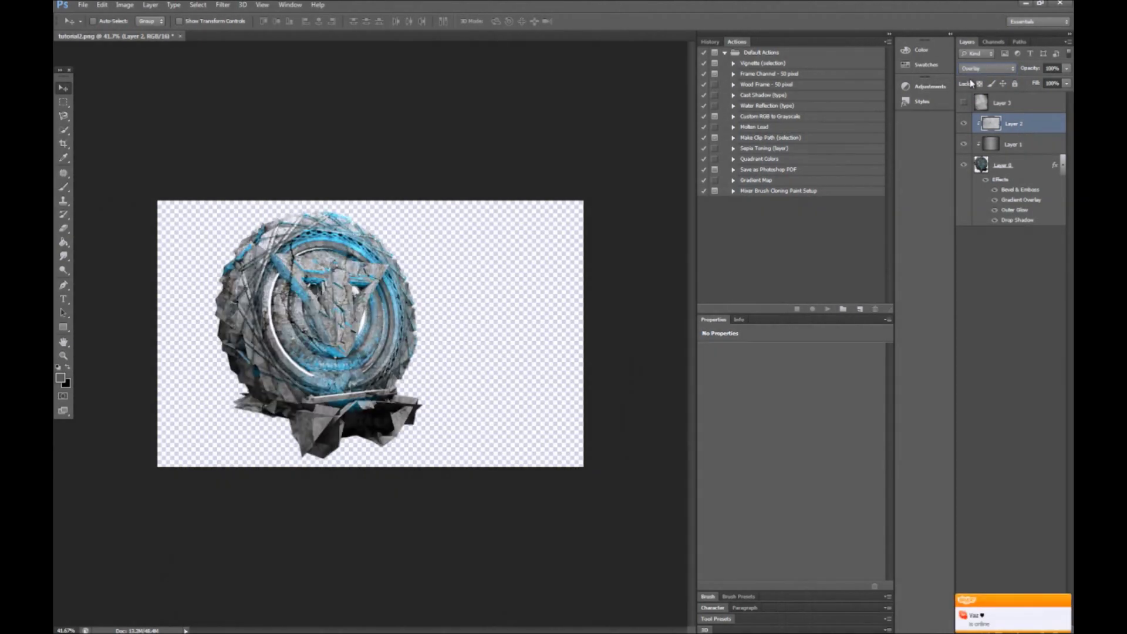
pyautogui.press('Down')
pyautogui.press('Down')
pyautogui.press('Down')
pyautogui.press('Down')
pyautogui.press('Down')
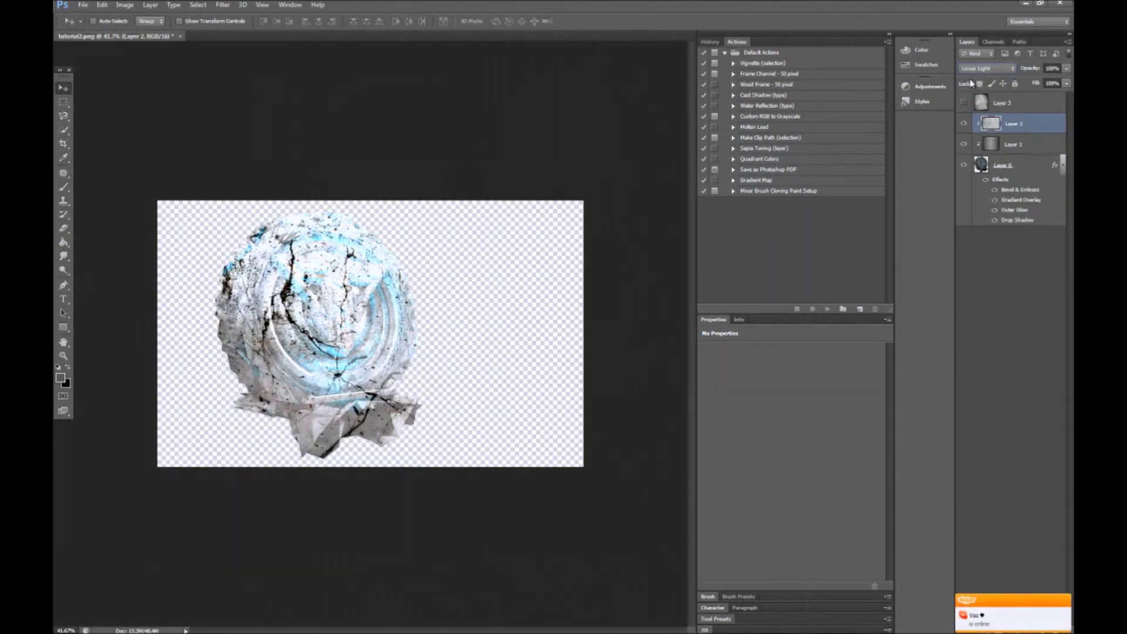
pyautogui.press('Down')
pyautogui.press('Down')
pyautogui.press('Down')
pyautogui.press('Down')
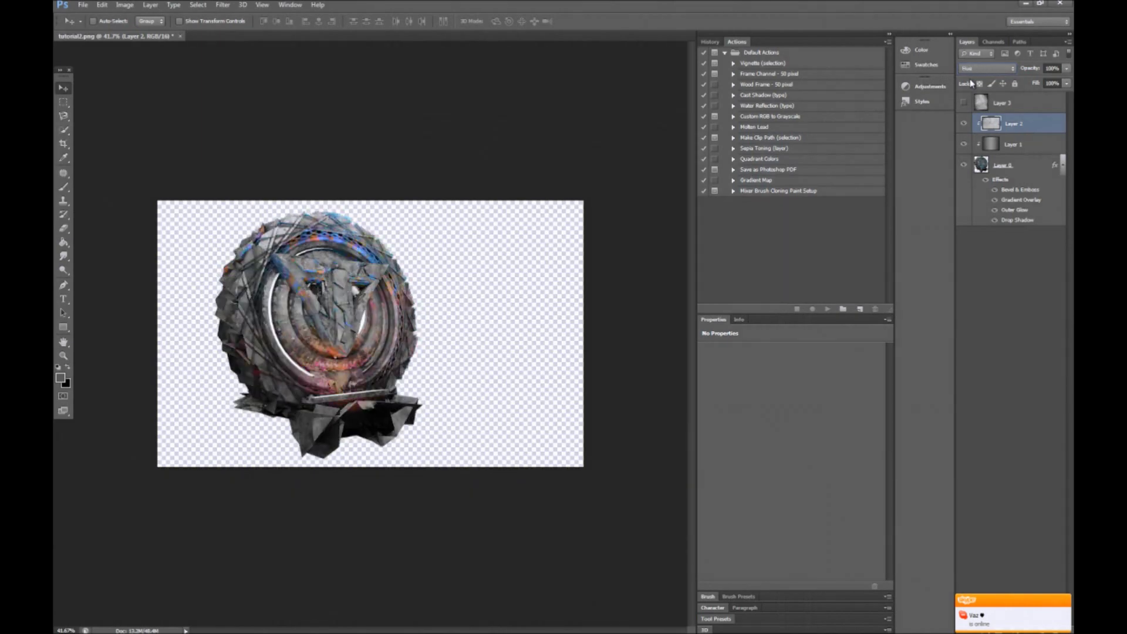
pyautogui.press('Down')
pyautogui.press('Down')
pyautogui.press('Down')
pyautogui.press('Down')
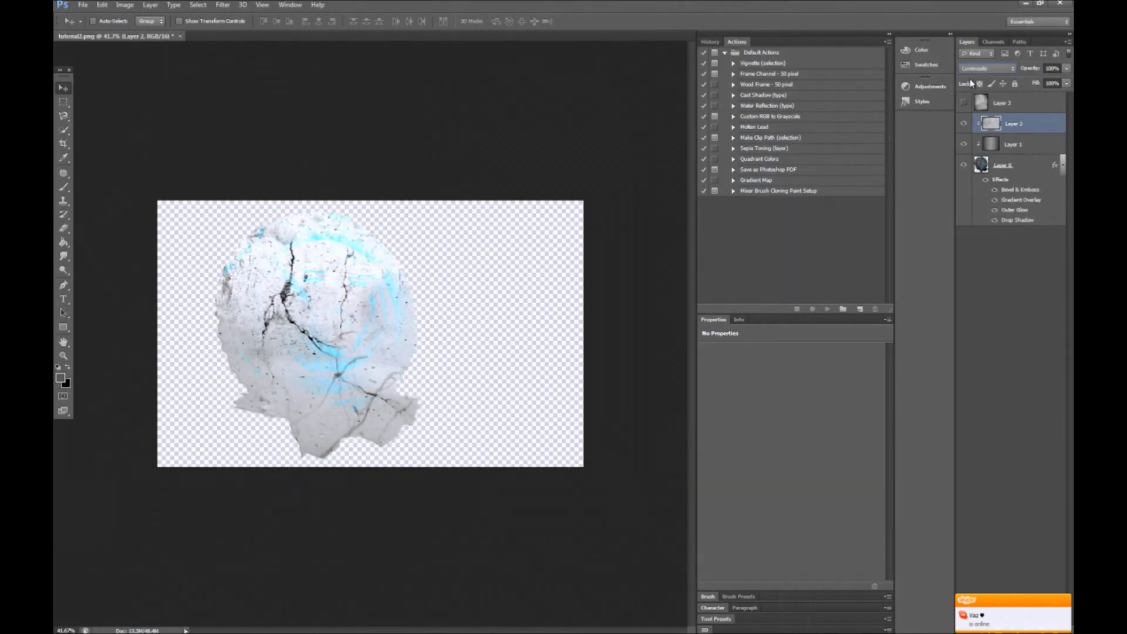
# Delete the Layer 2 concrete texture layer.
pyautogui.moveTo(980, 134); pyautogui.dragTo(1021, 526)
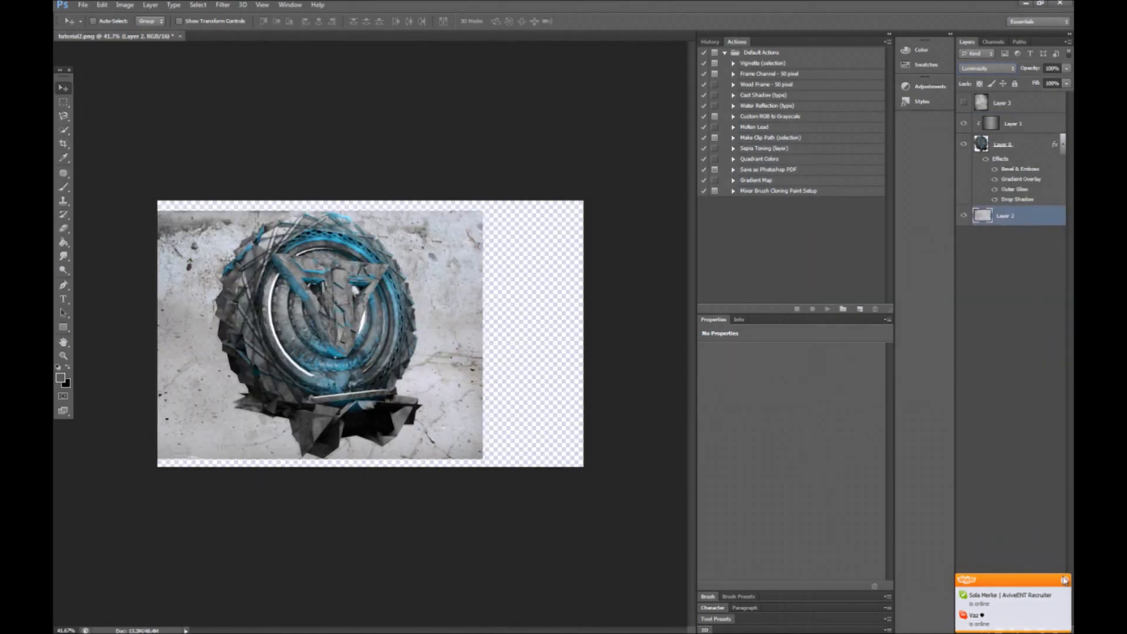
pyautogui.moveTo(1024, 216); pyautogui.dragTo(1054, 630)
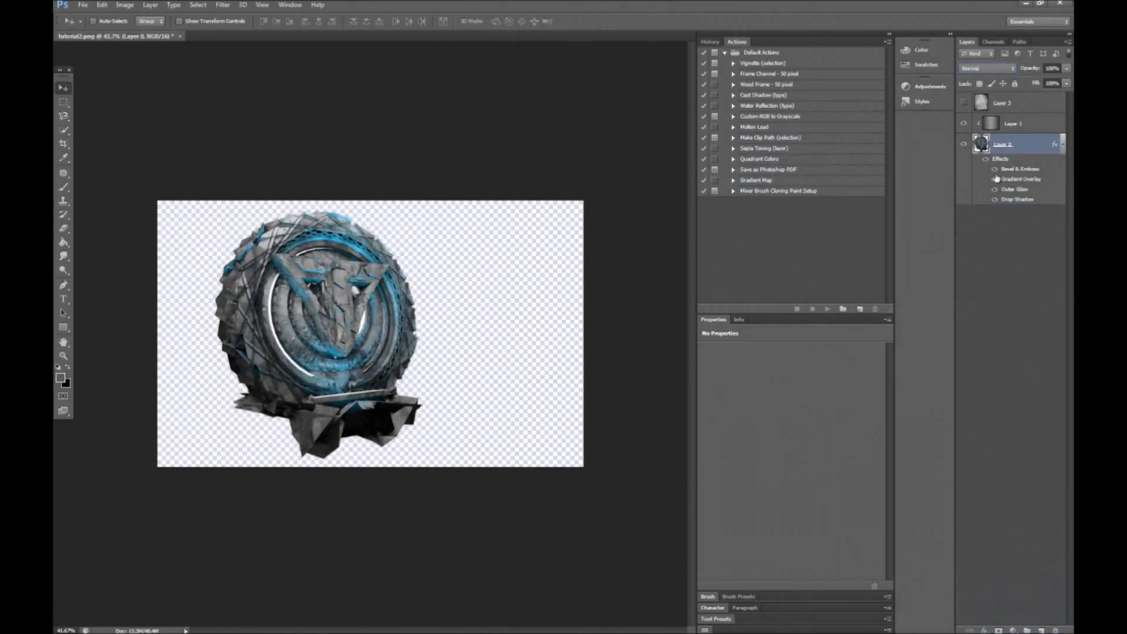
# Show Layer 3, clip it to the render, and move and enlarge its texture to about 158% to cover the wheel.
pyautogui.click(1008, 105)
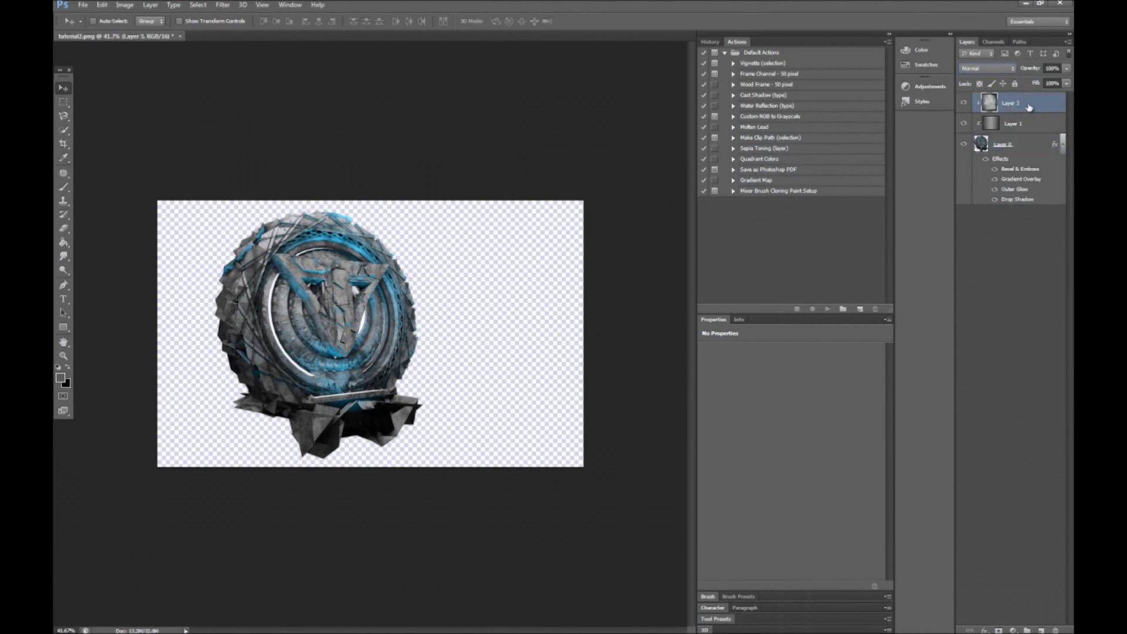
pyautogui.hotkey('ctrl', 't')
pyautogui.press('Escape')
pyautogui.moveTo(560, 64); pyautogui.dragTo(263, 354)
pyautogui.hotkey('ctrl', 't')
pyautogui.keyDown('shift'); pyautogui.moveTo(382, 288); pyautogui.dragTo(328, 303); pyautogui.keyUp('shift')
pyautogui.keyDown('shift'); pyautogui.moveTo(351, 367); pyautogui.dragTo(404, 416); pyautogui.keyUp('shift')
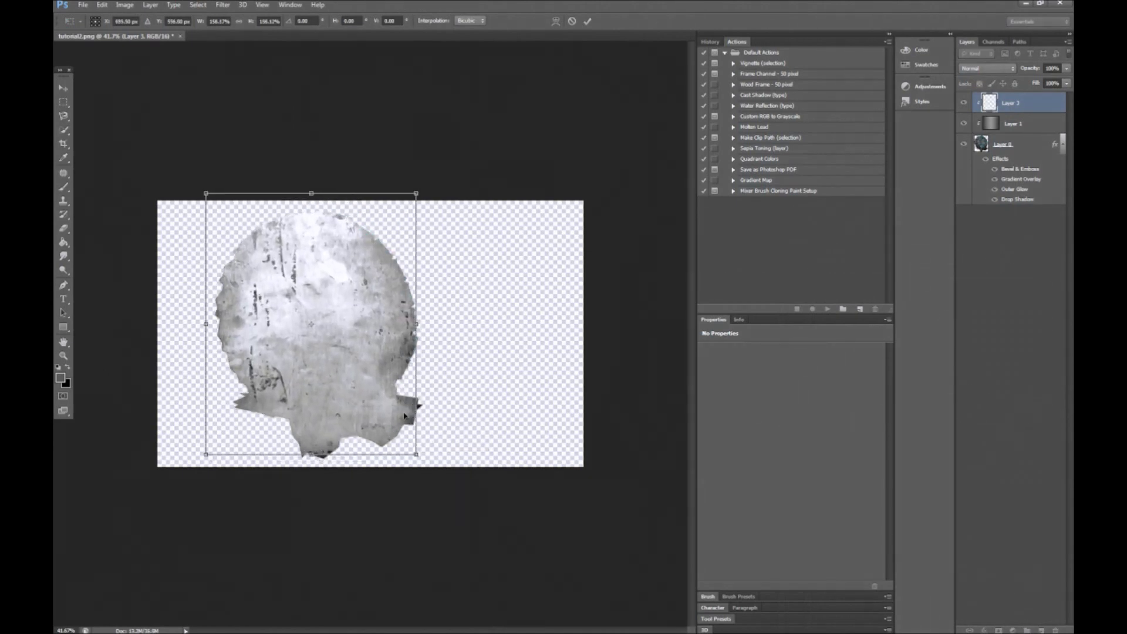
pyautogui.press('Return')
# Try blend modes up to Vivid Light on the Layer 3 texture and settle on Overlay.
pyautogui.click(993, 73)
pyautogui.press('Down')
pyautogui.press('Down')
pyautogui.press('Down')
pyautogui.press('Down')
pyautogui.press('Down')
pyautogui.press('Down')
pyautogui.press('Down')
pyautogui.press('Down')
pyautogui.press('Down')
pyautogui.press('Down')
pyautogui.press('Down')
pyautogui.press('Down')
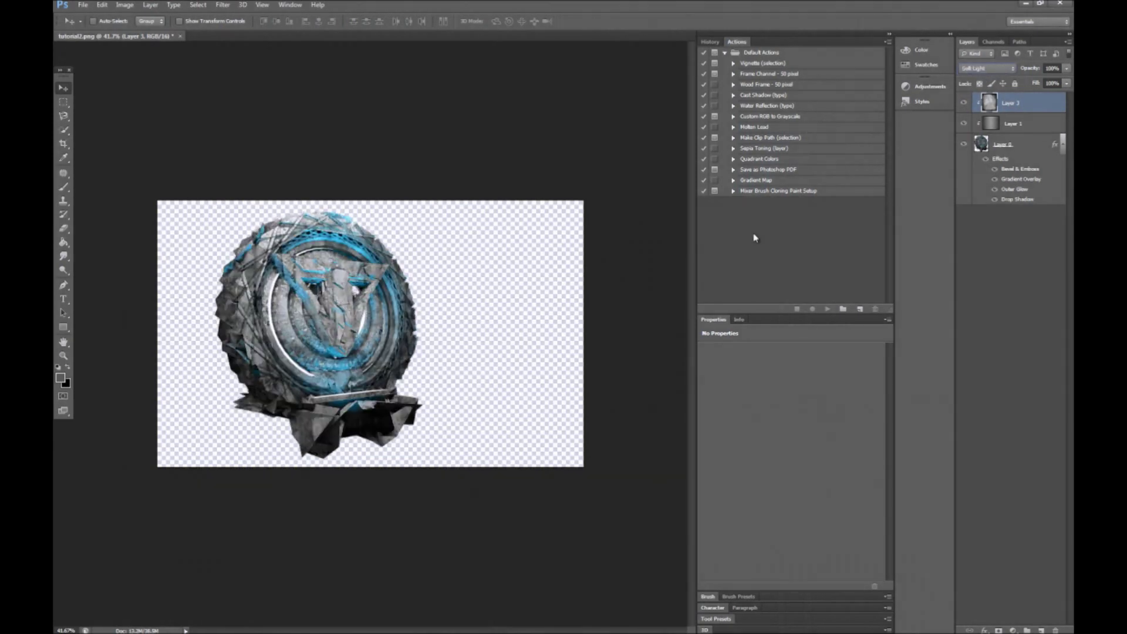
pyautogui.press('Down')
pyautogui.press('Down')
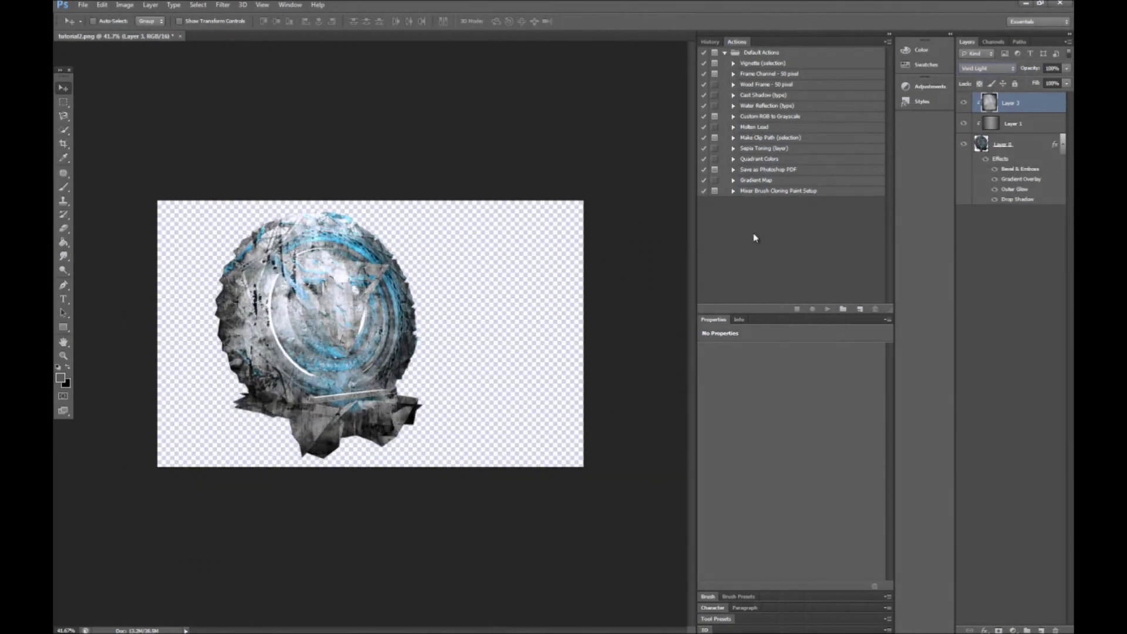
pyautogui.press('Up')
pyautogui.press('Up')
pyautogui.press('Up')
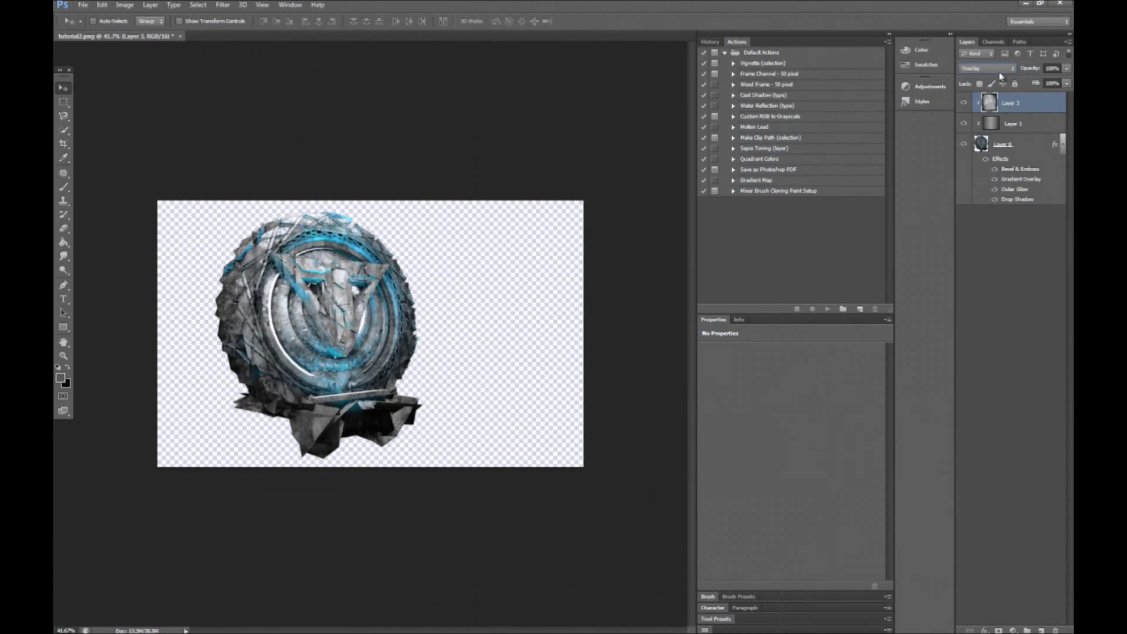
# Lower the Layer 3 texture's opacity to 10% and delete the layer.
pyautogui.click(1052, 69)
pyautogui.hotkey('shift', 'Down')
pyautogui.hotkey('shift', 'Down')
pyautogui.hotkey('shift', 'Down')
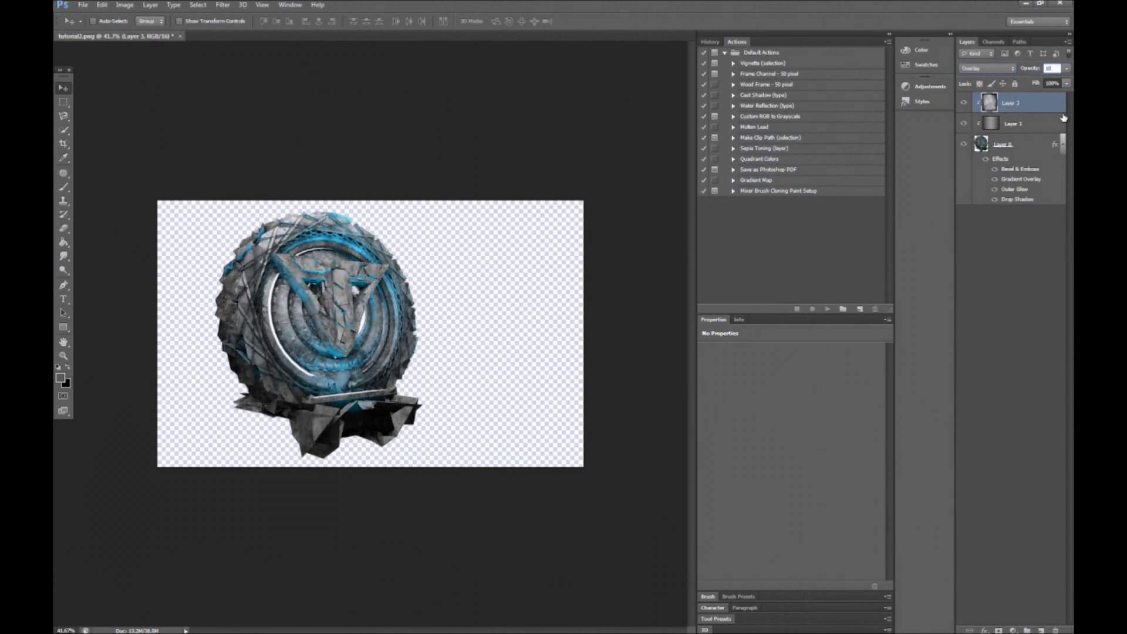
pyautogui.moveTo(1057, 105); pyautogui.dragTo(1055, 630)
# Add a clipped Curves adjustment above the steel texture, raising the curve slightly in the shadows and highlights.
pyautogui.click(1012, 630)
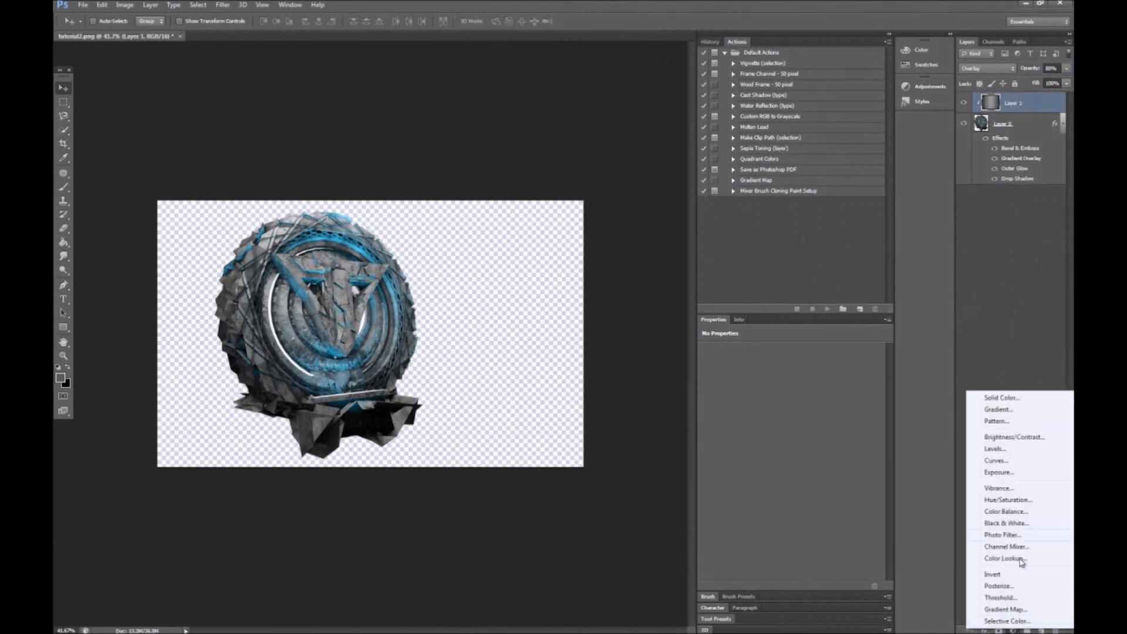
pyautogui.click(1017, 462)
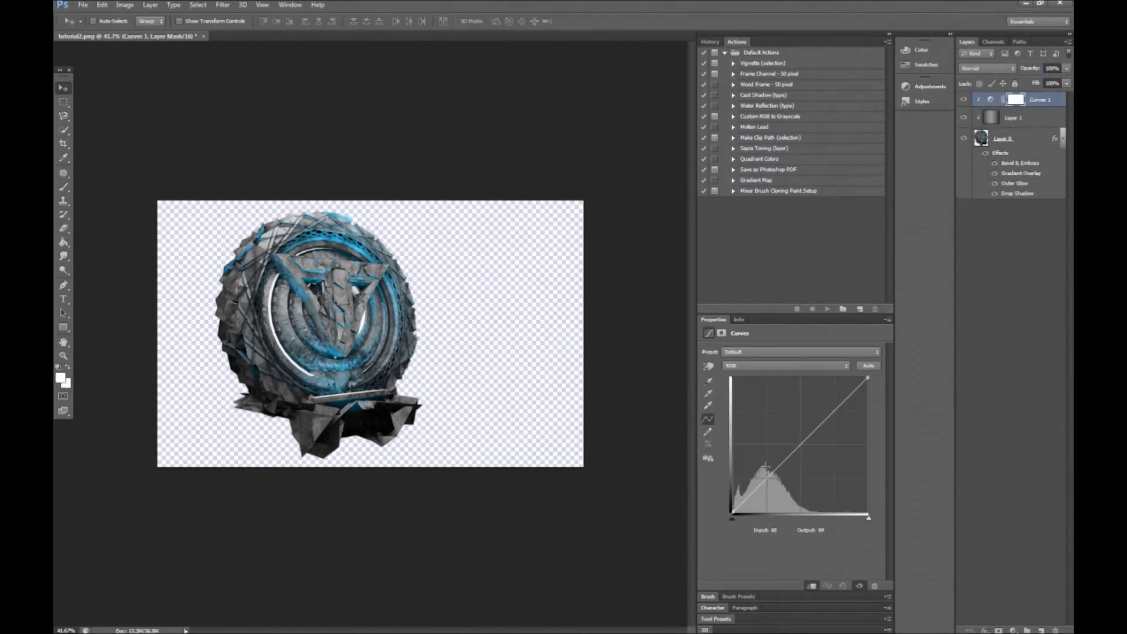
pyautogui.moveTo(754, 492)
pyautogui.mouseDown()
pyautogui.moveTo(751, 470)
pyautogui.moveTo(748, 493)
pyautogui.mouseUp()
pyautogui.moveTo(849, 400); pyautogui.dragTo(844, 395)
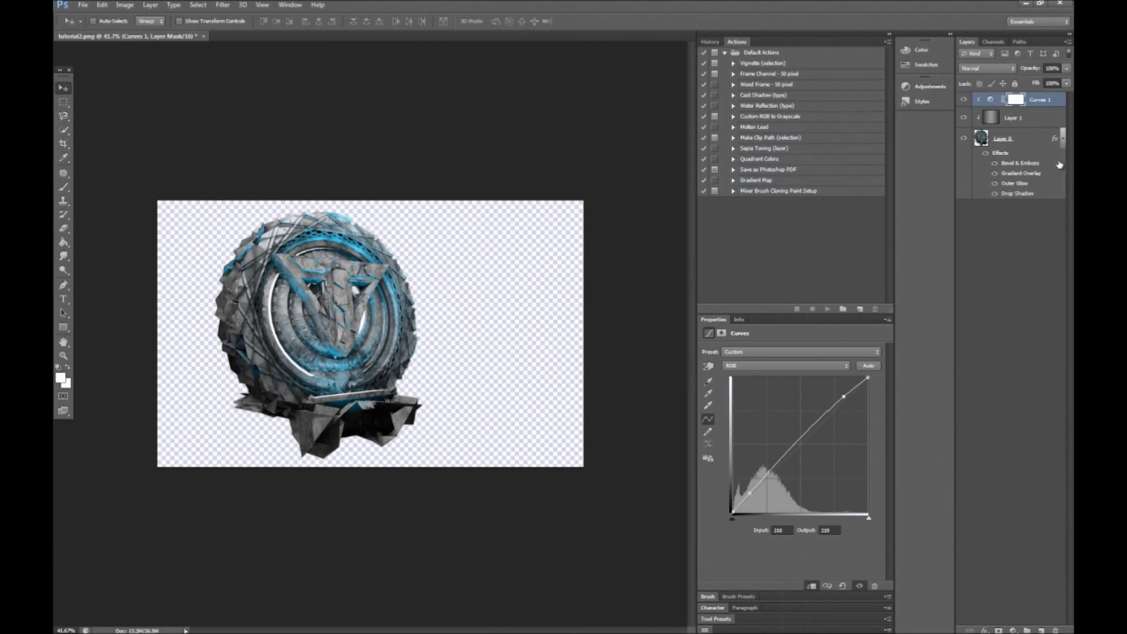
# Add a Posterize adjustment above the Curves layer, clip it to the render and set its levels to 216.
pyautogui.click(1013, 629)
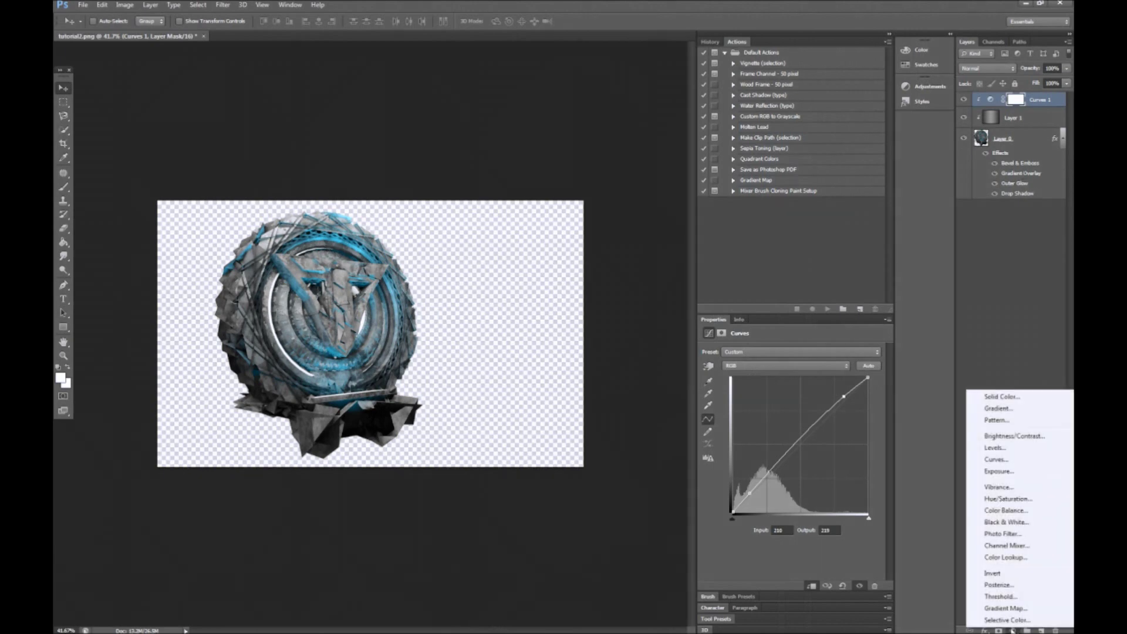
pyautogui.click(1015, 593)
pyautogui.keyDown('alt'); pyautogui.click(1037, 107); pyautogui.keyUp('alt')
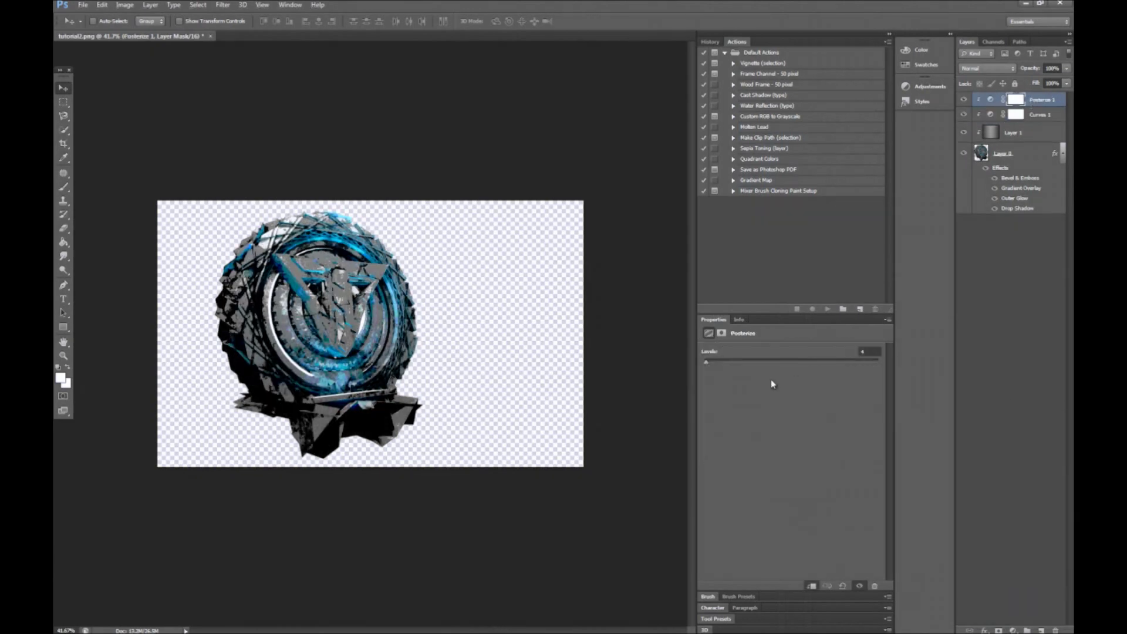
pyautogui.moveTo(732, 365); pyautogui.dragTo(864, 365)
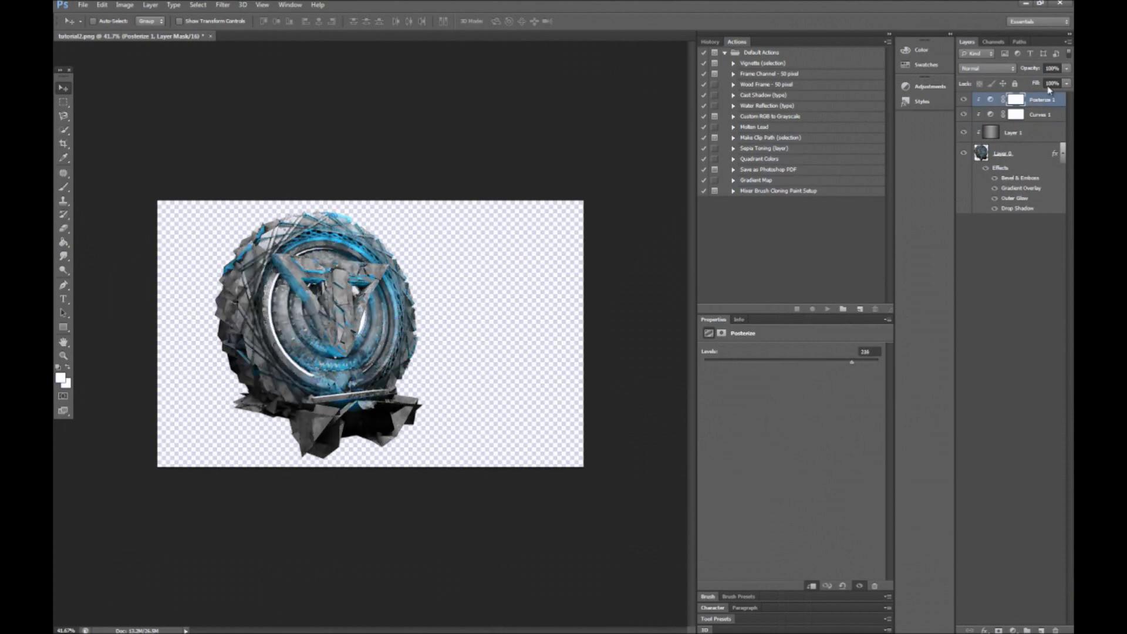
# Lower the Posterize adjustment layer's opacity to 30%.
pyautogui.click(1059, 69)
pyautogui.write('5')
pyautogui.press('Return')
# Add a Brightness/Contrast adjustment above the Posterize layer, clip it to the render and set its contrast to 36.
pyautogui.click(1013, 630)
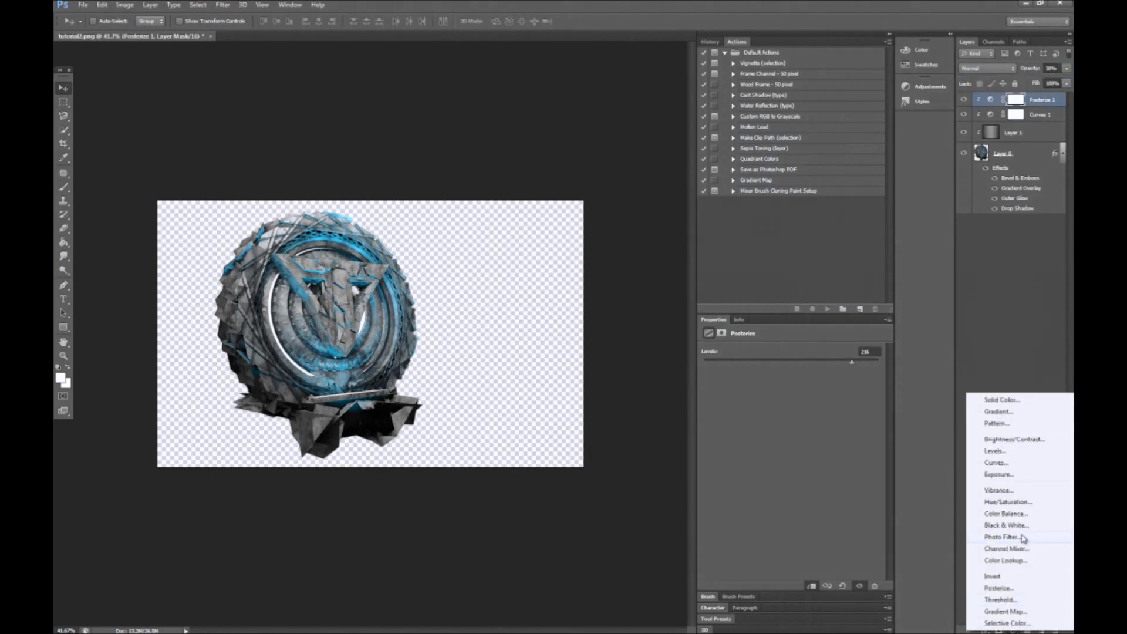
pyautogui.click(1032, 440)
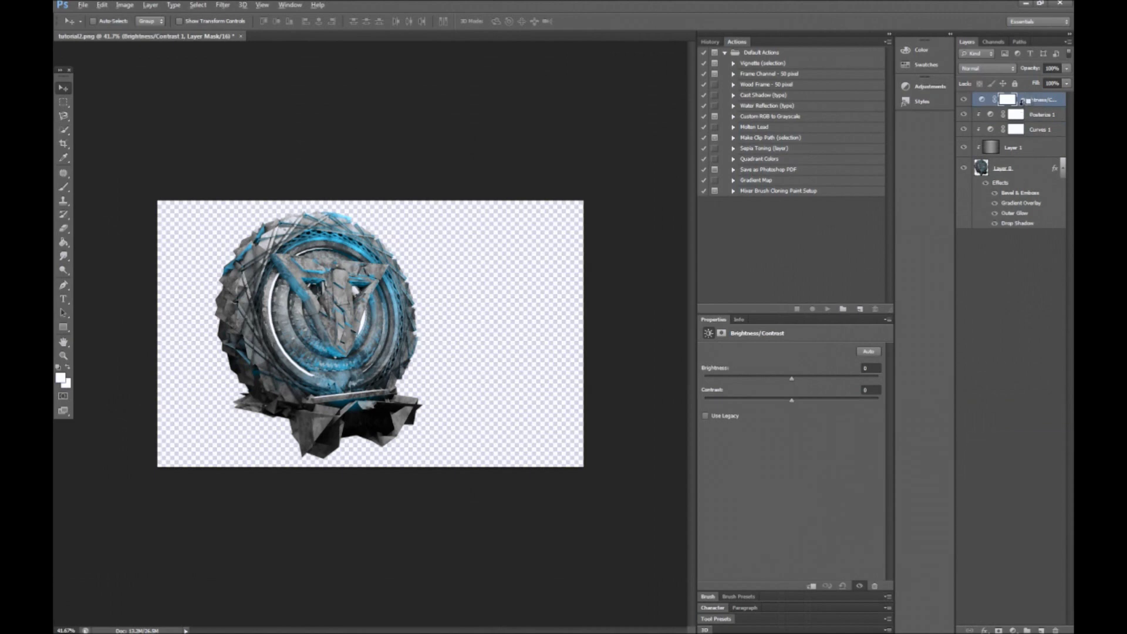
pyautogui.moveTo(791, 379); pyautogui.dragTo(824, 410)
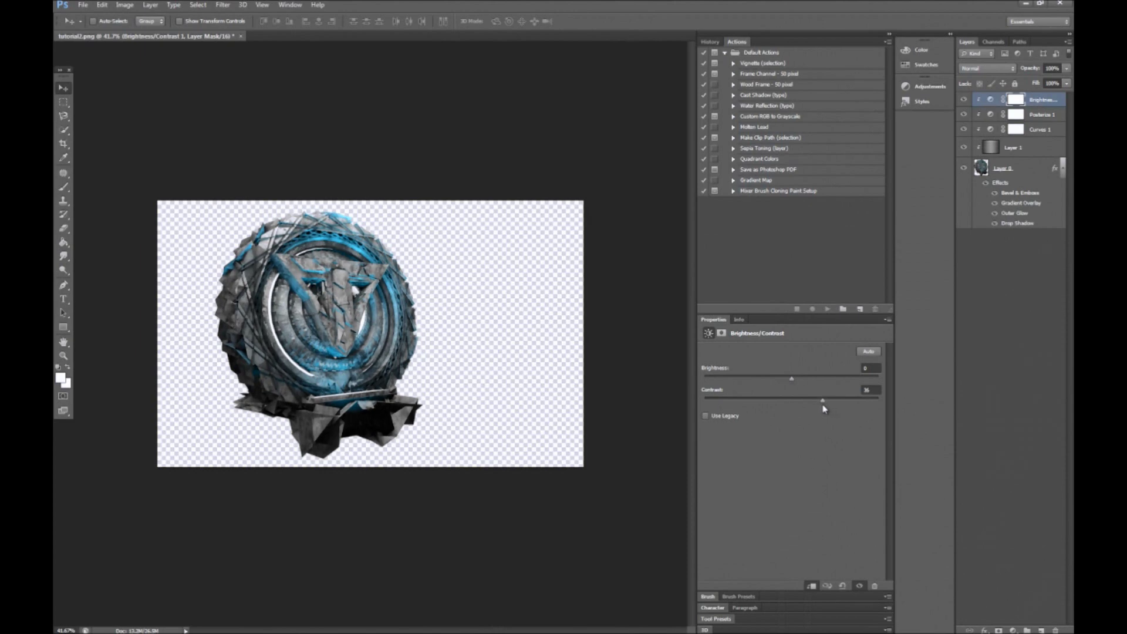
pyautogui.keyDown('alt'); pyautogui.scroll(4, 355, 329); pyautogui.keyUp('alt')
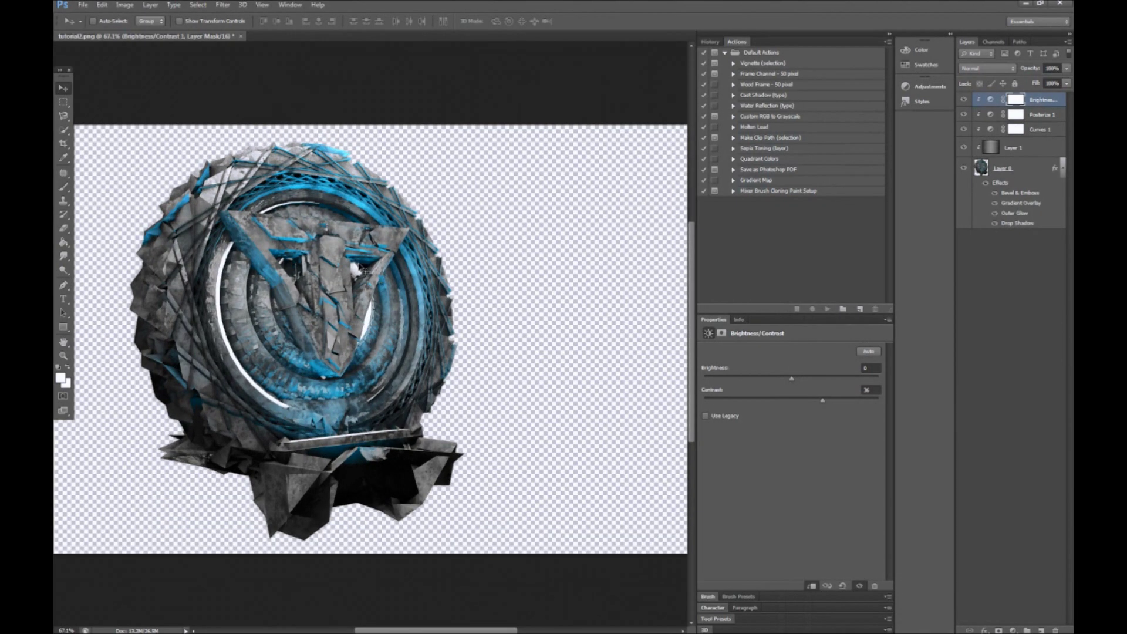
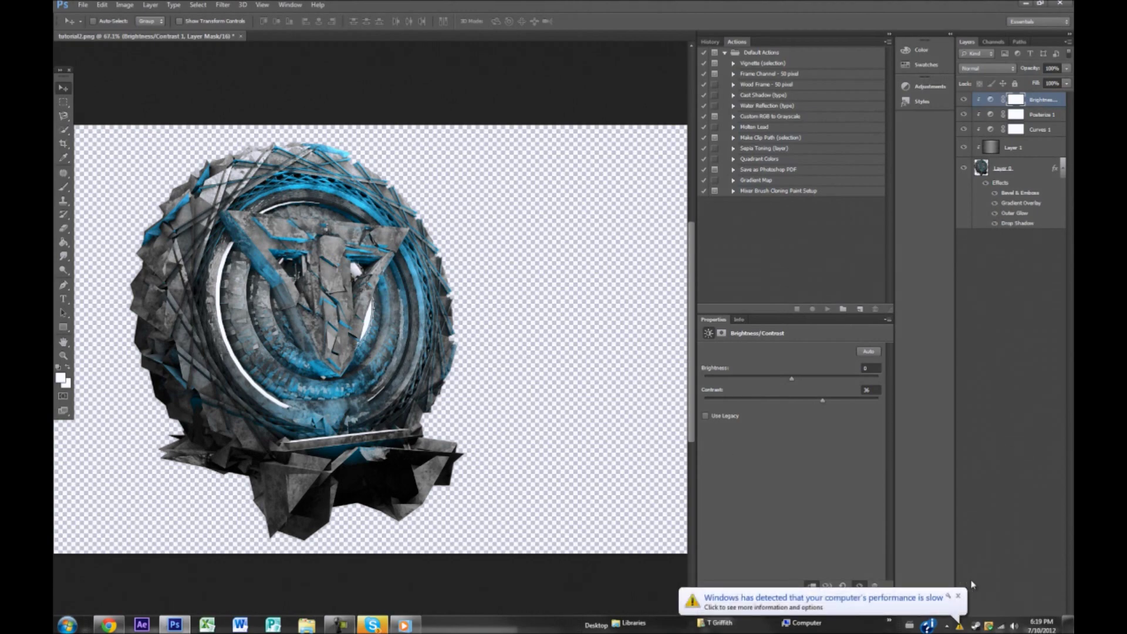
# Switch to Skype, send "I bought it" in the open chat and return to Photoshop.
pyautogui.click(961, 599)
pyautogui.click(725, 496)
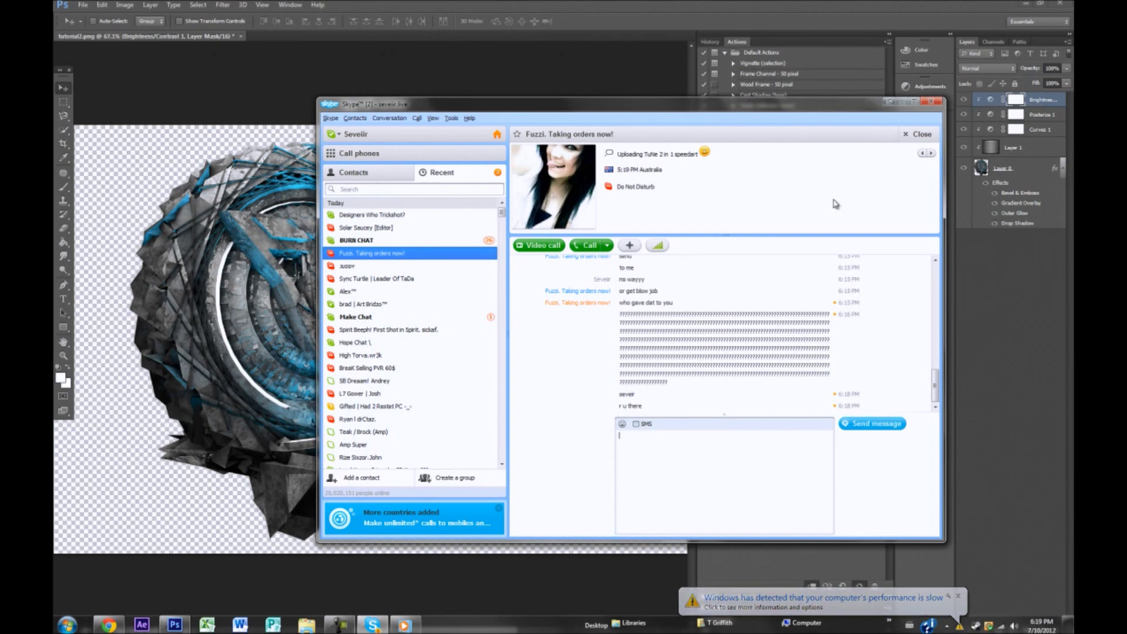
pyautogui.write('I bought it')
pyautogui.press('Return')
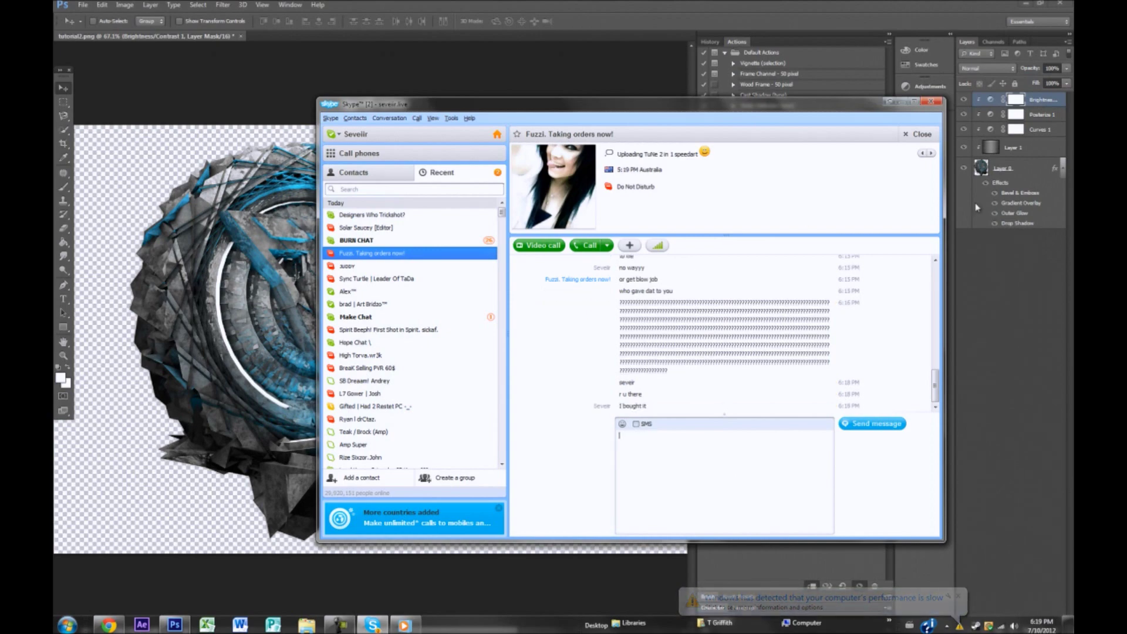
pyautogui.hotkey('alt', 'Tab')
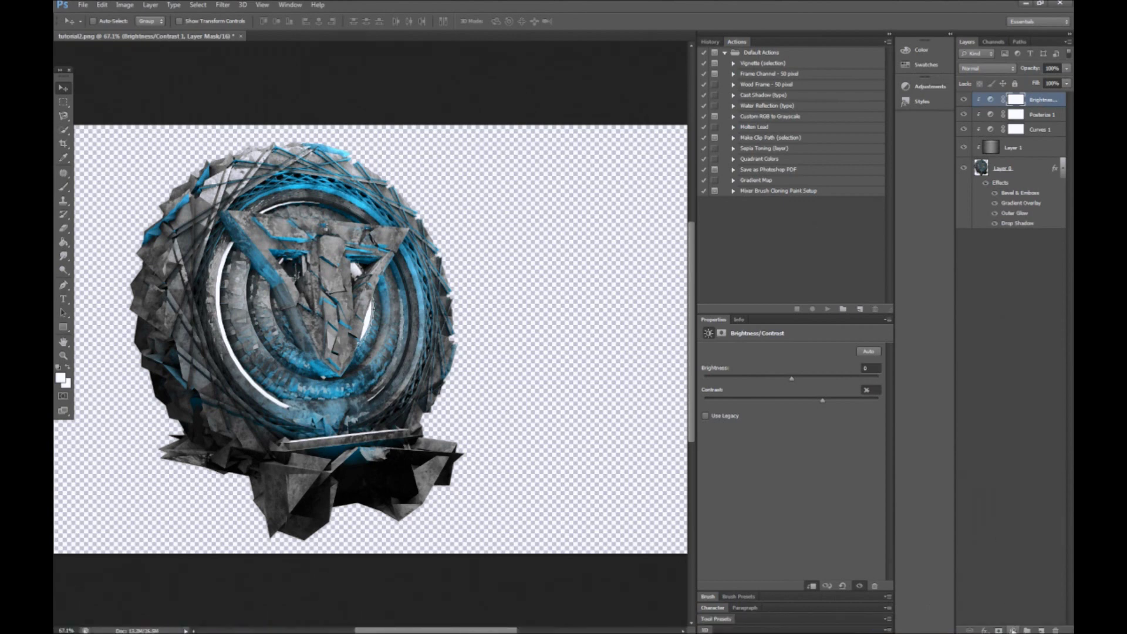
# Add a Color Lookup adjustment above the Brightness/Contrast layer and clip it to the render.
pyautogui.click(1014, 629)
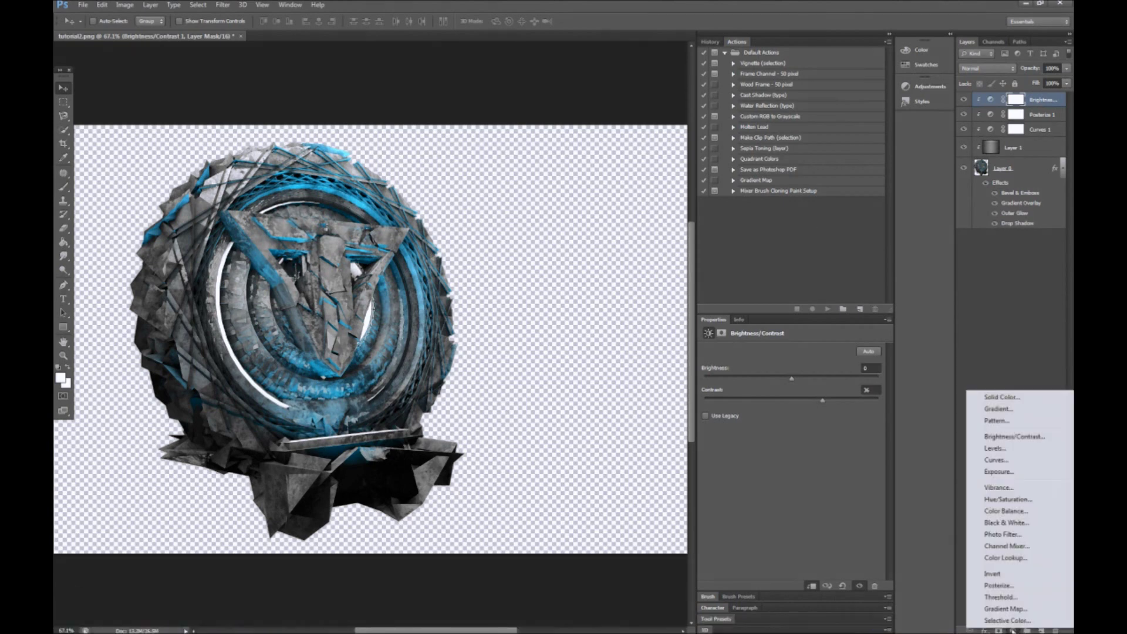
pyautogui.click(1005, 558)
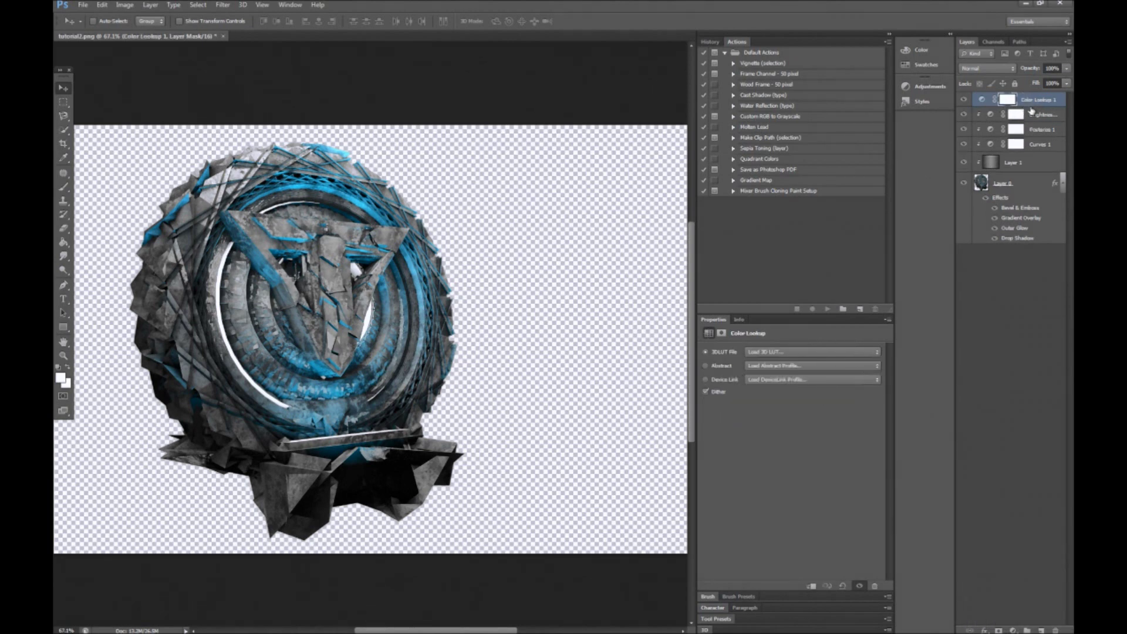
pyautogui.keyDown('alt'); pyautogui.click(1027, 103); pyautogui.keyUp('alt')
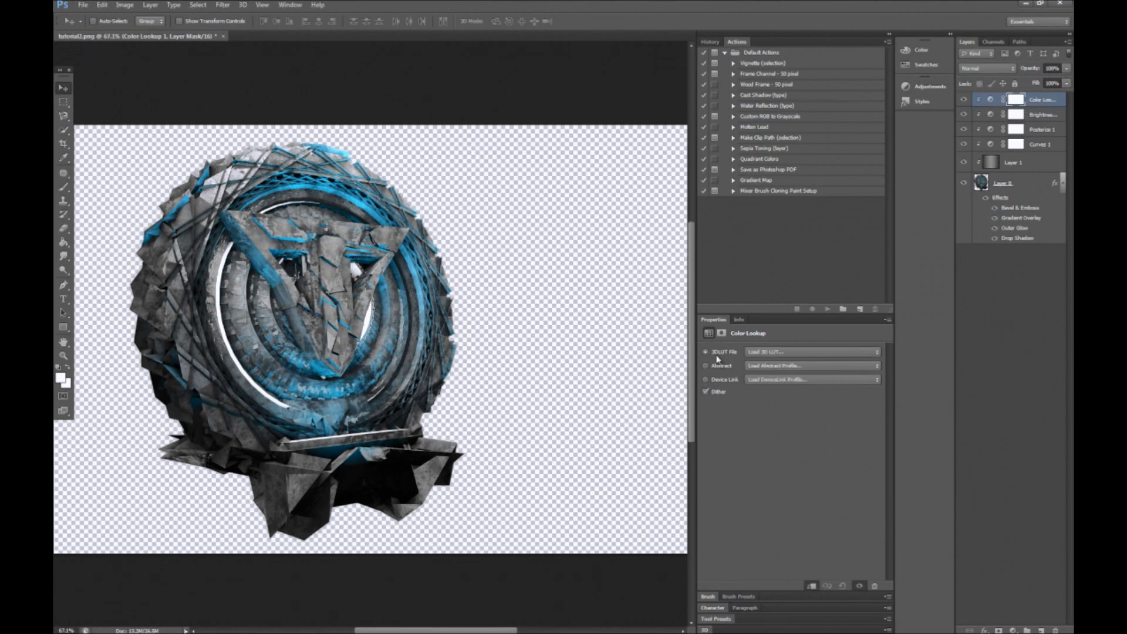
# Try successive 3DLUT files on the Color Lookup adjustment, starting from 2Strip.look, and settle on filmstock_50.3dl.
pyautogui.click(769, 353)
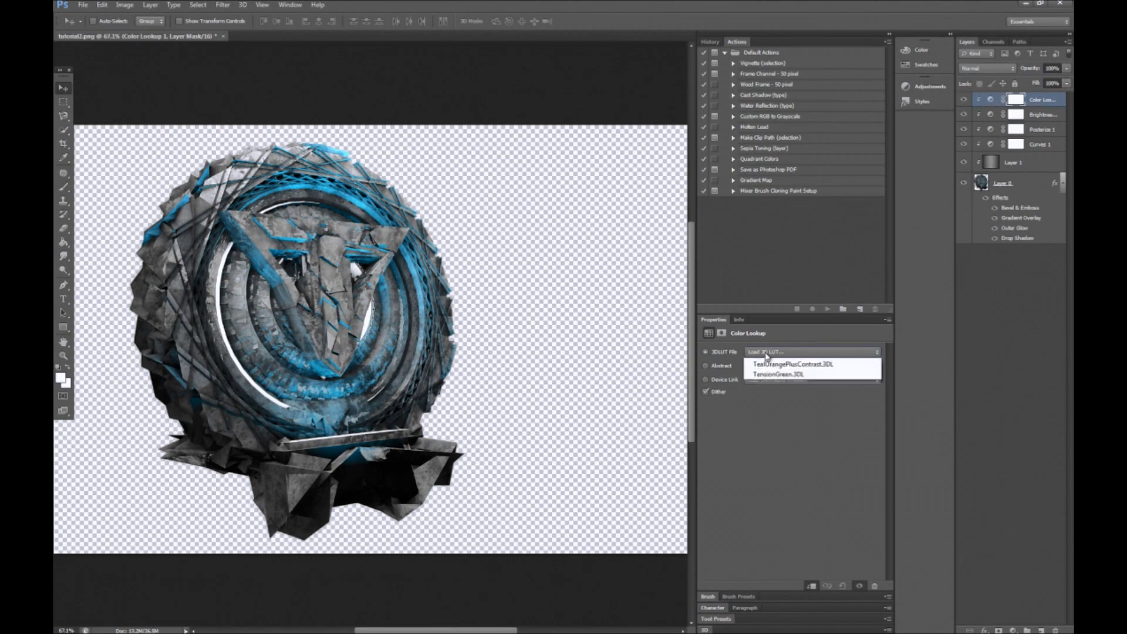
pyautogui.click(771, 393)
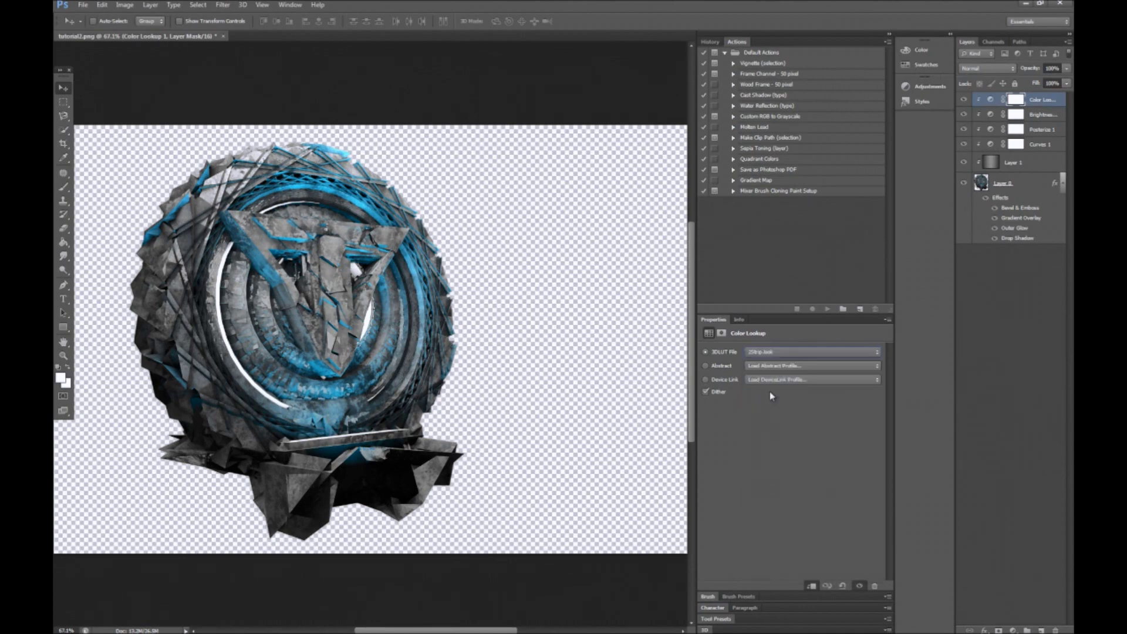
pyautogui.press('Down')
pyautogui.press('Down')
pyautogui.press('Down')
pyautogui.press('Down')
pyautogui.press('Down')
pyautogui.press('Down')
pyautogui.press('Down')
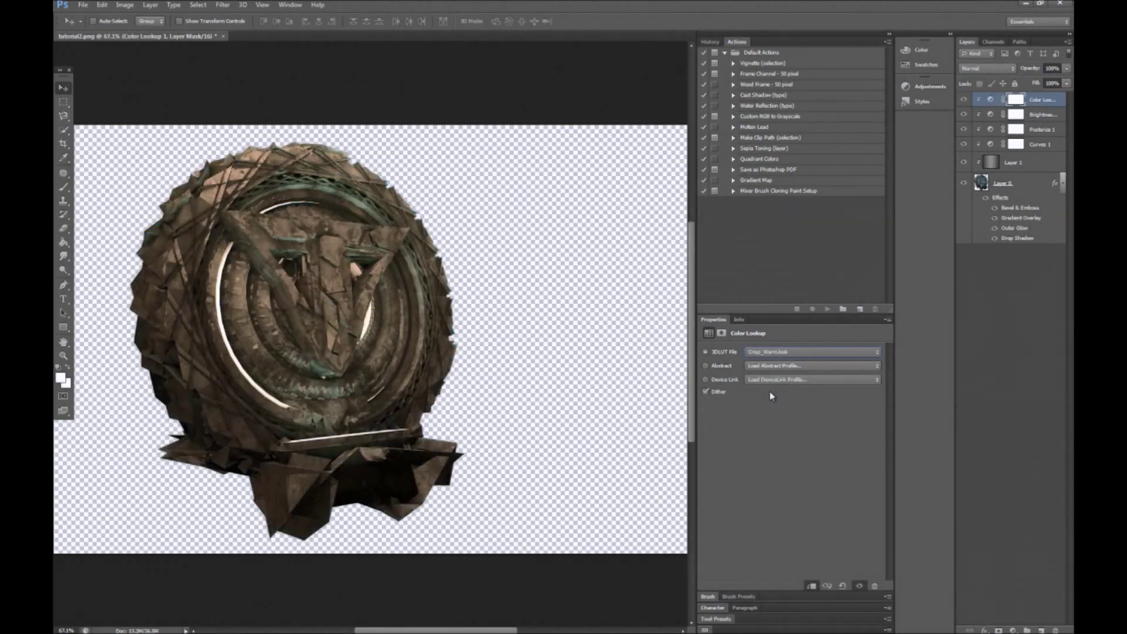
pyautogui.press('Down')
pyautogui.press('Down')
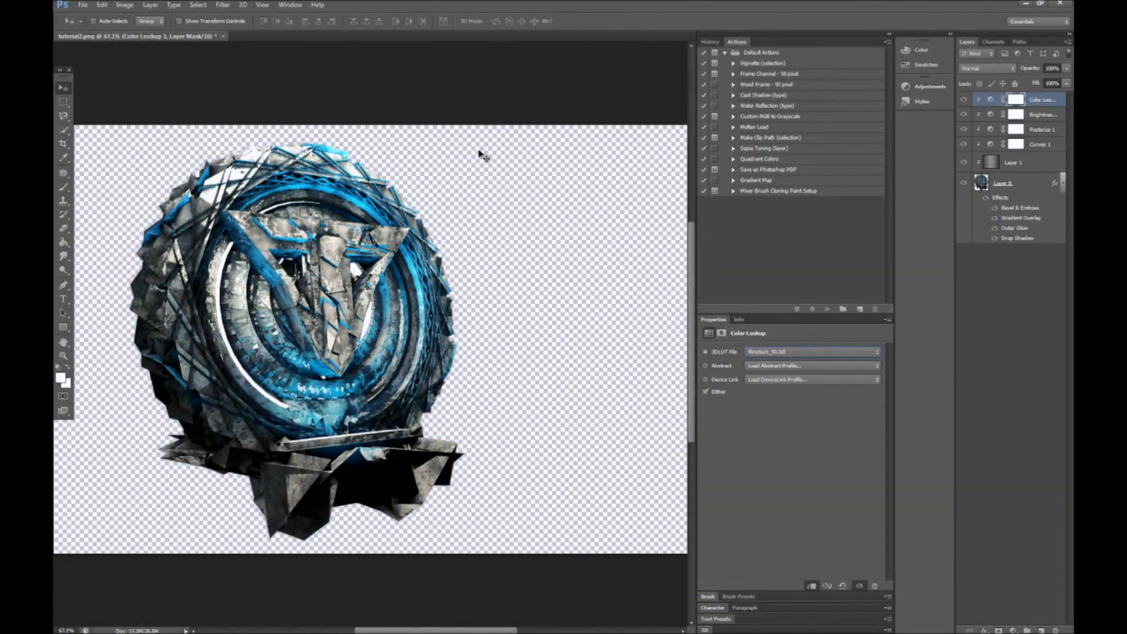
# Try 50% opacity on the Color Lookup layer and settle on 40%.
pyautogui.click(1052, 68)
pyautogui.write('50')
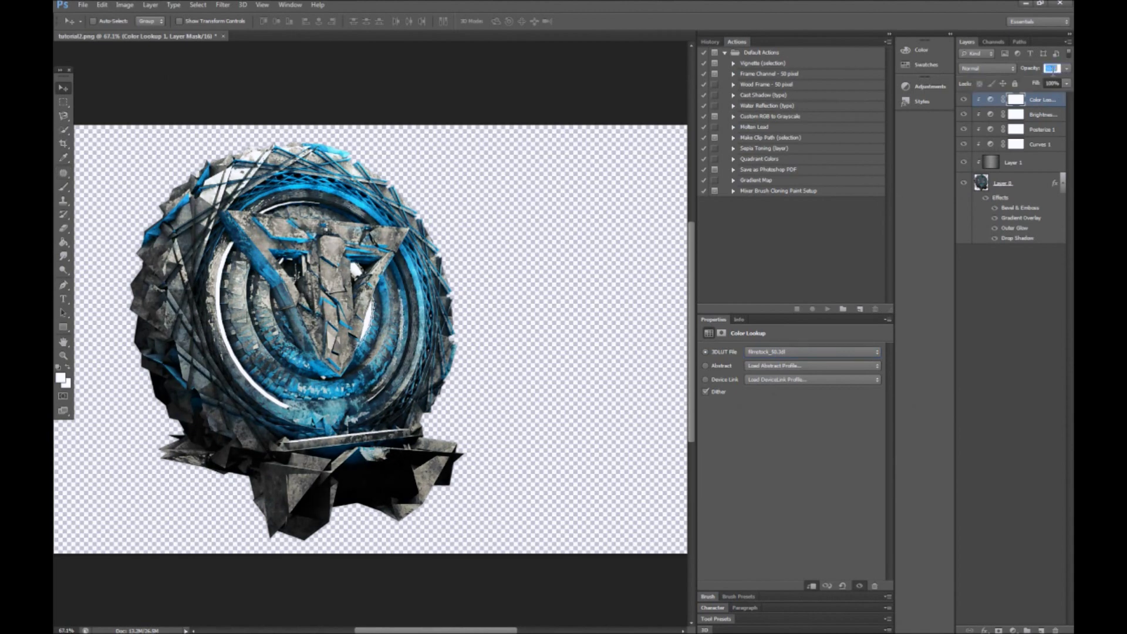
pyautogui.write('50')
pyautogui.press('Return')
pyautogui.write('4')
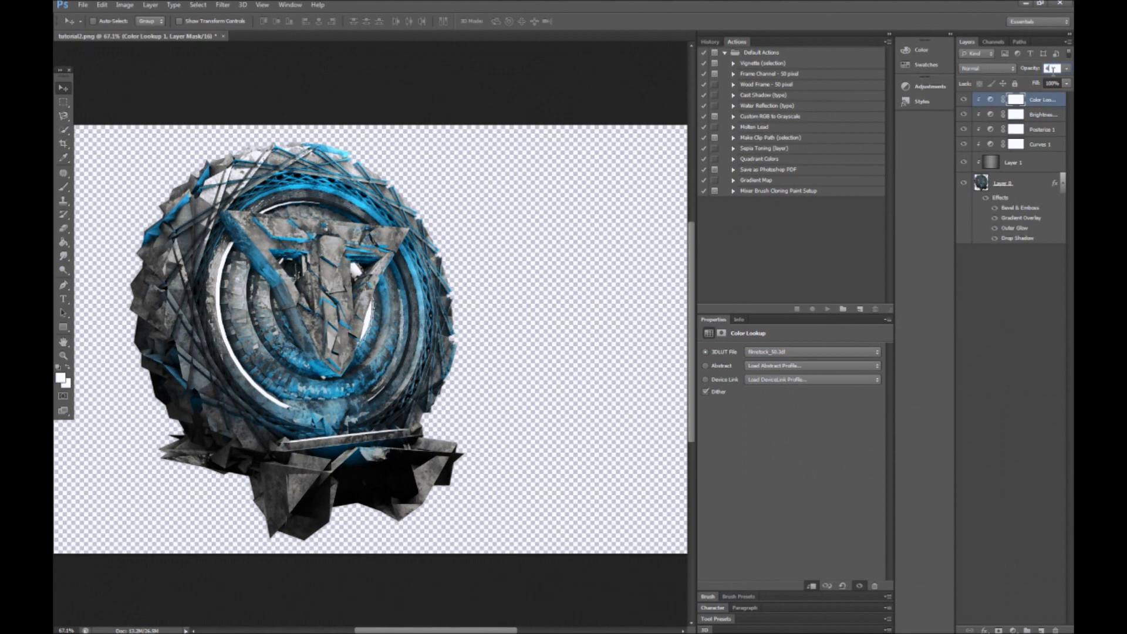
pyautogui.write('0')
pyautogui.write('40')
pyautogui.press('Return')
pyautogui.click(1013, 631)
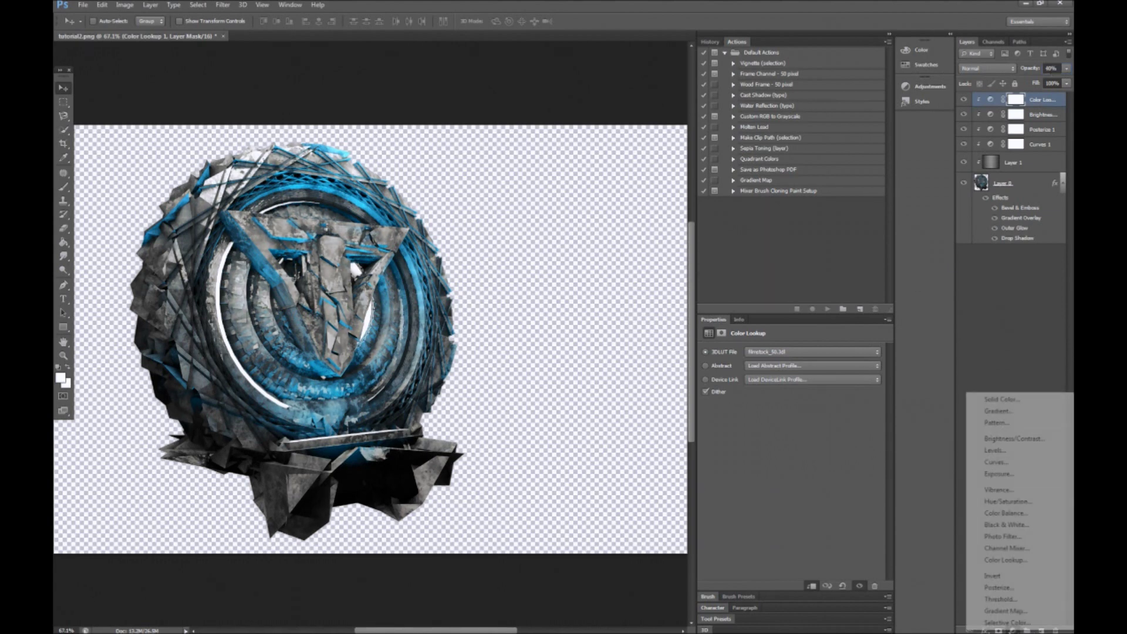
pyautogui.click(1022, 540)
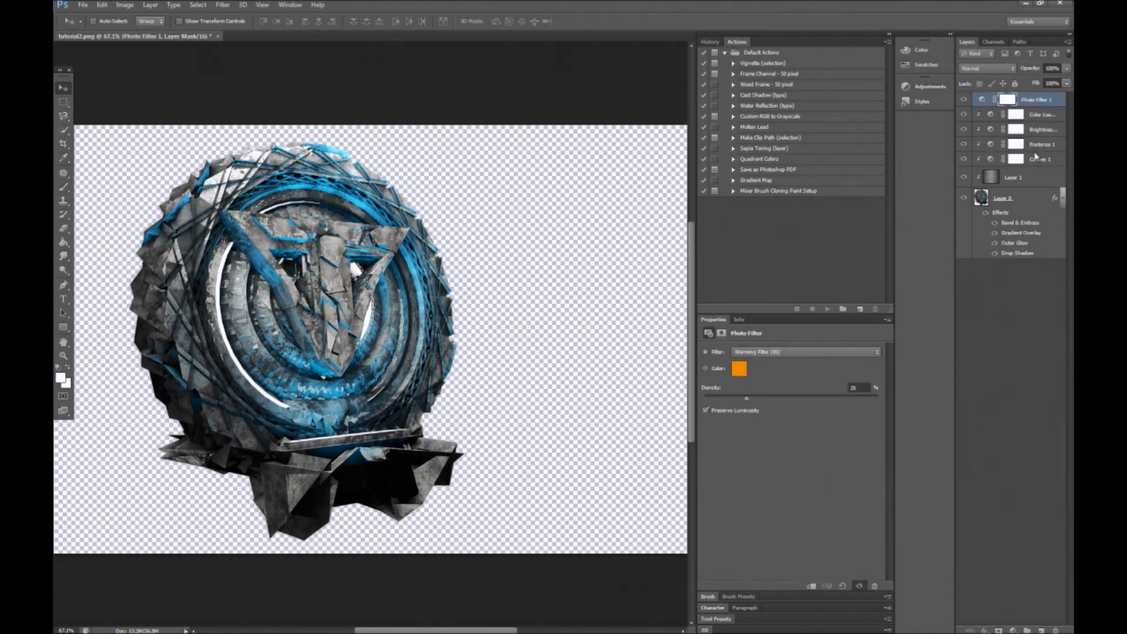
pyautogui.keyDown('alt'); pyautogui.click(1021, 110); pyautogui.keyUp('alt')
pyautogui.hotkey('ctrl', 'z')
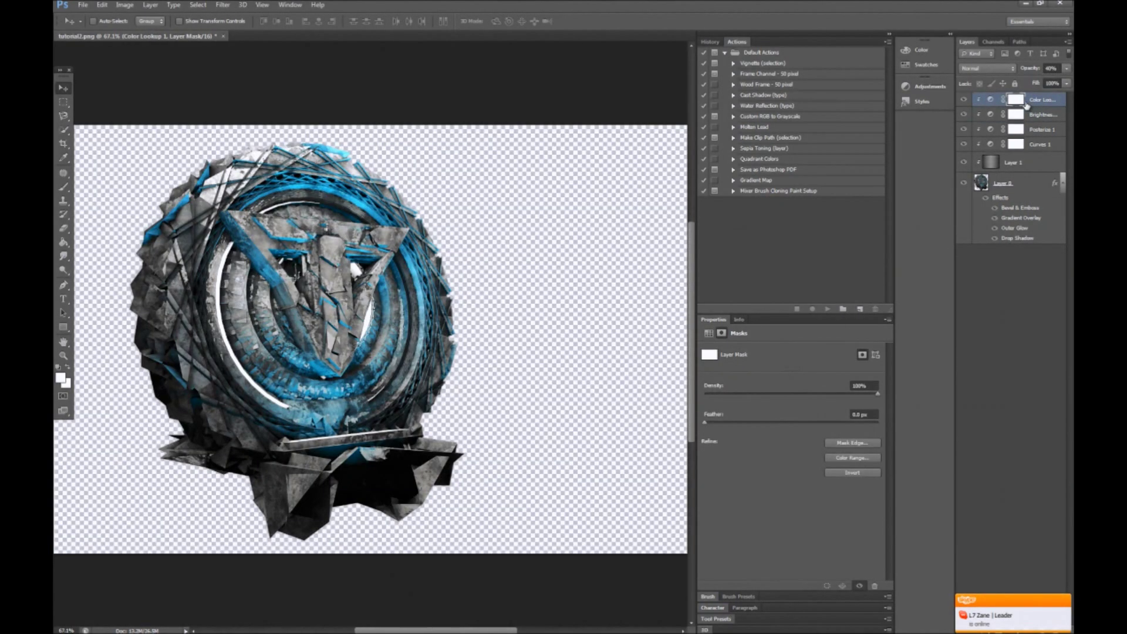
# Add a Photo Filter adjustment above the Color Lookup layer, clip it to the render and set its filter colour to bright cyan-blue.
pyautogui.click(1021, 631)
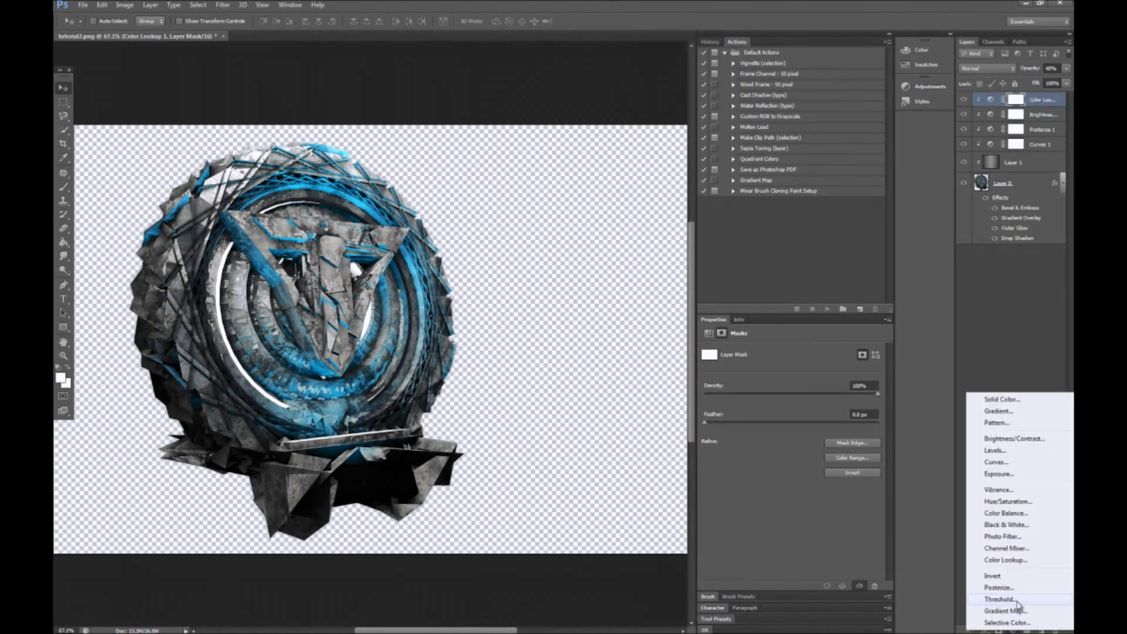
pyautogui.click(1023, 537)
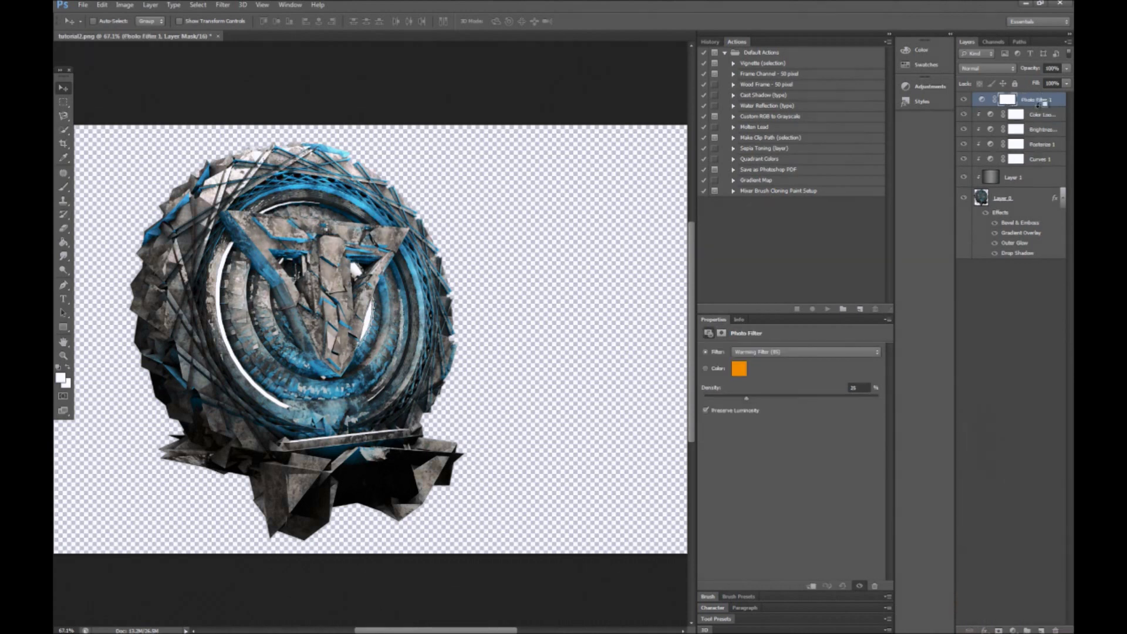
pyautogui.keyDown('alt'); pyautogui.click(1039, 106); pyautogui.keyUp('alt')
pyautogui.click(737, 374)
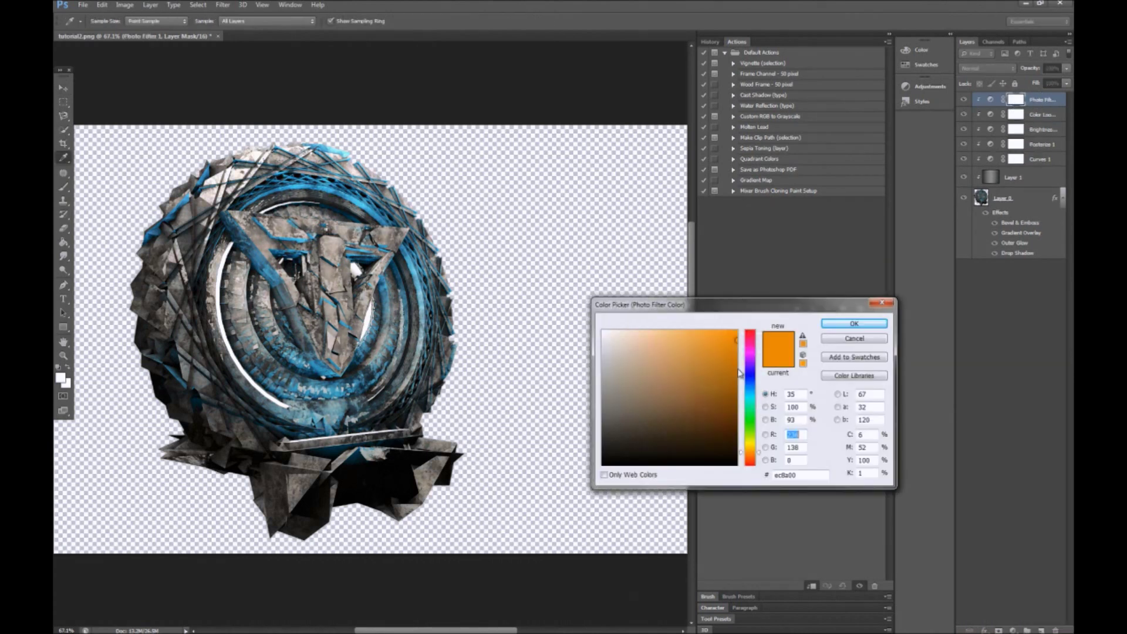
pyautogui.click(750, 397)
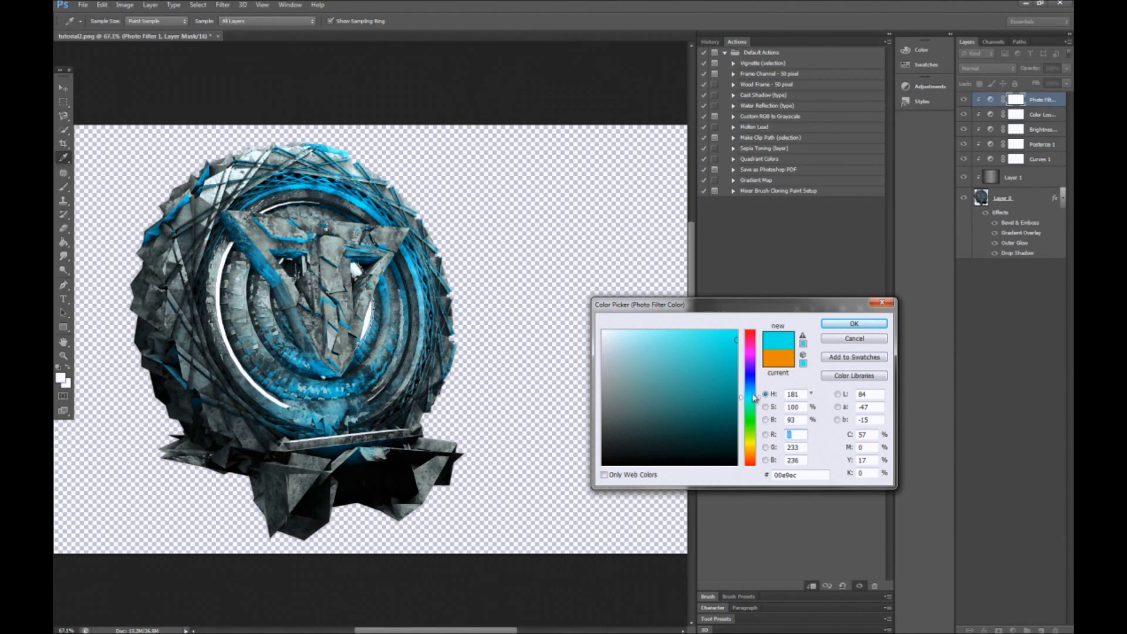
pyautogui.click(751, 396)
pyautogui.press('Return')
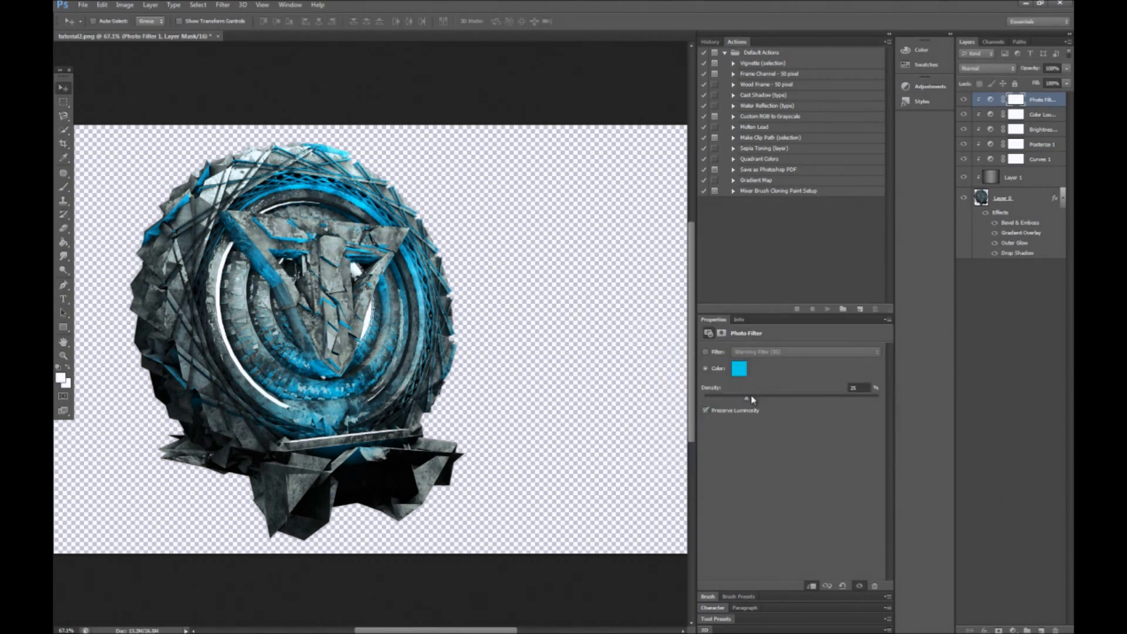
# Compare 60% and 70% opacity on the Photo Filter layer and settle on 60%.
pyautogui.click(1052, 68)
pyautogui.write('60')
pyautogui.press('Return')
pyautogui.doubleClick(1049, 69)
pyautogui.write('70')
pyautogui.press('Return')
pyautogui.click(1050, 68)
pyautogui.write('60')
pyautogui.press('Return')
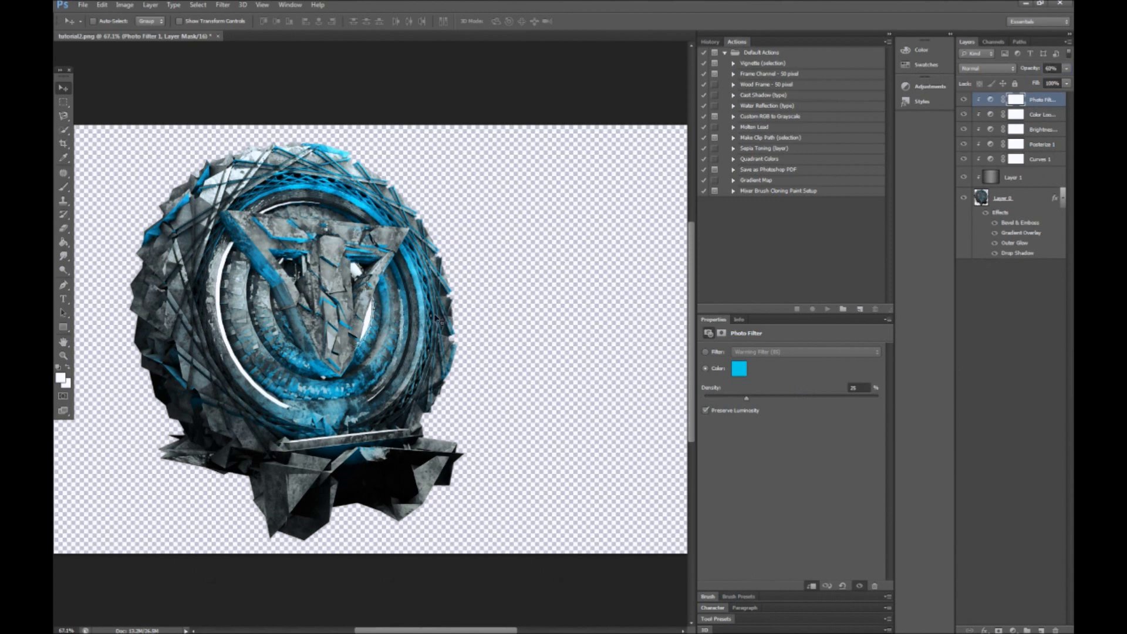